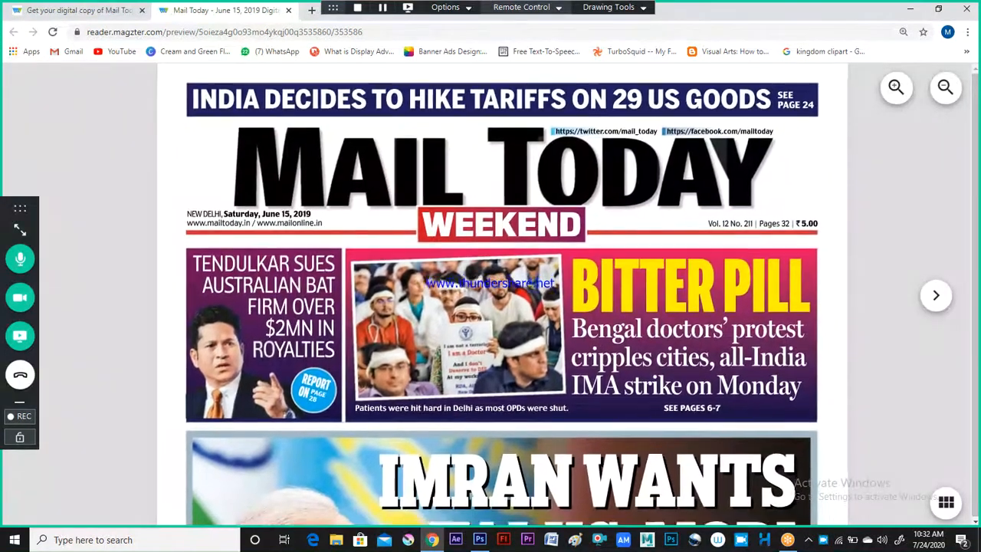
# Step: Switch from the reference newspaper page to Photoshop and float the Tools panel in two columns beside the page
pyautogui.moveTo(315, 150); pyautogui.dragTo(313, 154)
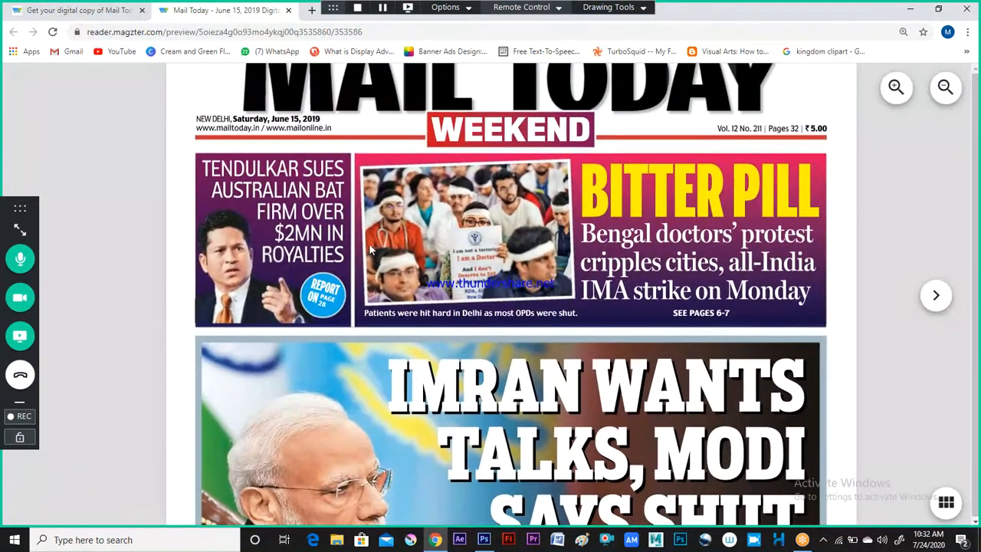
pyautogui.click(366, 193)
pyautogui.hotkey('ctrl', '-')
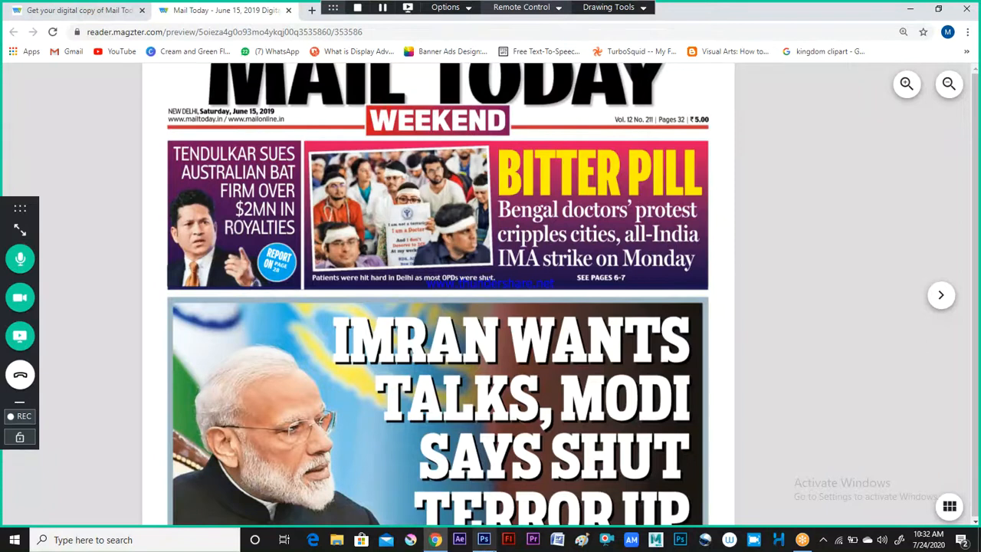
pyautogui.click(484, 540)
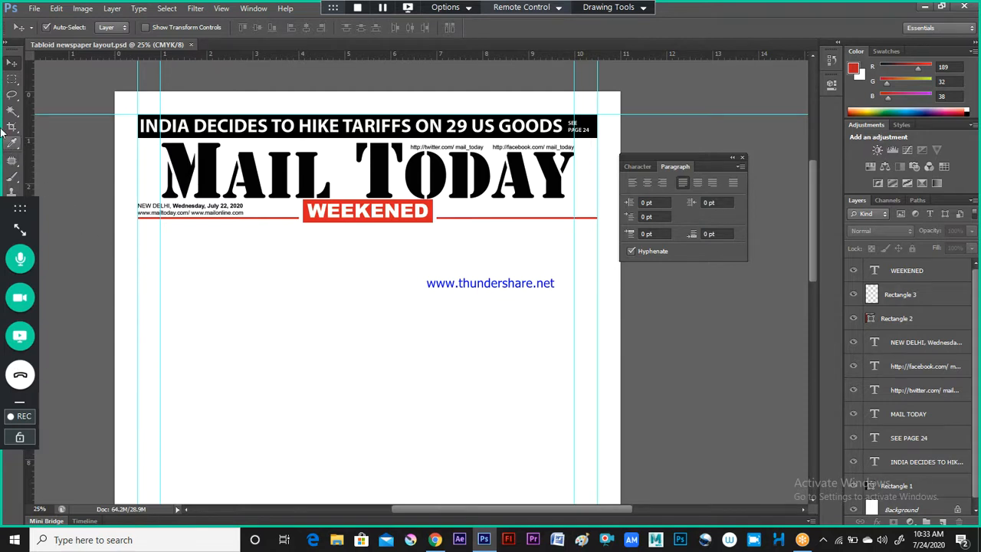
pyautogui.moveTo(11, 54); pyautogui.dragTo(94, 72)
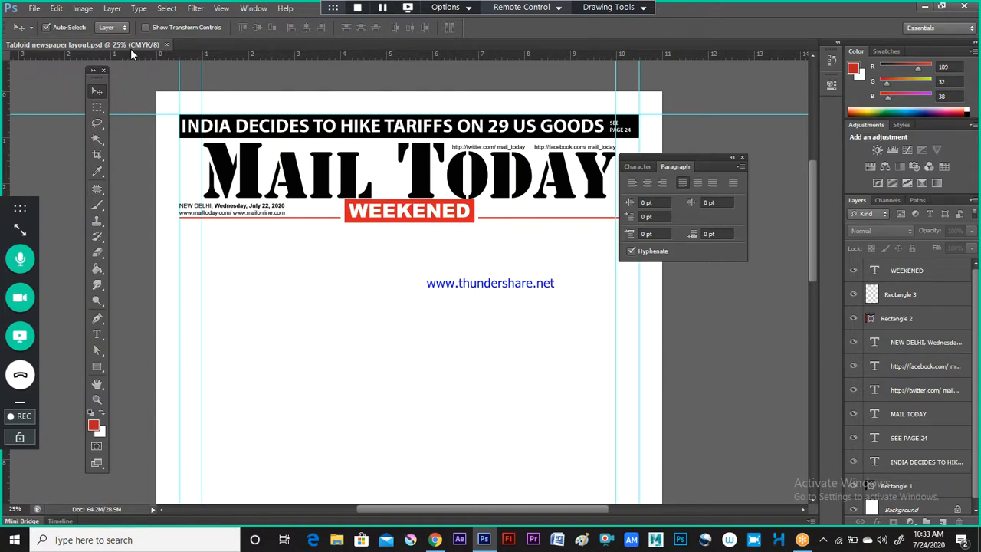
pyautogui.click(94, 70)
pyautogui.moveTo(102, 68); pyautogui.dragTo(84, 104)
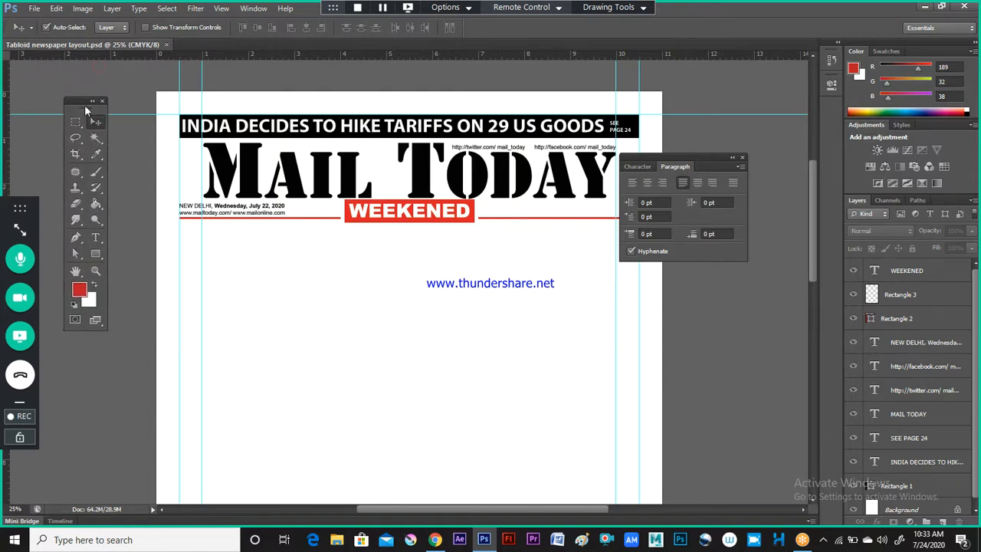
# Step: Draw a black rectangle about 846 x 797 px just below the masthead's red line, starting at the outer margin guide
pyautogui.click(97, 255)
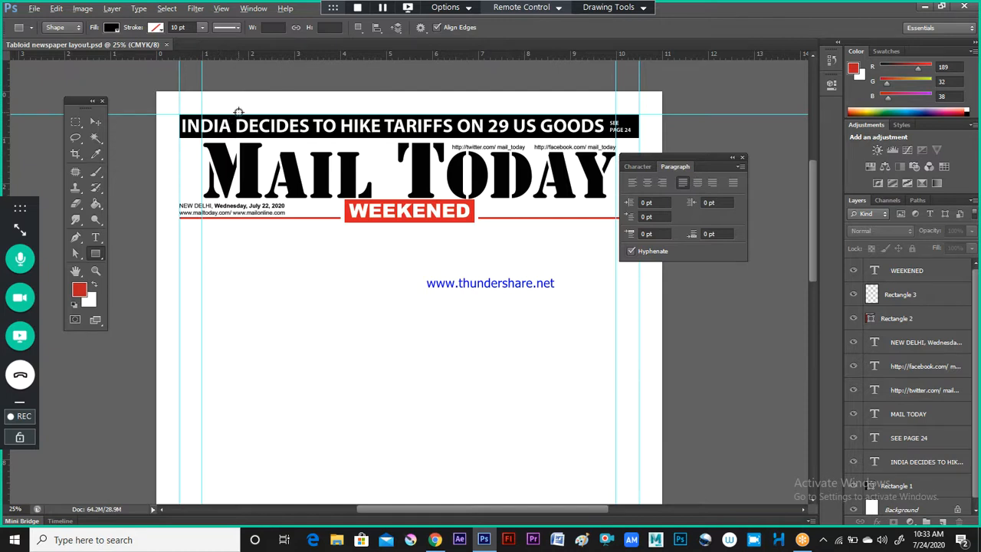
pyautogui.hotkey('alt', 'Tab')
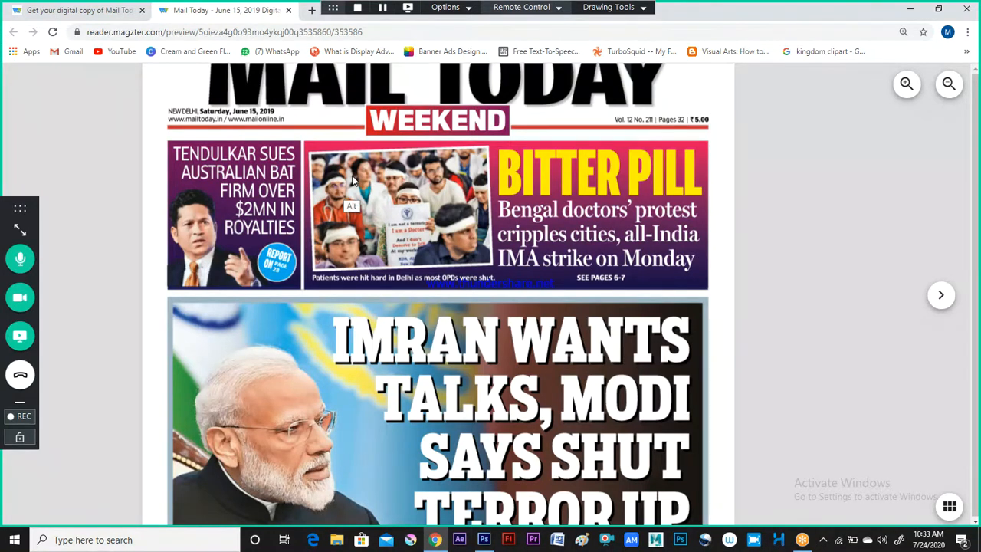
pyautogui.hotkey('alt', 'Tab')
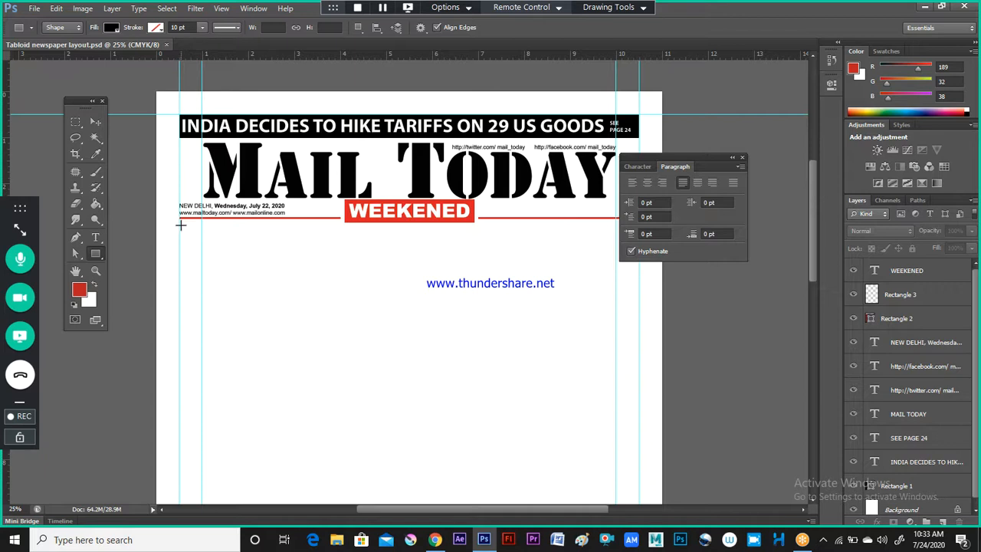
pyautogui.moveTo(178, 226); pyautogui.dragTo(309, 348)
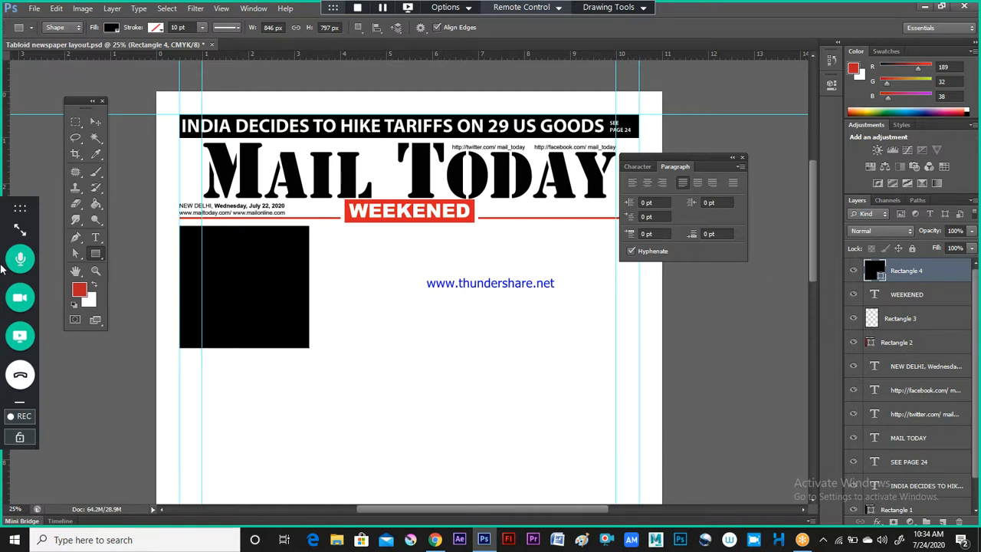
# Step: Mute all participants in the GoToMeeting session and collapse its control panel again
pyautogui.click(20, 229)
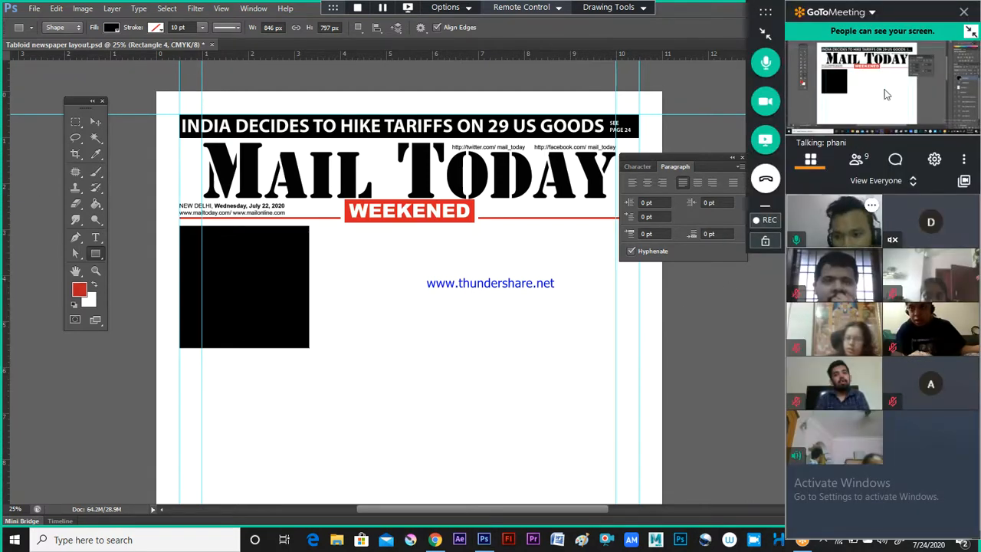
pyautogui.click(858, 160)
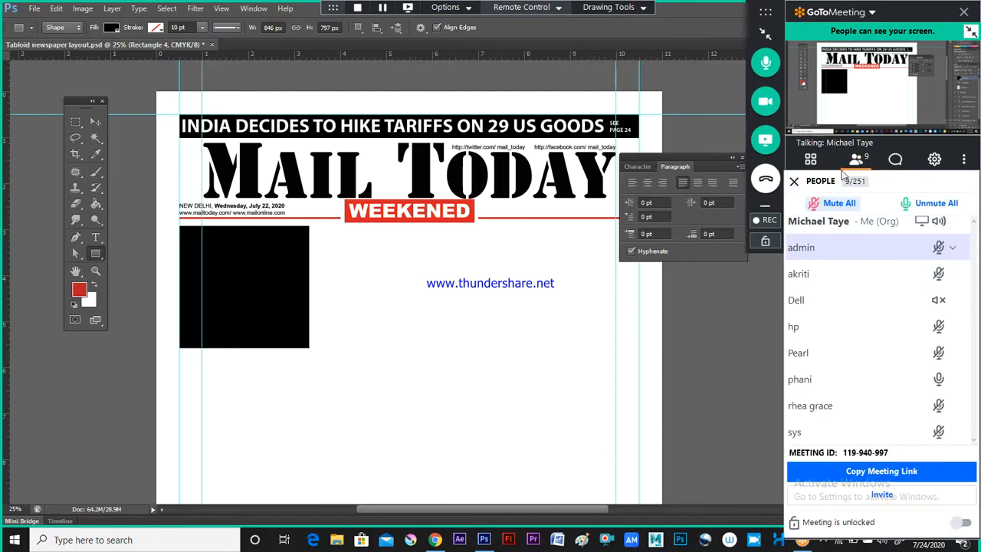
pyautogui.click(841, 206)
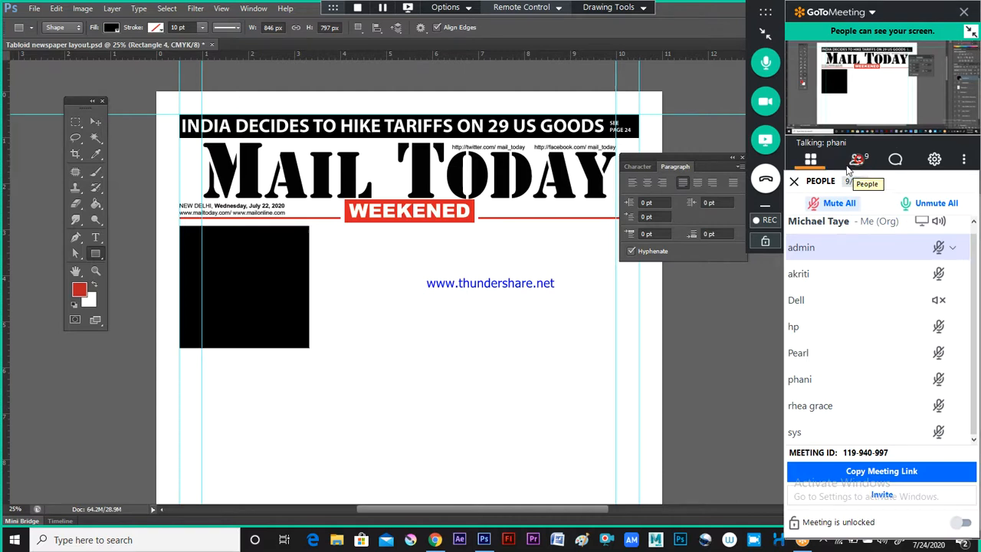
pyautogui.click(848, 167)
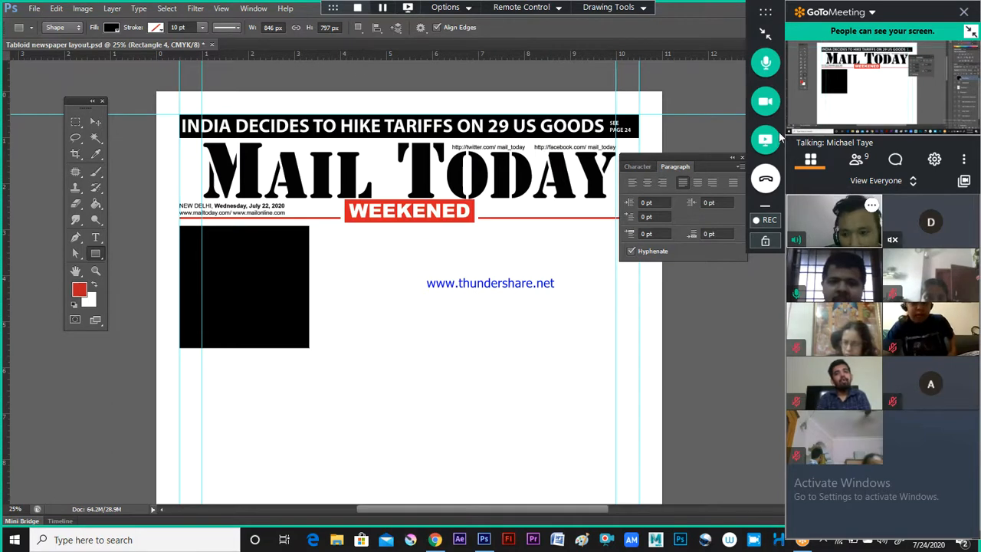
pyautogui.click(856, 159)
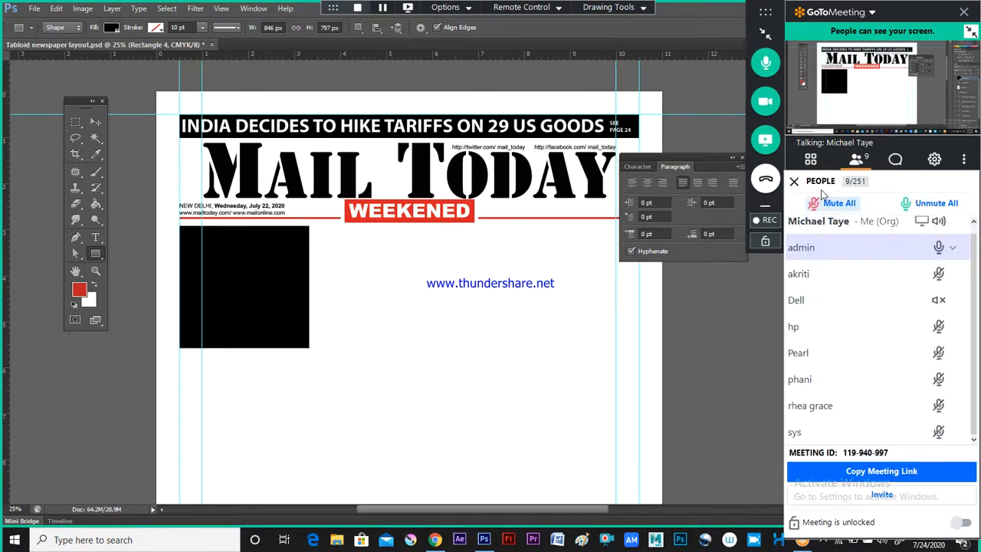
pyautogui.click(859, 158)
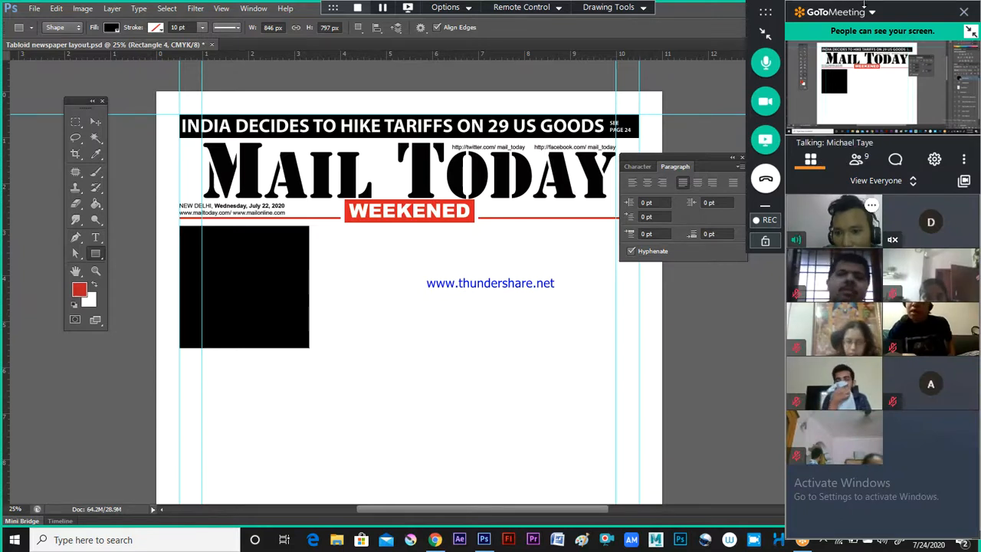
pyautogui.click(765, 34)
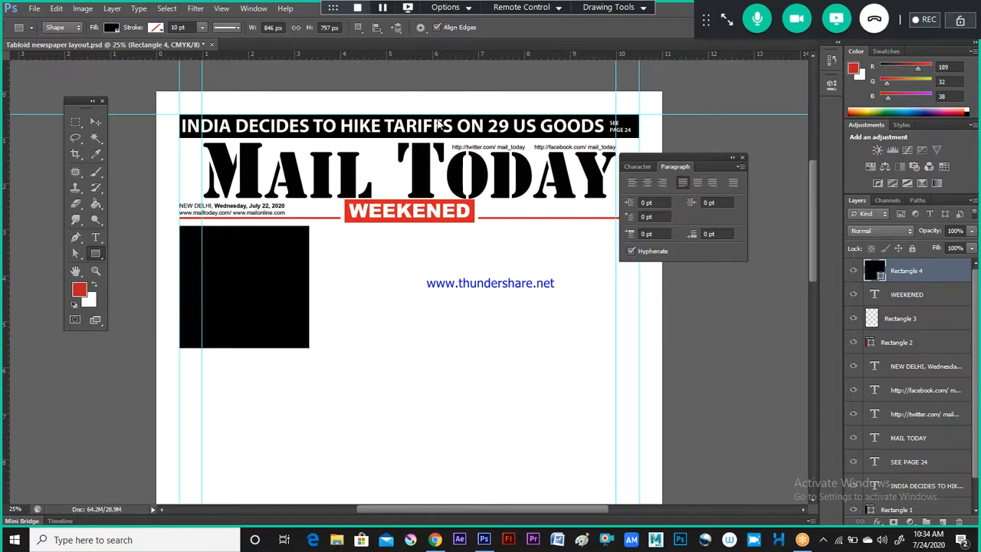
# Step: Check the story box on the reference newspaper page and load the Black, White preset for the Gradient tool
pyautogui.hotkey('alt', 'Tab')
pyautogui.hotkey('alt', 'Tab')
pyautogui.hotkey('alt', 'Tab')
pyautogui.hotkey('alt', 'Tab')
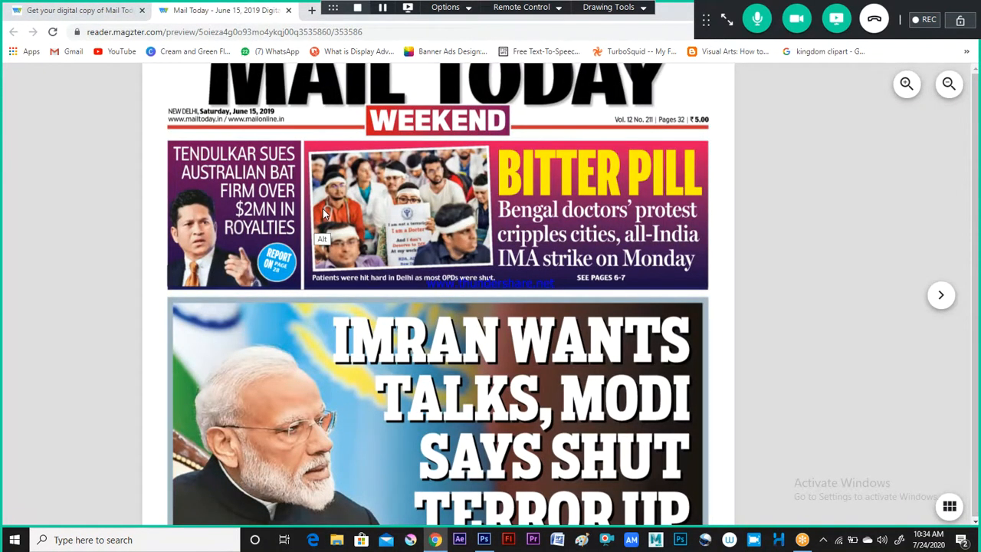
pyautogui.hotkey('alt', 'Tab')
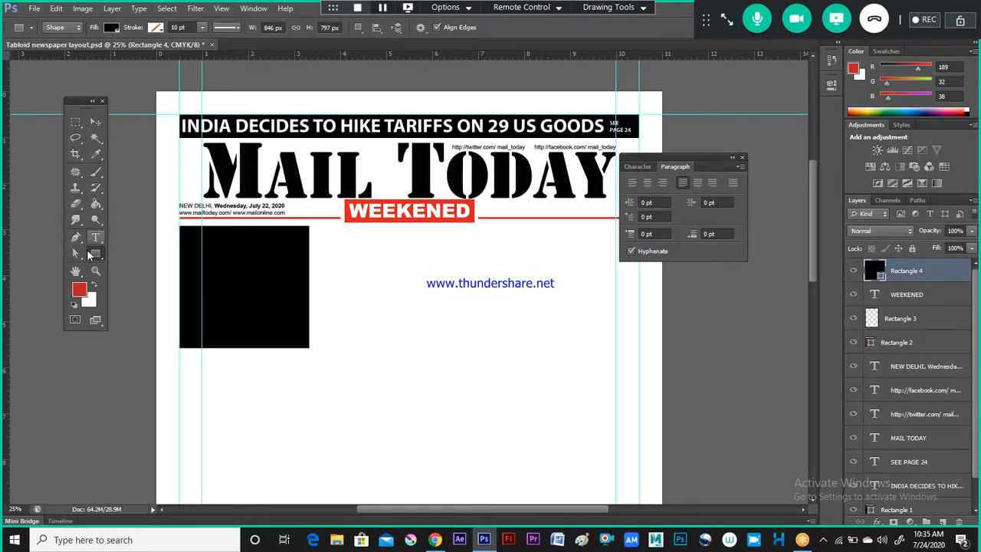
pyautogui.click(96, 206)
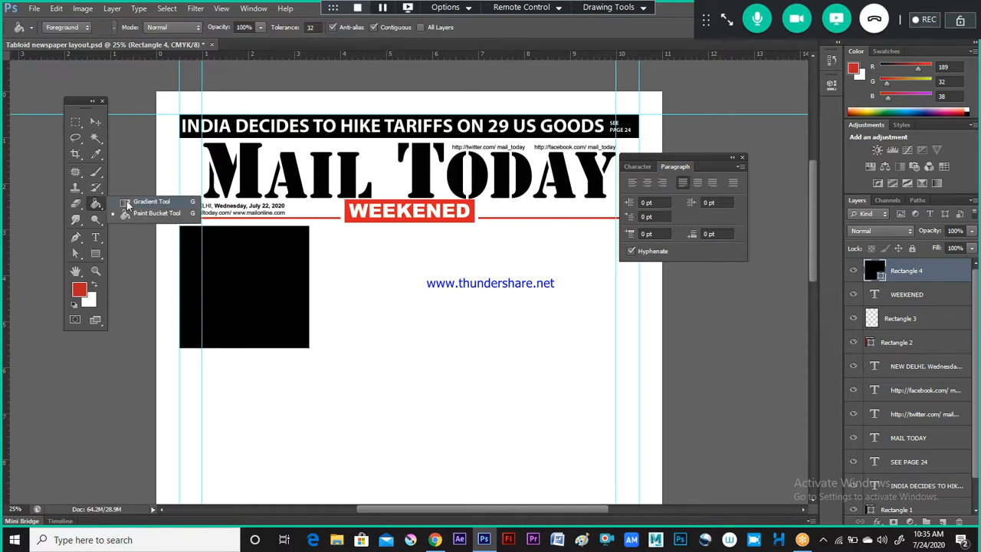
pyautogui.click(137, 202)
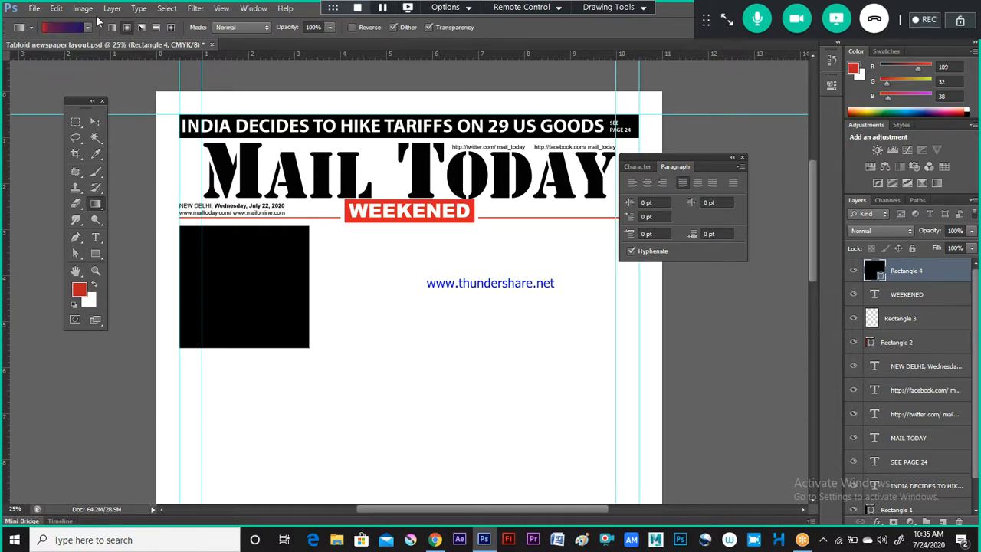
pyautogui.click(67, 27)
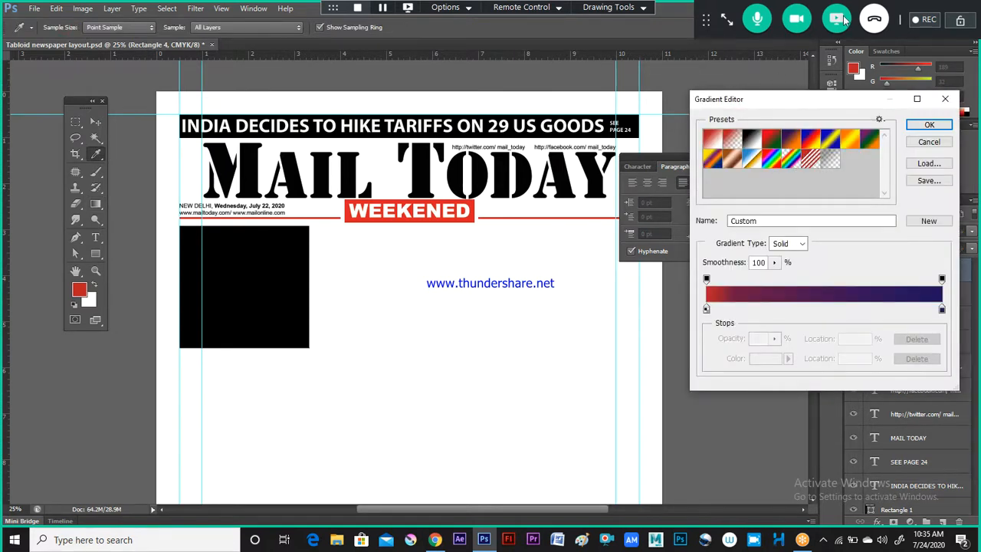
pyautogui.click(755, 141)
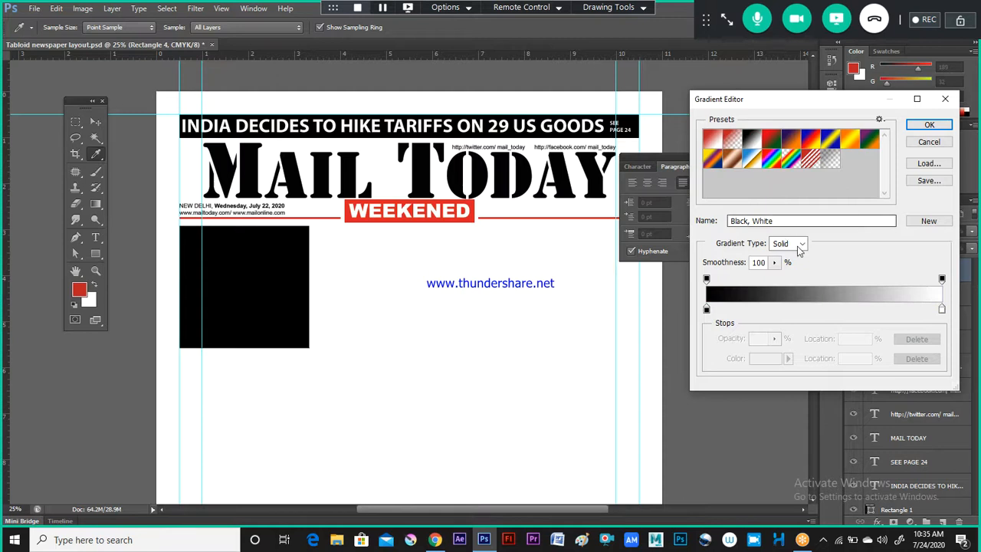
# Step: Set the white end stop of the Gradient tool's gradient to bright red and accept the gradient
pyautogui.moveTo(846, 105); pyautogui.dragTo(652, 53)
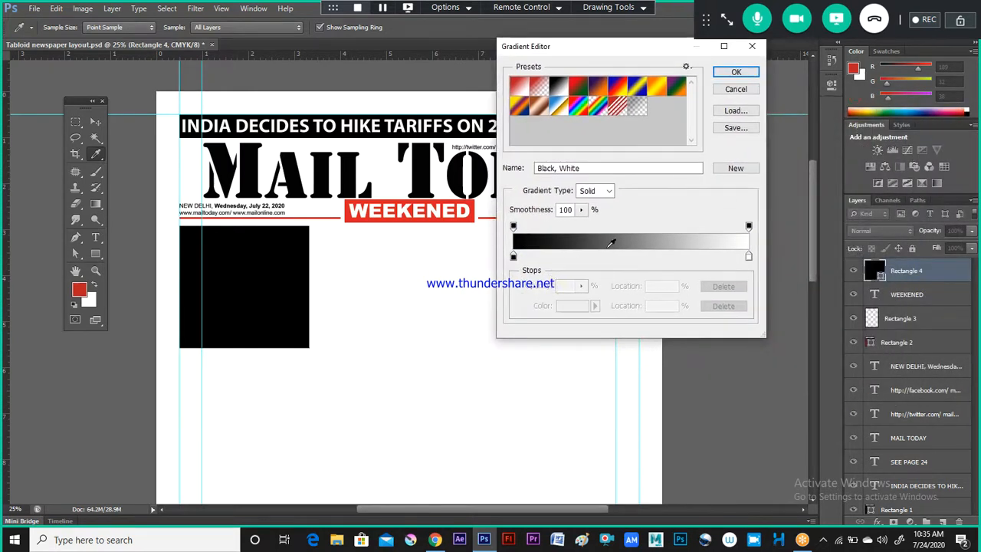
pyautogui.click(749, 256)
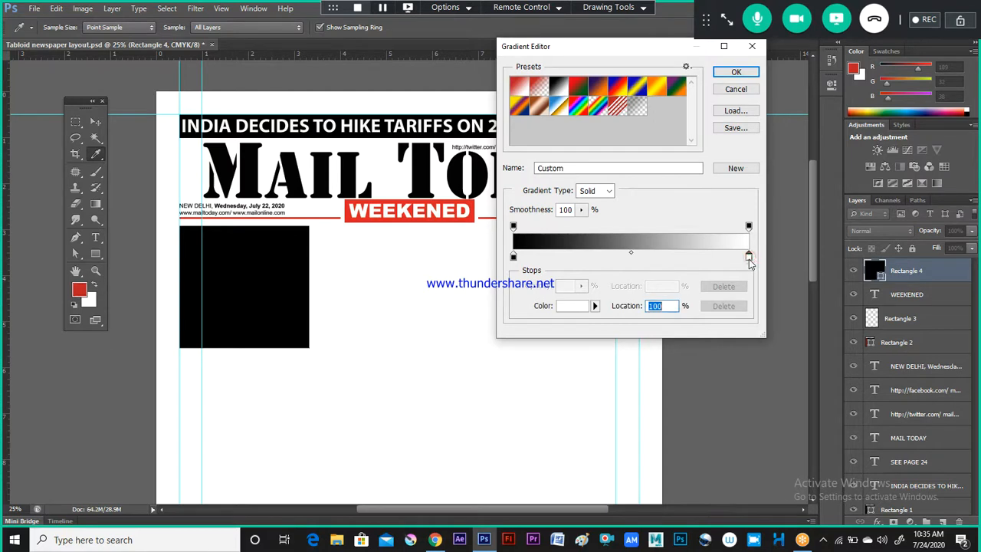
pyautogui.click(571, 306)
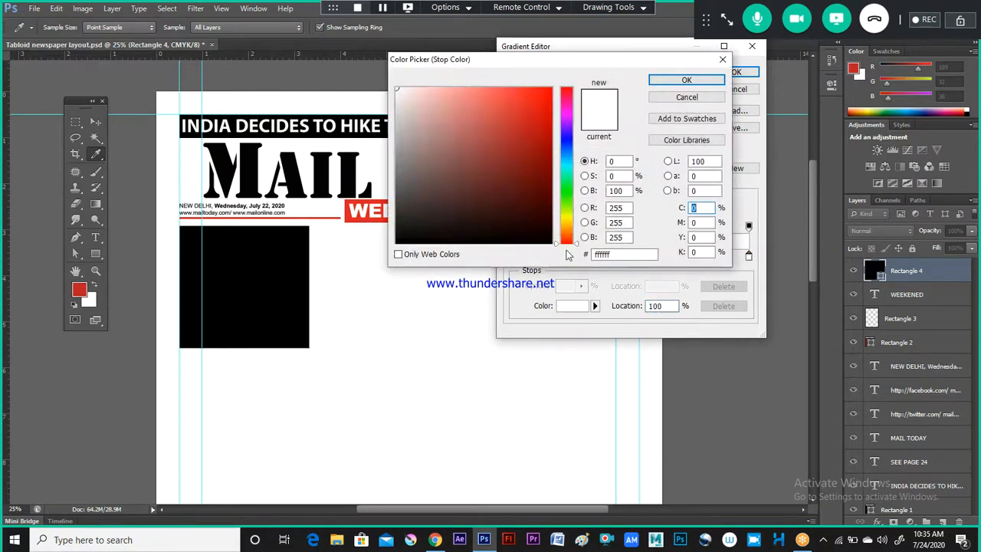
pyautogui.click(565, 69)
pyautogui.click(696, 81)
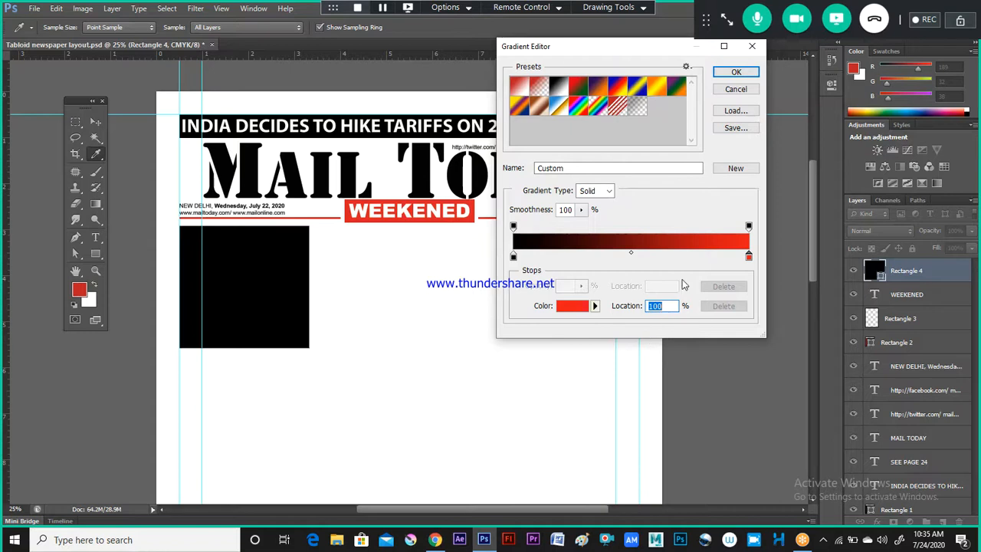
pyautogui.click(736, 72)
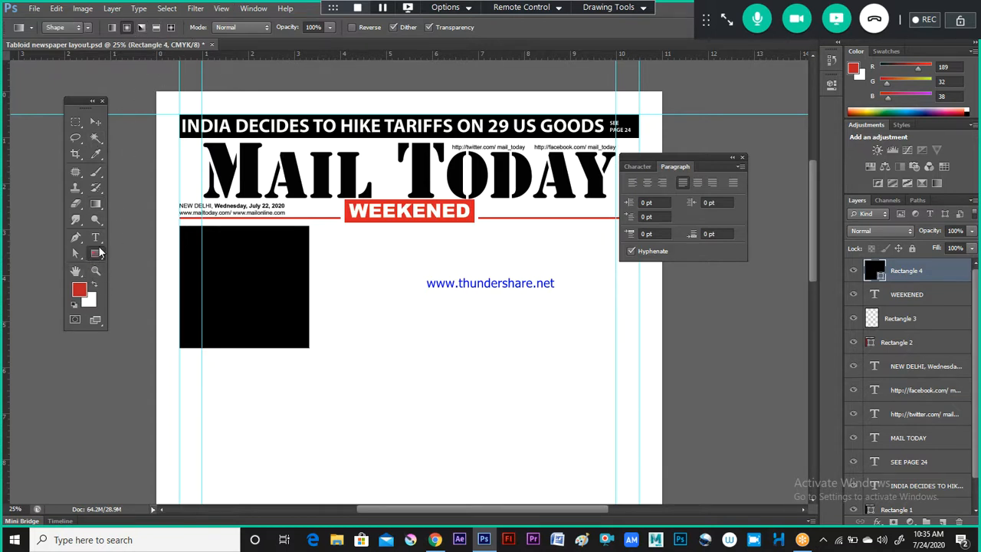
# Step: Change the new rectangle's fill from solid black to the black-to-white linear gradient at 90 degrees
pyautogui.click(96, 254)
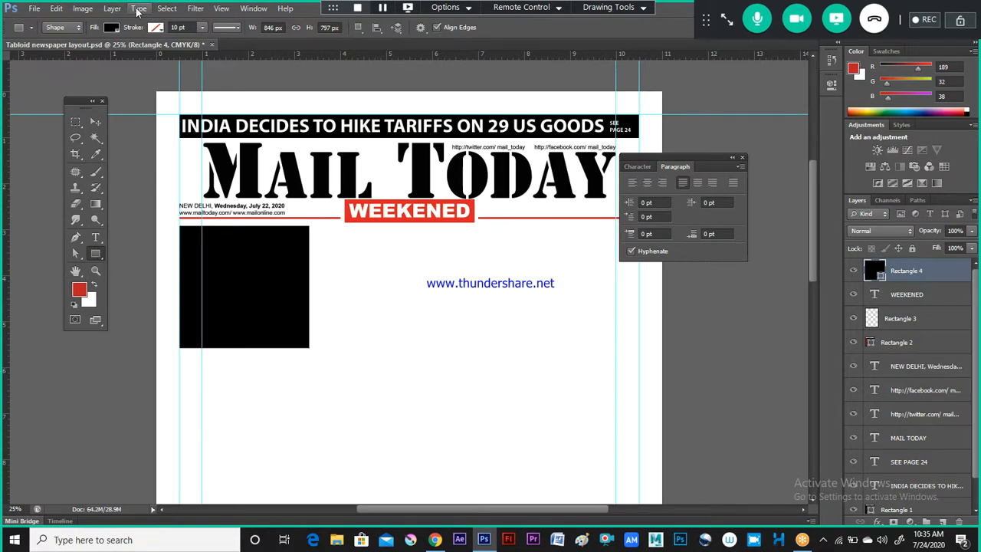
pyautogui.click(116, 28)
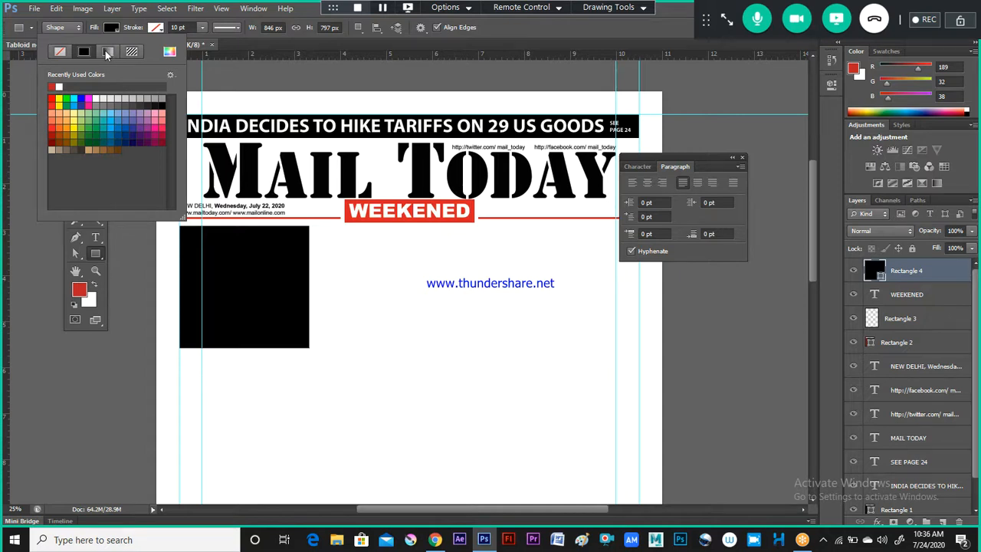
pyautogui.click(109, 52)
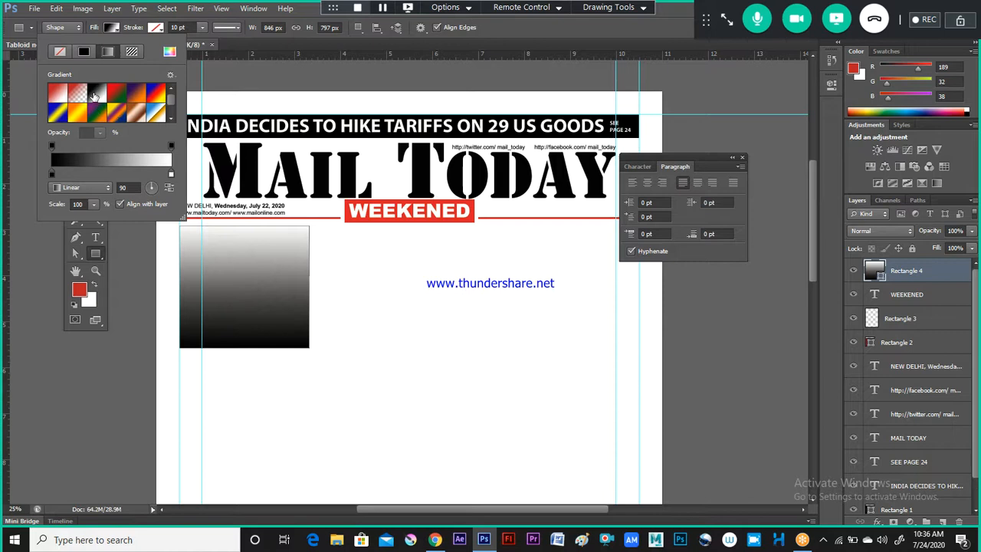
pyautogui.click(102, 158)
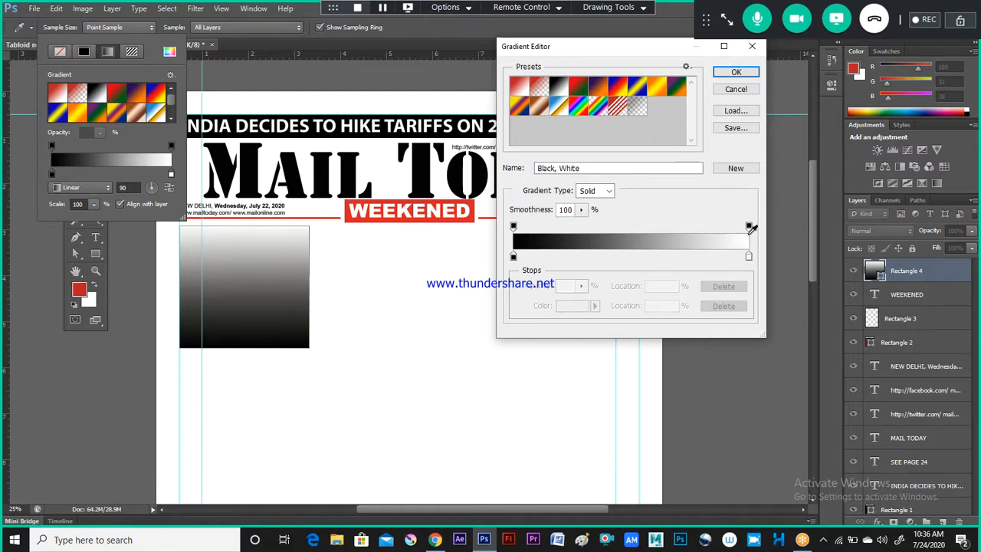
pyautogui.click(752, 47)
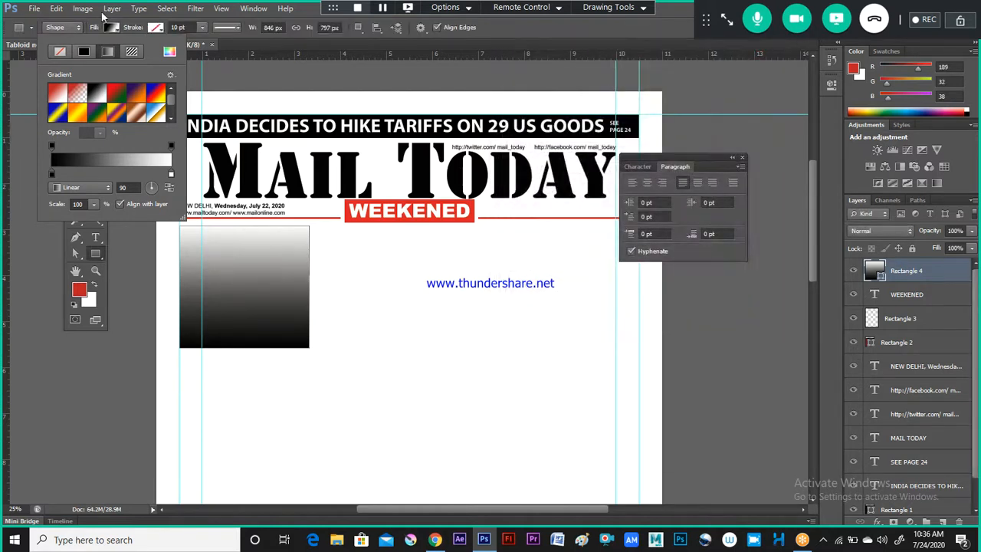
pyautogui.click(85, 52)
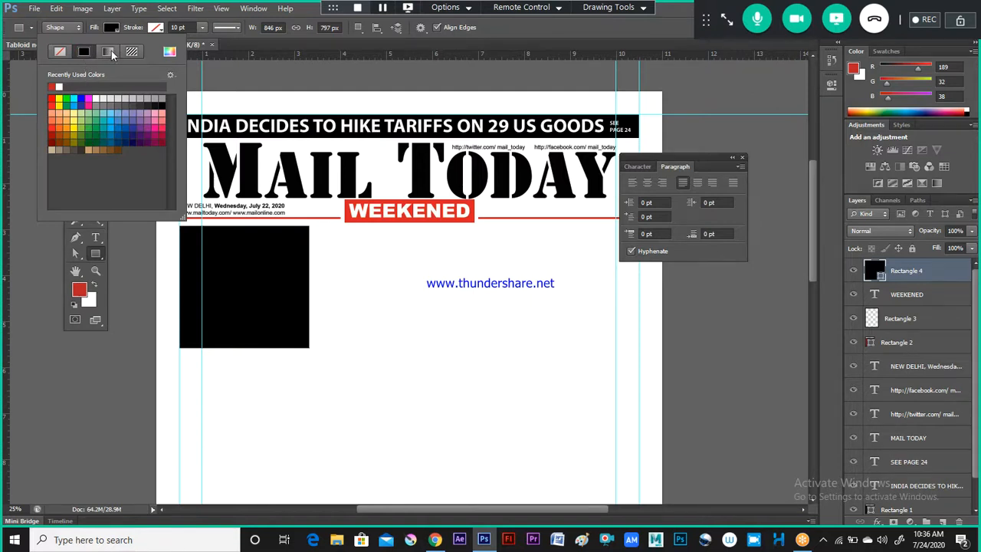
pyautogui.click(112, 51)
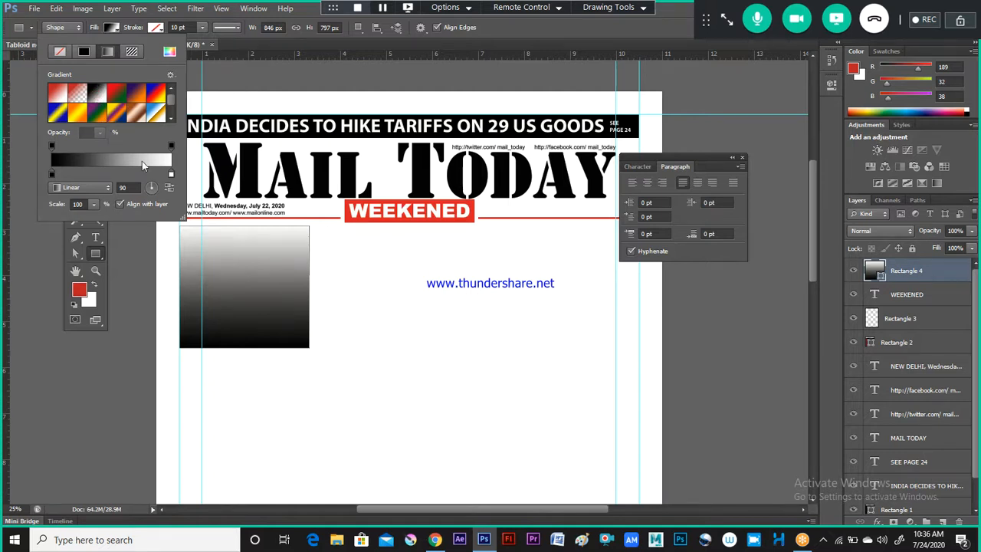
# Step: Change the white end stop of the story box's gradient fill to pure red, ff0000, and accept the gradient
pyautogui.click(171, 175)
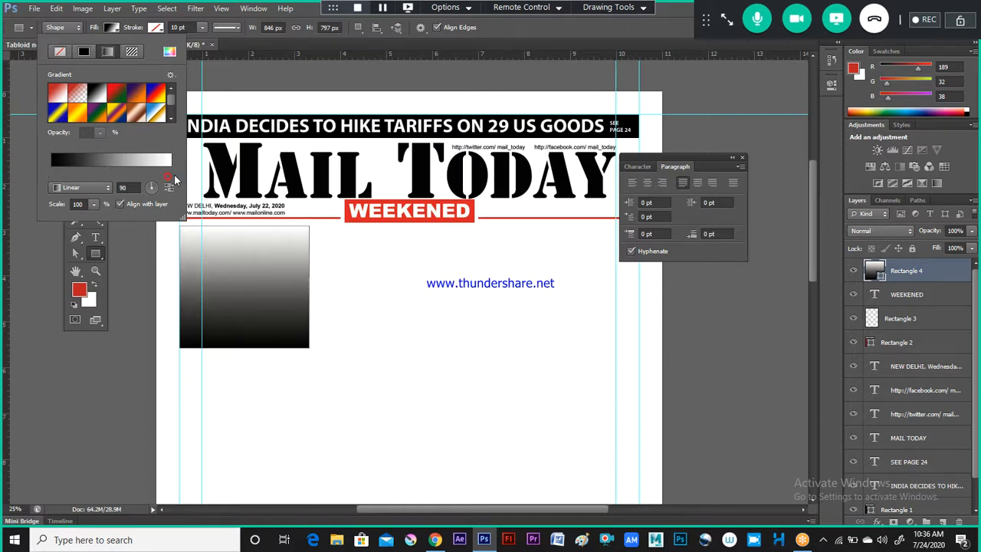
pyautogui.click(123, 160)
pyautogui.moveTo(569, 48); pyautogui.dragTo(416, 103)
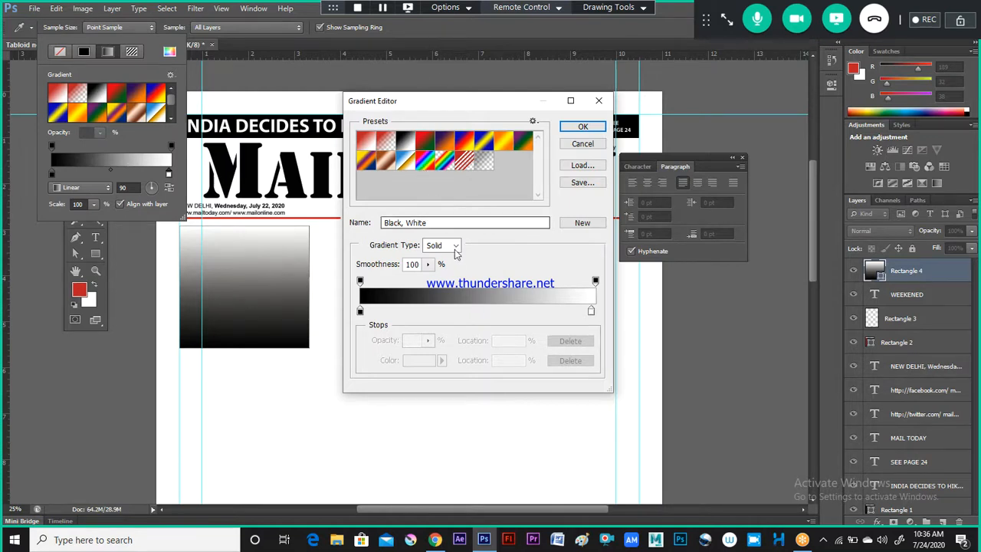
pyautogui.click(591, 310)
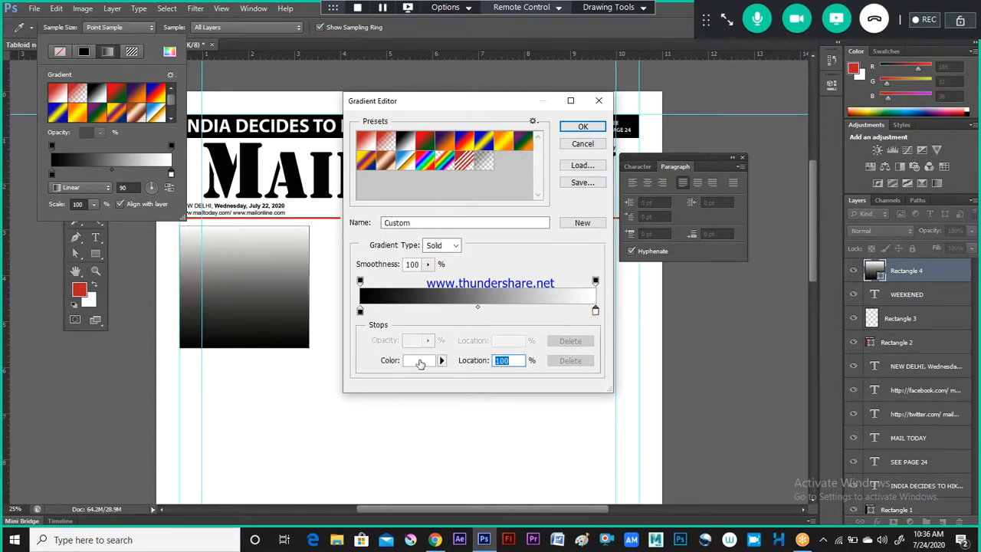
pyautogui.click(419, 361)
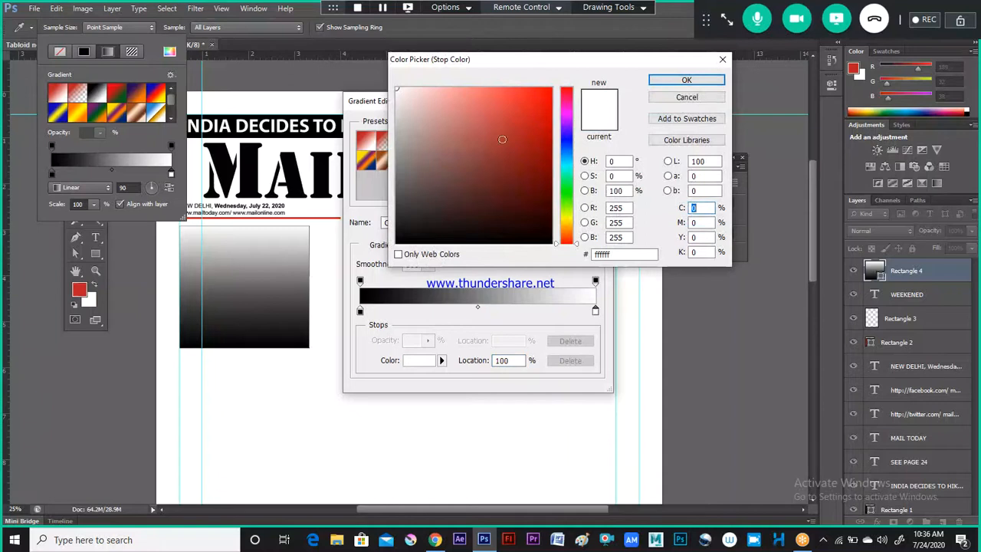
pyautogui.click(549, 92)
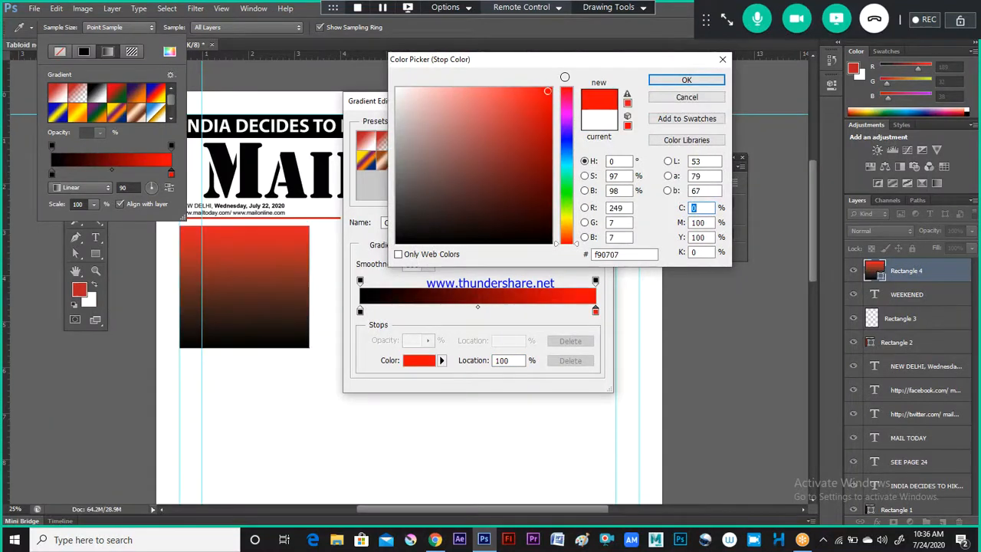
pyautogui.moveTo(550, 90); pyautogui.dragTo(559, 78)
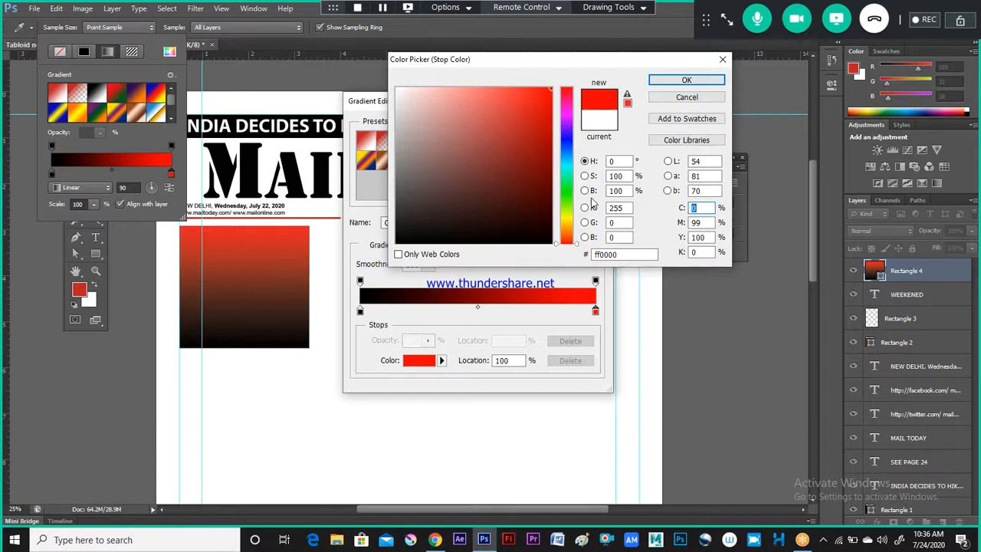
pyautogui.click(685, 80)
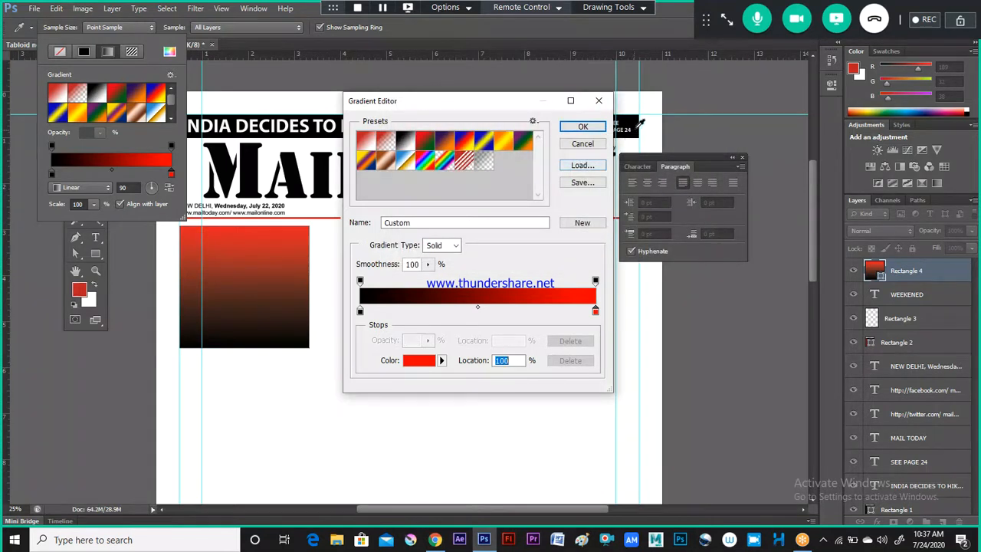
pyautogui.click(582, 127)
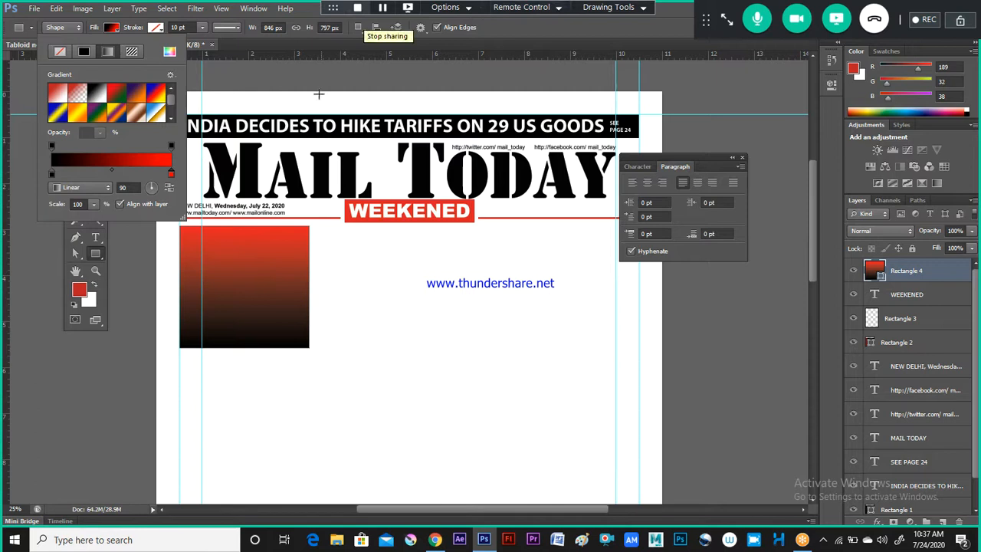
pyautogui.click(240, 240)
pyautogui.moveTo(242, 230); pyautogui.dragTo(243, 284)
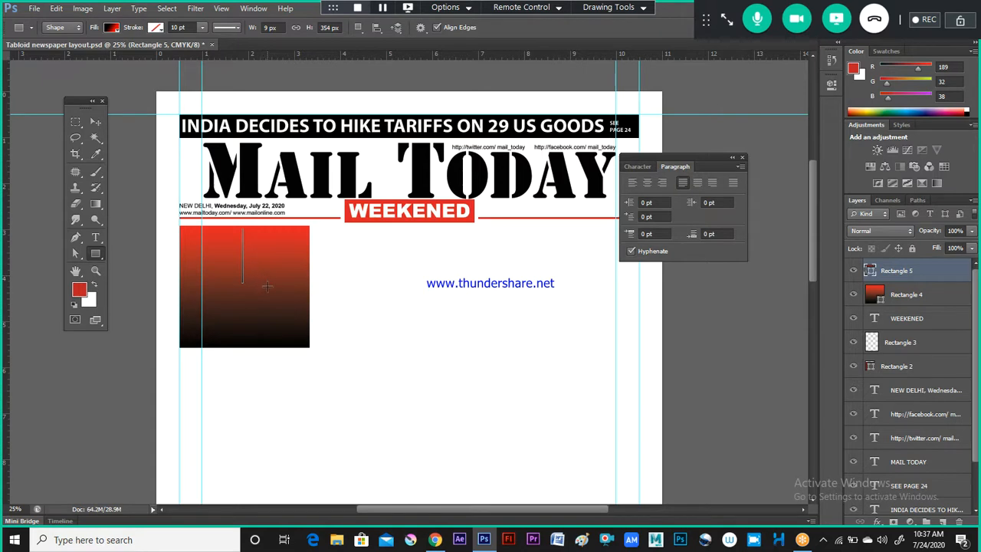
pyautogui.hotkey('ctrl', 'z')
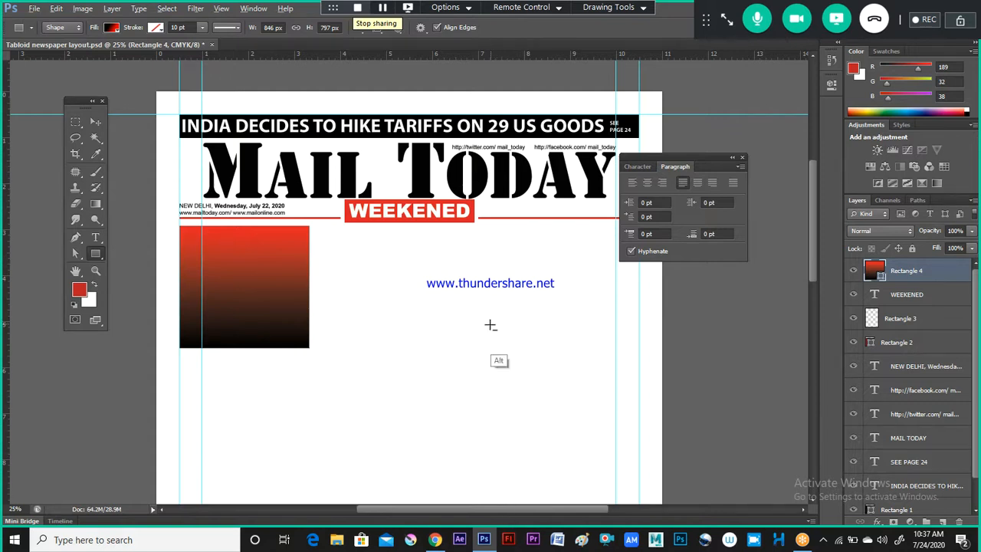
# Step: Switch to Chrome and search Google for "sachin png image" in a new tab
pyautogui.hotkey('alt', 'Tab')
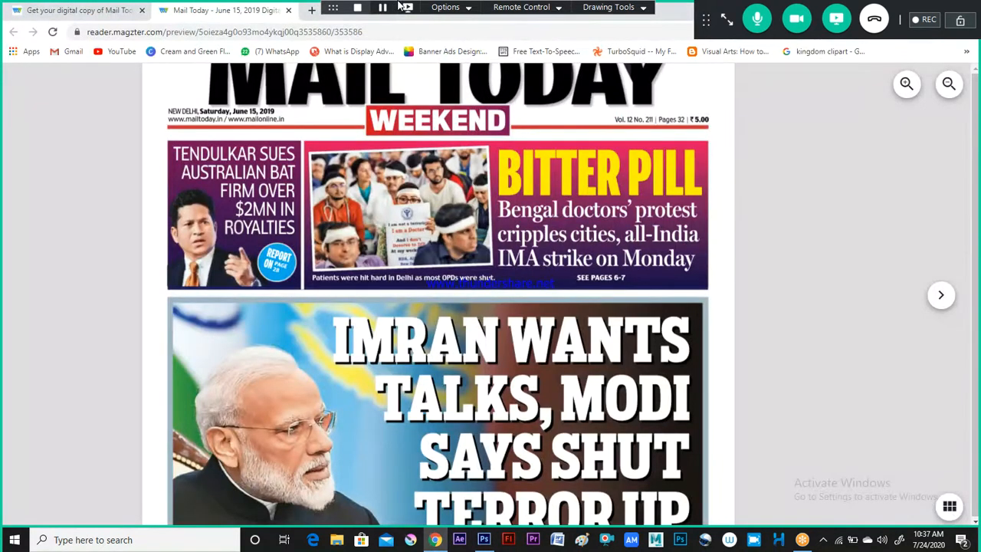
pyautogui.hotkey('ctrl', 't')
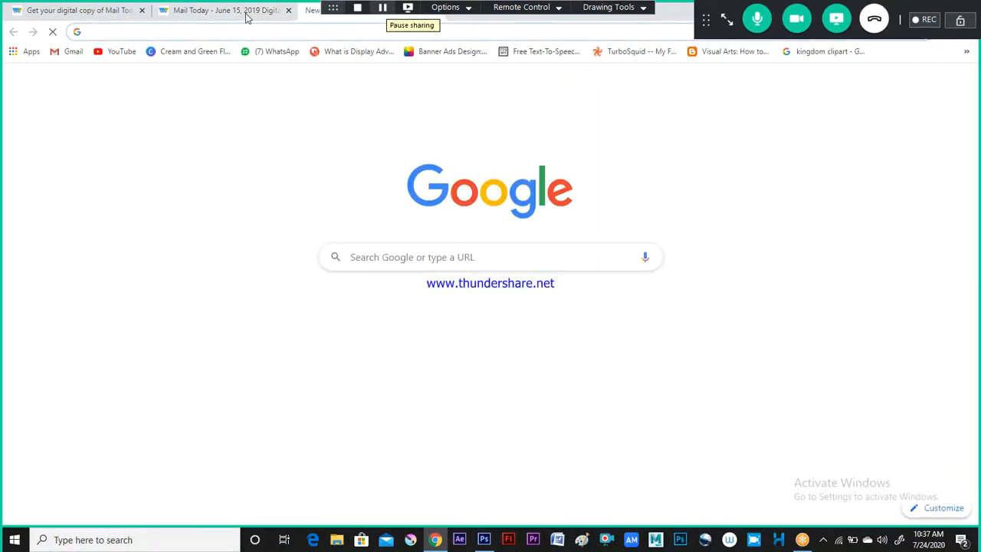
pyautogui.write('s')
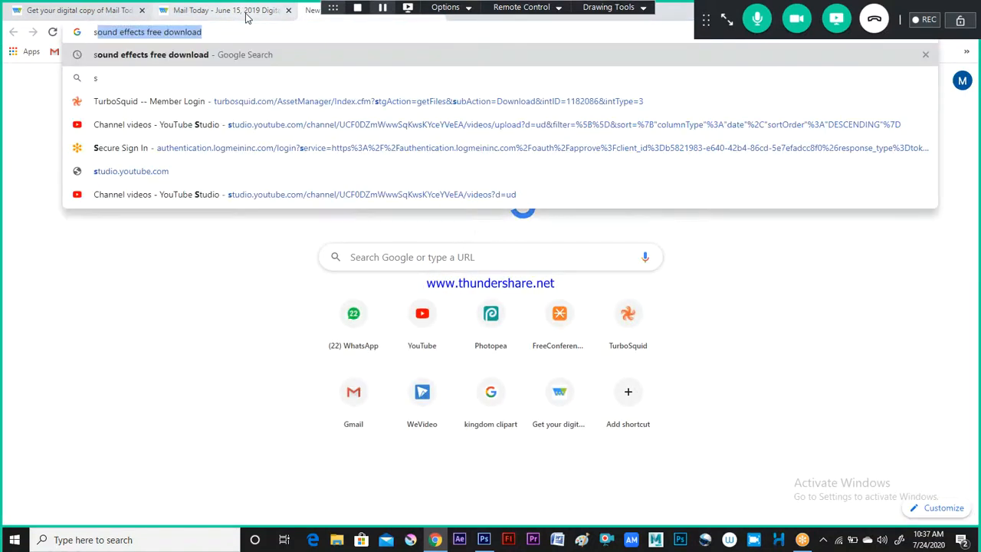
pyautogui.write('achin')
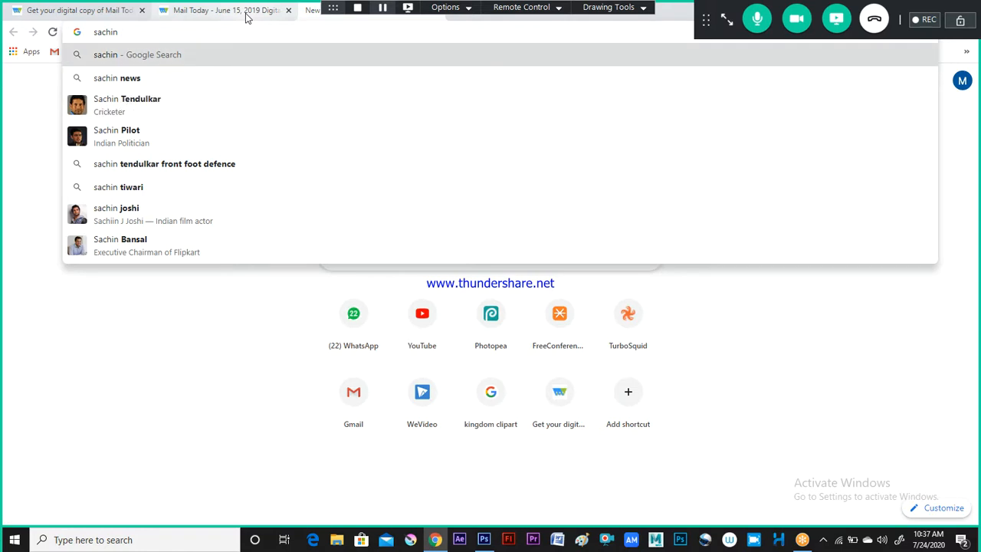
pyautogui.write(' png')
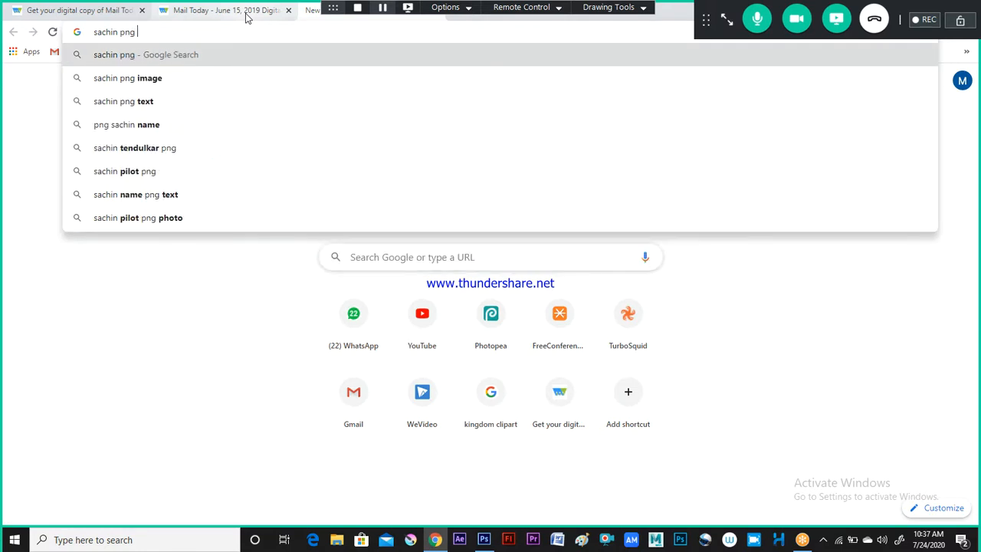
pyautogui.press('Down')
pyautogui.press('Return')
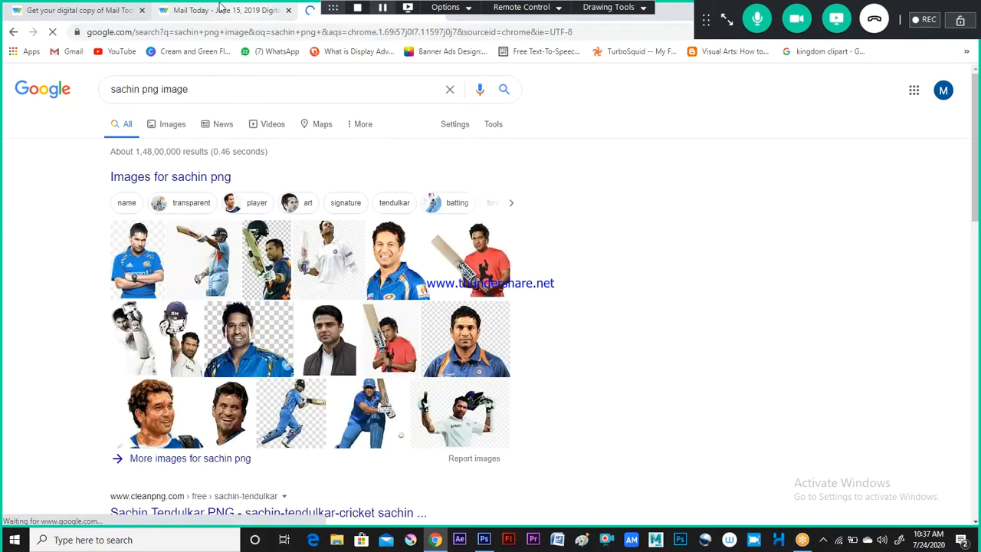
# Step: Show the image results and open the preview of the pngio.com portrait of Sachin Tendulkar in a blue jersey
pyautogui.click(163, 128)
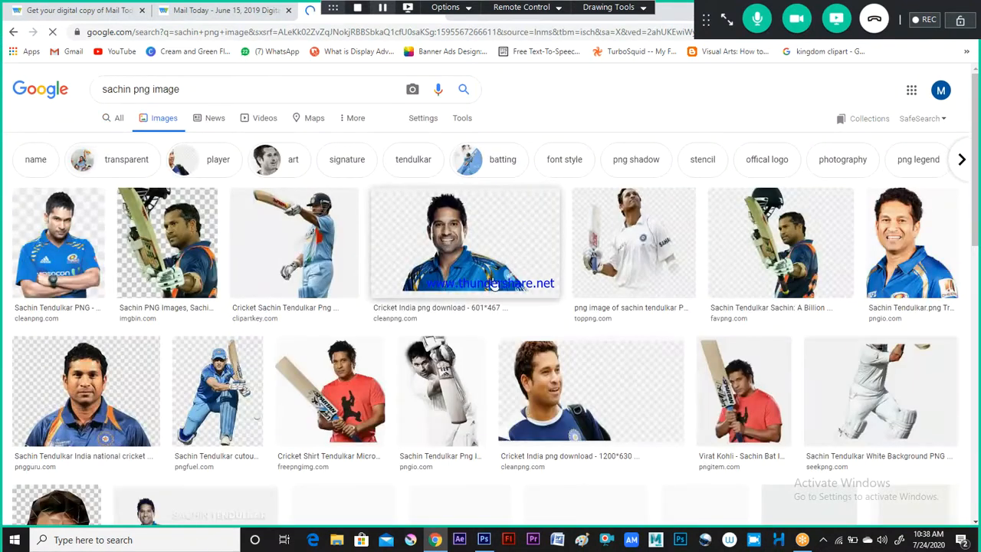
pyautogui.scroll(-1, 491, 186)
pyautogui.scroll(1, 466, 200)
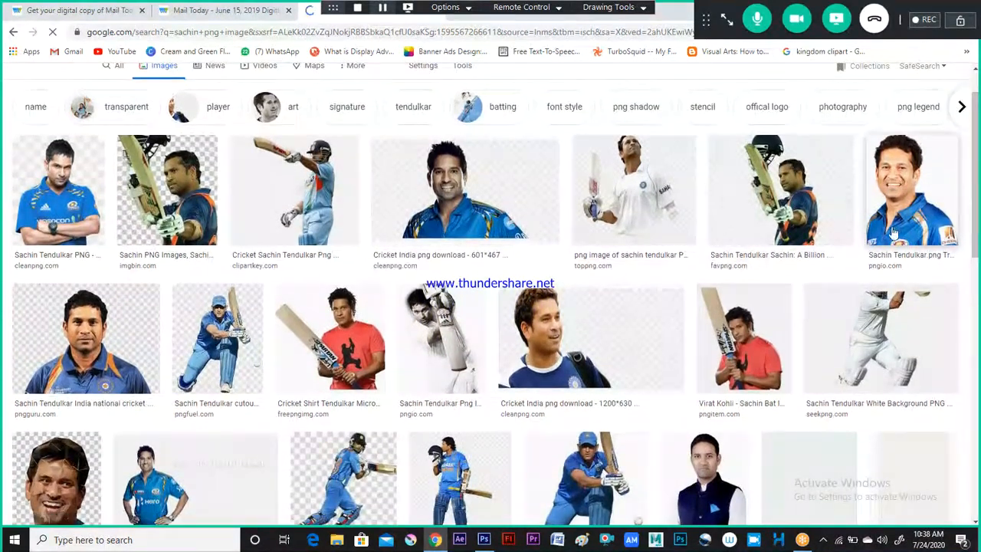
pyautogui.click(919, 172)
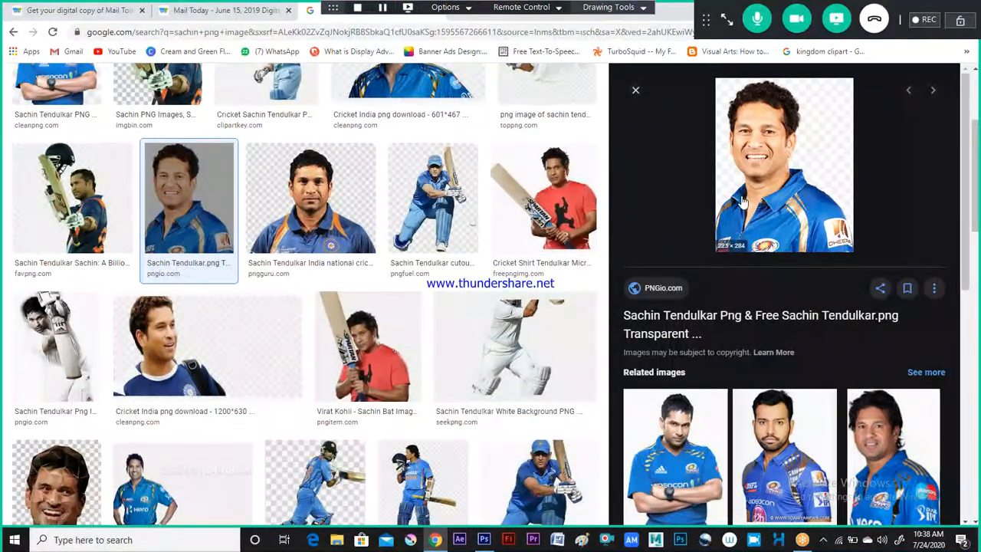
# Step: Save the previewed portrait as "sachin png" in the MULTIMEDIA 2 folder on the Desktop
pyautogui.rightClick(762, 152)
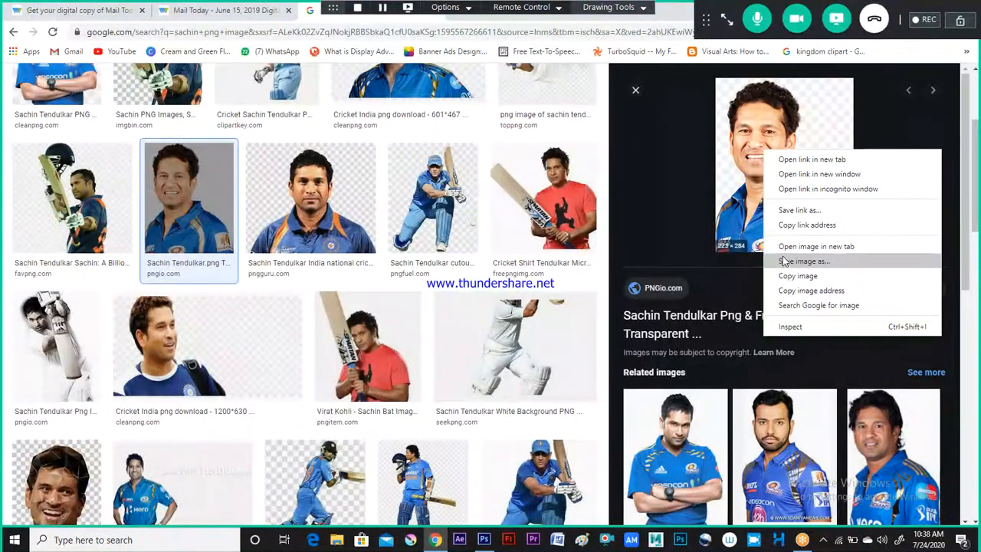
pyautogui.click(785, 261)
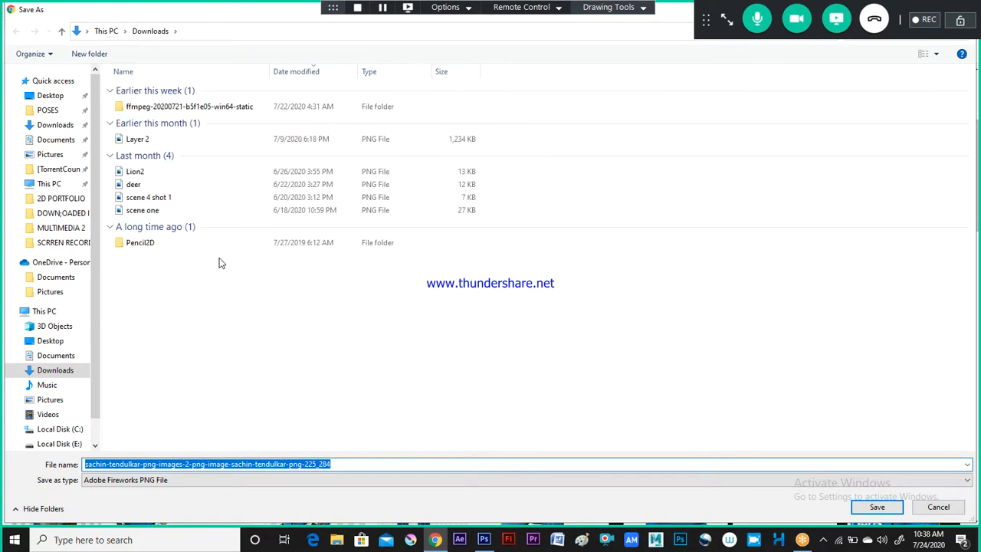
pyautogui.click(46, 98)
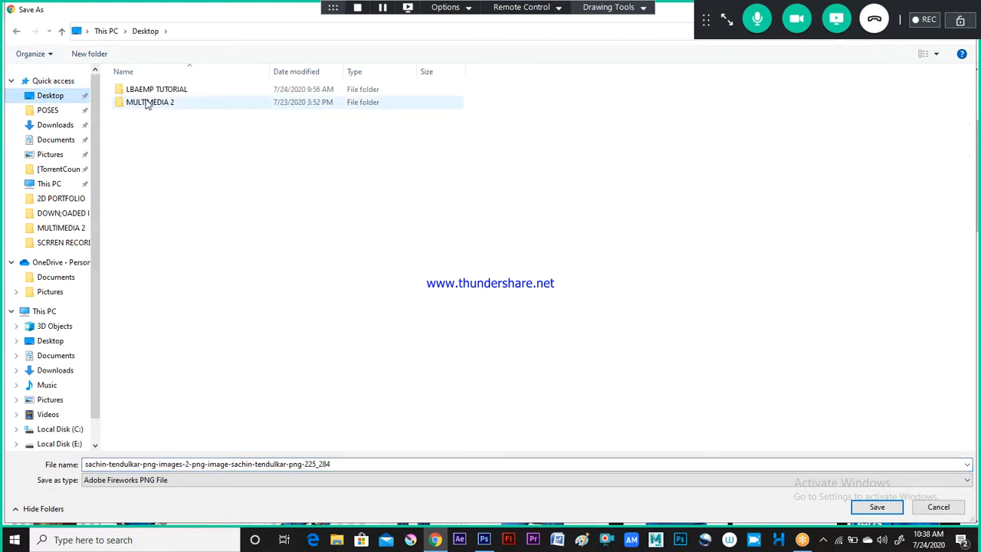
pyautogui.doubleClick(147, 104)
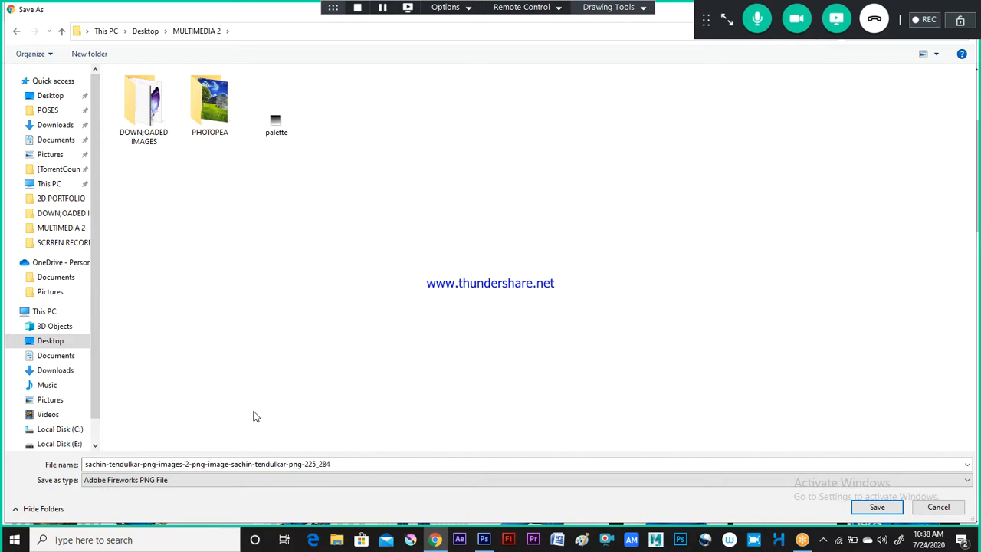
pyautogui.click(115, 464)
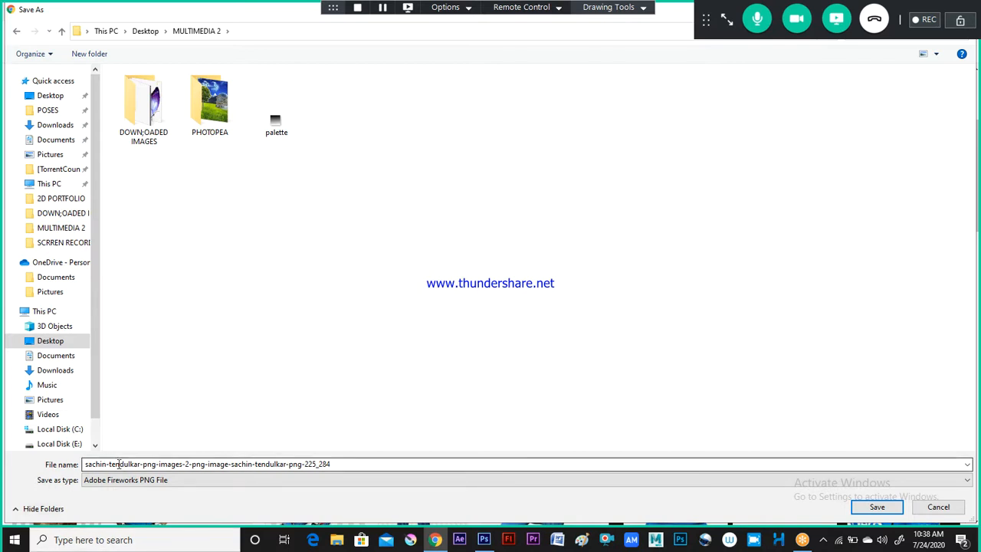
pyautogui.doubleClick(116, 465)
pyautogui.write('sach')
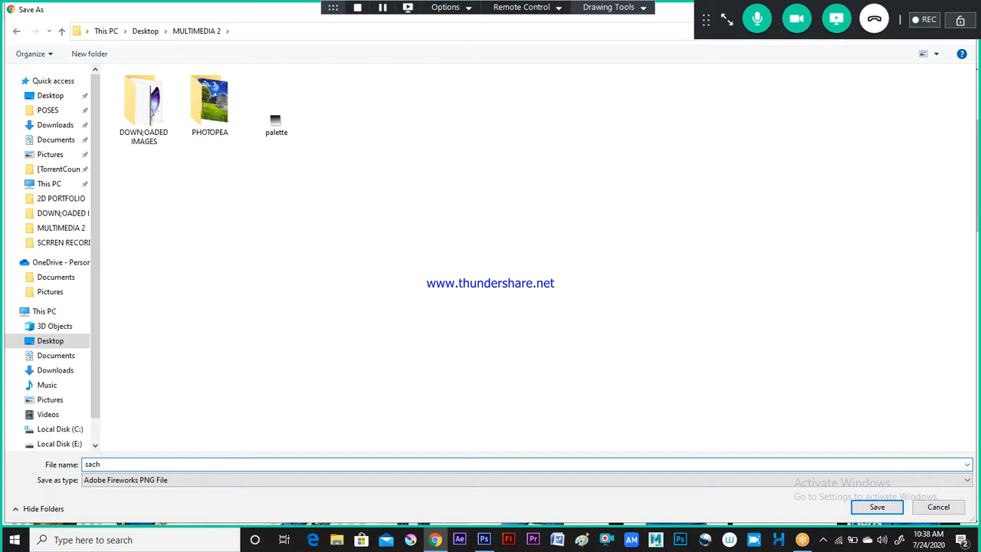
pyautogui.write('in png')
pyautogui.press('Return')
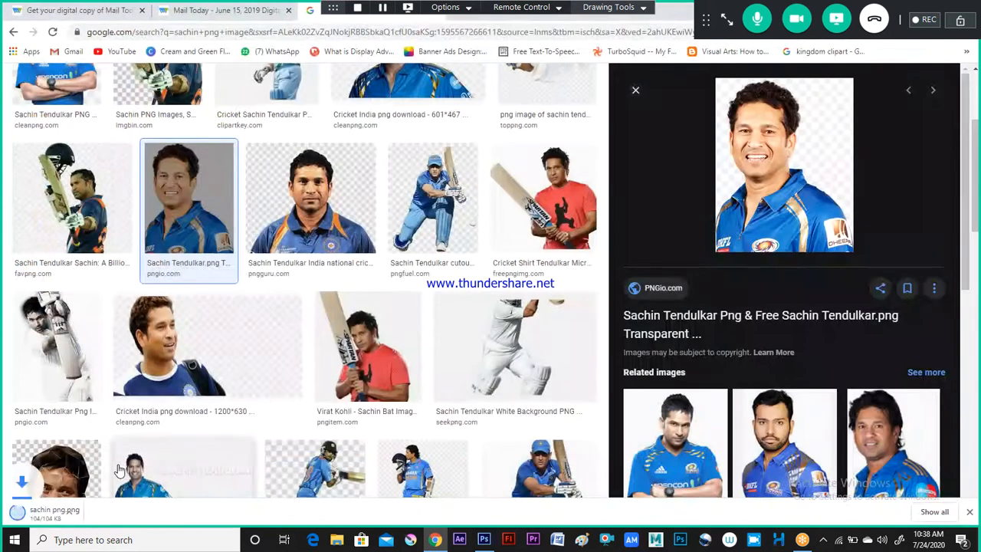
# Step: Compare the Tendulkar story box on the reference newspaper page with the gradient box in the Photoshop layout
pyautogui.click(263, 14)
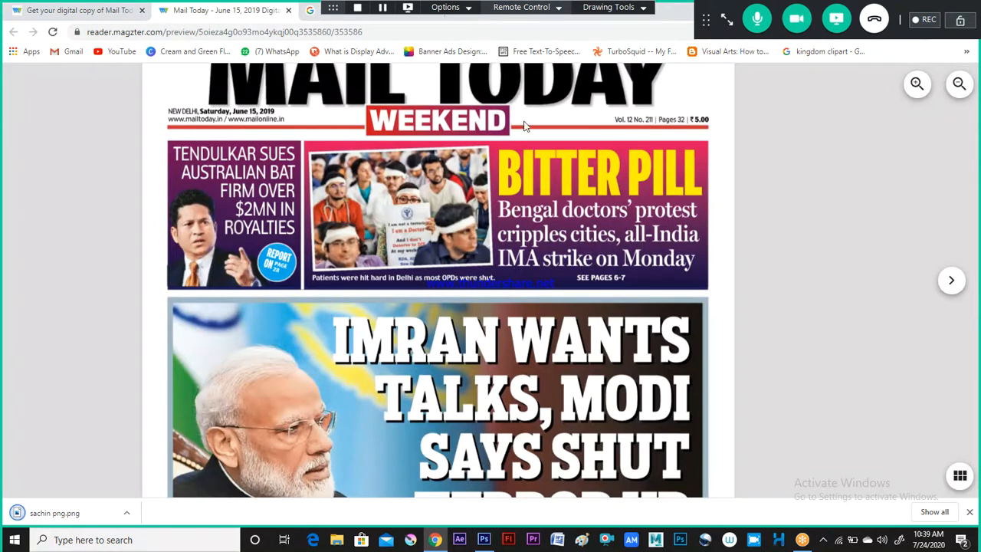
pyautogui.hotkey('alt', 'Tab')
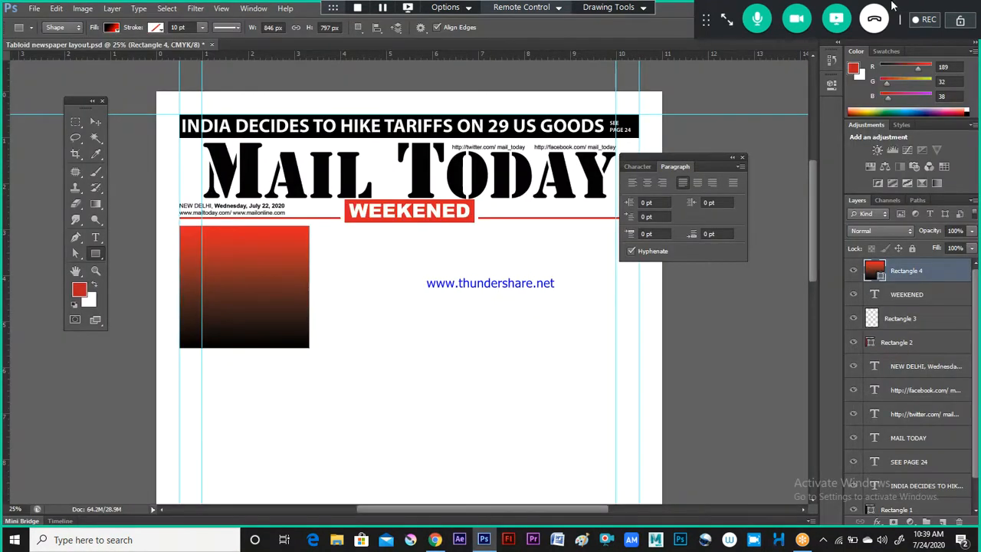
pyautogui.hotkey('alt', 'Tab')
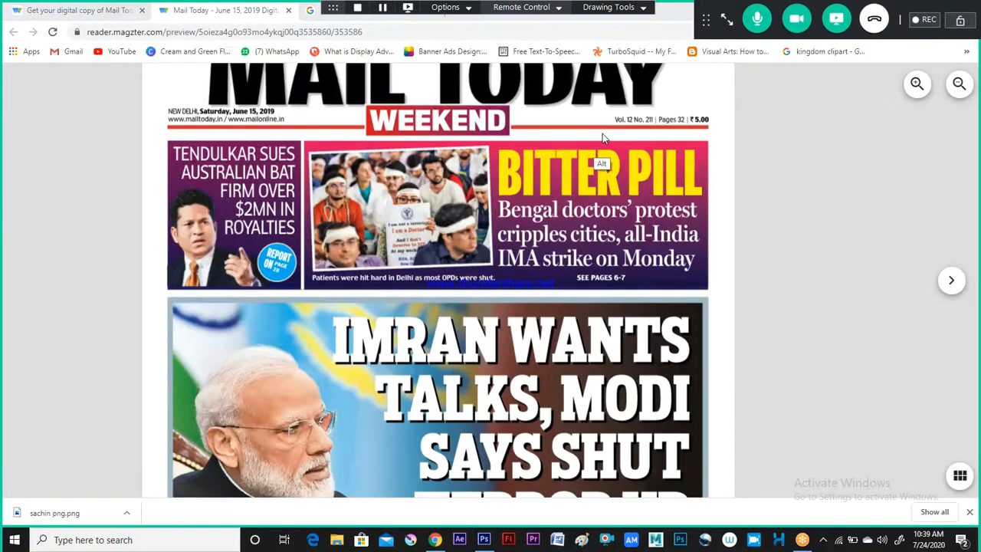
pyautogui.hotkey('alt', 'Tab')
pyautogui.hotkey('alt', 'Tab')
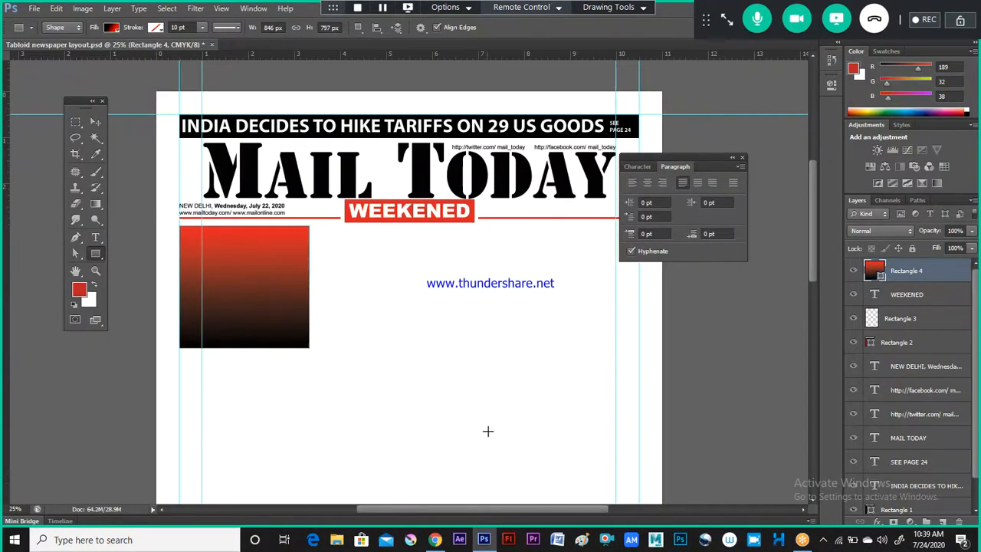
# Step: Minimise Photoshop and Chrome and open the Desktop's MULTIMEDIA 2 folder in File Explorer to reach the saved portrait
pyautogui.click(485, 539)
pyautogui.click(435, 540)
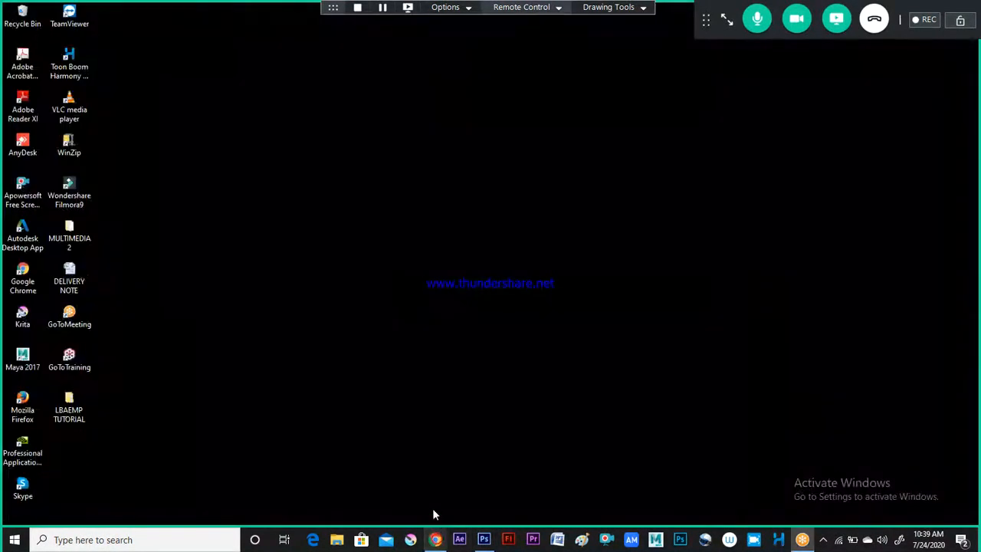
pyautogui.doubleClick(71, 230)
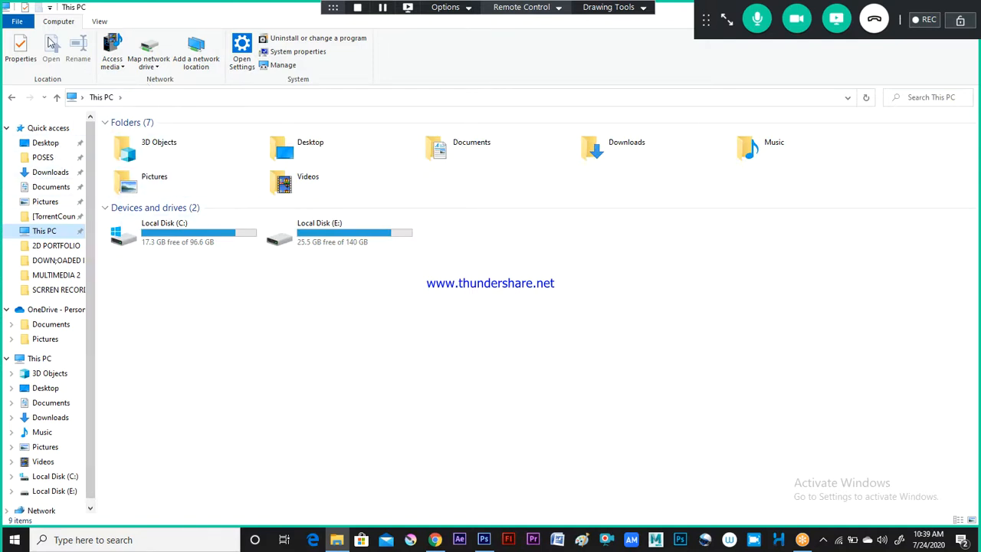
pyautogui.click(62, 142)
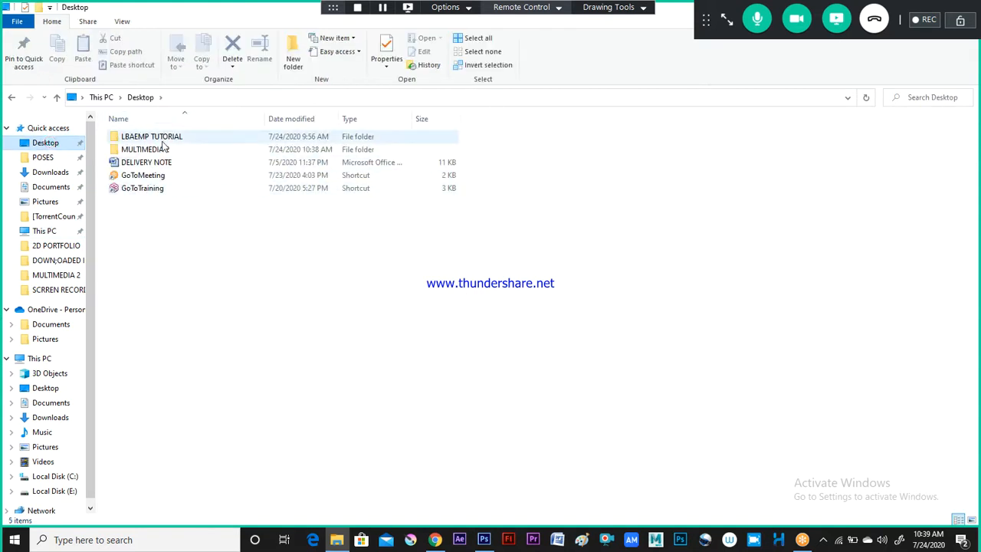
pyautogui.doubleClick(146, 149)
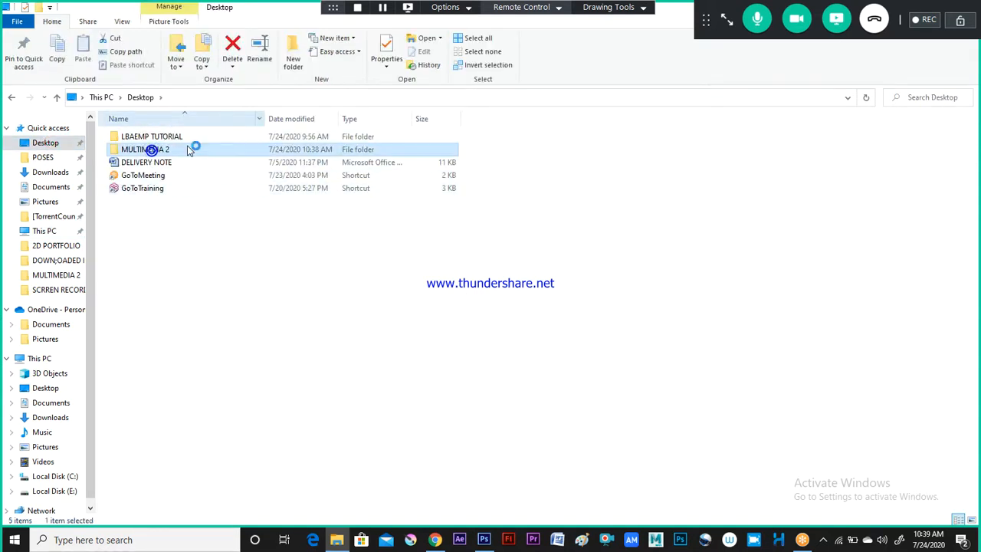
pyautogui.click(213, 161)
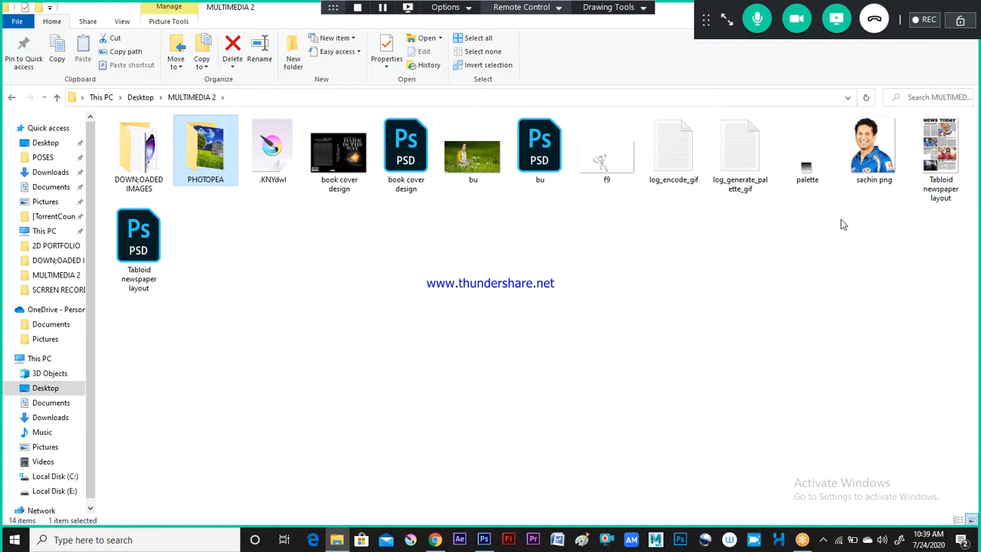
# Step: Place the sachin png portrait into the Photoshop layout and scale it proportionally to about 41.56% in the gradient box's lower-left corner
pyautogui.click(862, 167)
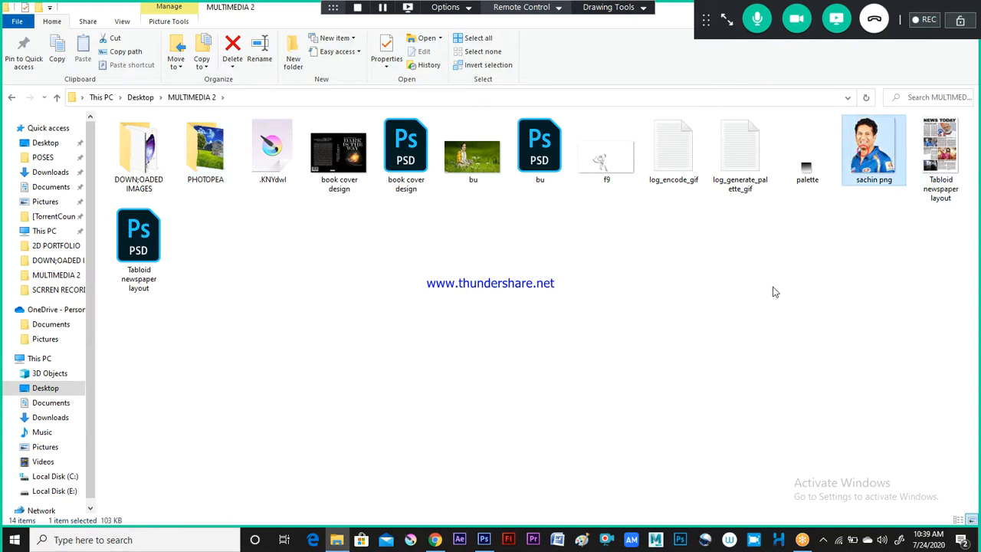
pyautogui.moveTo(870, 171); pyautogui.dragTo(326, 324)
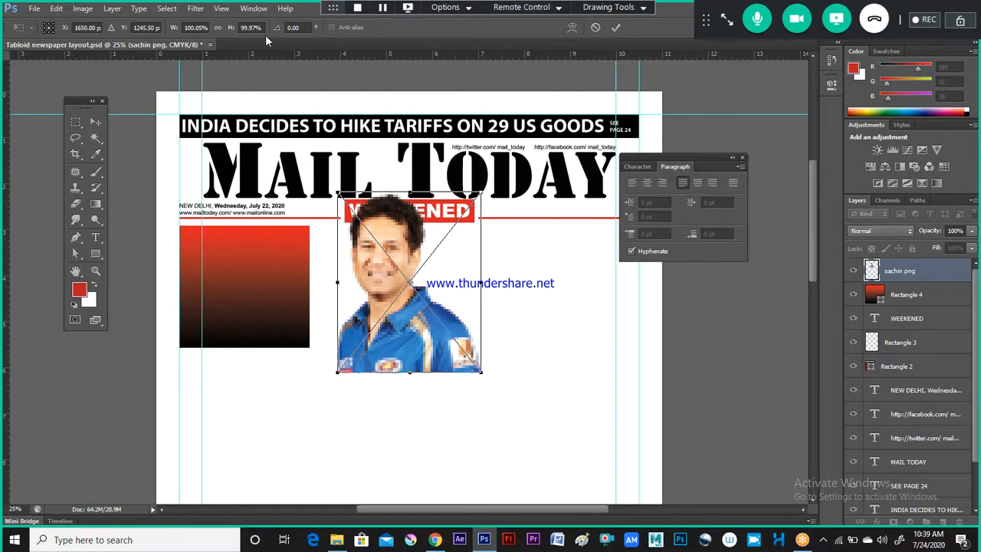
pyautogui.click(218, 27)
pyautogui.moveTo(482, 193); pyautogui.dragTo(231, 308)
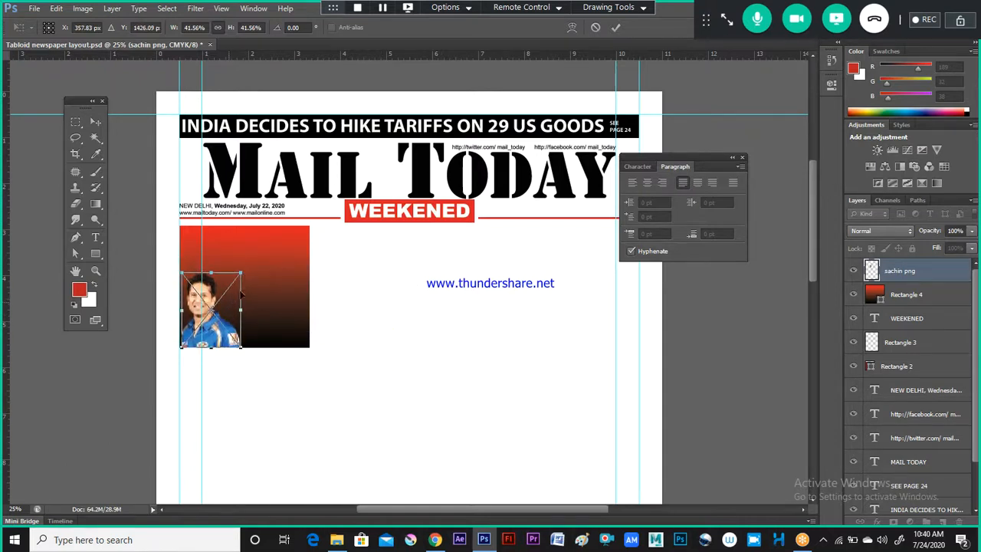
# Step: Flip the placed portrait horizontally and align it with the gradient box's lower-left corner
pyautogui.rightClick(223, 308)
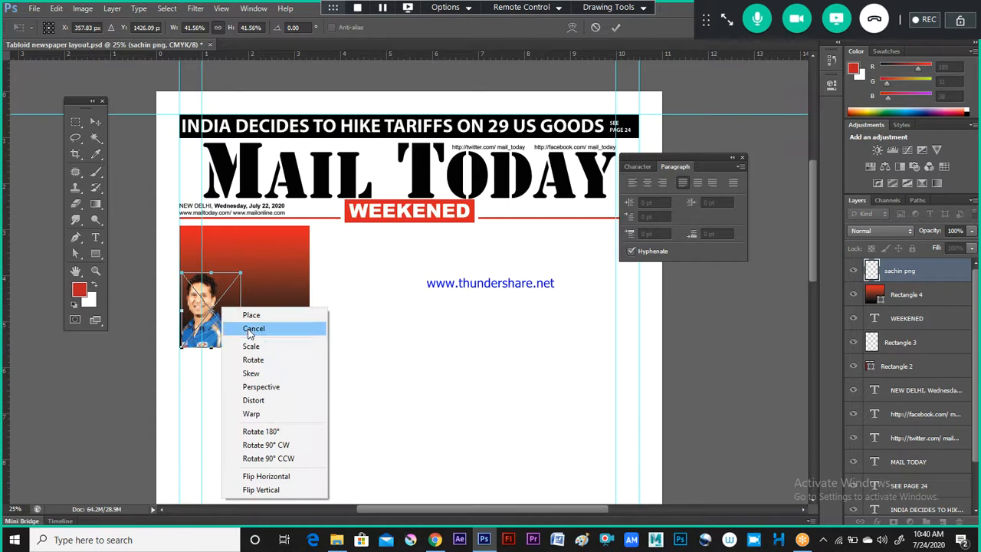
pyautogui.click(274, 476)
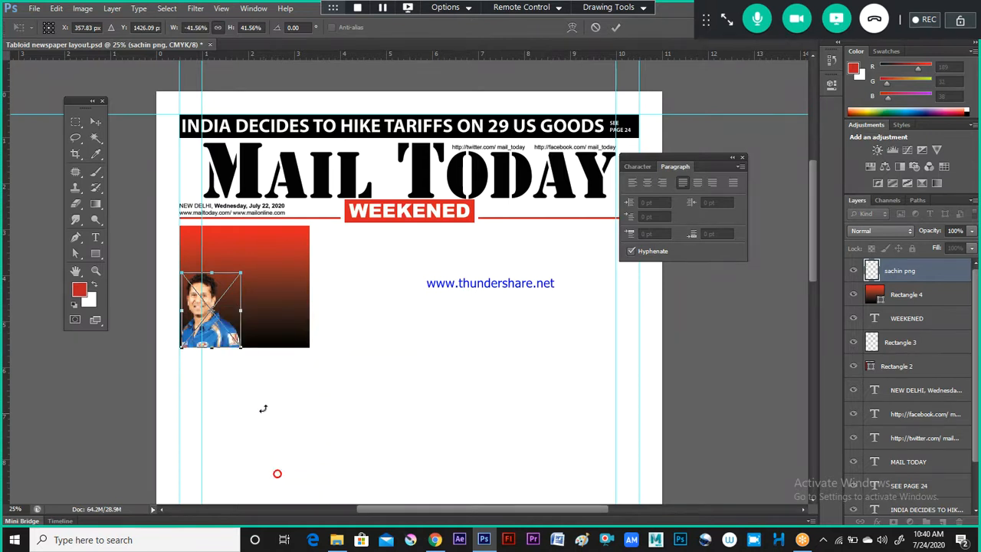
pyautogui.moveTo(232, 313); pyautogui.dragTo(230, 292)
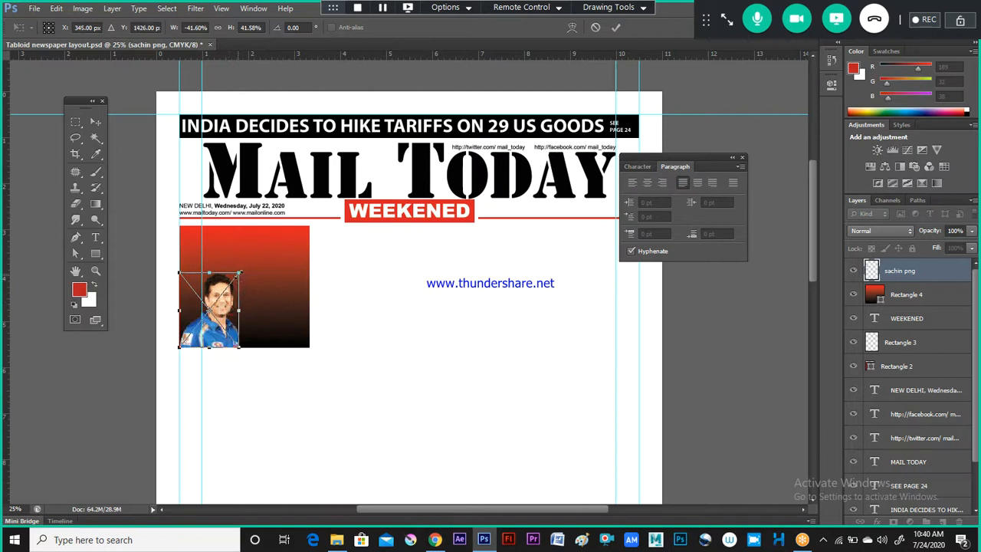
# Step: Enlarge the portrait proportionally to about 48.26%, turn it upright with a vertical flip and commit the placement
pyautogui.click(218, 28)
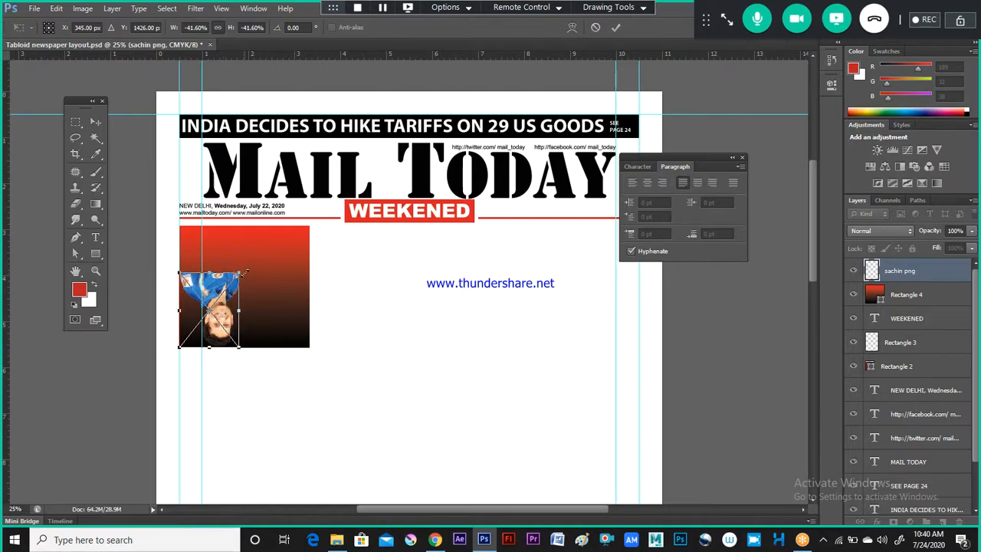
pyautogui.moveTo(243, 268); pyautogui.dragTo(250, 261)
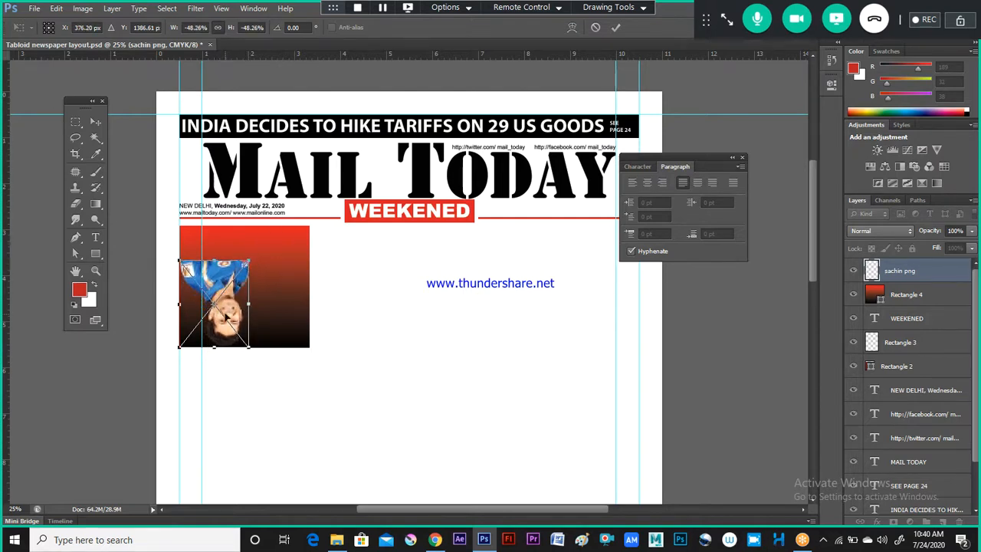
pyautogui.rightClick(222, 307)
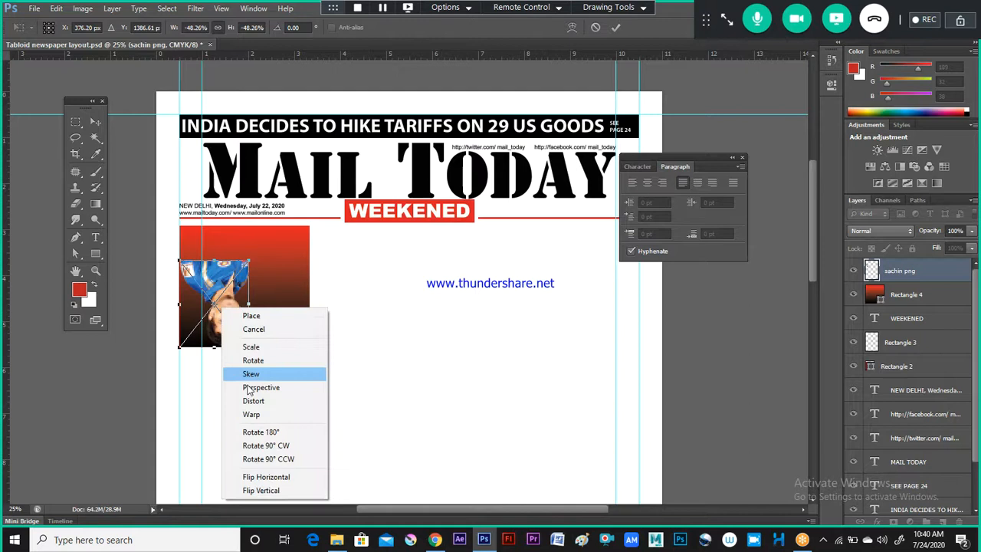
pyautogui.click(274, 490)
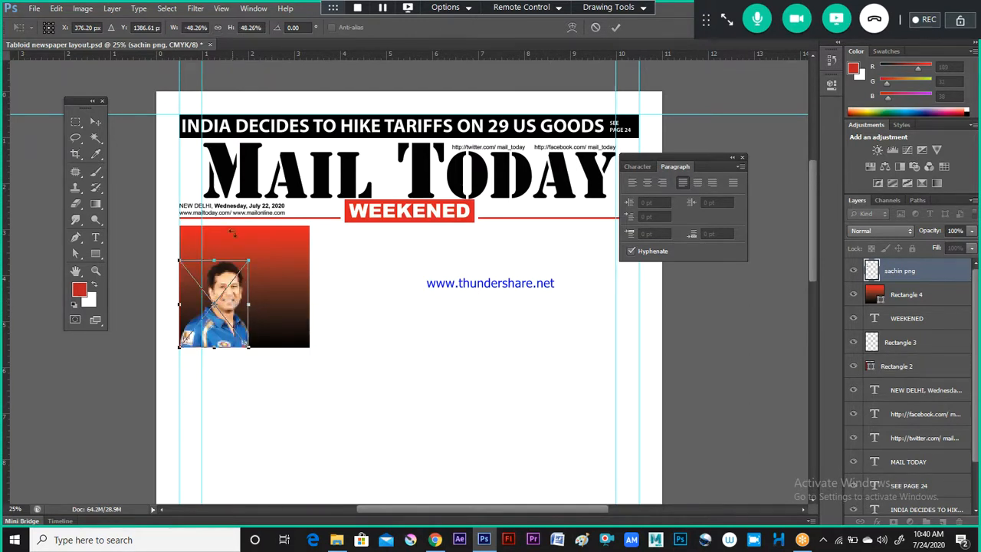
pyautogui.press('Return')
pyautogui.press('u')
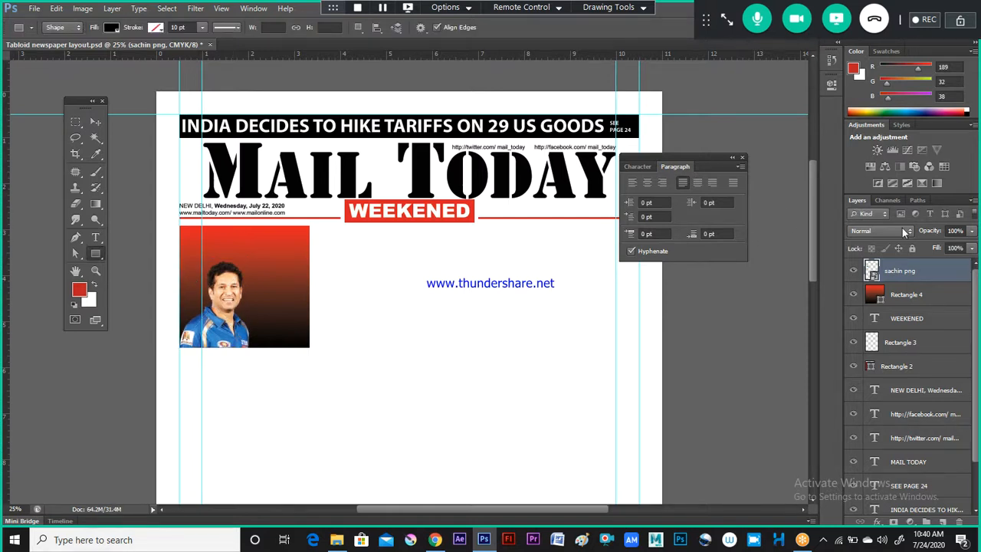
# Step: Rename the gradient box layer Rectangle 4 as "sachin frame"
pyautogui.click(906, 296)
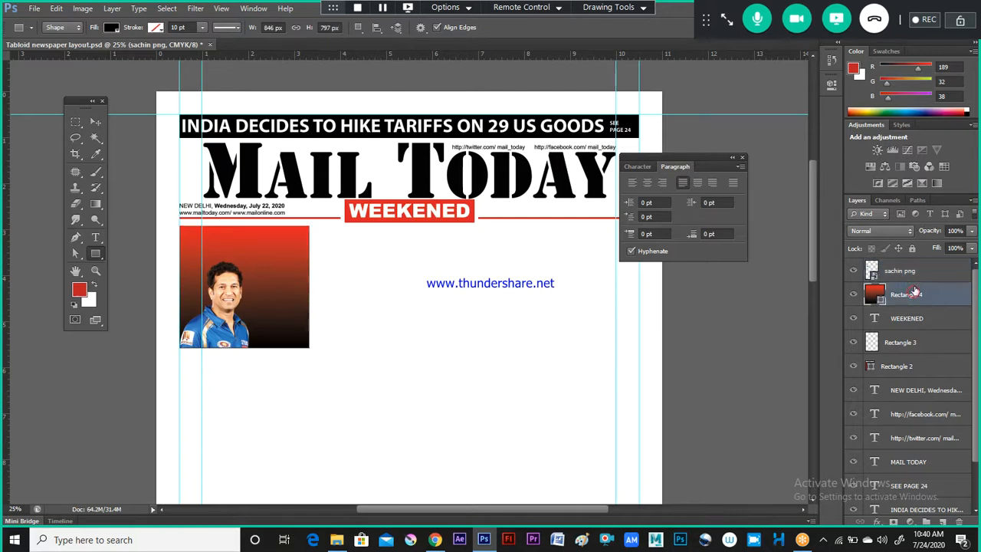
pyautogui.doubleClick(909, 295)
pyautogui.write('sachin frame')
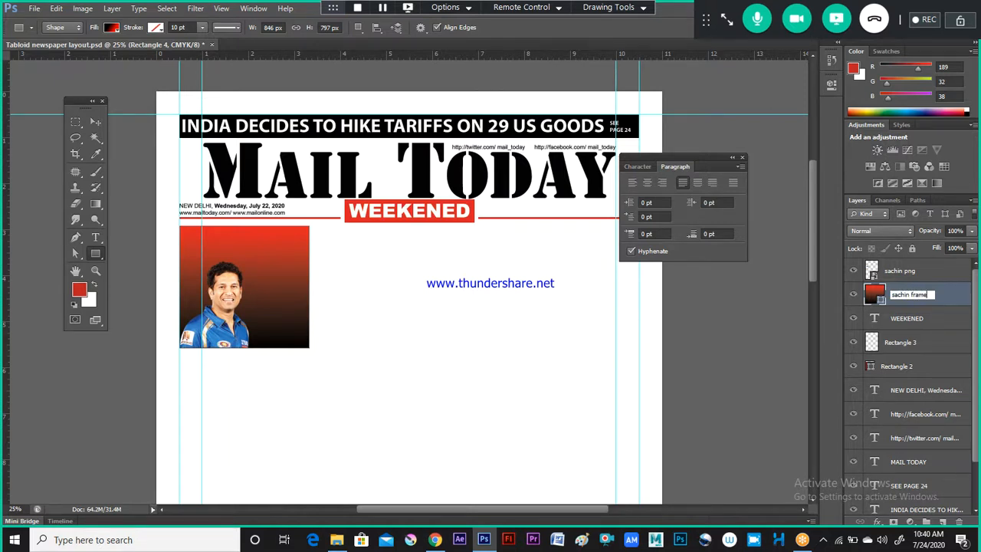
pyautogui.press('Return')
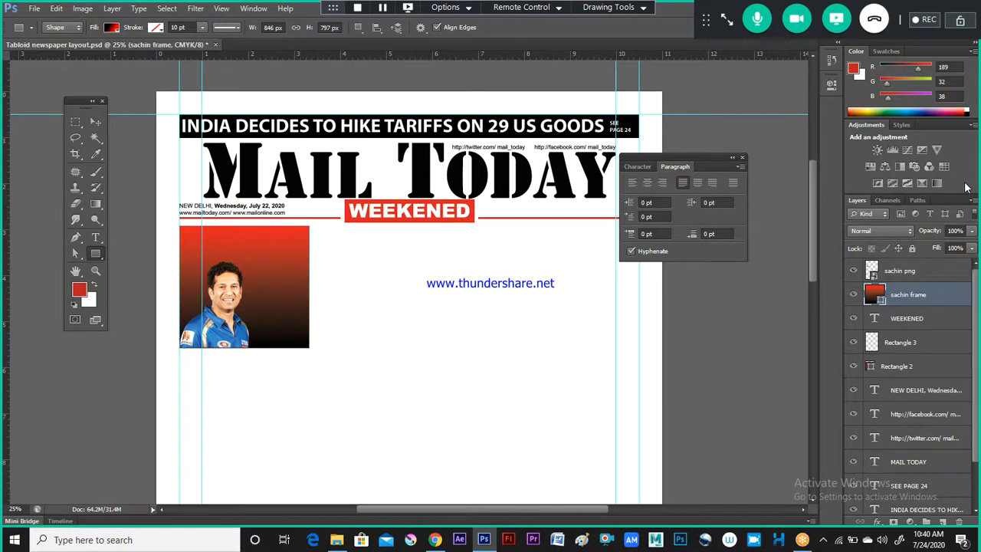
# Step: Clip the sachin png layer to the sachin frame layer and shift the portrait slightly left and down inside the box
pyautogui.click(890, 266)
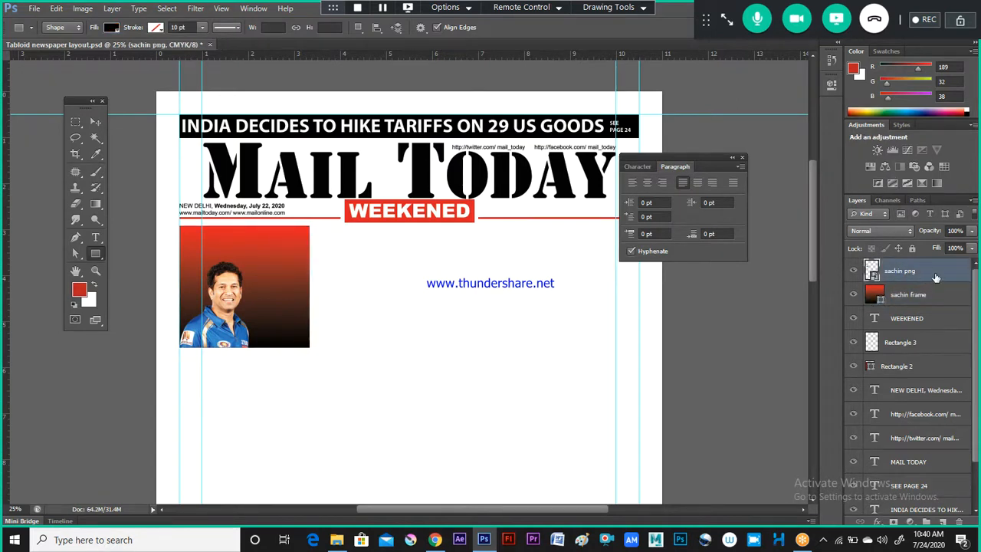
pyautogui.rightClick(935, 278)
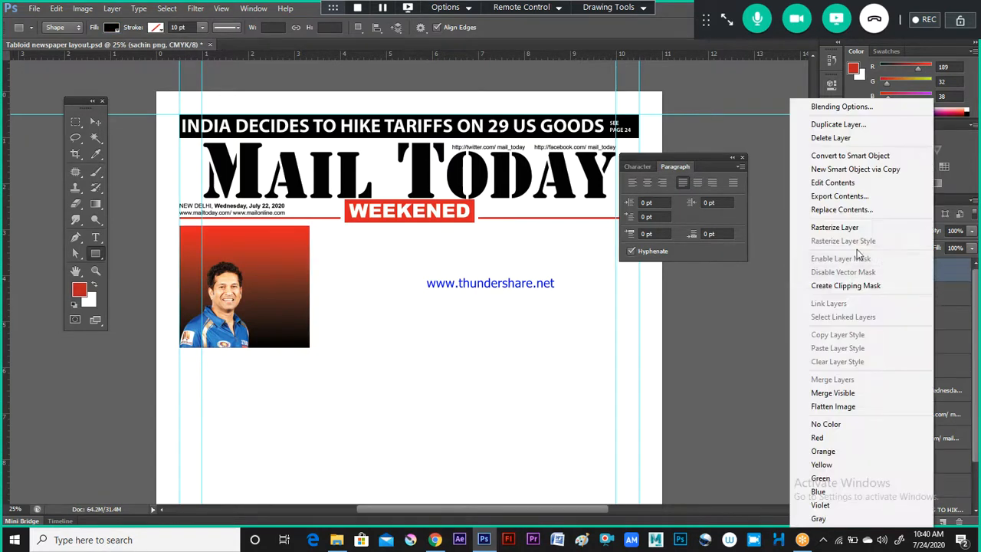
pyautogui.click(837, 286)
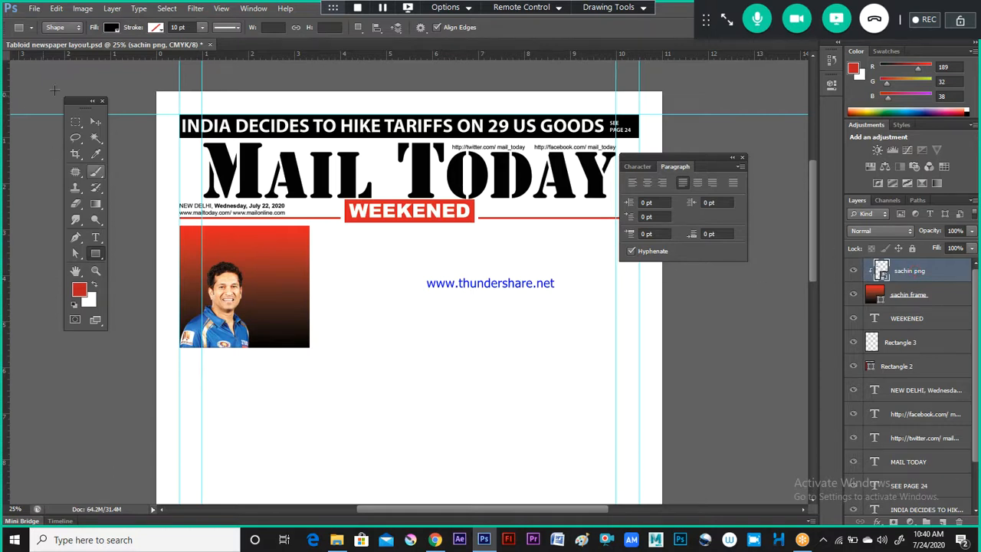
pyautogui.click(96, 121)
pyautogui.moveTo(232, 297)
pyautogui.mouseDown()
pyautogui.moveTo(197, 305)
pyautogui.moveTo(209, 290)
pyautogui.moveTo(230, 287)
pyautogui.moveTo(242, 307)
pyautogui.moveTo(179, 285)
pyautogui.moveTo(238, 325)
pyautogui.moveTo(273, 326)
pyautogui.moveTo(295, 303)
pyautogui.moveTo(299, 315)
pyautogui.moveTo(230, 301)
pyautogui.moveTo(234, 289)
pyautogui.moveTo(224, 300)
pyautogui.mouseUp()
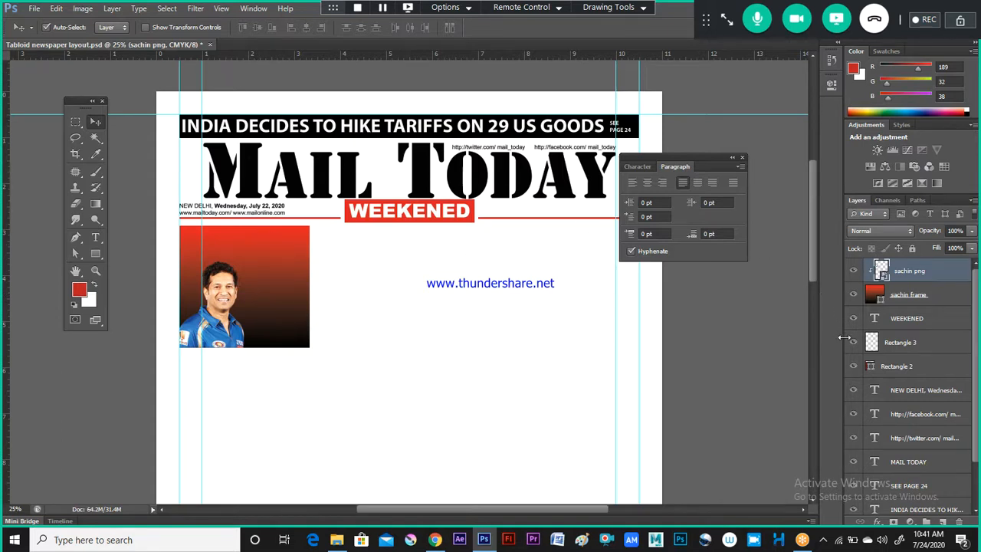
# Step: Duplicate the sachin frame layer and move the lower gradient box to the right, clear of the portrait box
pyautogui.click(929, 294)
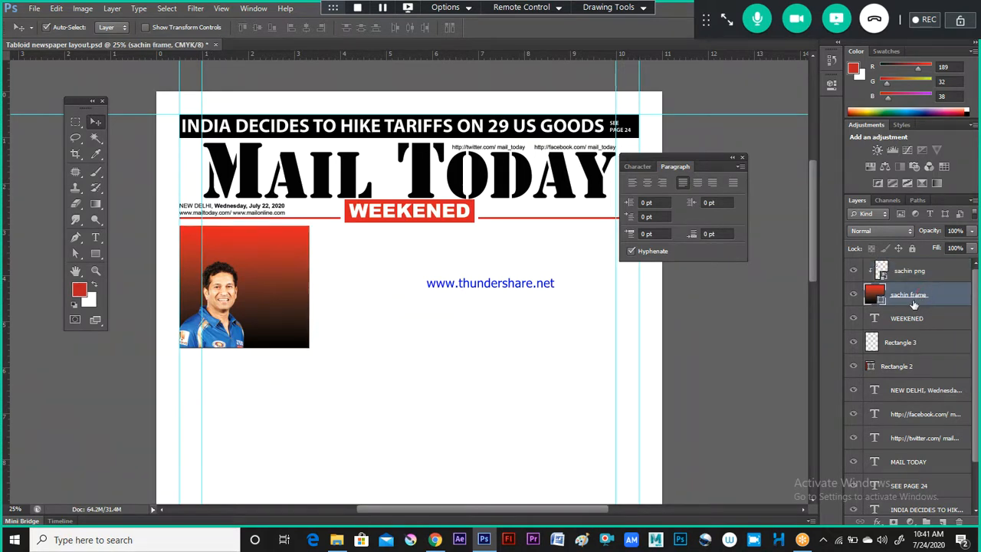
pyautogui.hotkey('ctrl', 'j')
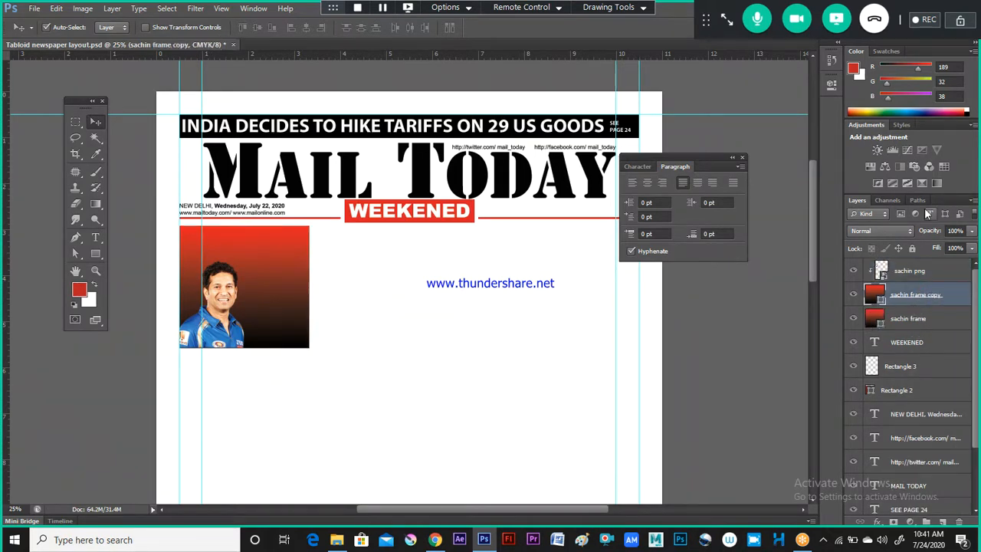
pyautogui.click(905, 322)
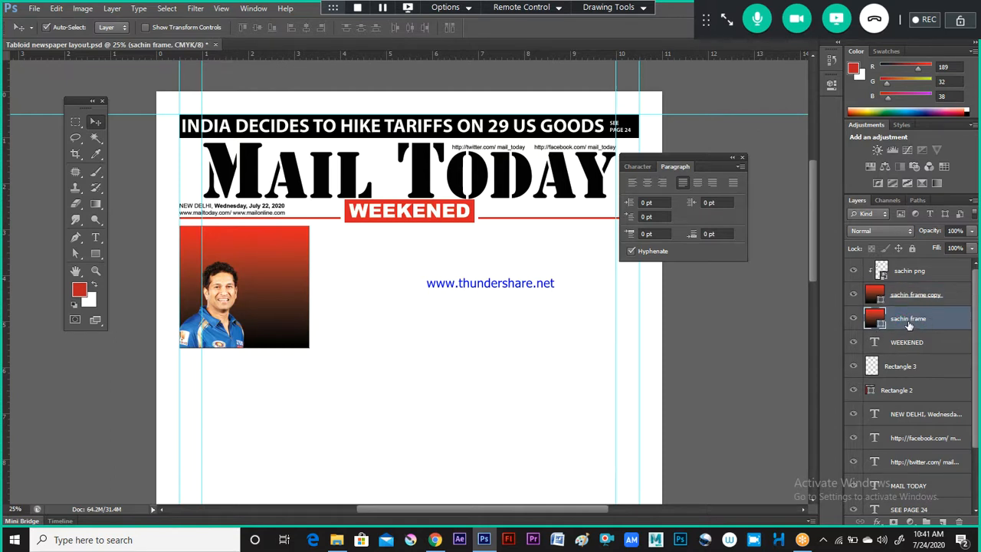
pyautogui.hotkey('shift', 'Right')
pyautogui.hotkey('shift', 'Right')
pyautogui.hotkey('shift', 'Right')
pyautogui.hotkey('shift', 'Right')
pyautogui.hotkey('shift', 'Right')
pyautogui.hotkey('shift', 'Right')
pyautogui.hotkey('shift', 'Right')
pyautogui.hotkey('shift', 'Right')
pyautogui.hotkey('shift', 'Right')
pyautogui.hotkey('shift', 'Right')
pyautogui.hotkey('shift', 'Right')
pyautogui.hotkey('shift', 'Right')
pyautogui.hotkey('shift', 'Right')
pyautogui.hotkey('shift', 'Right')
pyautogui.hotkey('shift', 'Right')
pyautogui.hotkey('shift', 'Right')
pyautogui.hotkey('shift', 'Right')
pyautogui.hotkey('shift', 'Right')
pyautogui.hotkey('shift', 'Right')
pyautogui.hotkey('shift', 'Right')
pyautogui.hotkey('shift', 'Right')
pyautogui.hotkey('shift', 'Right')
pyautogui.hotkey('shift', 'Right')
pyautogui.hotkey('shift', 'Right')
pyautogui.hotkey('shift', 'Right')
pyautogui.hotkey('shift', 'Right')
pyautogui.hotkey('shift', 'Right')
pyautogui.hotkey('shift', 'Right')
pyautogui.hotkey('shift', 'Right')
pyautogui.hotkey('shift', 'Right')
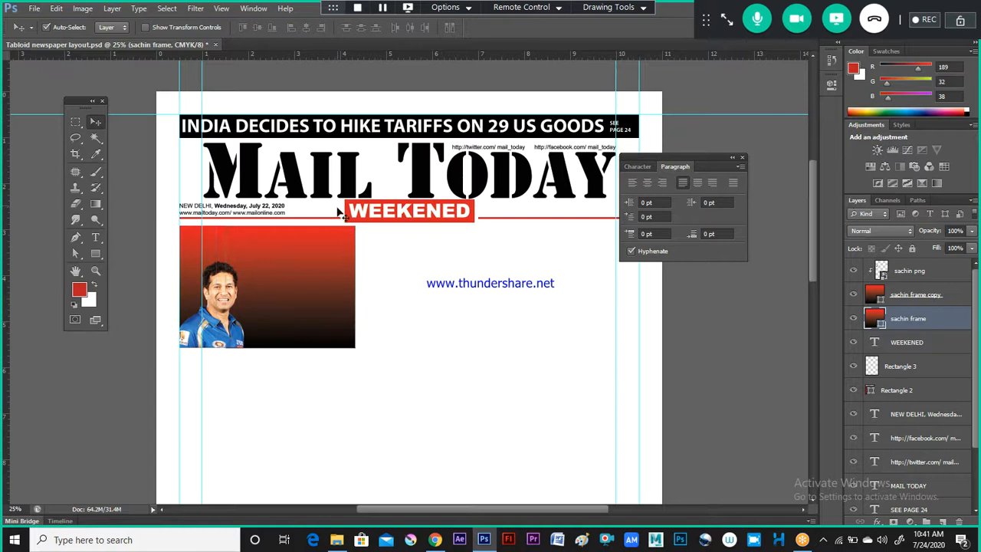
pyautogui.moveTo(341, 257); pyautogui.dragTo(432, 257)
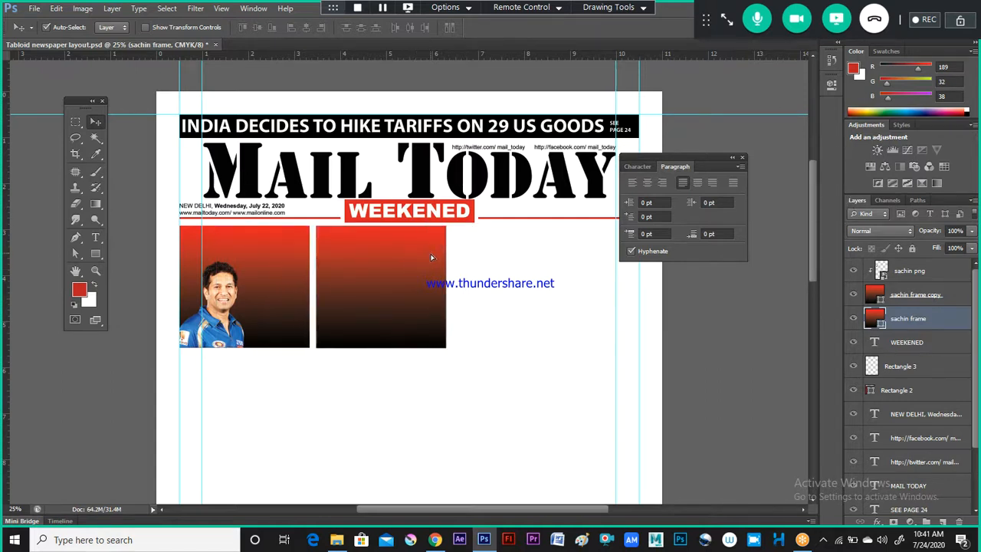
# Step: Nudge the second gradient box left to leave only a narrow gap beside the portrait box
pyautogui.press('Left')
pyautogui.press('Left')
pyautogui.press('Left')
pyautogui.press('Left')
pyautogui.press('Left')
pyautogui.press('Left')
pyautogui.press('Left')
pyautogui.press('Left')
pyautogui.press('Left')
pyautogui.press('Left')
pyautogui.press('Left')
pyautogui.press('Left')
pyautogui.press('Left')
pyautogui.press('Left')
pyautogui.press('Left')
pyautogui.press('Left')
pyautogui.press('Left')
pyautogui.press('Left')
pyautogui.press('Left')
pyautogui.press('Left')
pyautogui.press('Up')
pyautogui.press('Down')
pyautogui.press('Right')
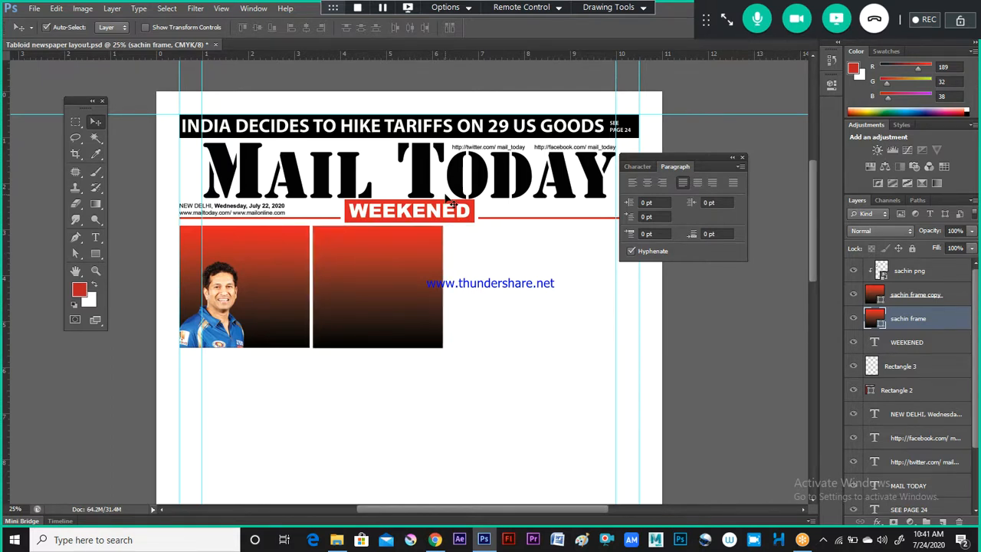
# Step: Stretch the second gradient box to 251.65% width, up to the outer right guide, and move the Paragraph panel off the page
pyautogui.hotkey('ctrl', 't')
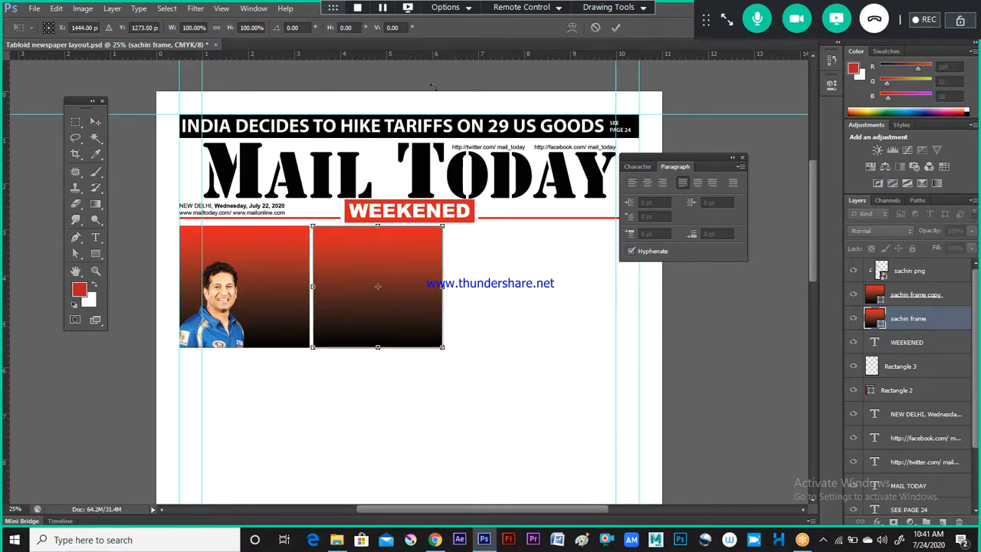
pyautogui.moveTo(442, 286); pyautogui.dragTo(636, 273)
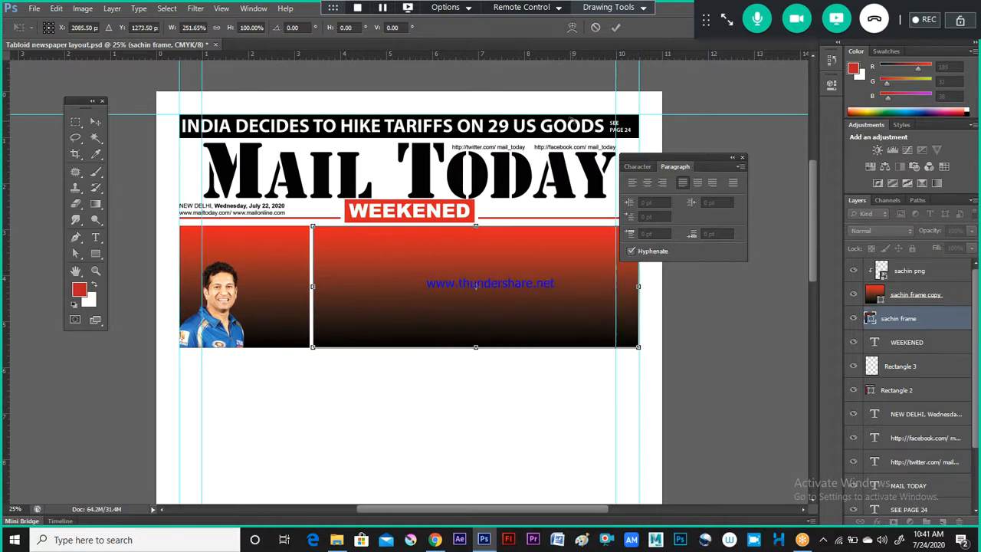
pyautogui.press('Return')
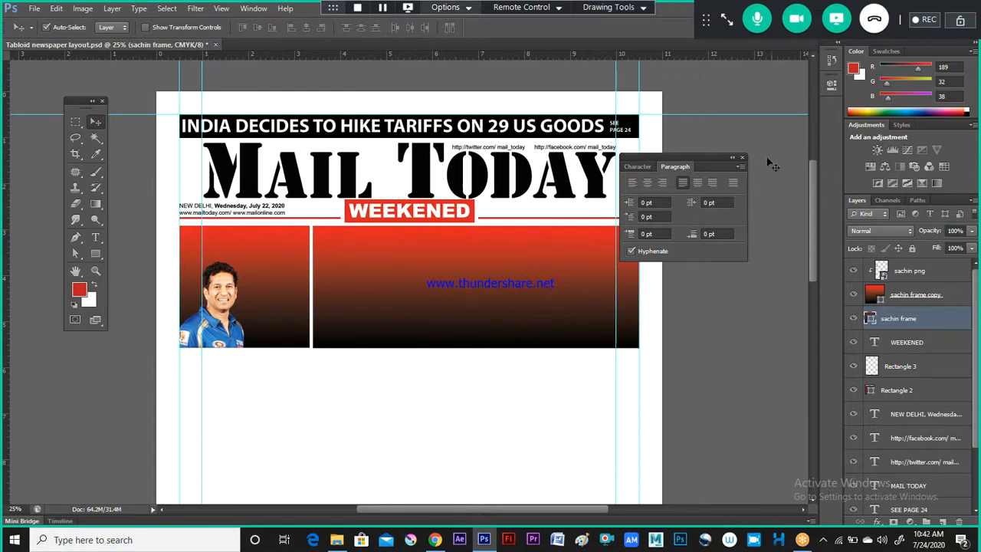
pyautogui.moveTo(701, 155); pyautogui.dragTo(777, 111)
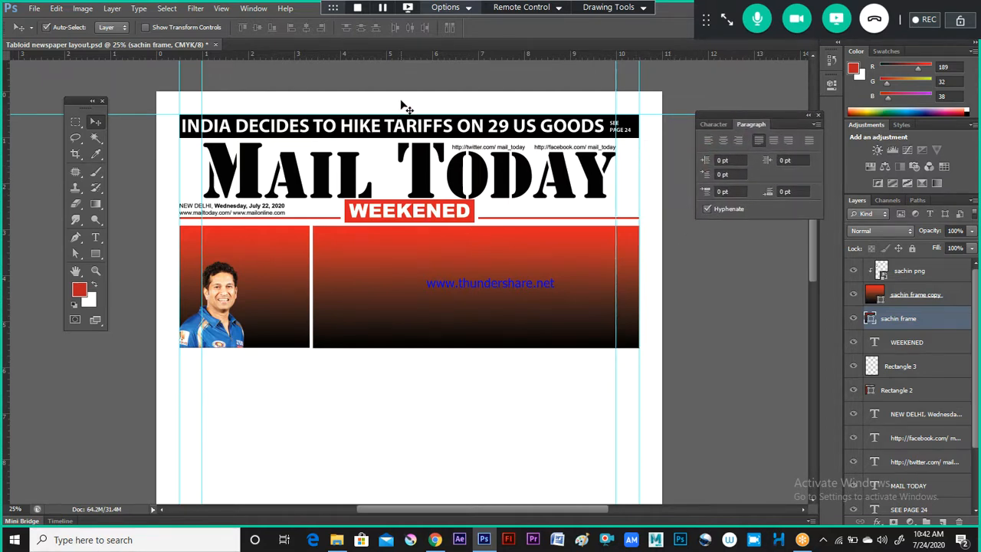
# Step: Switch to the reference newspaper page in Chrome and examine the Tendulkar and Bitter Pill story boxes up close
pyautogui.hotkey('alt', 'Tab')
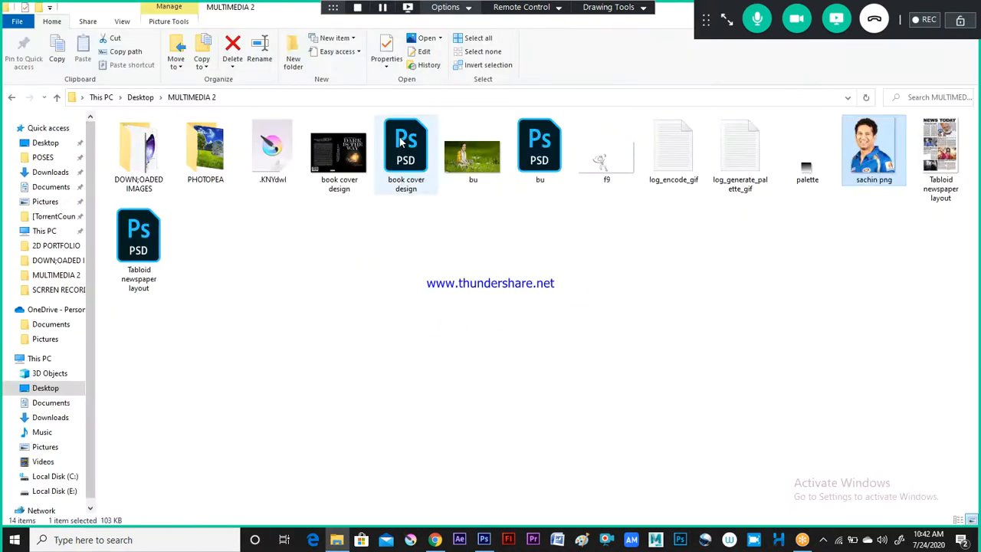
pyautogui.hotkey('alt', 'Tab')
pyautogui.hotkey('alt', 'Tab')
pyautogui.hotkey('alt', 'Tab')
pyautogui.hotkey('alt', 'Tab')
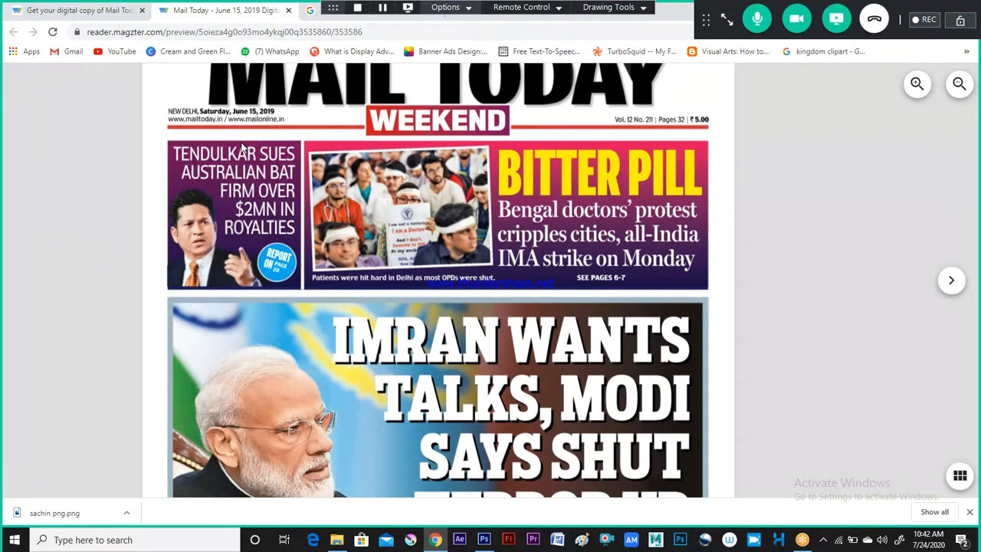
pyautogui.hotkey('ctrl', '+')
pyautogui.hotkey('ctrl', '+')
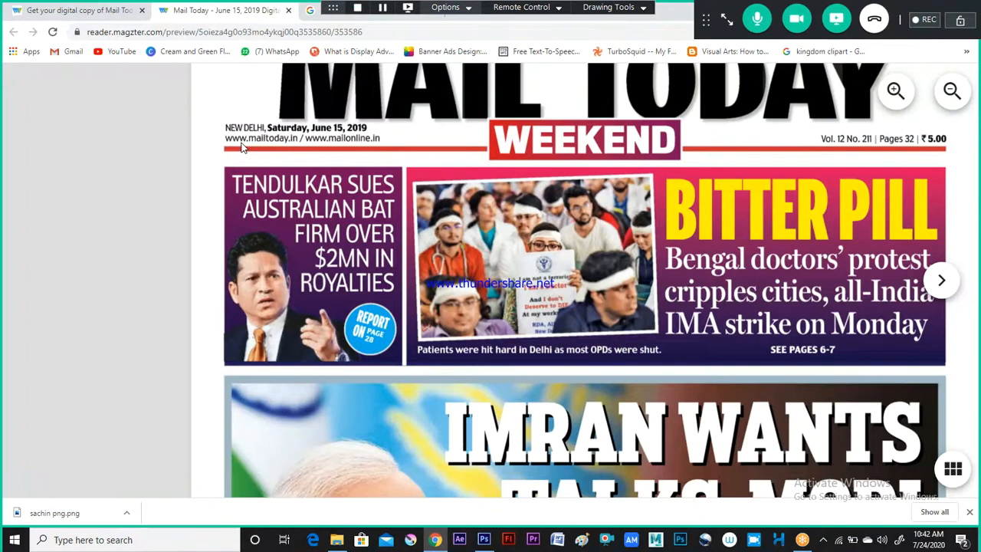
pyautogui.hotkey('ctrl', '-')
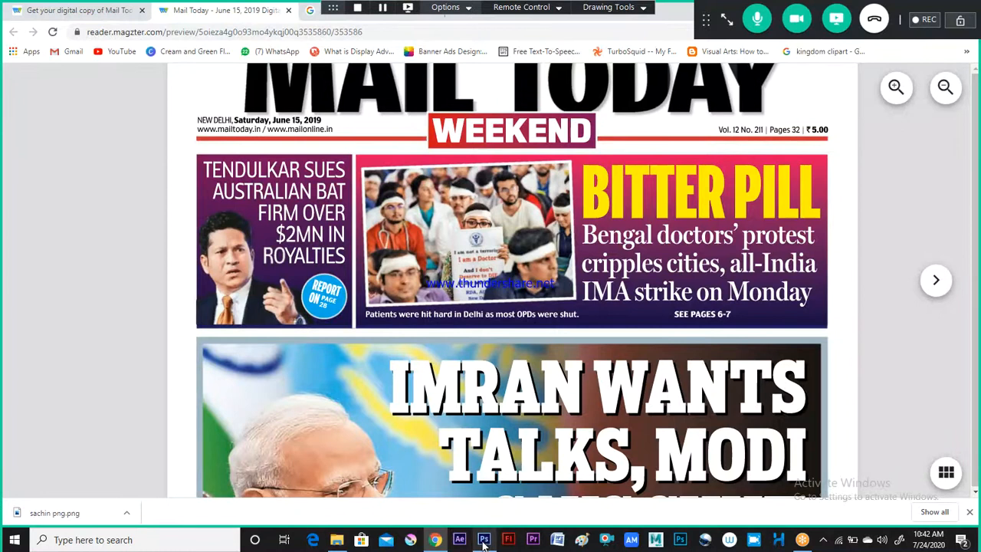
# Step: Open a new browser tab in Chrome and switch back to the Photoshop layout
pyautogui.moveTo(436, 540)
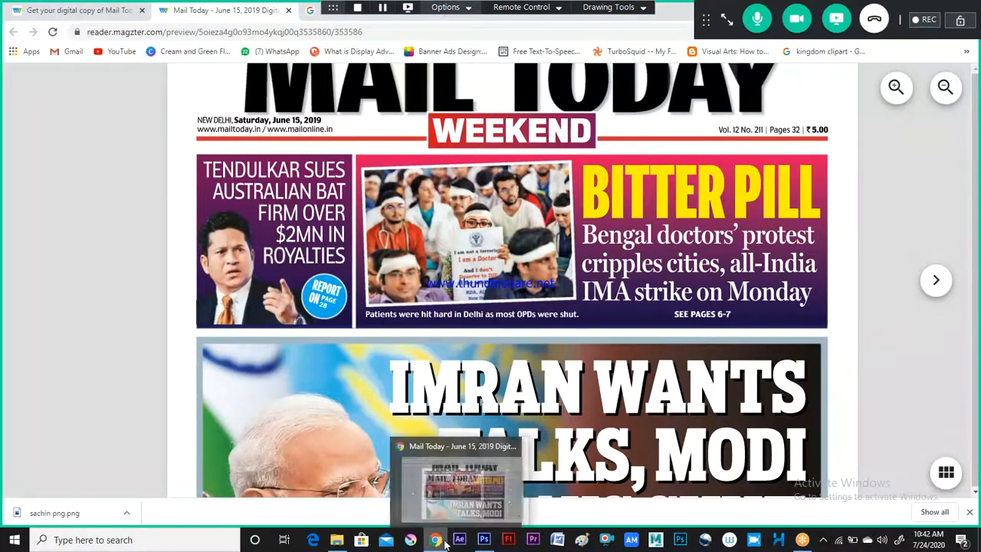
pyautogui.click(430, 452)
pyautogui.hotkey('ctrl', 't')
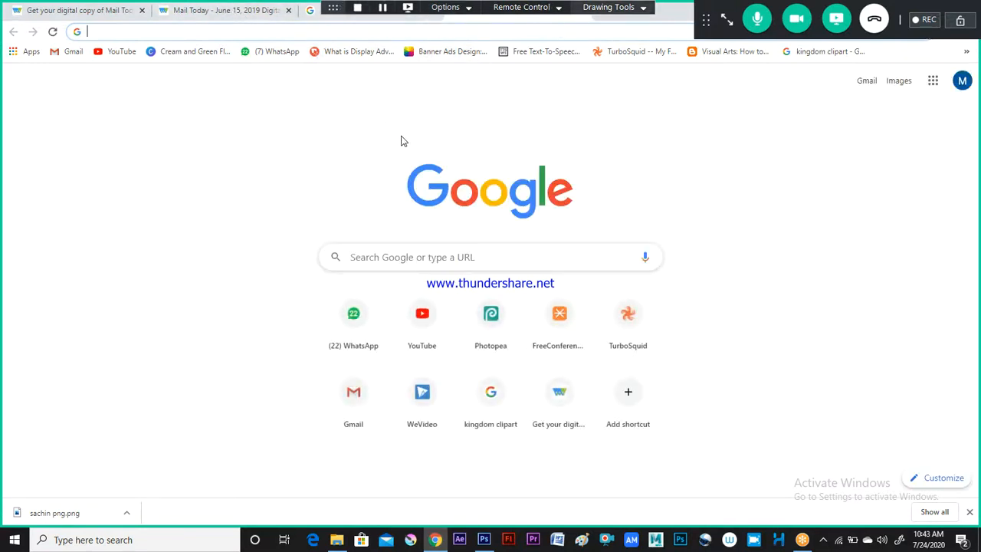
pyautogui.press('alt')
pyautogui.hotkey('alt', 'Tab')
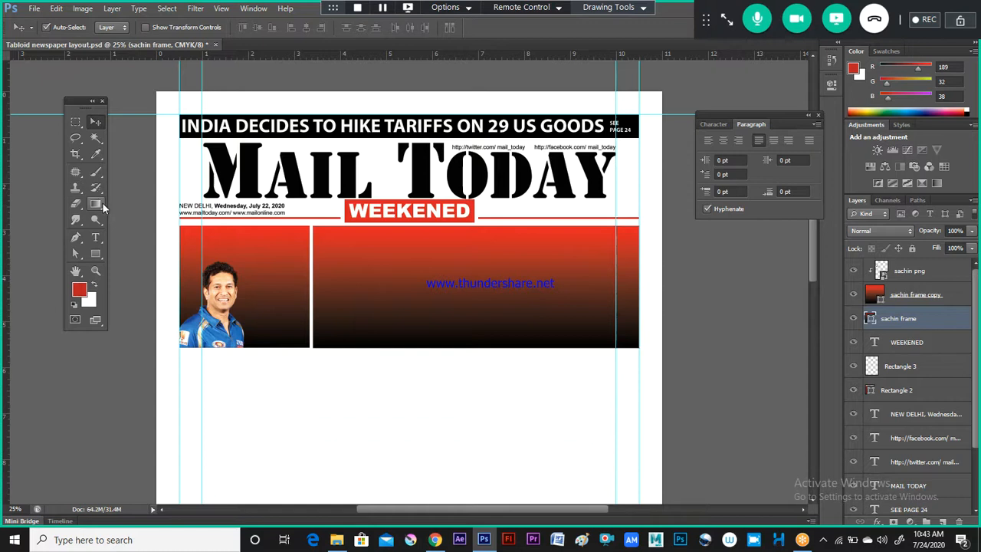
# Step: Rename the sachin frame layer to protest
pyautogui.doubleClick(894, 318)
pyautogui.write('protest')
pyautogui.press('Return')
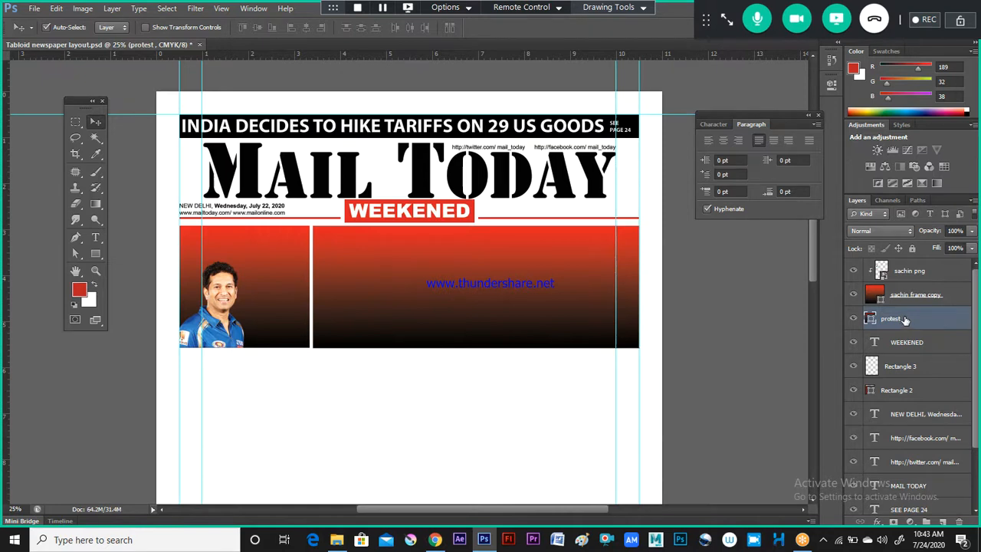
# Step: Group all masthead layers from WEEKENED down to Rectangle 1, leaving out the Background
pyautogui.click(907, 344)
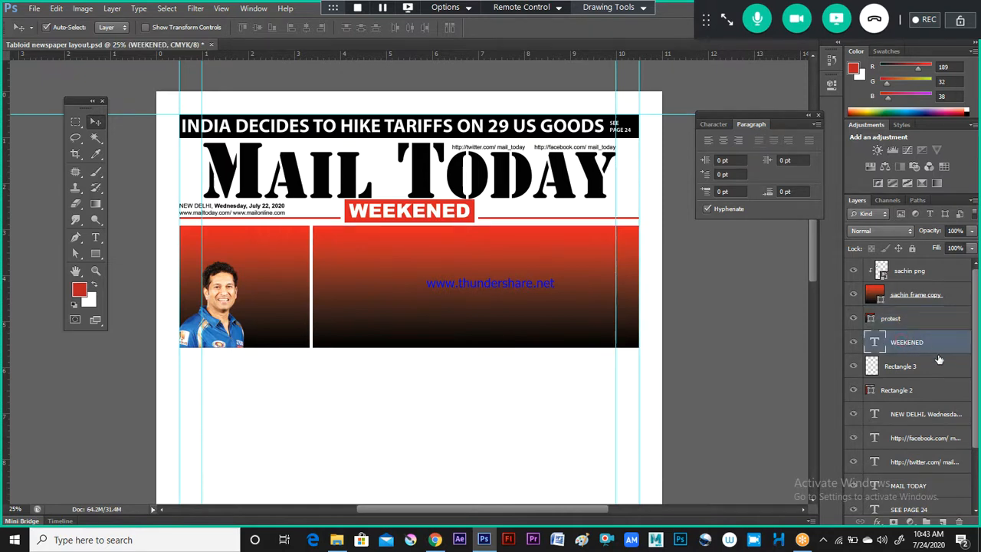
pyautogui.moveTo(973, 365); pyautogui.dragTo(976, 424)
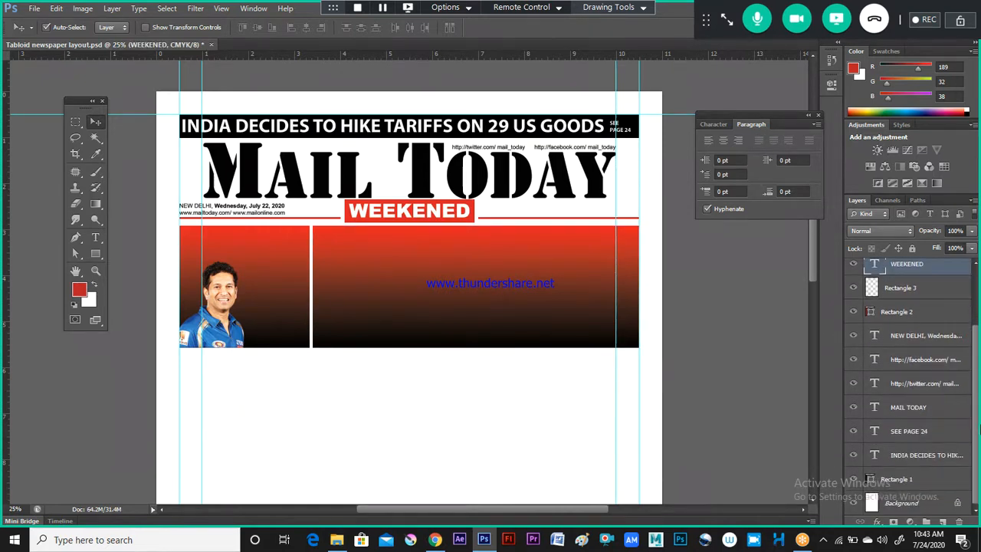
pyautogui.keyDown('shift'); pyautogui.click(910, 481); pyautogui.keyUp('shift')
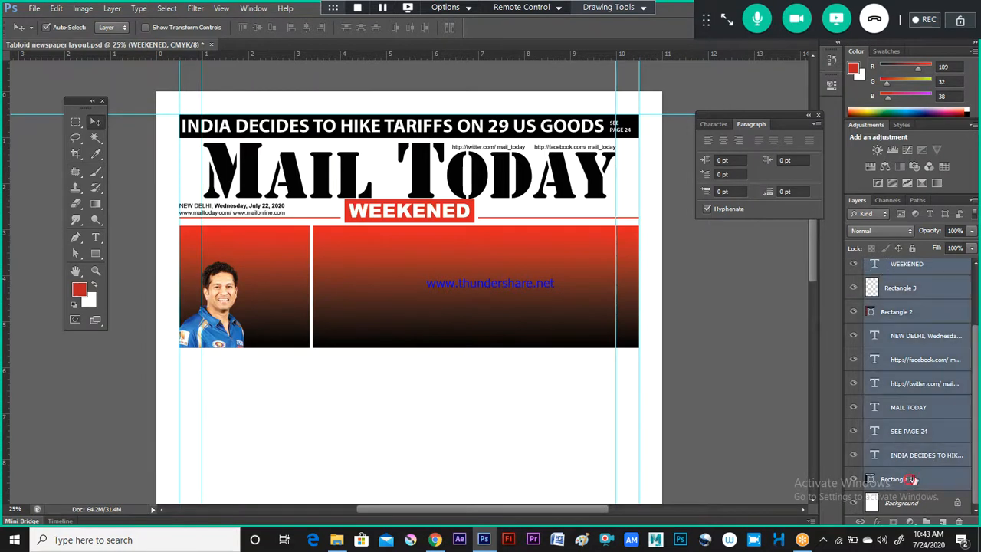
pyautogui.hotkey('ctrl', 'g')
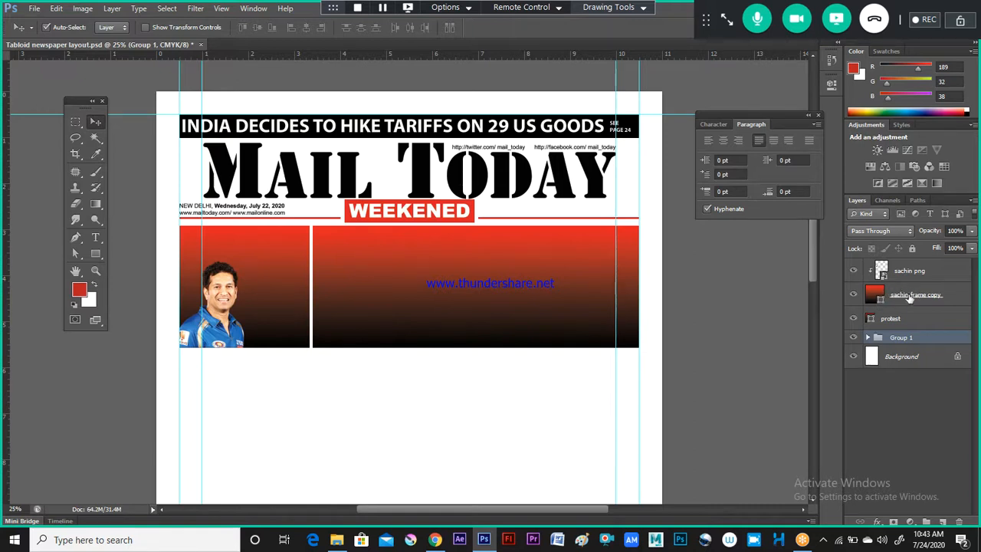
# Step: Draw a rectangle of about 803 × 599 px inside the wide gradient box, directly above the protest layer
pyautogui.click(912, 297)
pyautogui.click(905, 322)
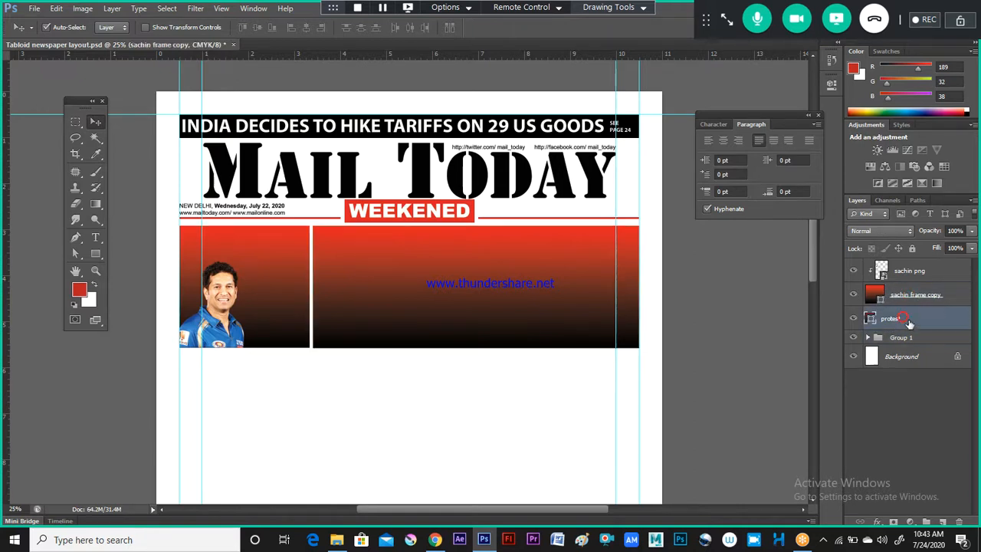
pyautogui.click(914, 298)
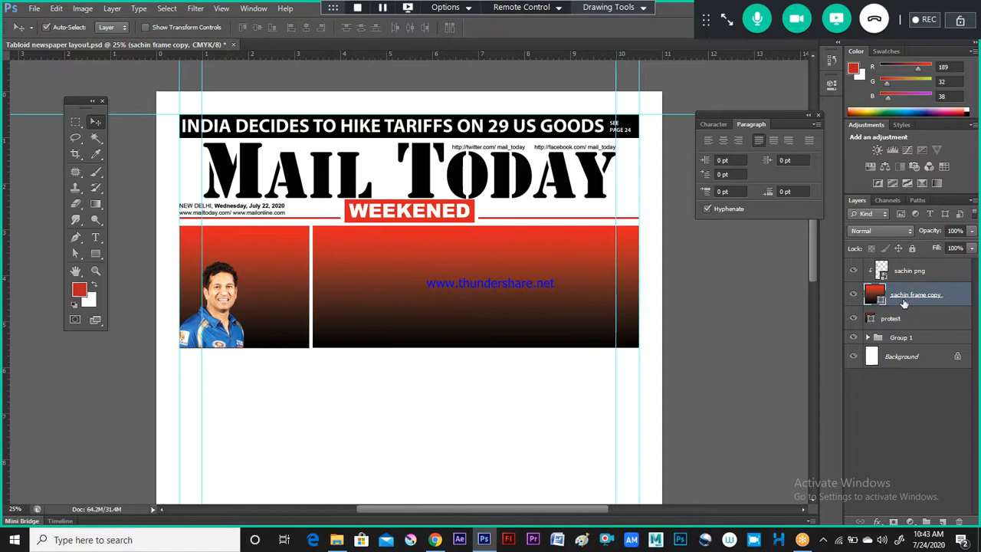
pyautogui.click(906, 324)
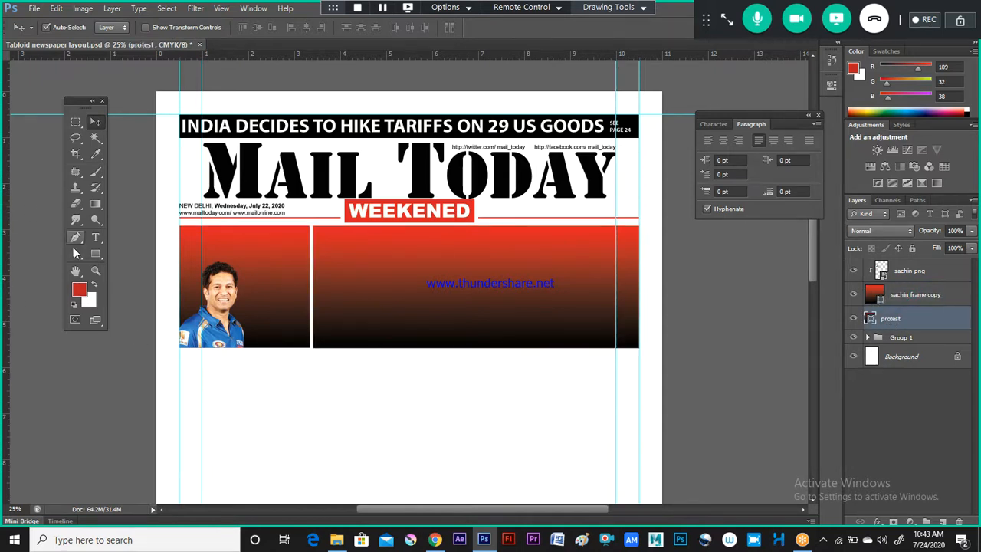
pyautogui.click(95, 254)
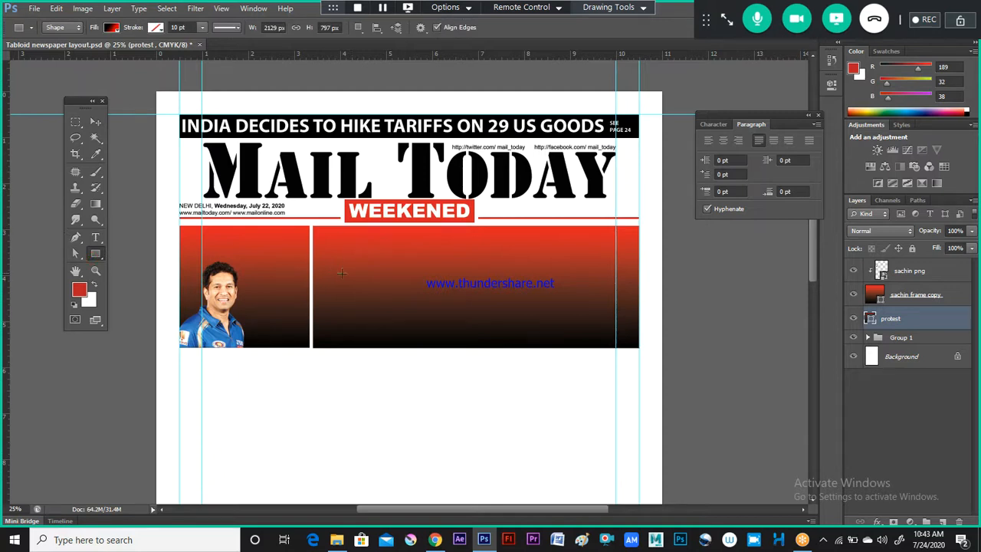
pyautogui.moveTo(336, 244); pyautogui.dragTo(458, 336)
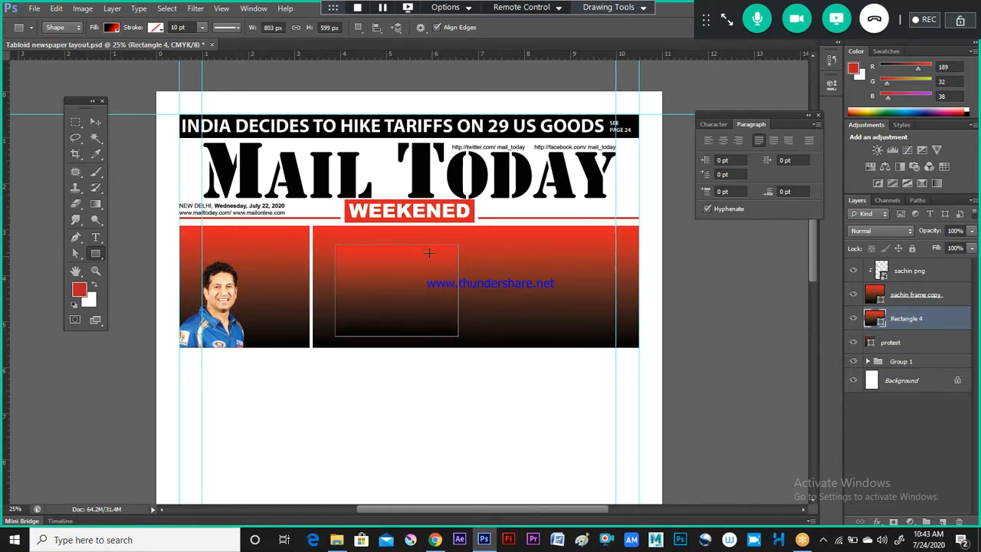
# Step: Replace the new rectangle's gradient fill with solid green
pyautogui.click(108, 27)
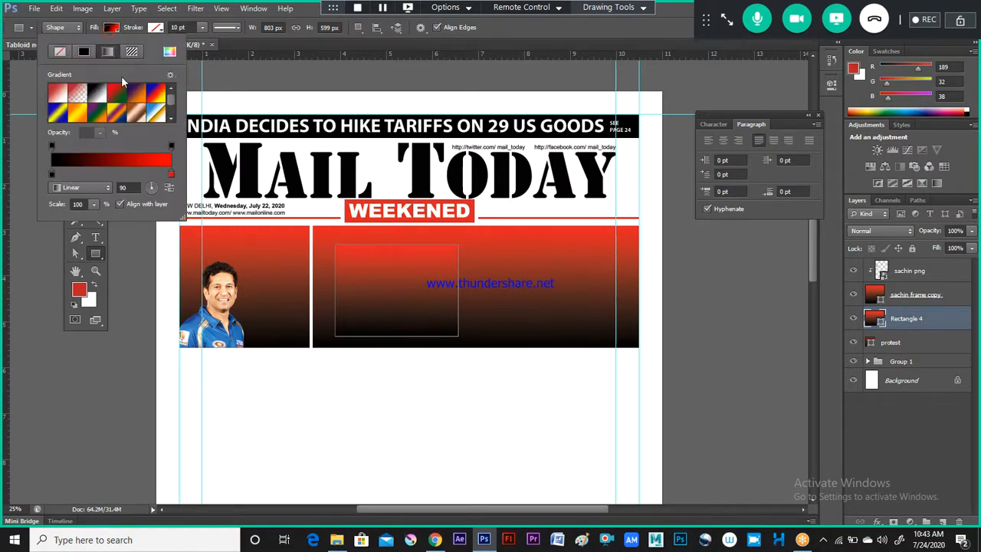
pyautogui.click(84, 51)
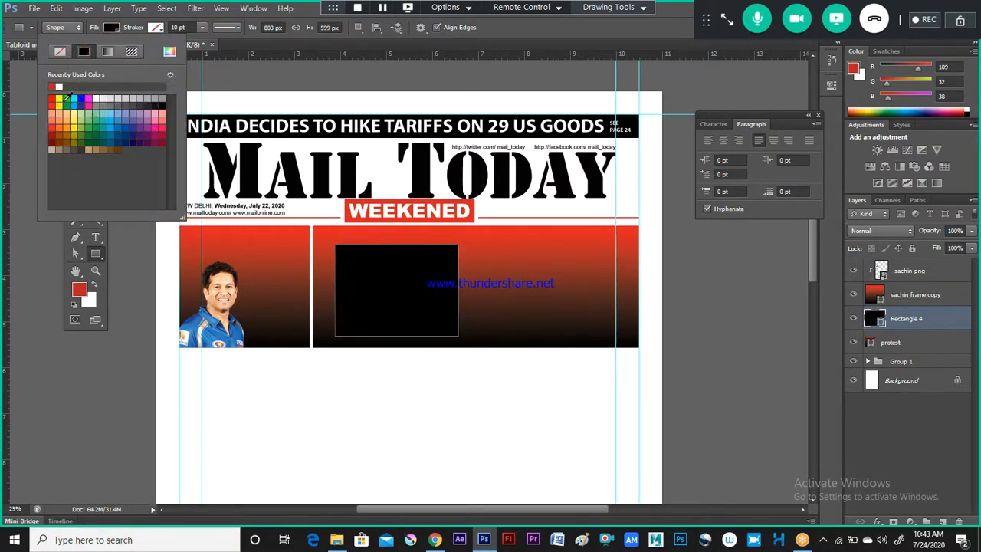
pyautogui.click(66, 99)
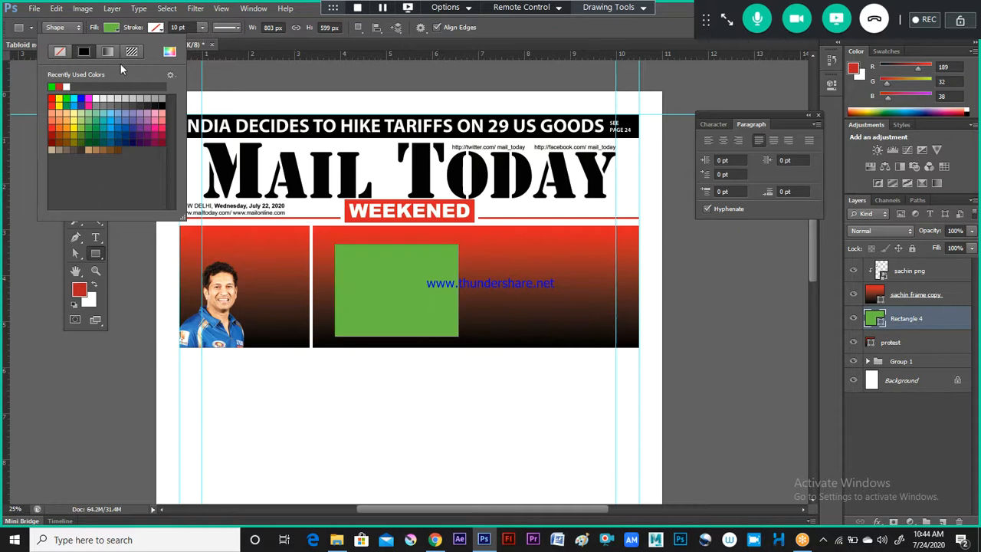
pyautogui.press('Return')
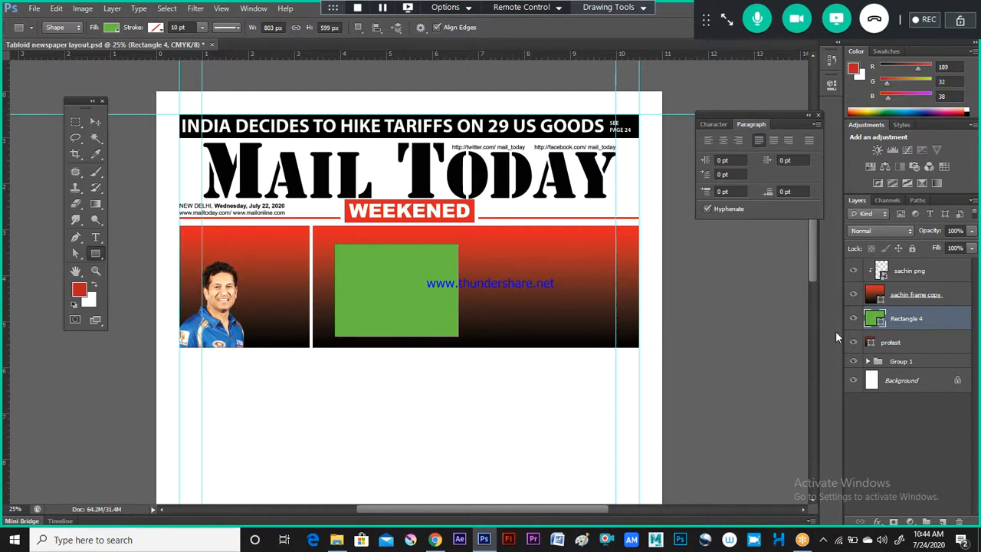
# Step: Check the Bitter Pill photo frame on the reference newspaper page in Chrome and return to the Photoshop layout
pyautogui.hotkey('alt', 'Tab')
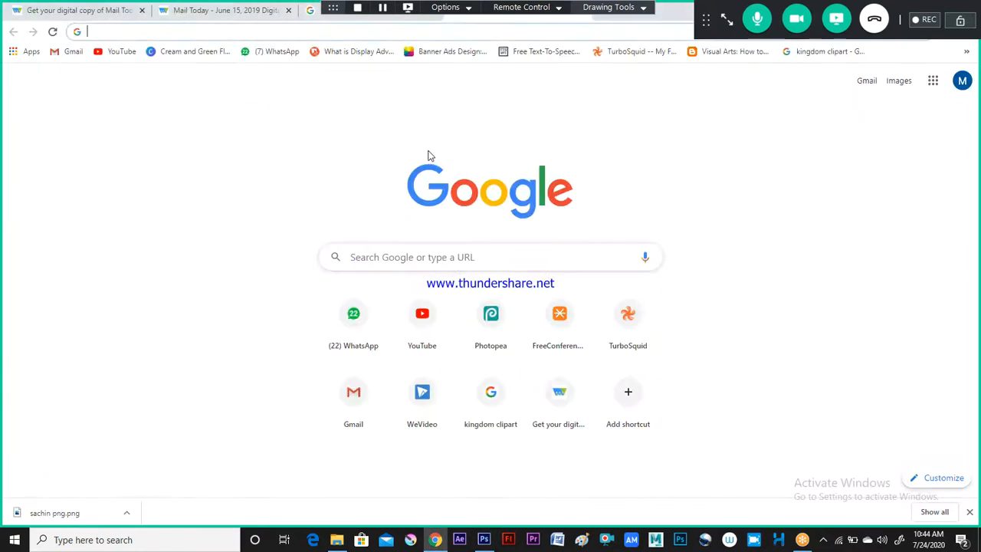
pyautogui.click(209, 11)
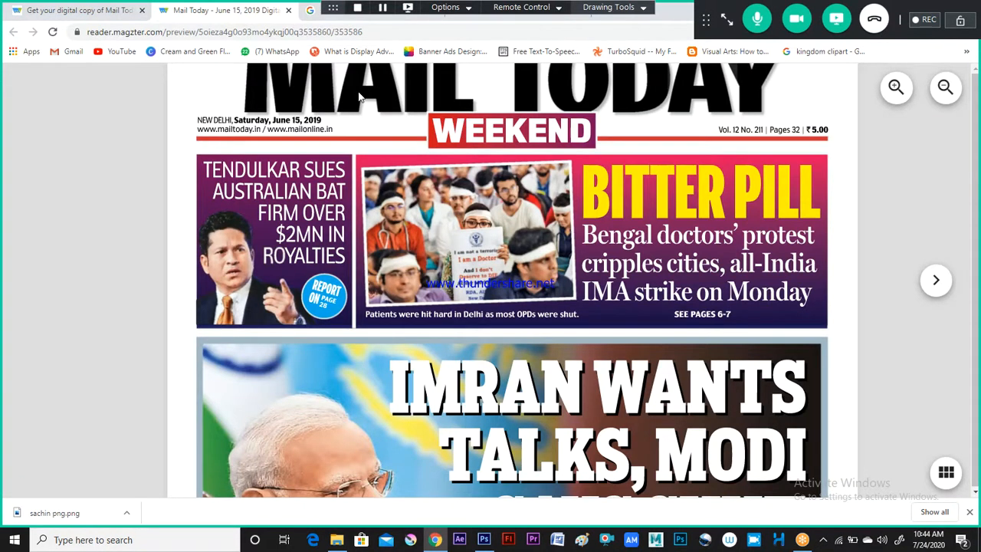
pyautogui.hotkey('alt', 'Tab')
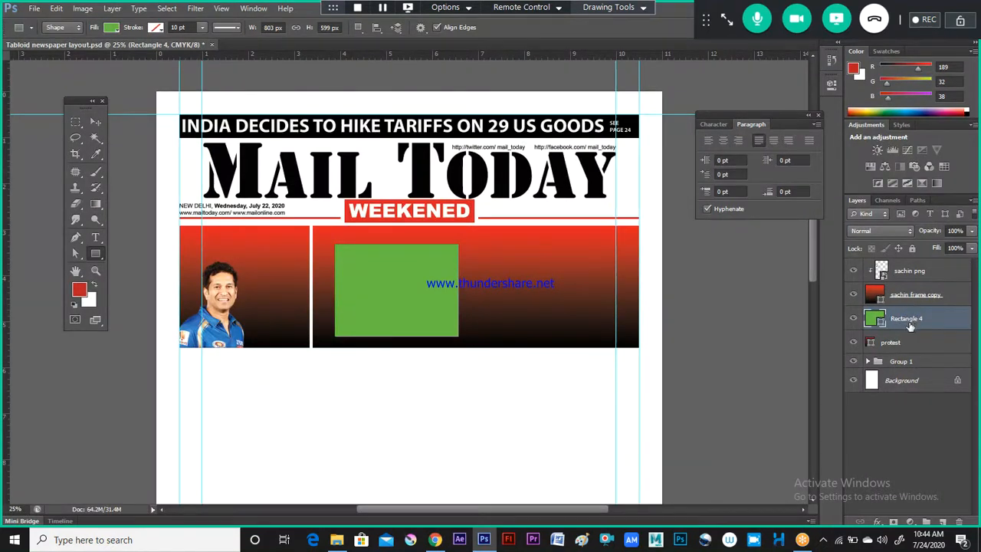
# Step: Add a Stroke layer style to the green rectangle and set its colour to near-white fcffff
pyautogui.click(874, 519)
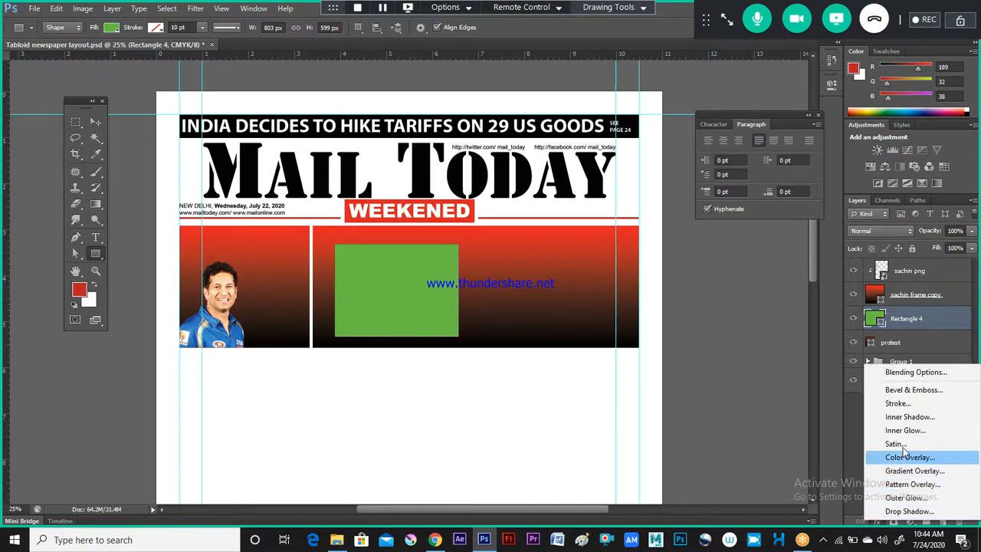
pyautogui.click(902, 407)
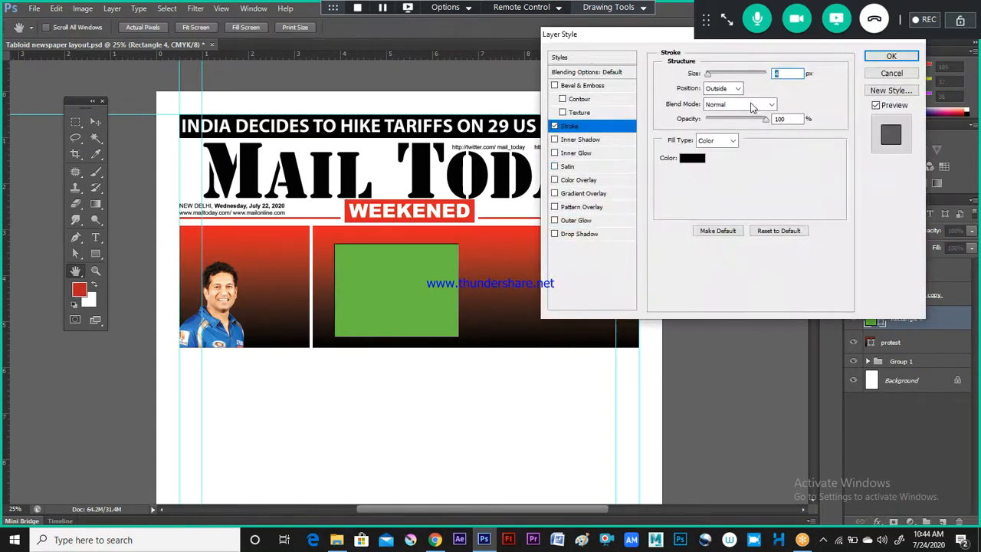
pyautogui.click(694, 159)
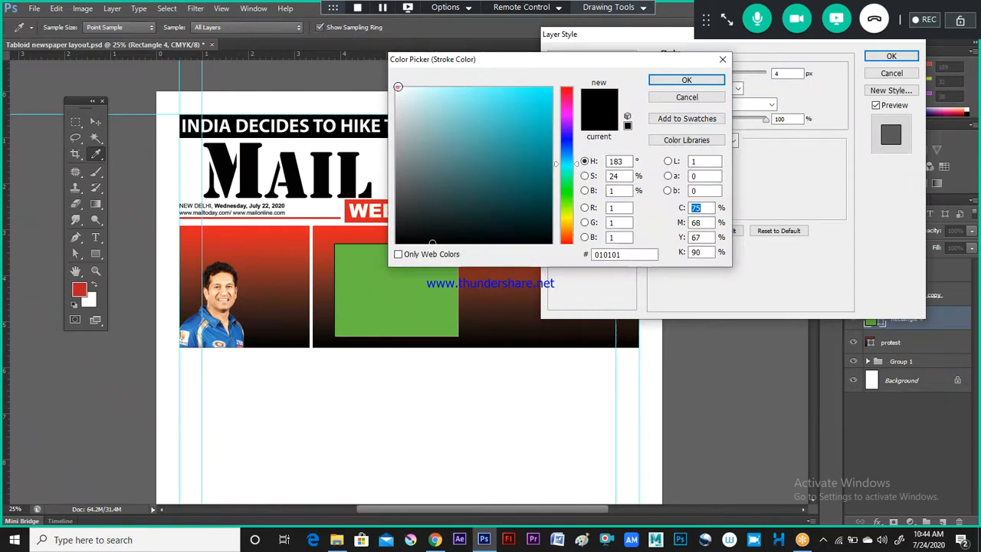
pyautogui.click(397, 89)
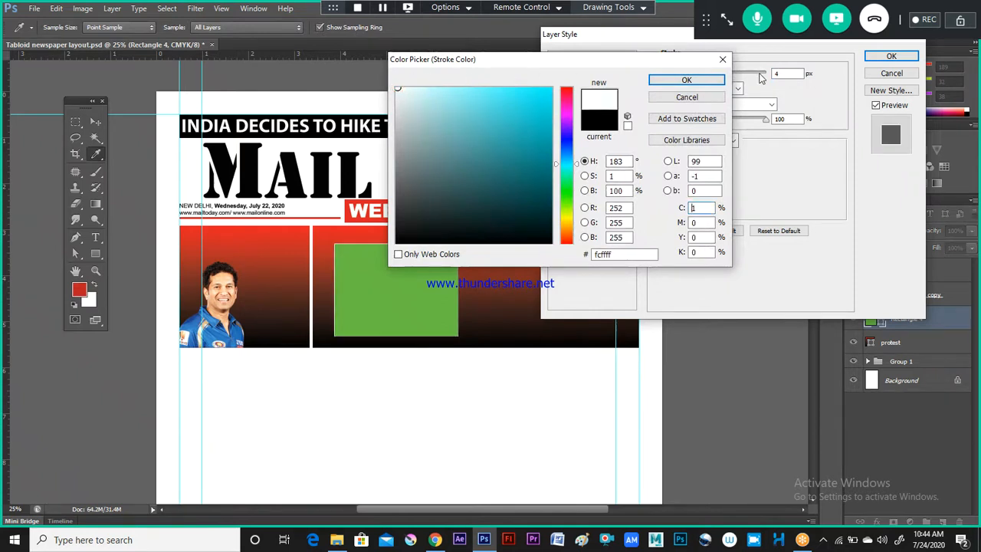
pyautogui.click(688, 80)
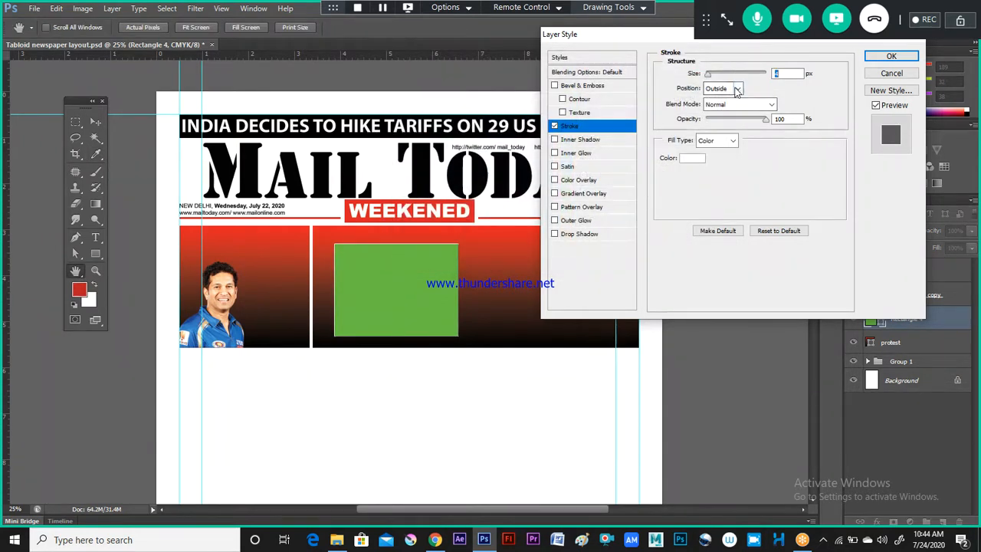
# Step: Position the green rectangle's stroke inside, set its size to 27 px, and apply the layer style
pyautogui.click(729, 90)
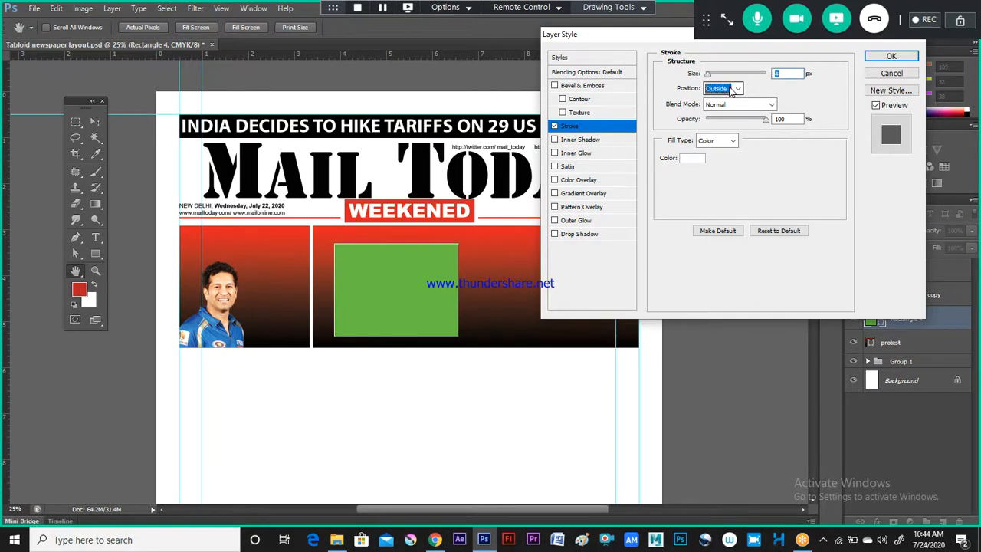
pyautogui.click(721, 112)
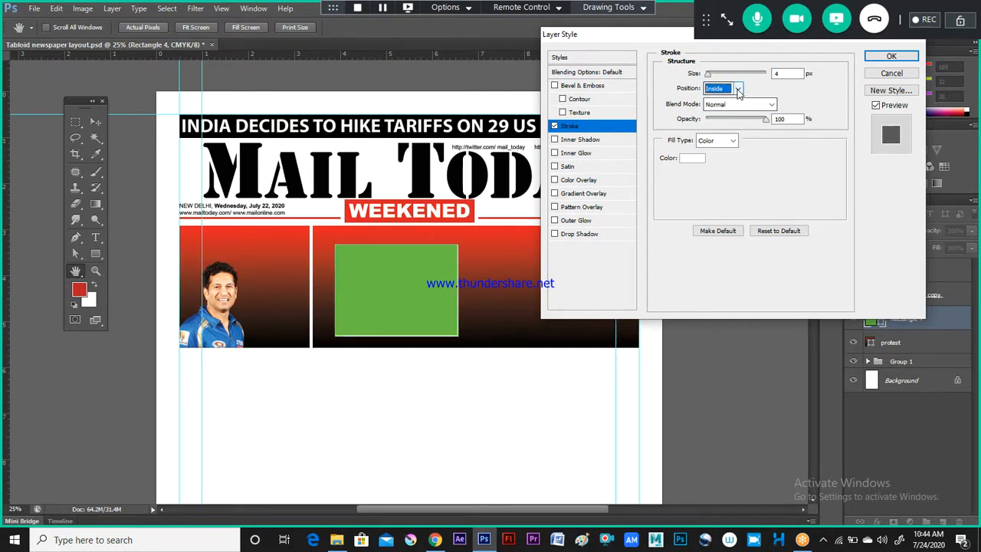
pyautogui.moveTo(711, 77); pyautogui.dragTo(713, 75)
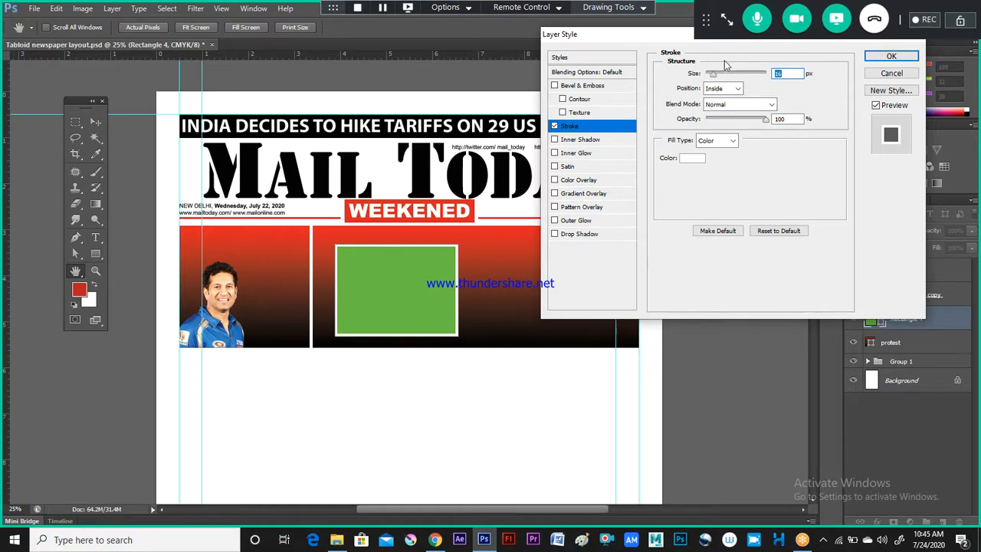
pyautogui.moveTo(713, 75); pyautogui.dragTo(716, 74)
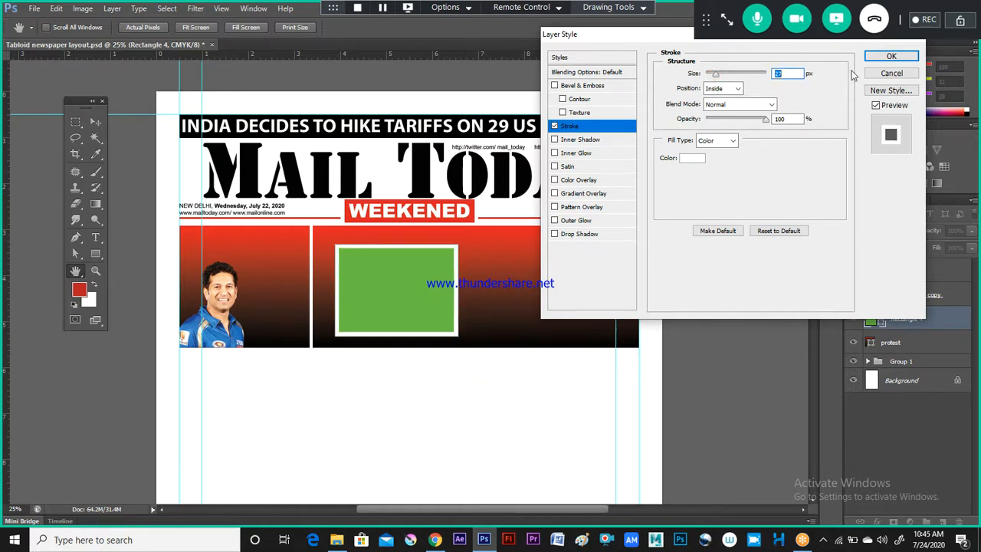
pyautogui.click(889, 59)
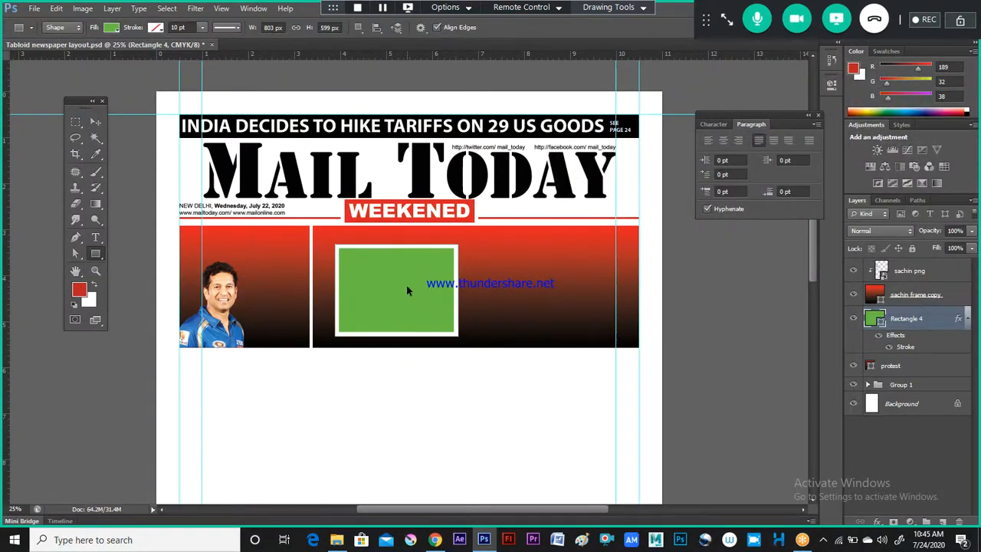
# Step: Rotate the green frame by -7.10°, scale it to 109.83% width and 104.21% height, and shift it slightly within the wide box
pyautogui.hotkey('ctrl', 't')
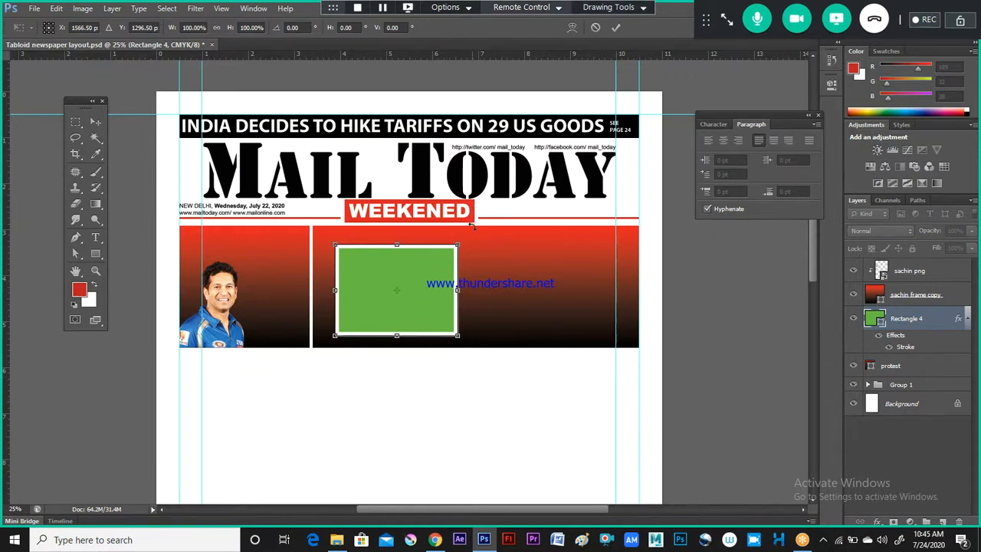
pyautogui.moveTo(471, 238); pyautogui.dragTo(464, 229)
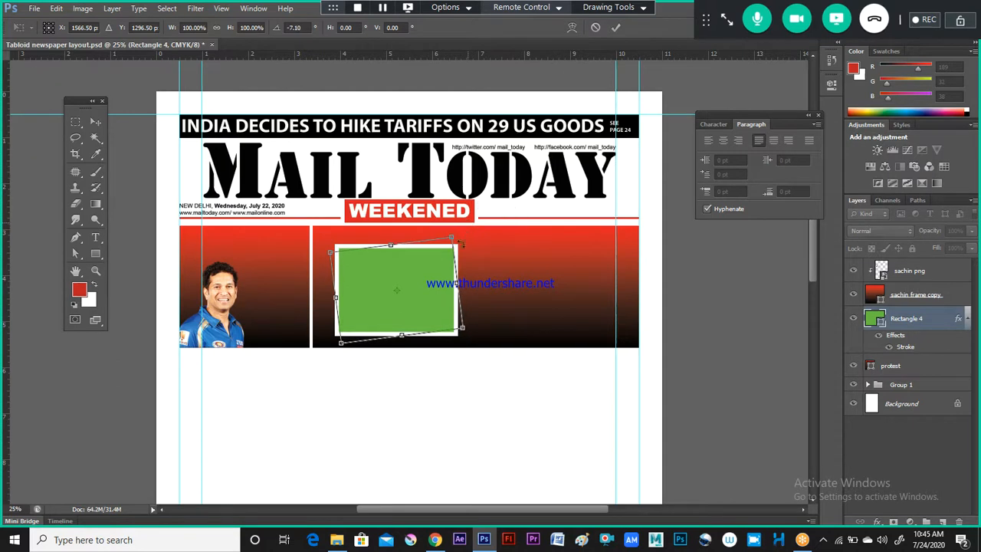
pyautogui.moveTo(412, 303); pyautogui.dragTo(414, 300)
pyautogui.moveTo(463, 325); pyautogui.dragTo(475, 327)
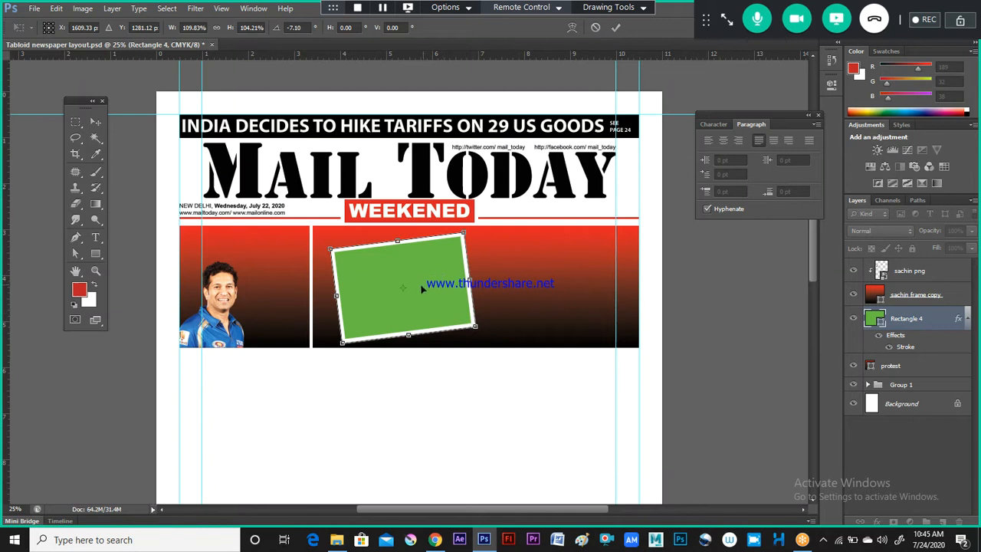
pyautogui.moveTo(413, 287); pyautogui.dragTo(409, 286)
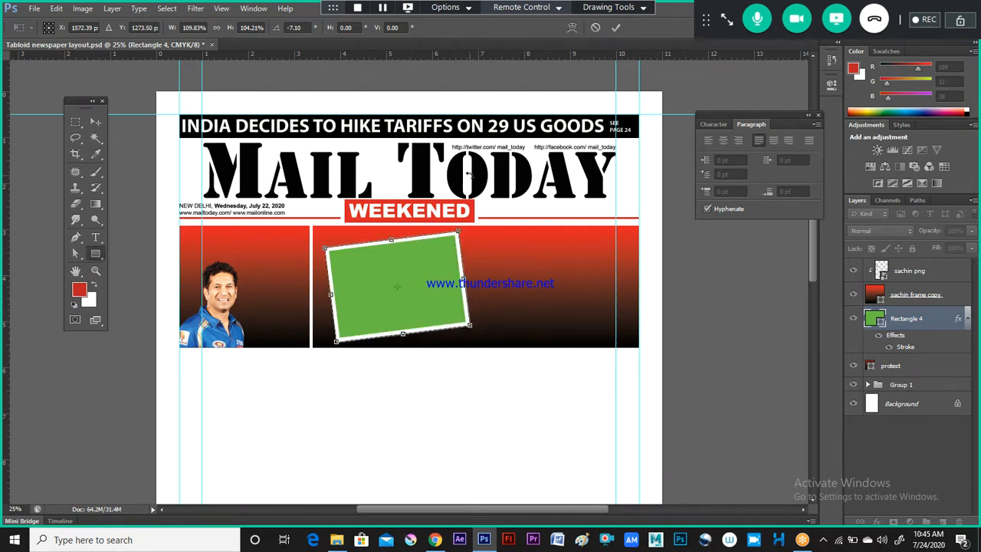
pyautogui.press('Return')
pyautogui.press('u')
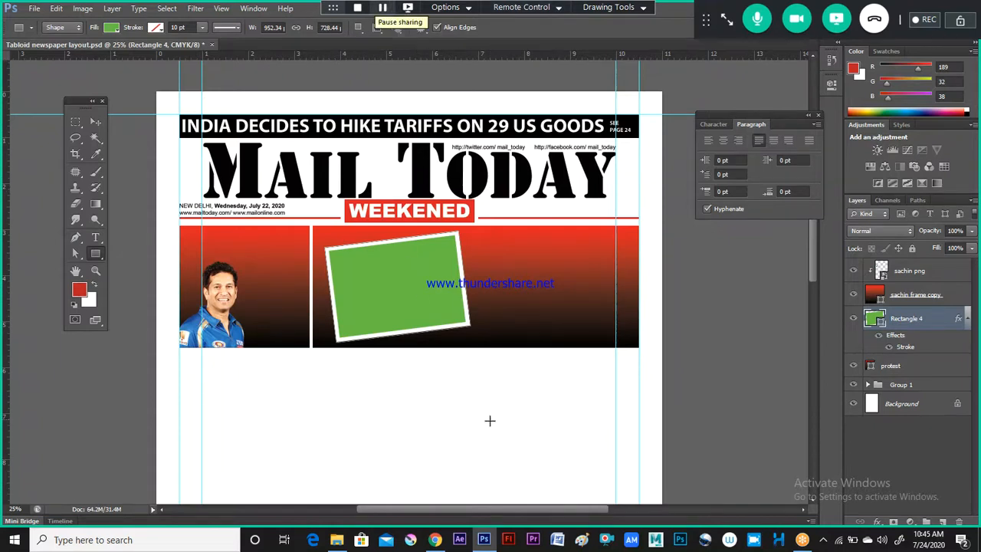
# Step: Switch to Chrome and search Google Images for "protest images" in a new tab
pyautogui.click(435, 540)
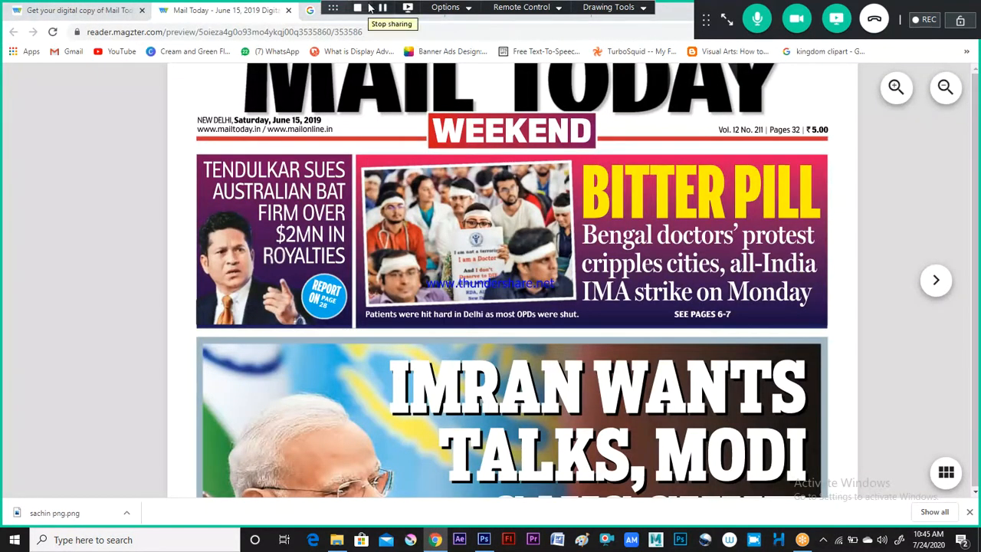
pyautogui.hotkey('ctrl', 't')
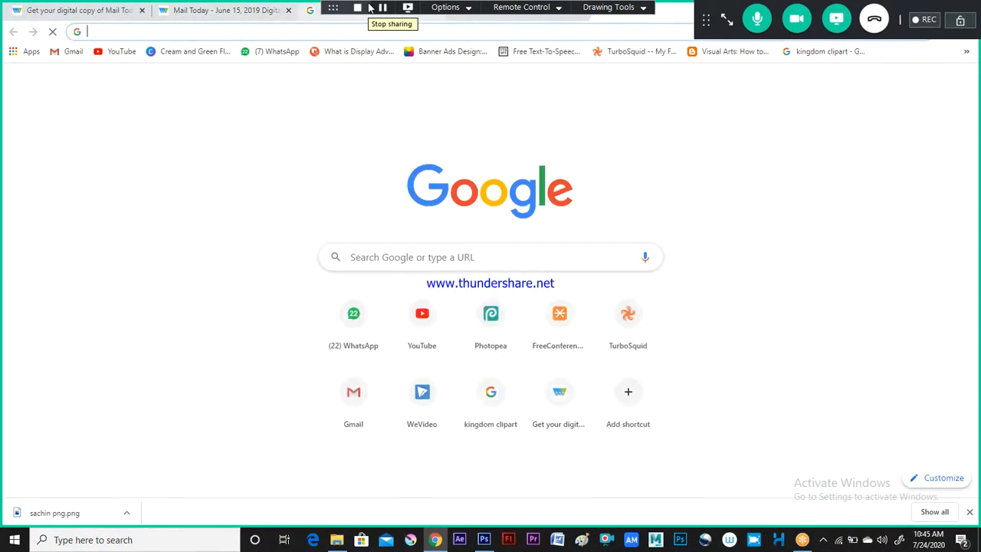
pyautogui.write('proy')
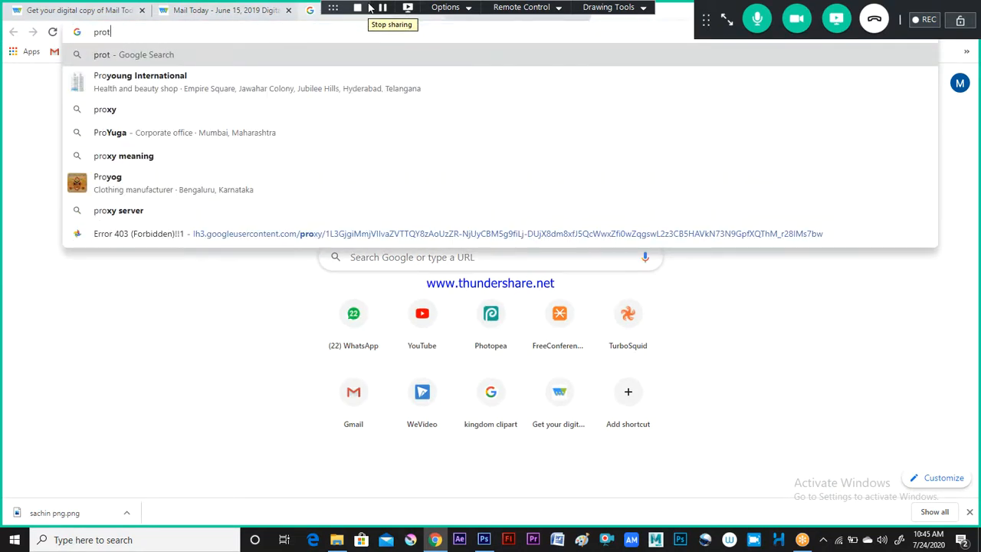
pyautogui.press('BackSpace')
pyautogui.write('test')
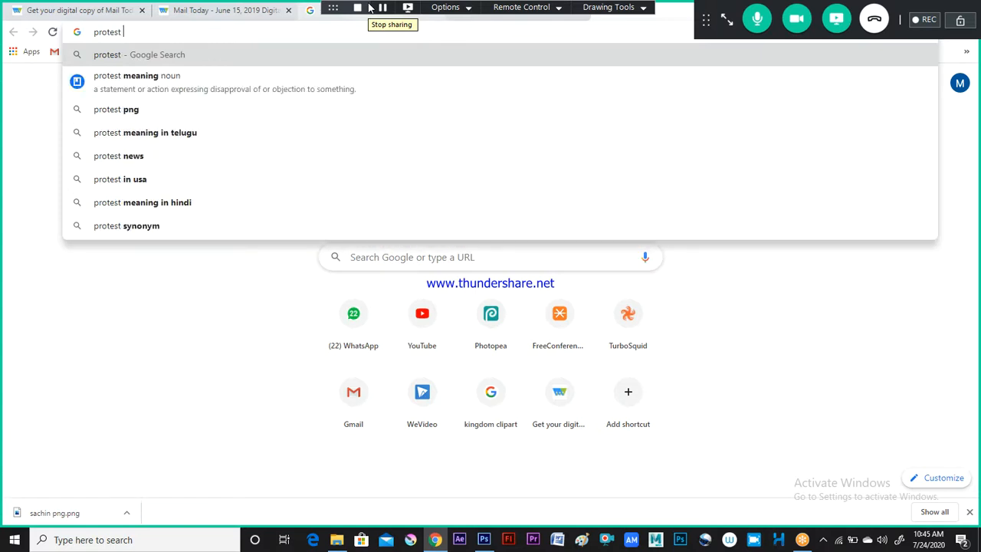
pyautogui.write('image')
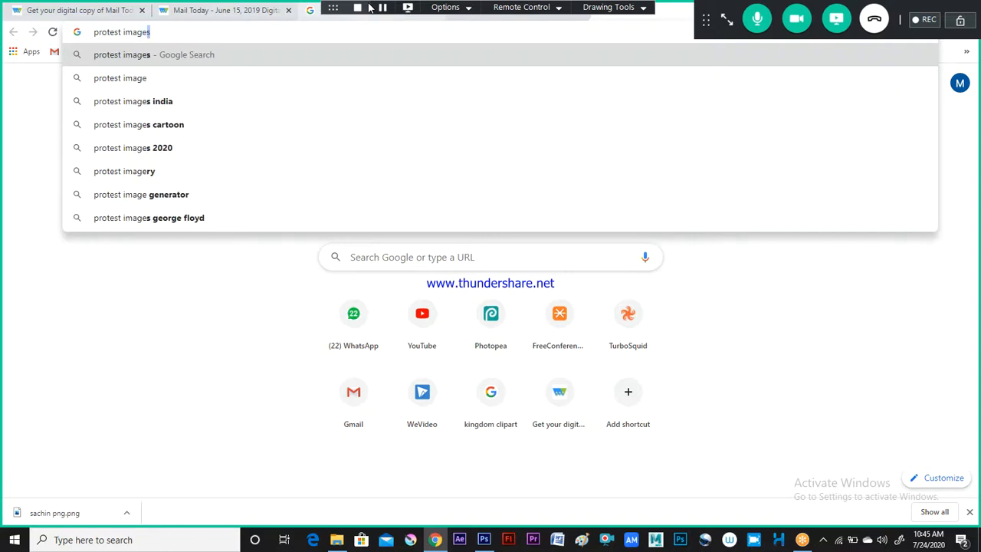
pyautogui.press('Return')
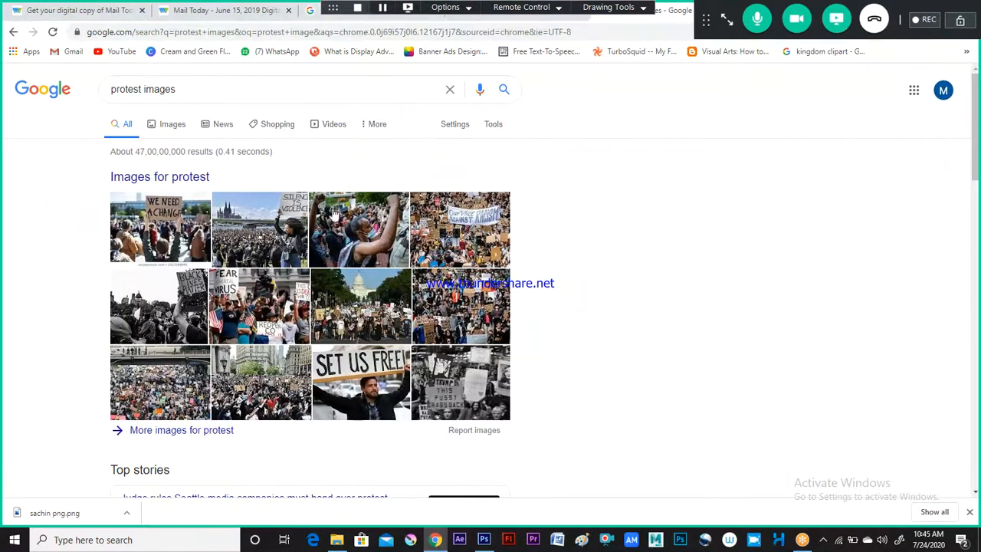
pyautogui.click(172, 124)
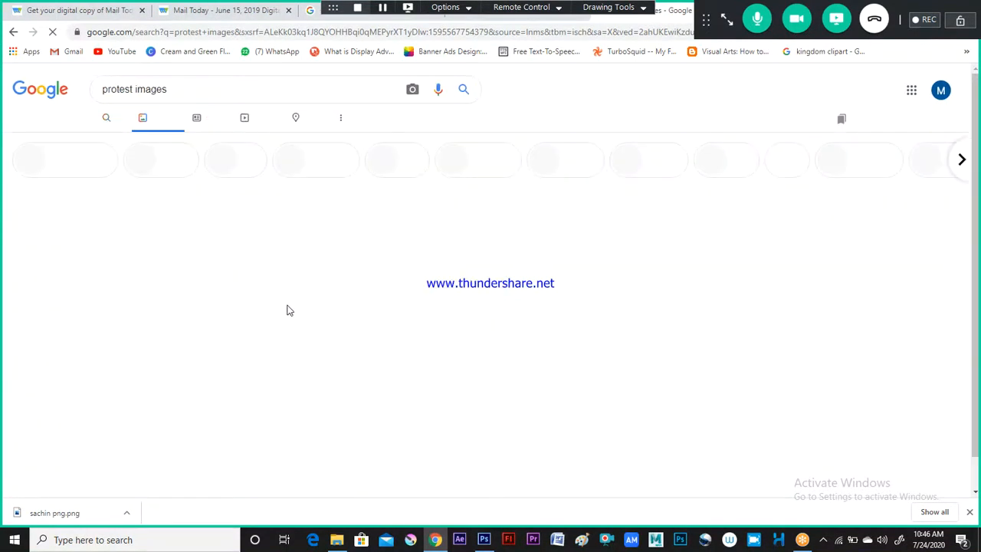
# Step: Browse the protest image results for a photo suiting the story box, and return to the Mail Today reference page
pyautogui.scroll(-1, 292, 314)
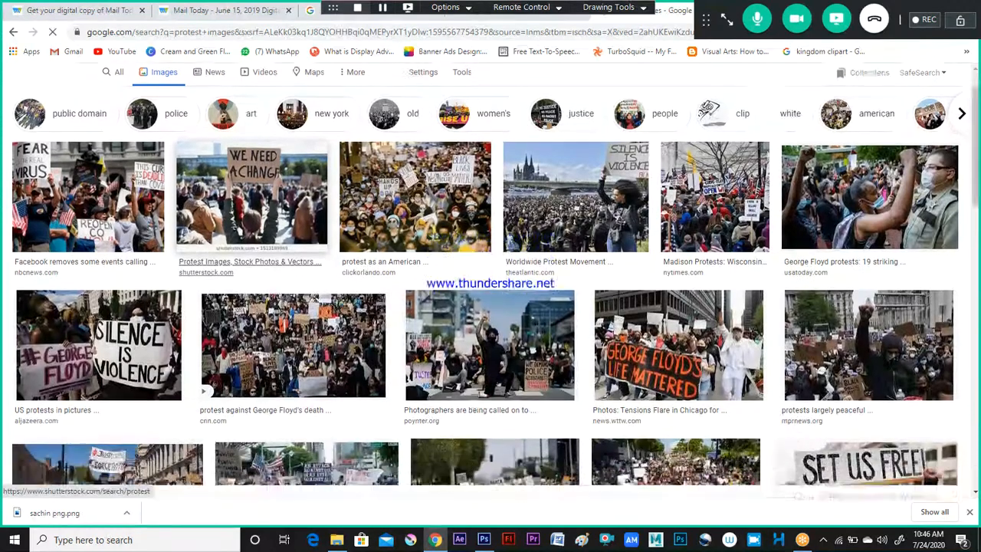
pyautogui.scroll(-3, 280, 253)
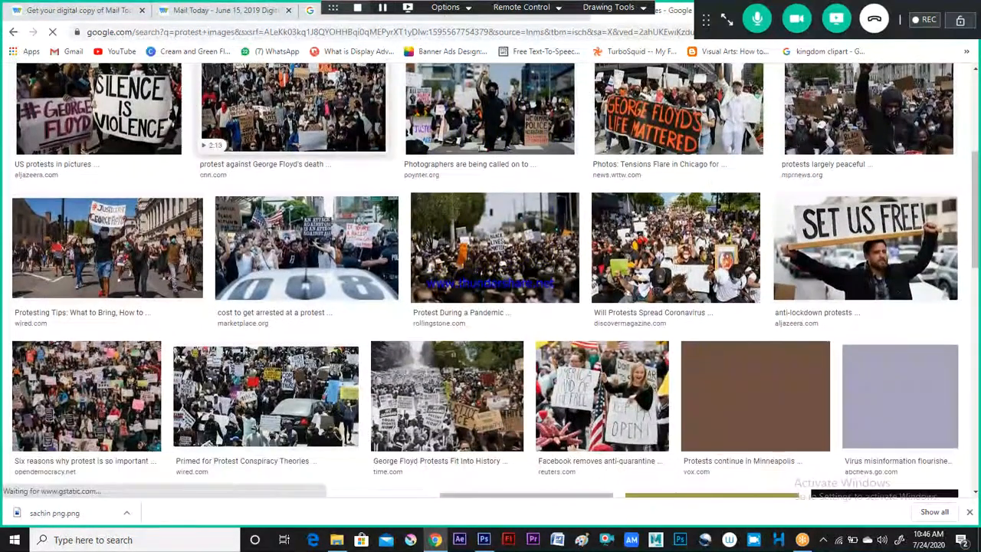
pyautogui.scroll(-3, 278, 230)
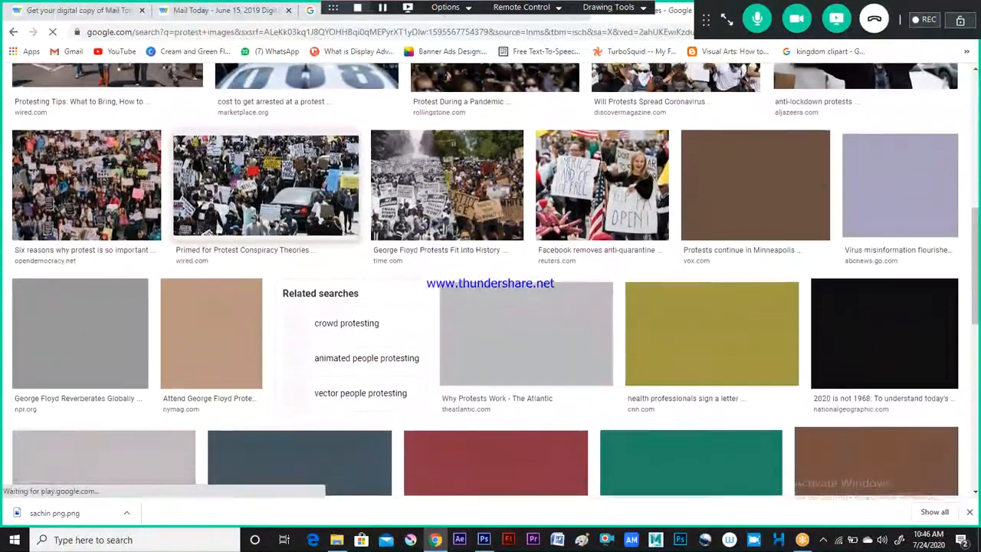
pyautogui.scroll(-1, 265, 191)
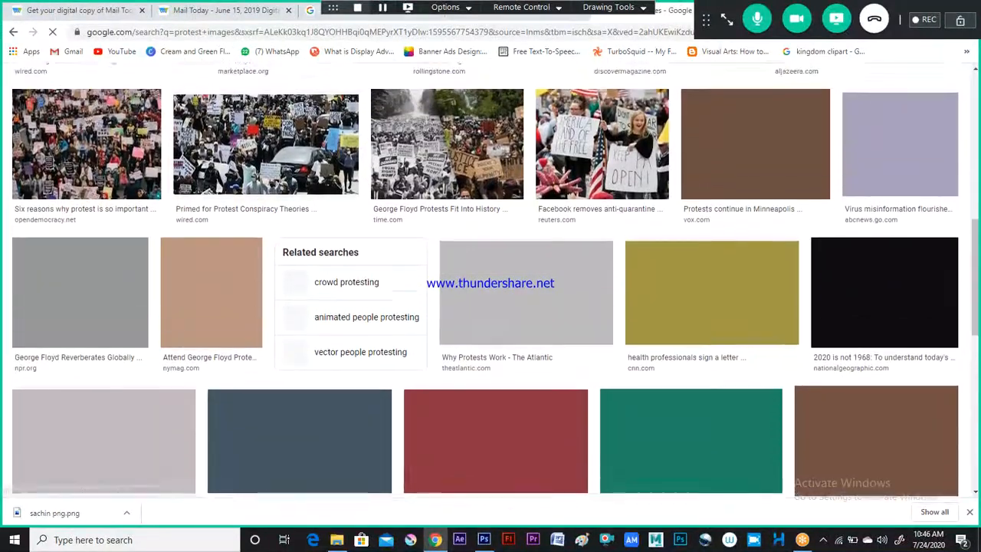
pyautogui.scroll(3, 491, 276)
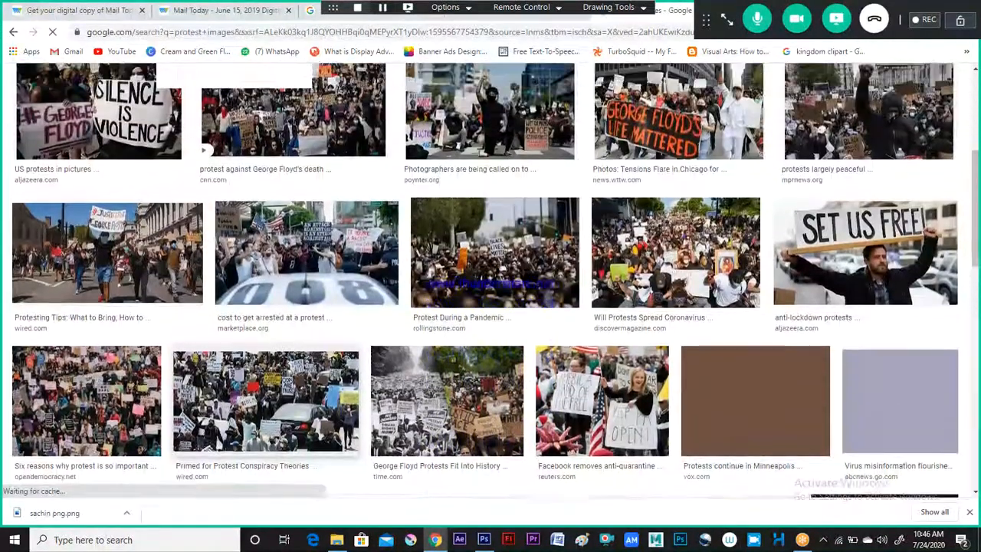
pyautogui.scroll(1, 273, 270)
pyautogui.scroll(-1, 273, 269)
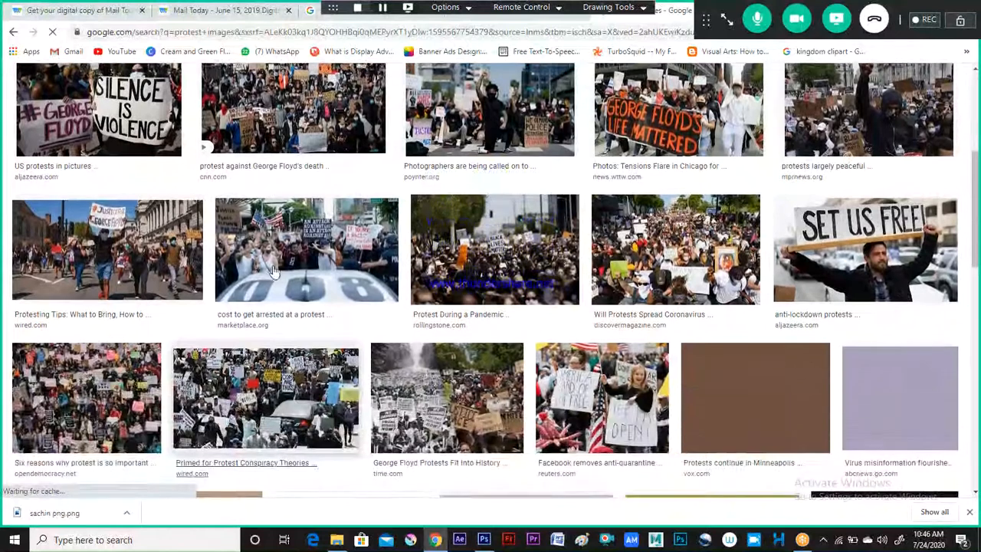
pyautogui.scroll(-1, 273, 269)
pyautogui.scroll(-1, 274, 221)
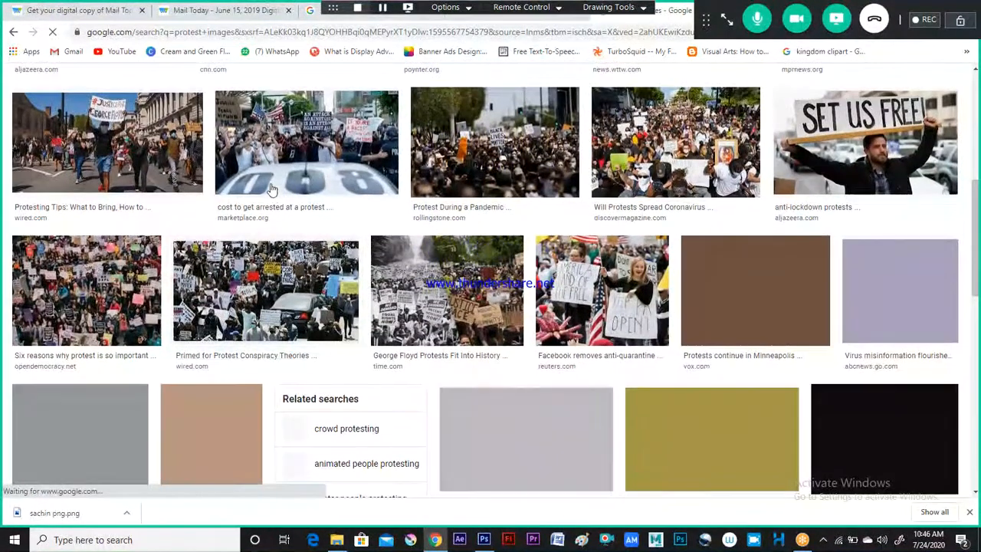
pyautogui.click(226, 10)
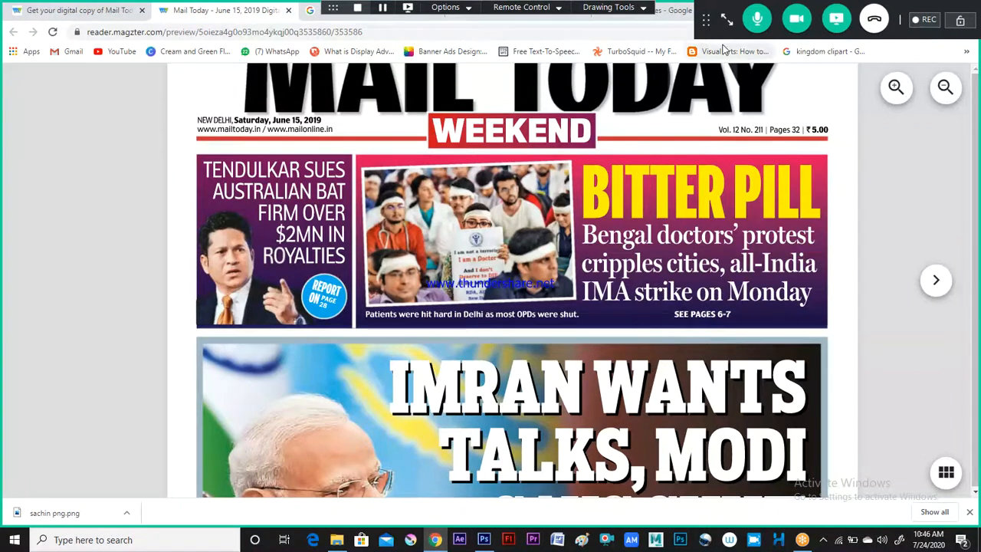
pyautogui.click(727, 19)
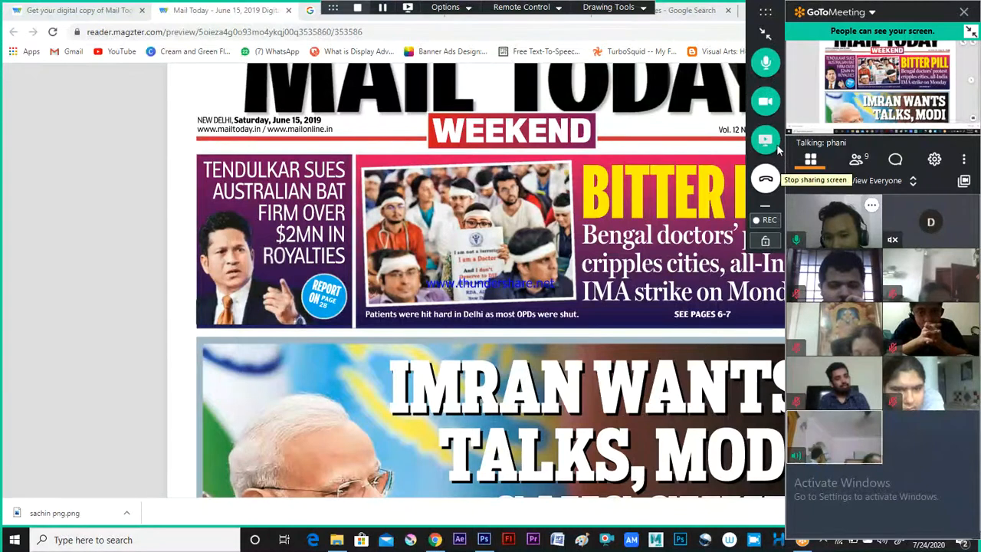
pyautogui.click(766, 31)
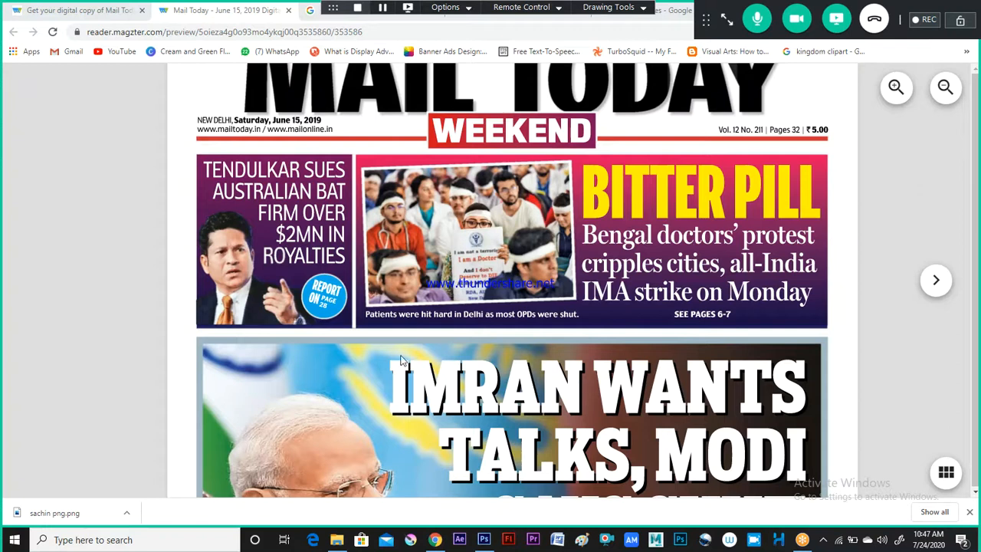
pyautogui.click(436, 542)
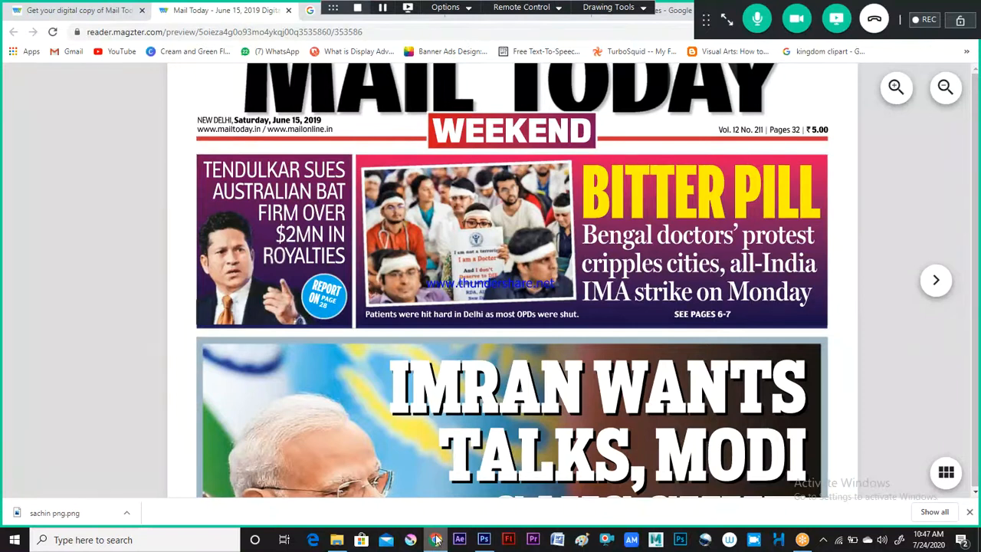
pyautogui.click(436, 541)
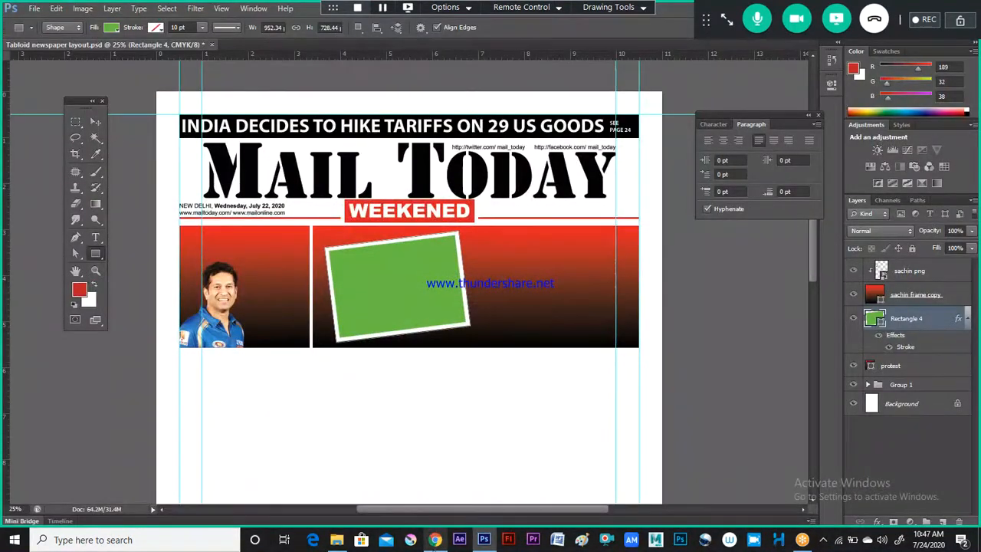
pyautogui.click(435, 541)
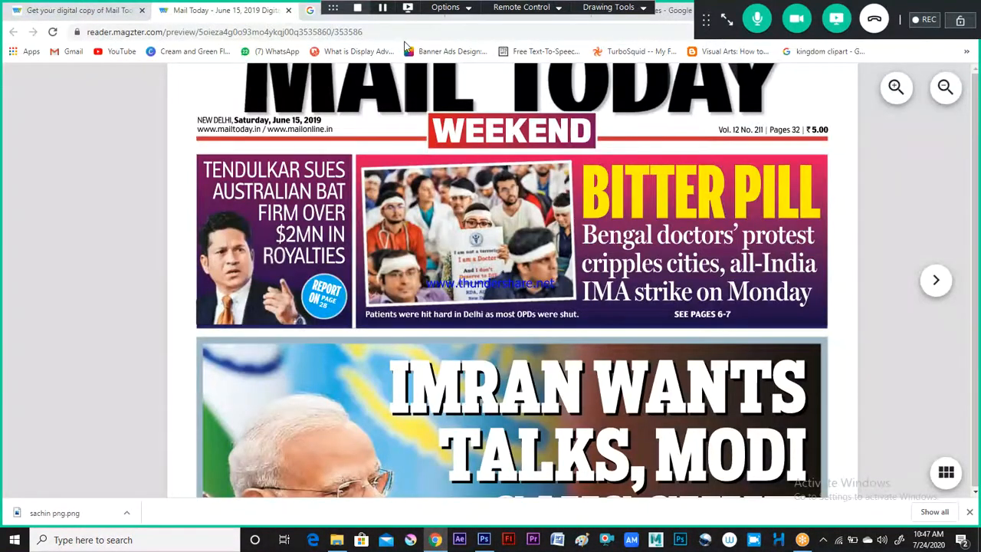
# Step: Open a new browser tab, and mute all participants in the GoToMeeting session
pyautogui.hotkey('ctrl', 't')
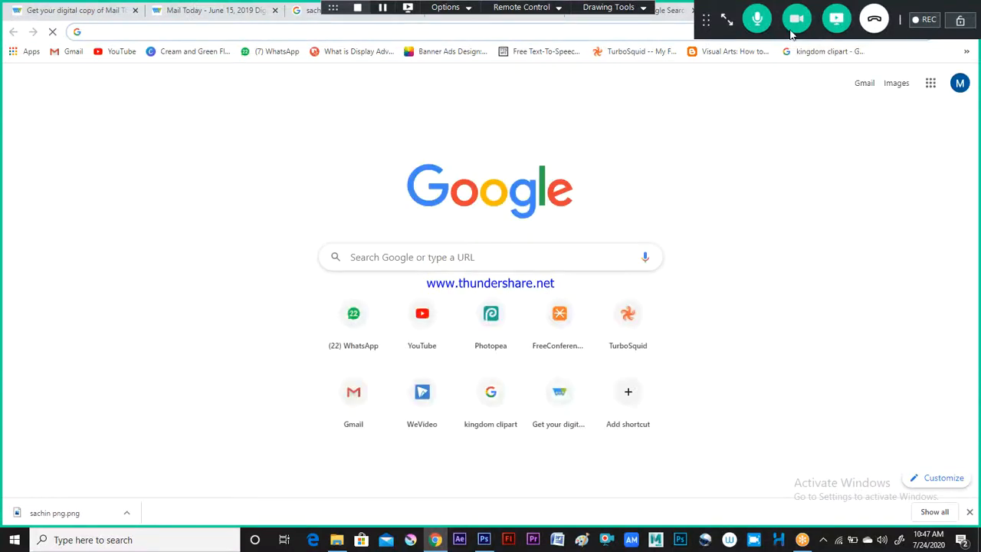
pyautogui.click(727, 19)
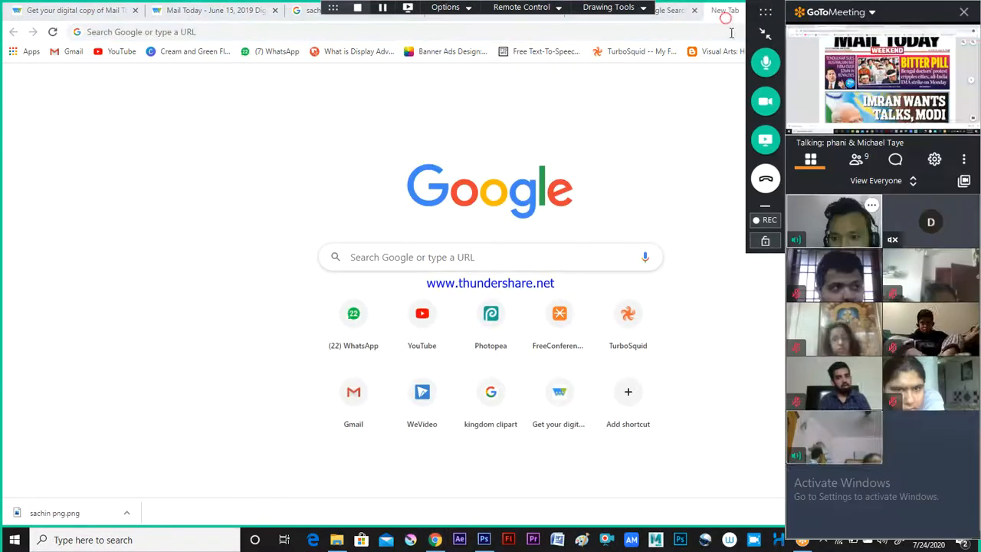
pyautogui.click(857, 160)
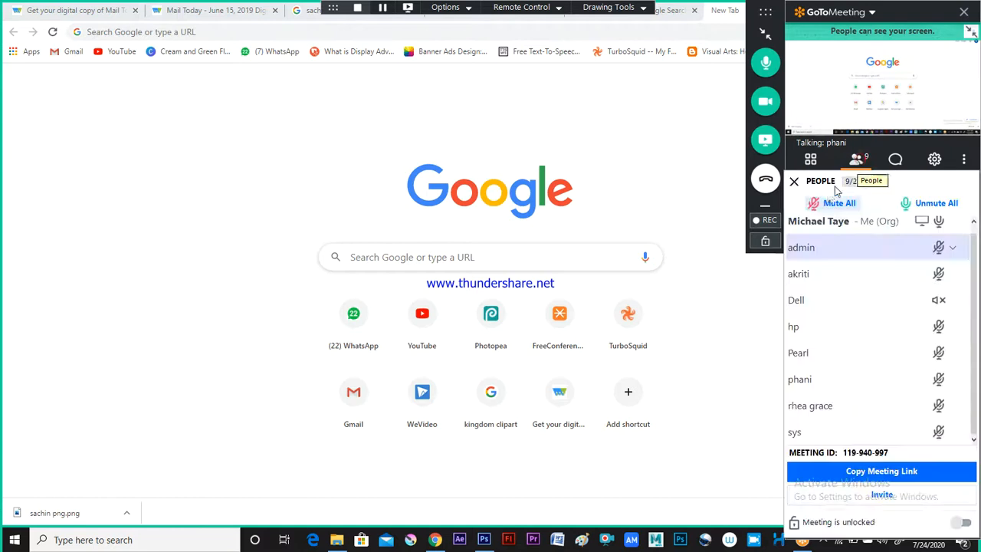
pyautogui.click(837, 204)
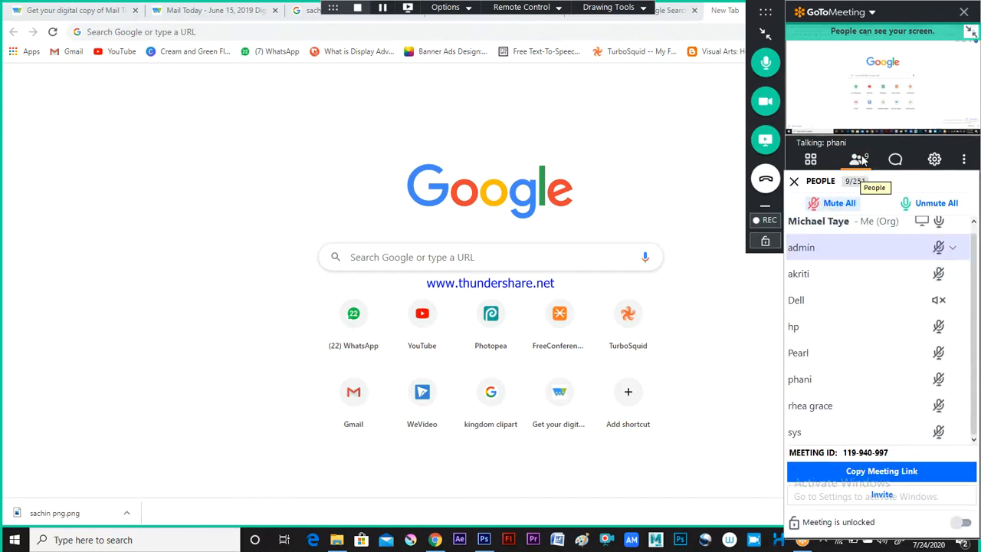
pyautogui.click(769, 32)
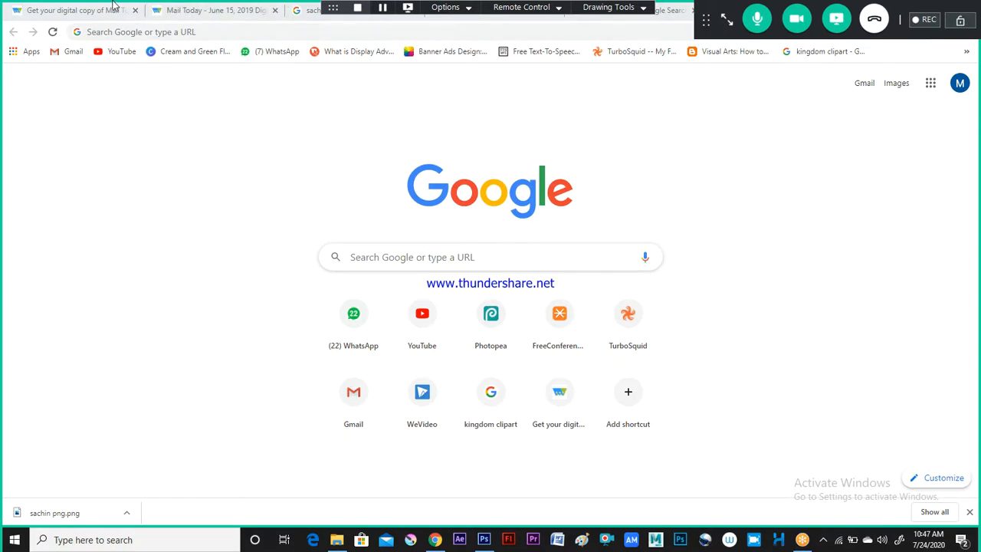
# Step: Search Google for "bengal doctor protest"
pyautogui.click(161, 32)
pyautogui.write('benah')
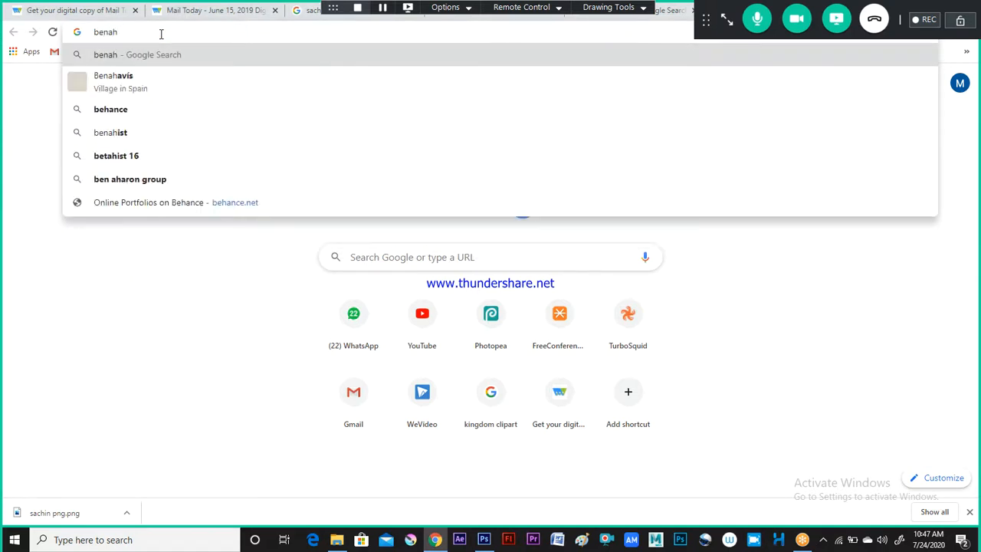
pyautogui.press('BackSpace')
pyautogui.press('BackSpace')
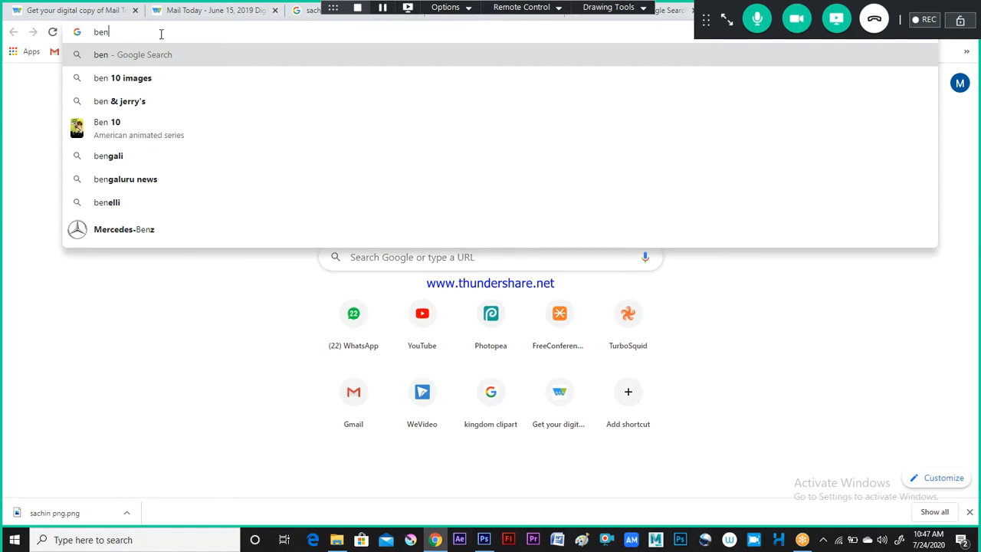
pyautogui.write('ga')
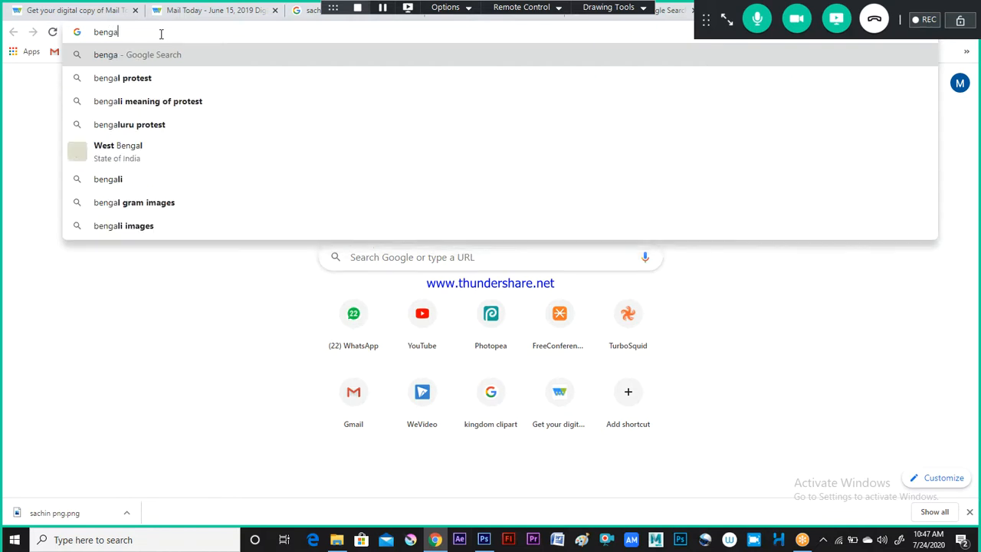
pyautogui.write('l d')
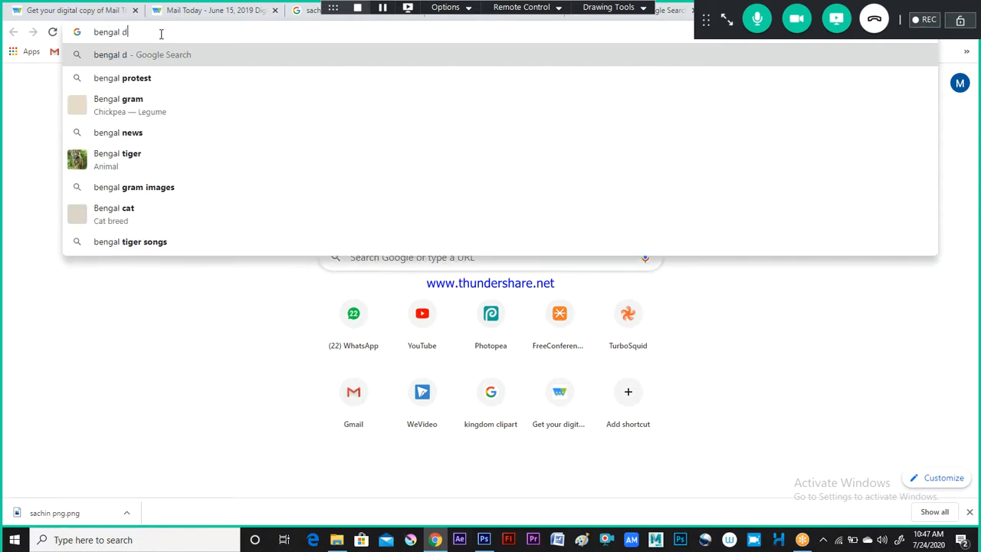
pyautogui.write('octor')
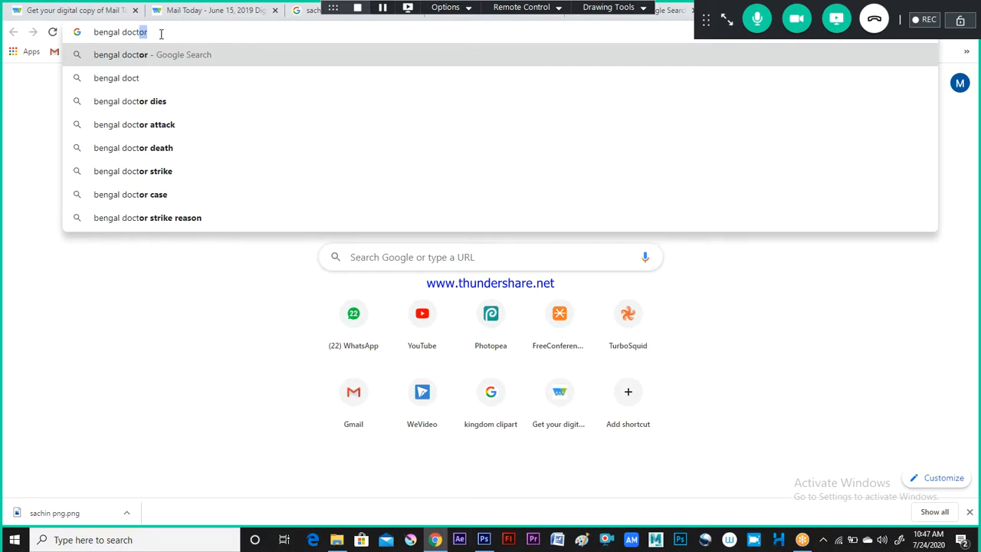
pyautogui.write(' pro')
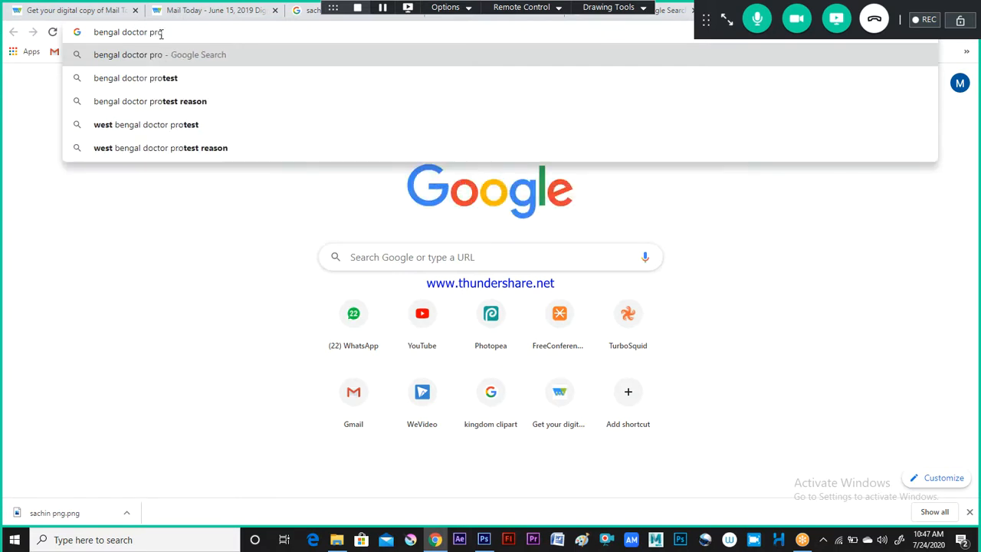
pyautogui.press('Down')
pyautogui.press('Return')
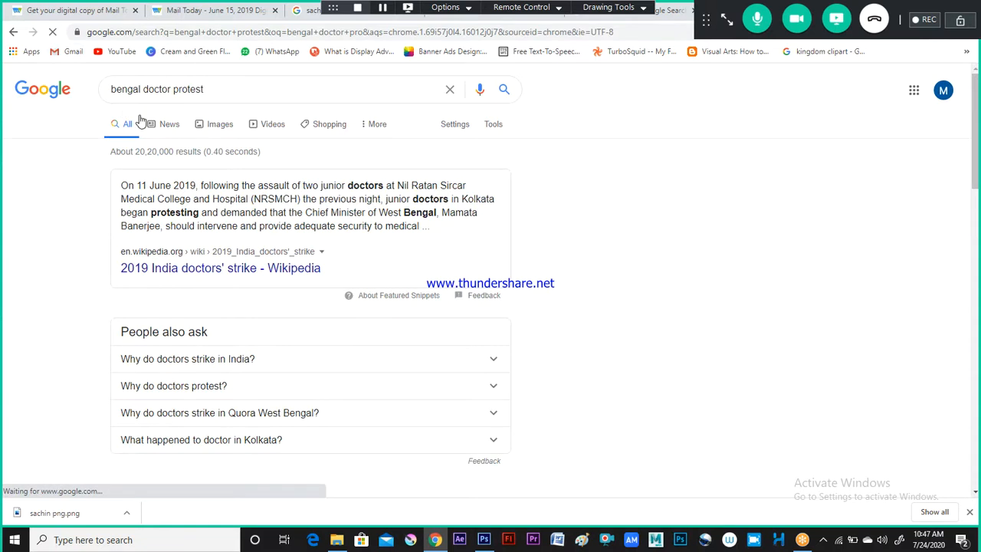
# Step: Show the image results and preview the NDTV photo of doctors in white headbands holding an "I am a Doctor" placard
pyautogui.click(214, 127)
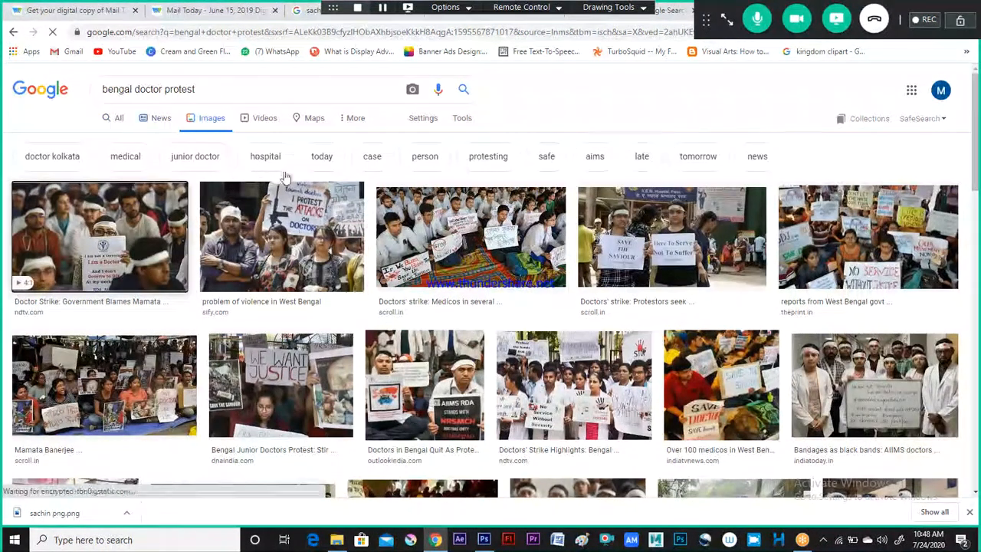
pyautogui.click(107, 240)
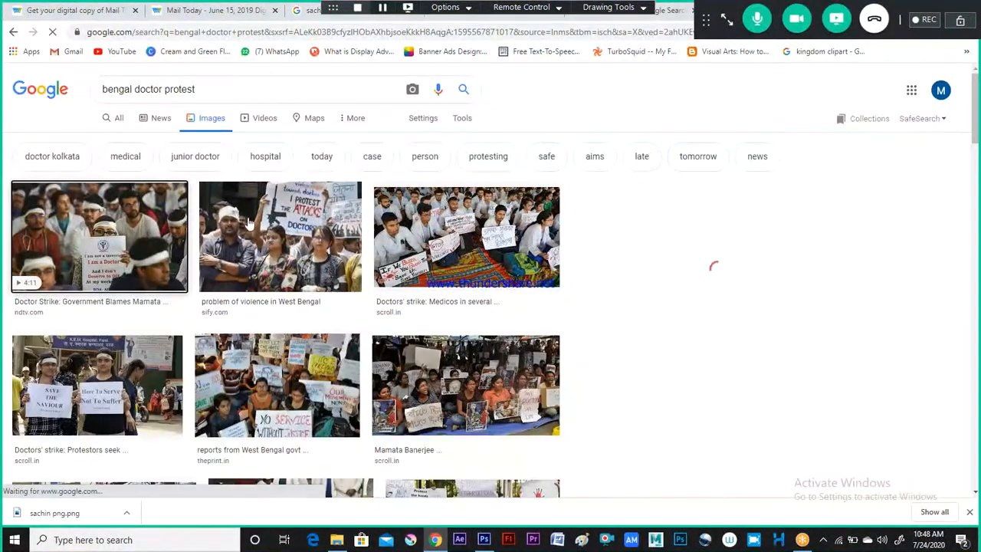
pyautogui.scroll(-3, 107, 238)
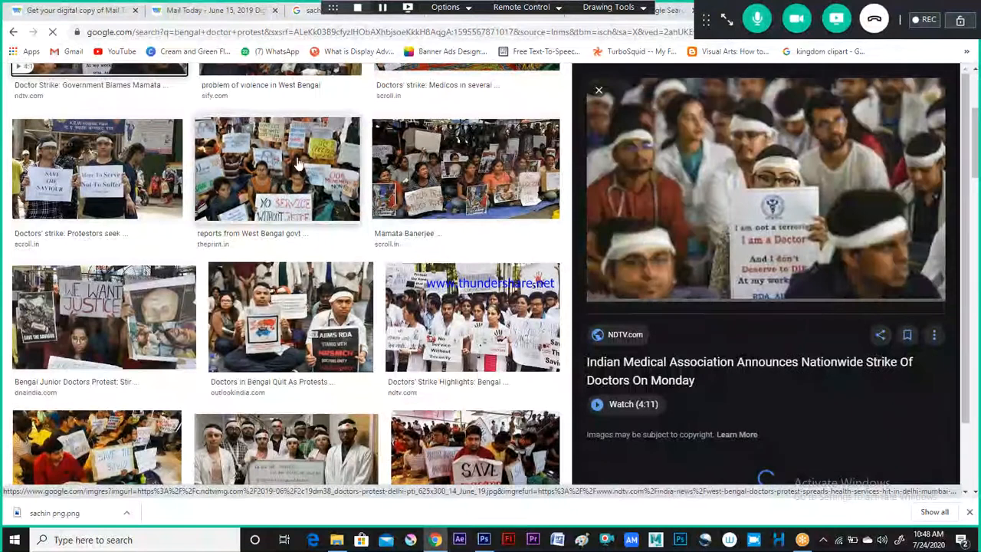
pyautogui.click(762, 194)
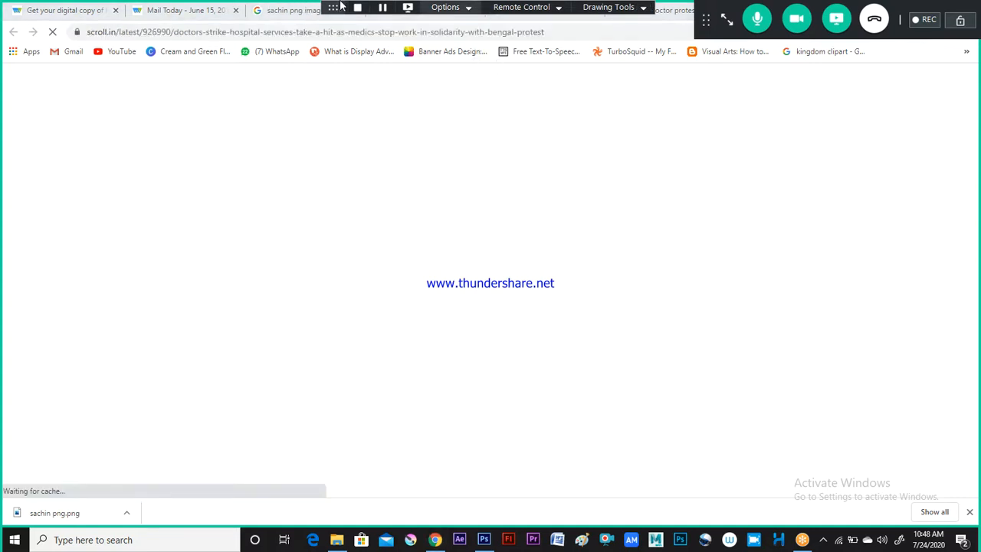
pyautogui.moveTo(333, 14); pyautogui.dragTo(375, 61)
pyautogui.moveTo(368, 9); pyautogui.dragTo(328, 241)
pyautogui.moveTo(301, 280); pyautogui.dragTo(62, 541)
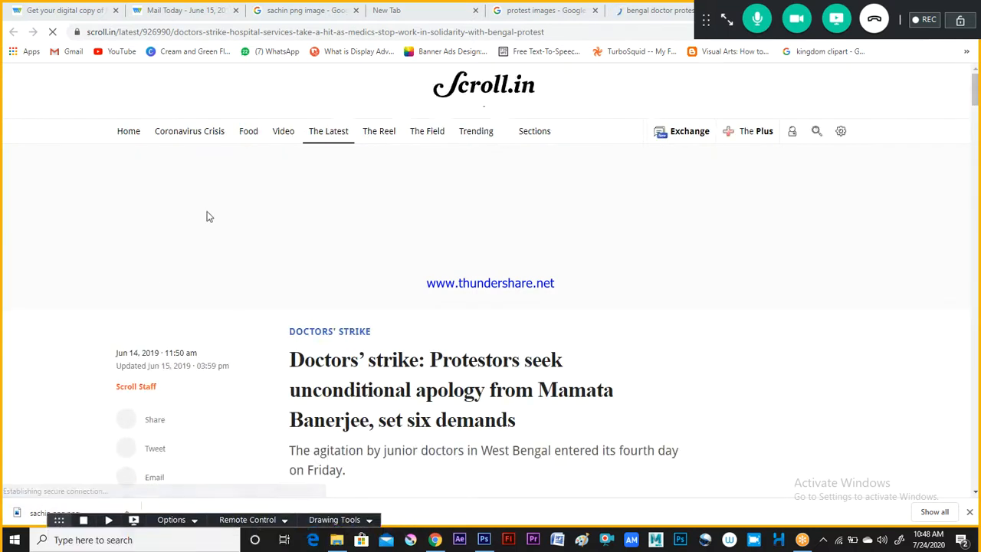
pyautogui.click(531, 13)
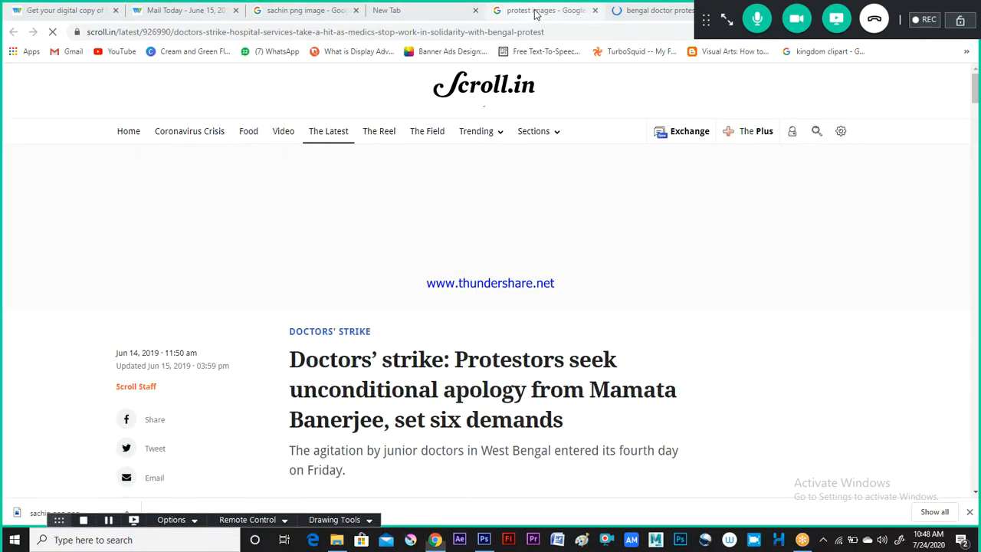
pyautogui.click(638, 15)
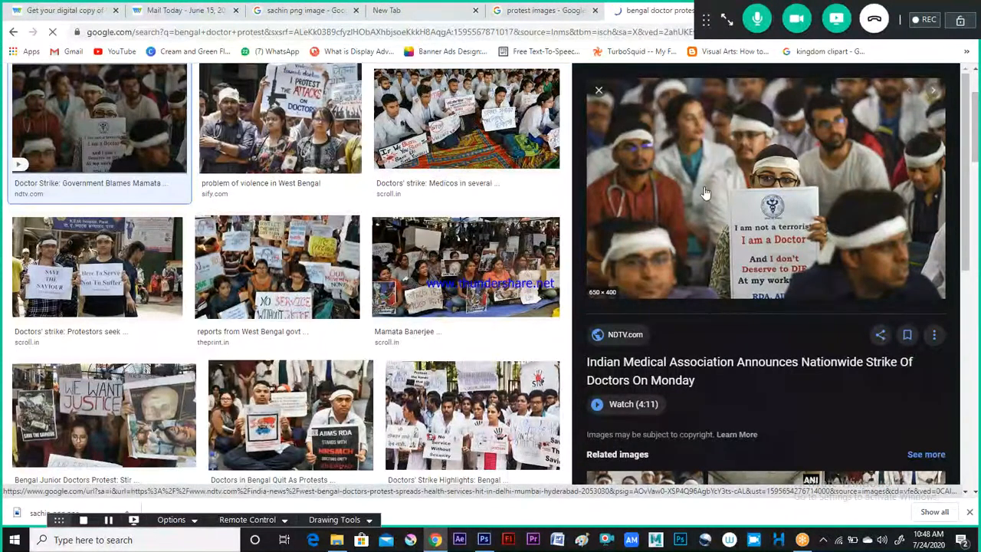
# Step: Copy the NDTV doctors photo, paste it into the tabloid layout in Photoshop and clip it to the tilted green rectangle
pyautogui.rightClick(738, 146)
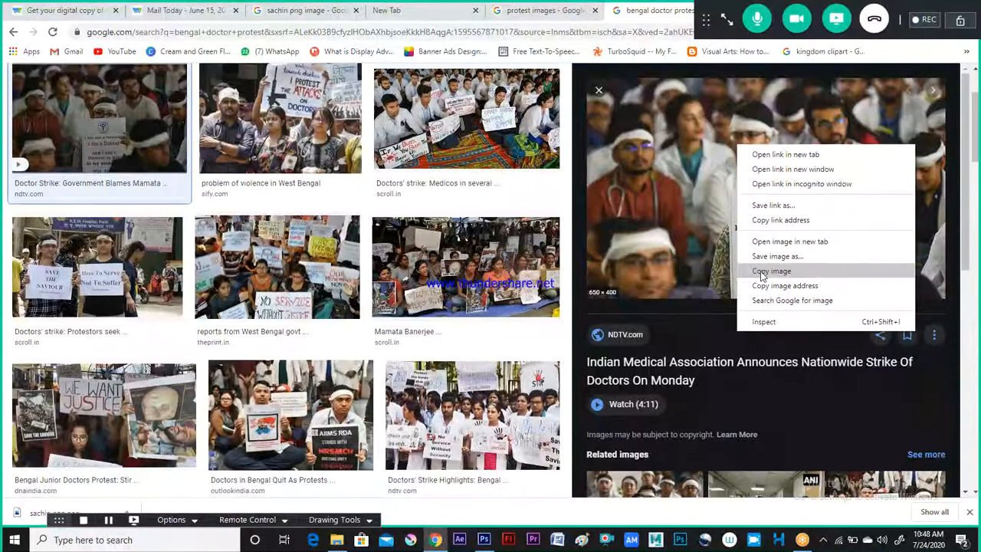
pyautogui.click(763, 272)
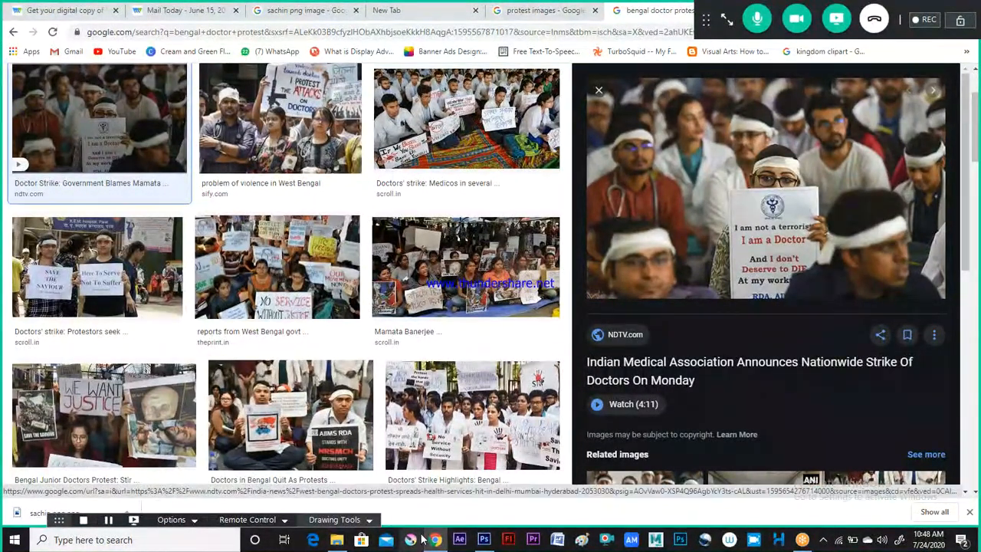
pyautogui.click(484, 540)
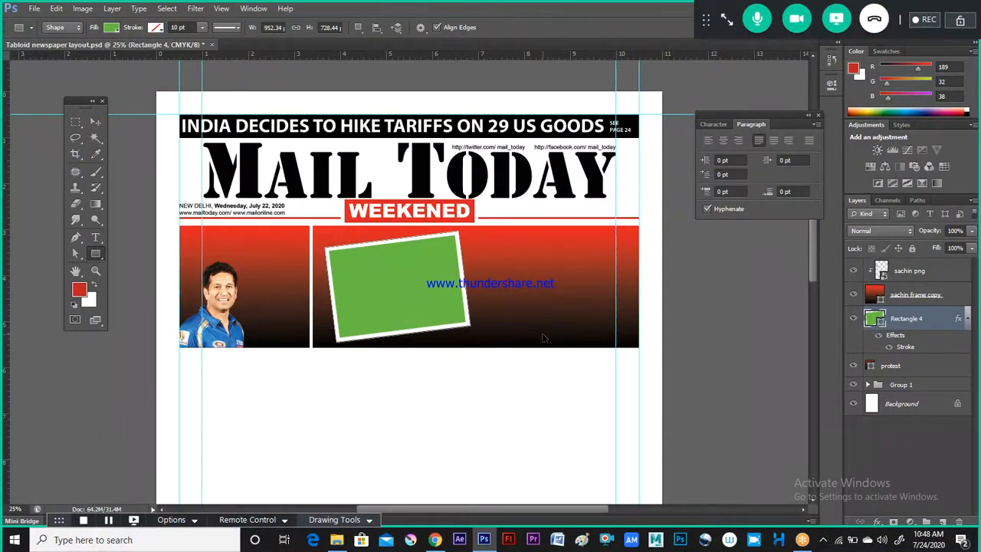
pyautogui.hotkey('ctrl', 'v')
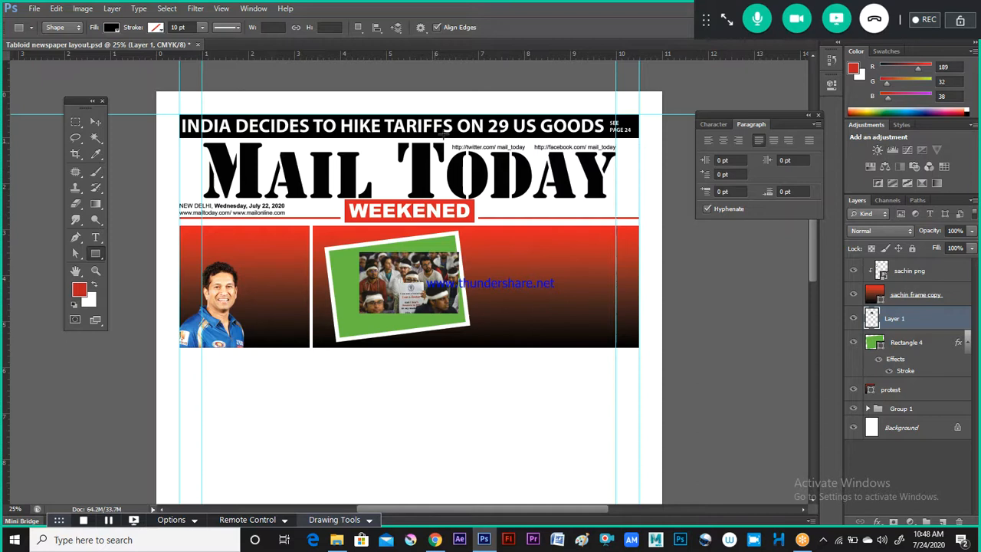
pyautogui.rightClick(902, 322)
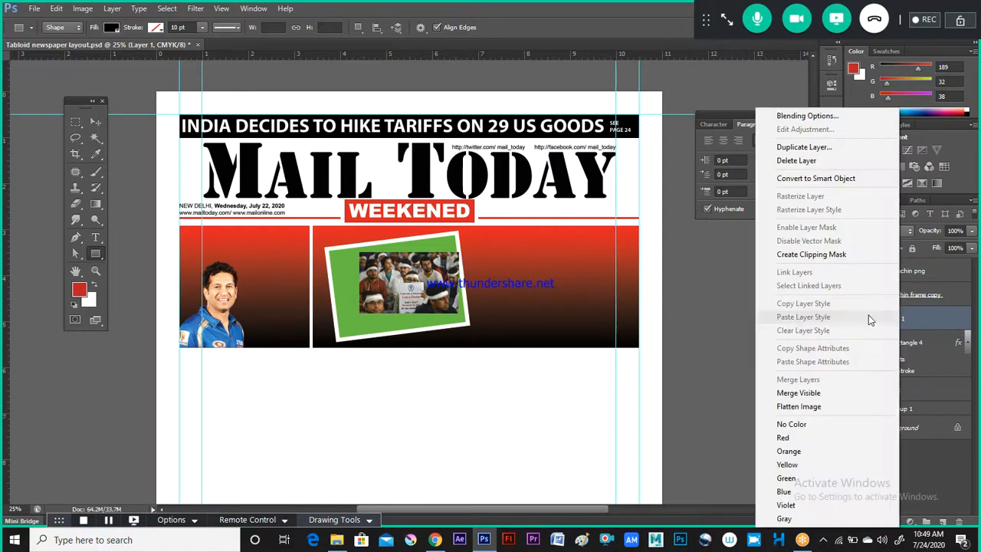
pyautogui.click(809, 255)
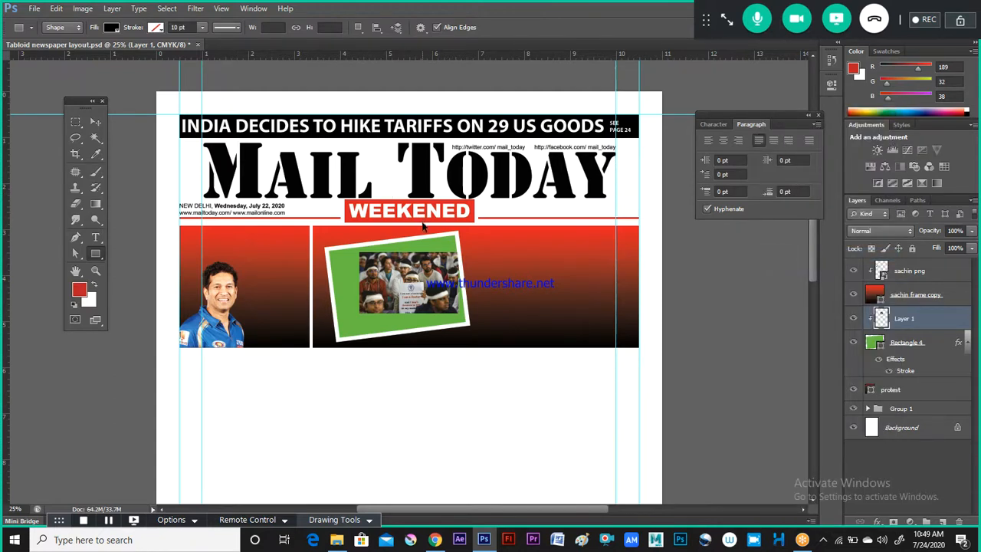
# Step: Scale the pasted protest photo to about 149% proportionally and move it over the tilted white-bordered frame
pyautogui.hotkey('ctrl', 't')
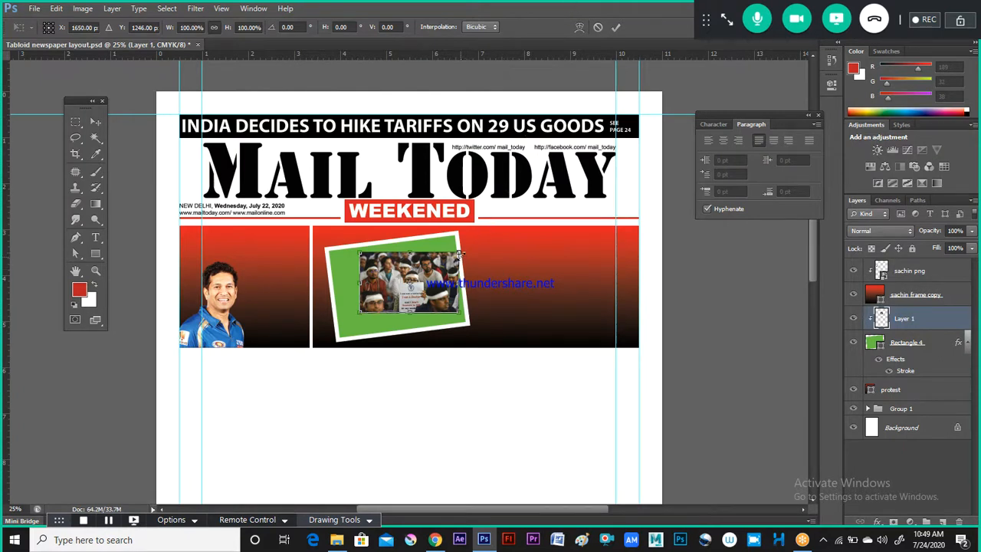
pyautogui.moveTo(459, 252); pyautogui.dragTo(508, 222)
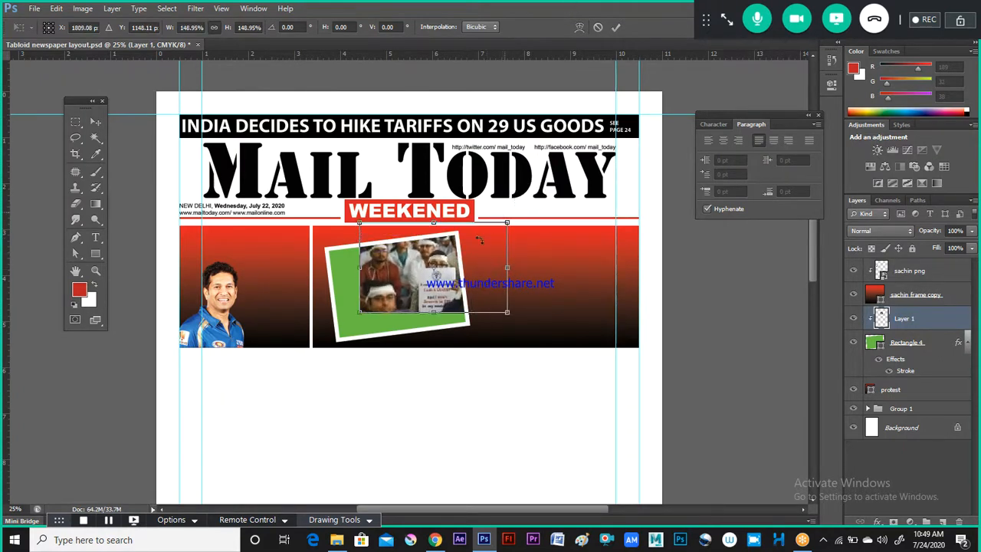
pyautogui.moveTo(447, 269); pyautogui.dragTo(415, 287)
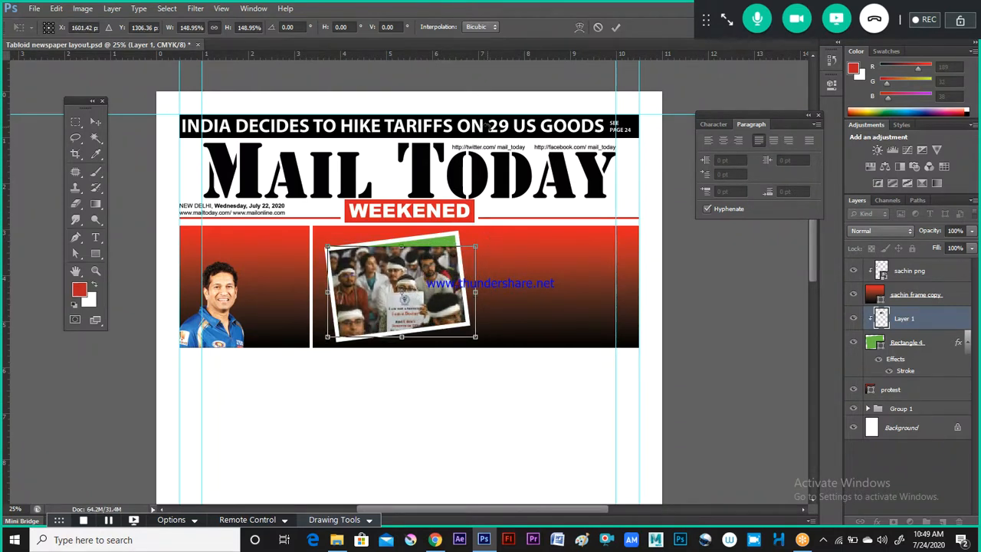
# Step: Following the Mail Today reference page, enlarge the photo to about 172%, rotate it -7.22° and position it to fill the tilted frame
pyautogui.click(434, 539)
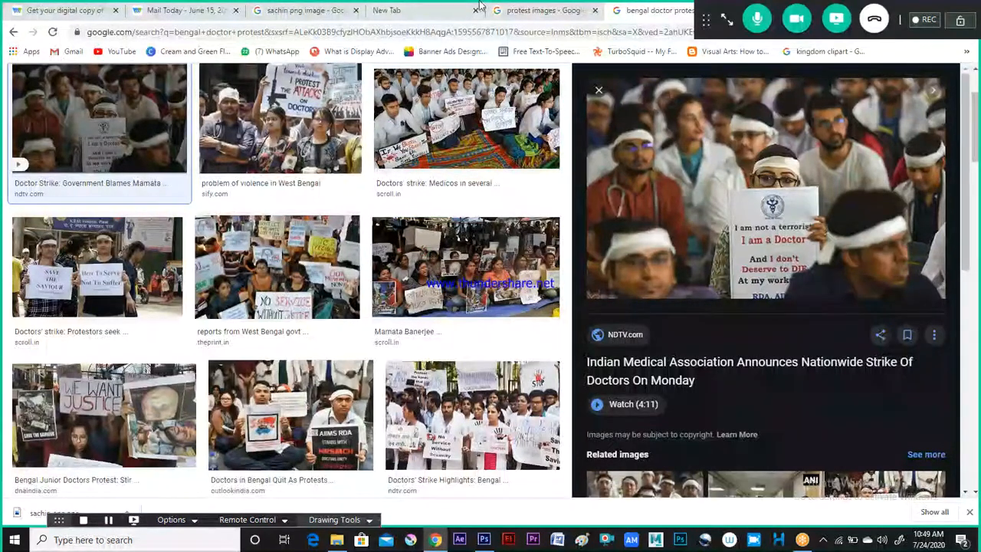
pyautogui.click(512, 11)
pyautogui.click(299, 12)
pyautogui.click(184, 11)
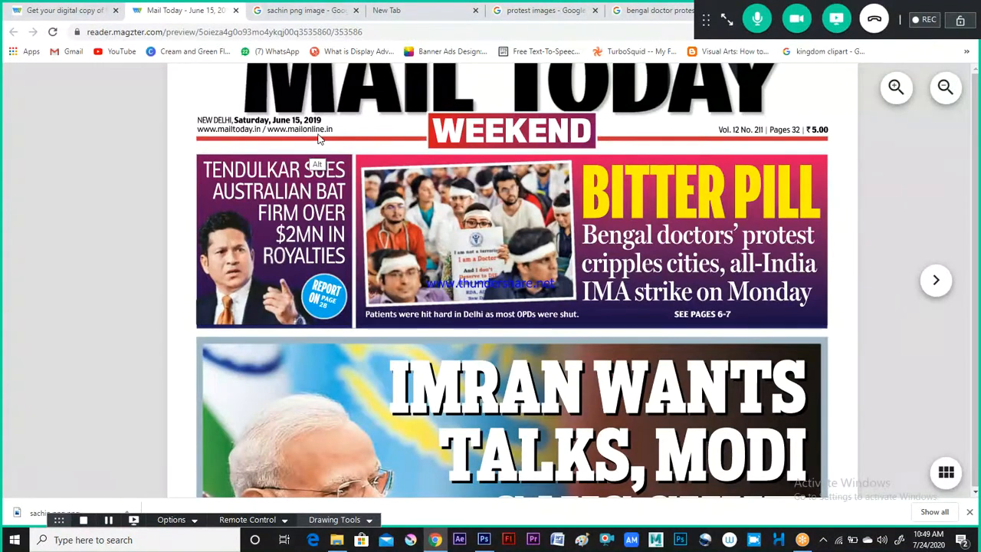
pyautogui.hotkey('alt', 'Tab')
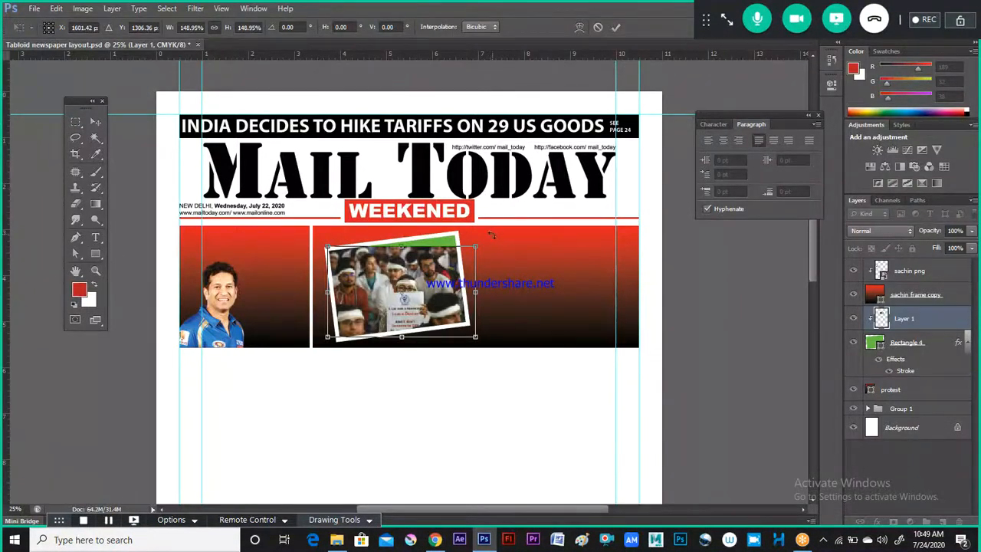
pyautogui.moveTo(484, 241); pyautogui.dragTo(450, 249)
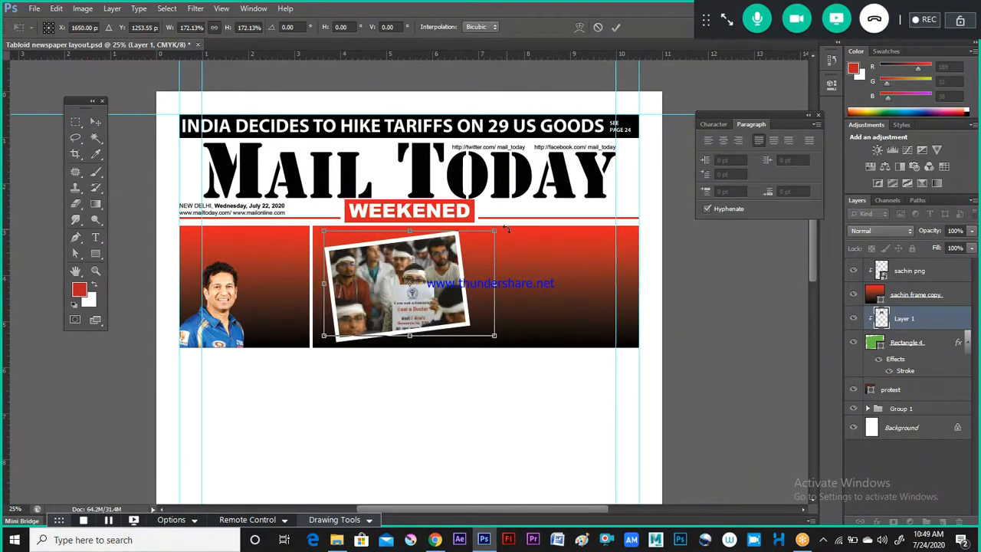
pyautogui.moveTo(506, 223); pyautogui.dragTo(486, 222)
pyautogui.moveTo(438, 267)
pyautogui.mouseDown()
pyautogui.moveTo(429, 251)
pyautogui.moveTo(426, 276)
pyautogui.mouseUp()
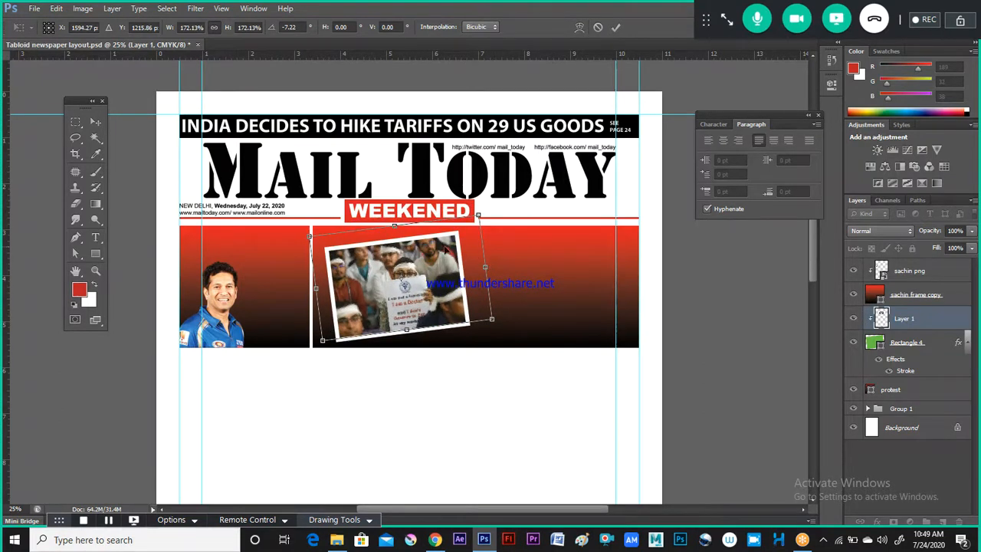
pyautogui.moveTo(419, 284); pyautogui.dragTo(416, 286)
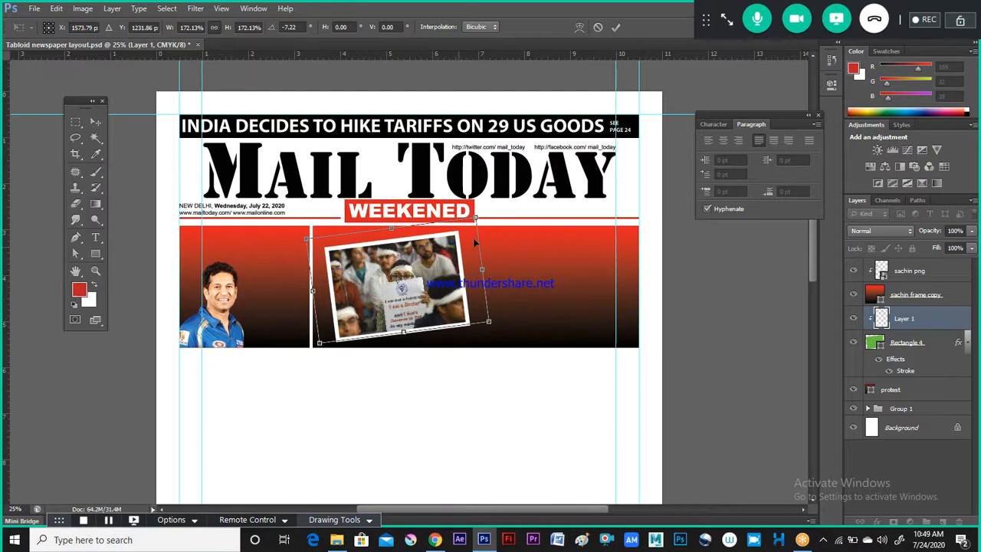
pyautogui.press('u')
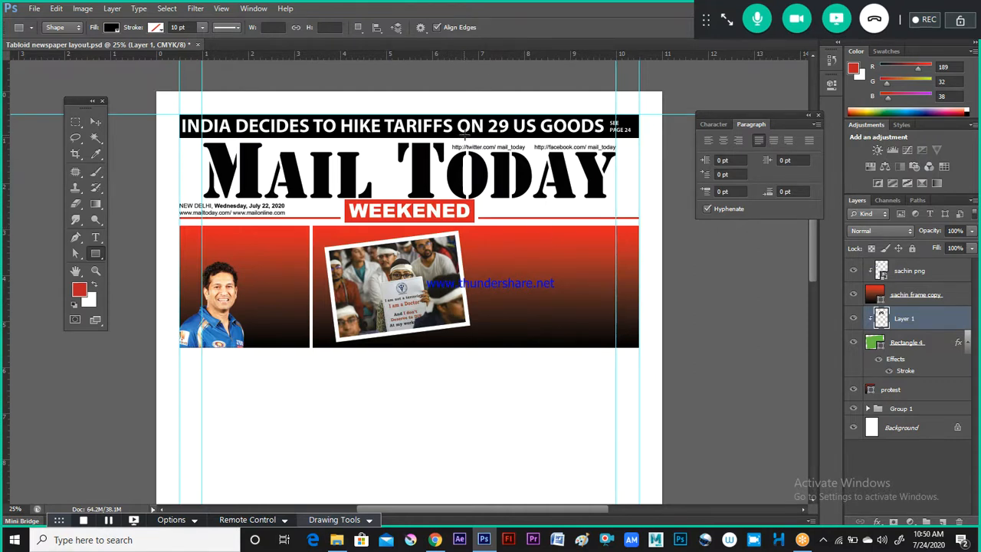
# Step: Group all the story box layers, from sachin png down to protest
pyautogui.hotkey('alt', 'Tab')
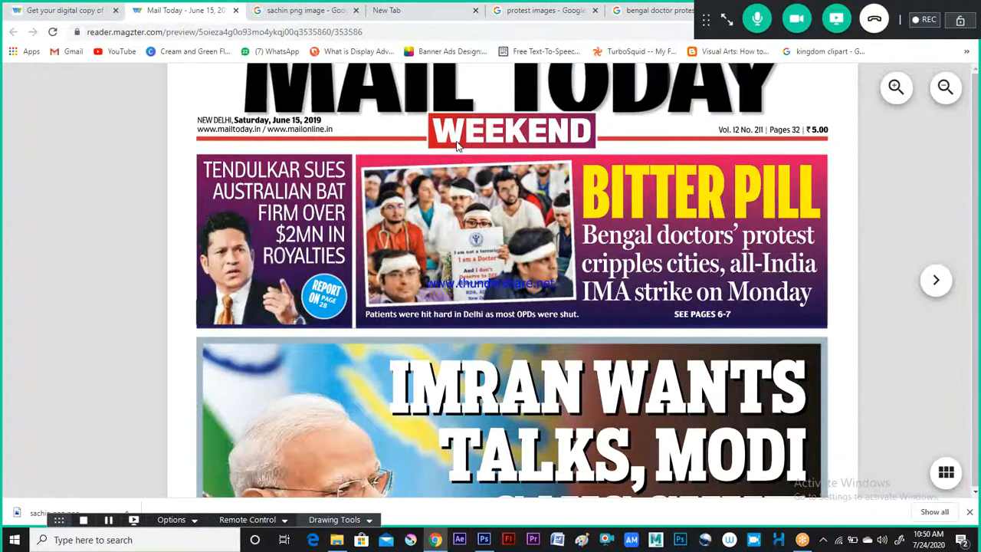
pyautogui.hotkey('alt', 'Tab')
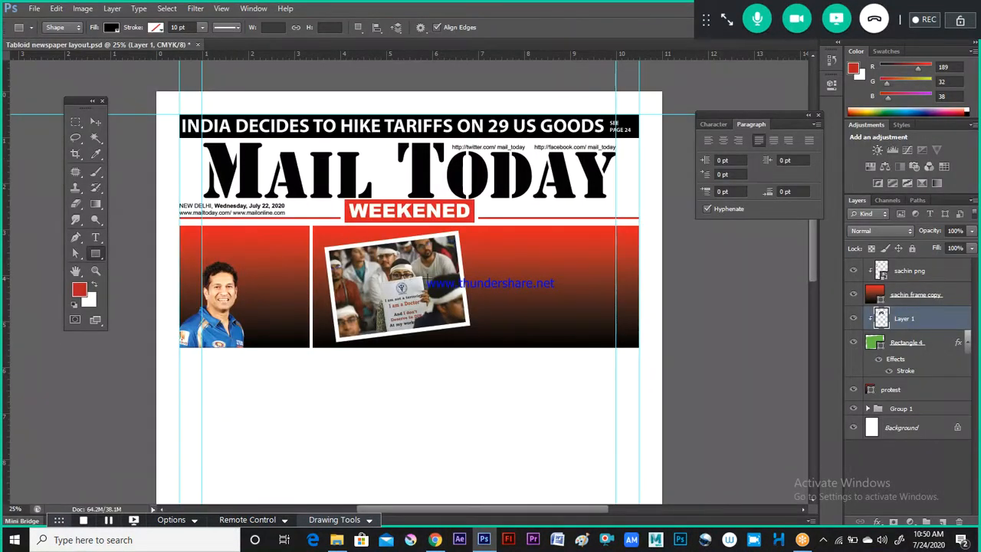
pyautogui.moveTo(396, 308); pyautogui.dragTo(418, 245)
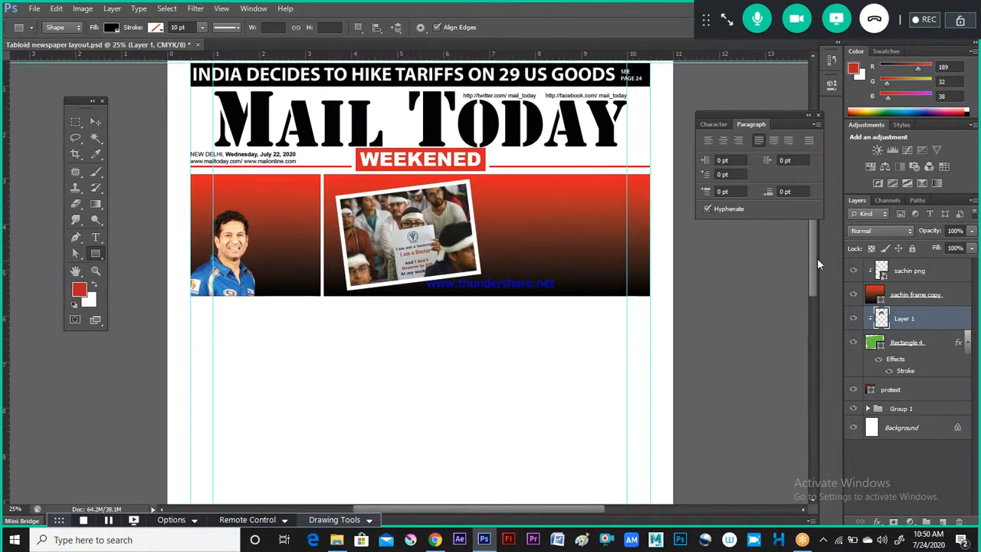
pyautogui.click(911, 273)
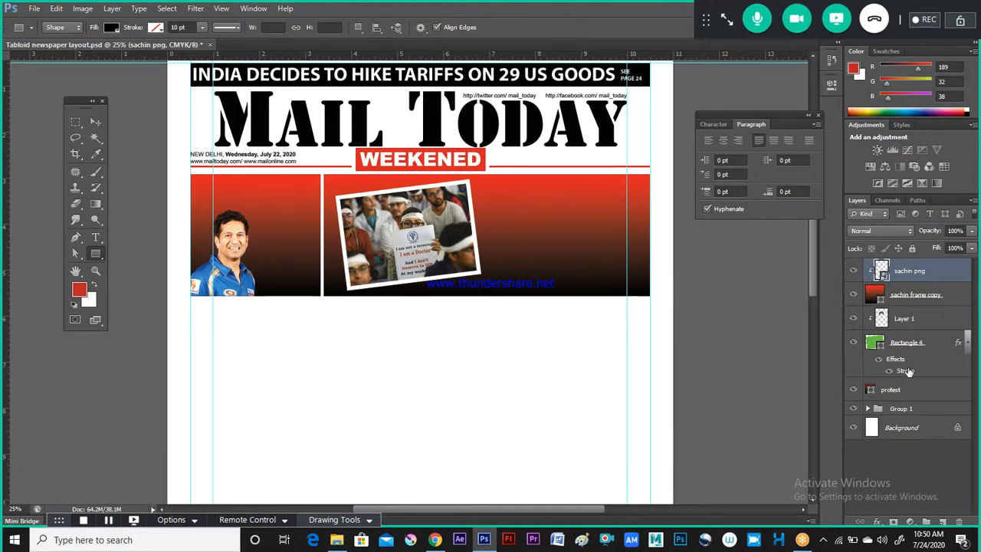
pyautogui.keyDown('shift'); pyautogui.click(897, 390); pyautogui.keyUp('shift')
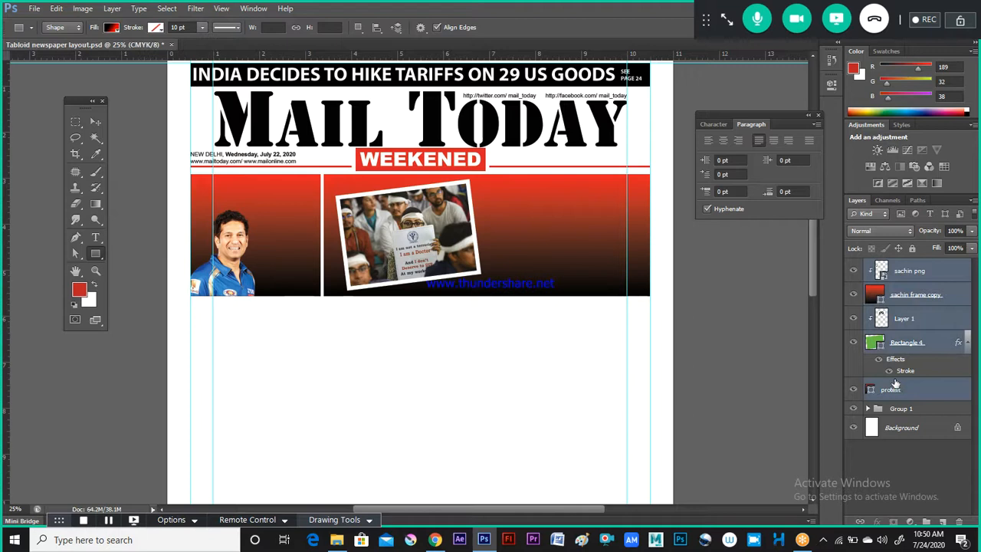
pyautogui.hotkey('ctrl', 'g')
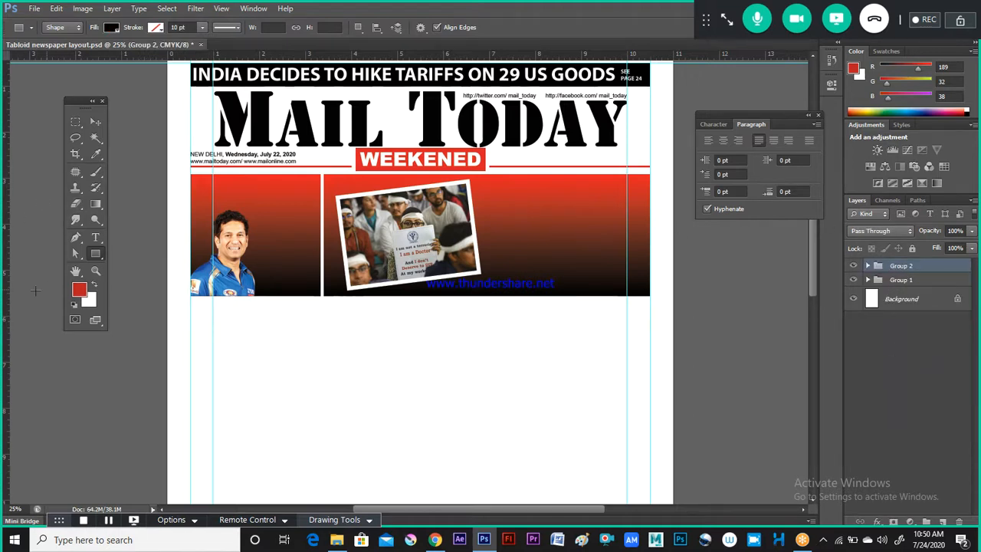
# Step: Start a text line above the cricketer in the narrow story box, consulting the headline on the Mail Today reference page
pyautogui.click(95, 237)
pyautogui.click(240, 344)
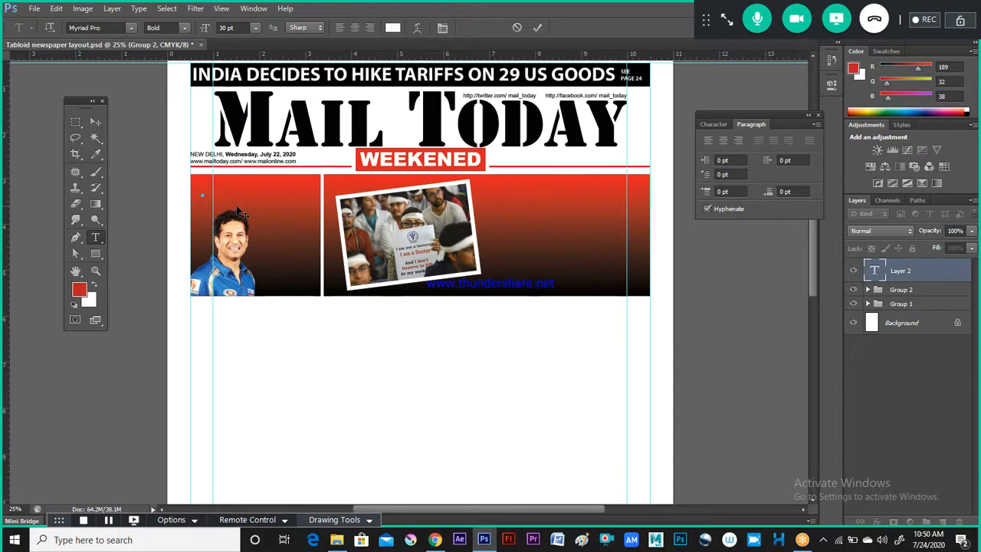
pyautogui.hotkey('alt', 'Tab')
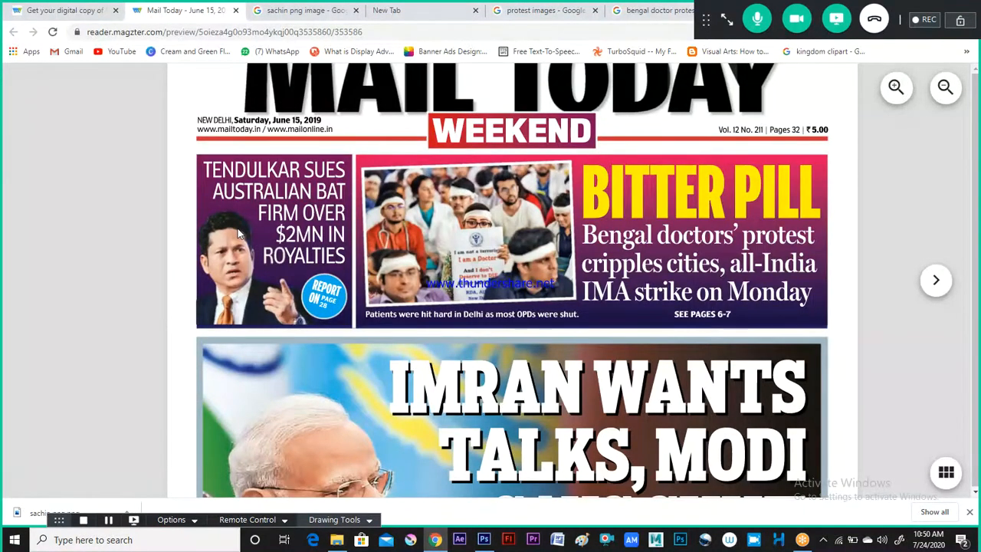
pyautogui.hotkey('alt', 'Tab')
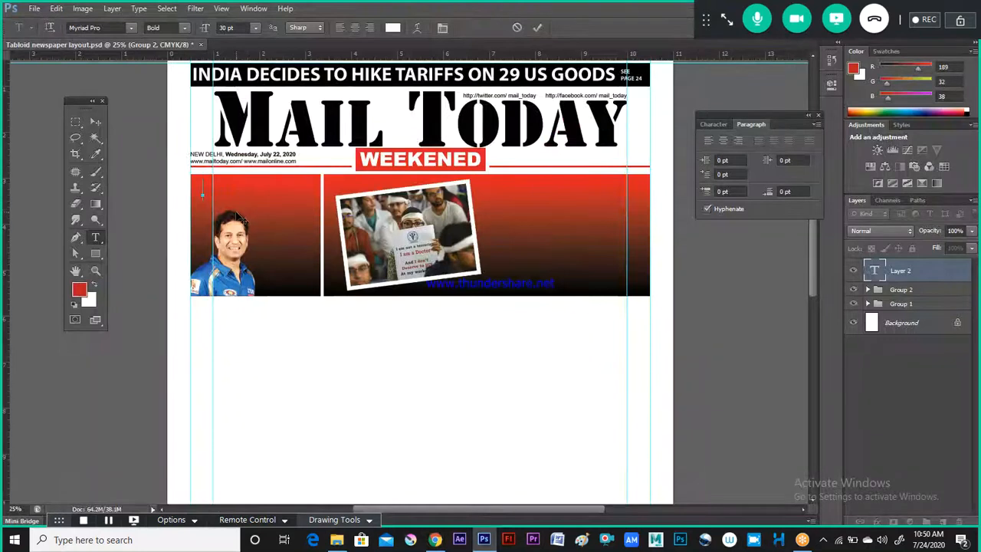
# Step: Set the new headline text to 14 pt Myriad Pro in the Condensed Italic style
pyautogui.click(255, 28)
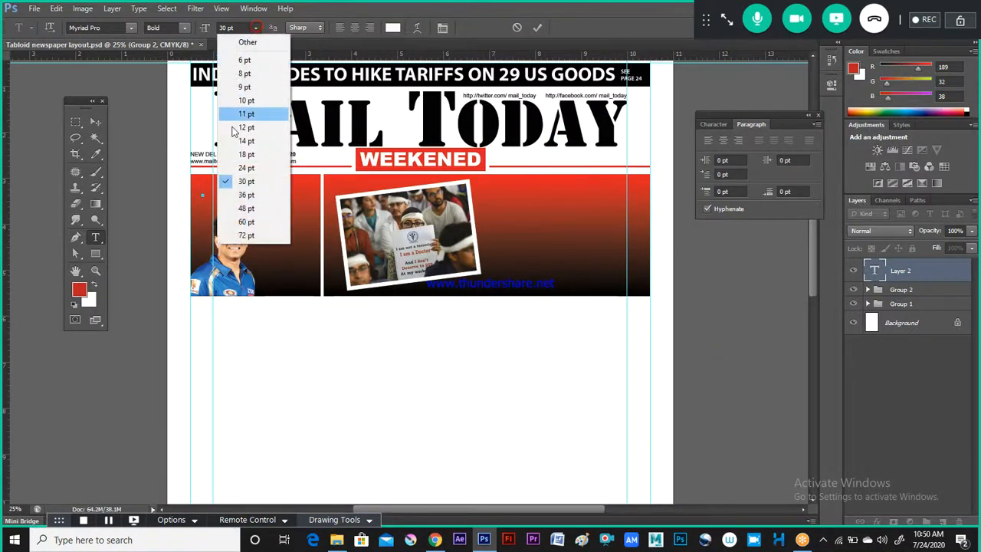
pyautogui.click(249, 154)
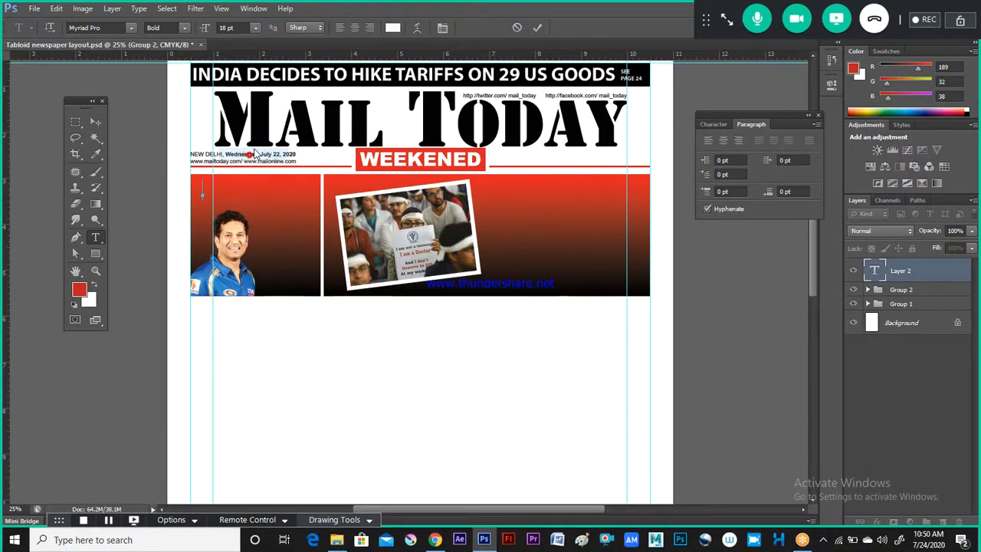
pyautogui.click(255, 28)
pyautogui.click(247, 141)
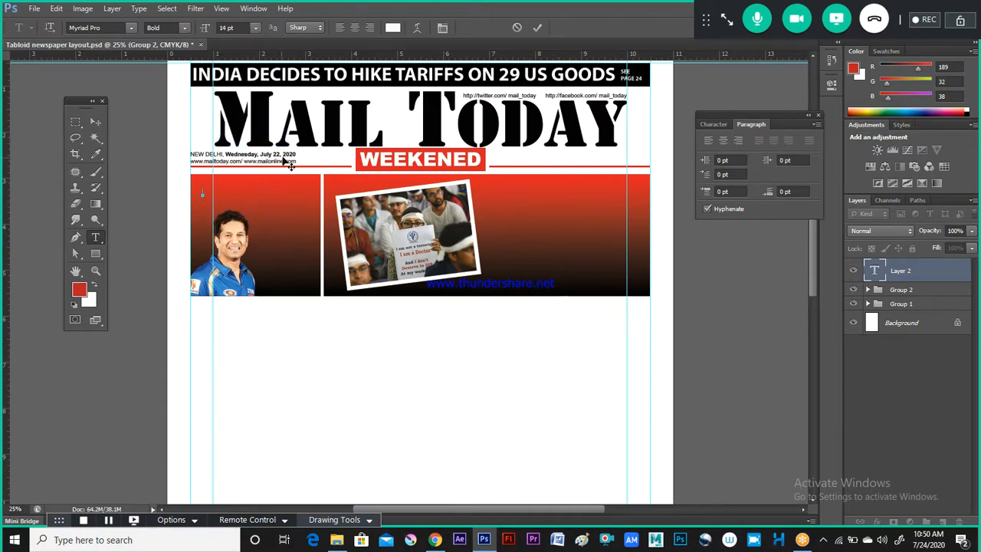
pyautogui.click(96, 28)
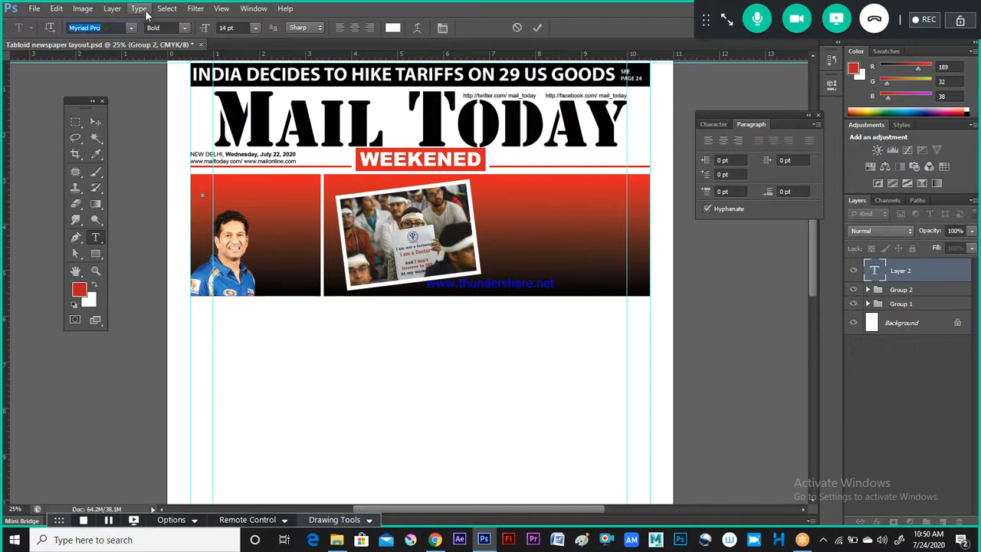
pyautogui.click(184, 29)
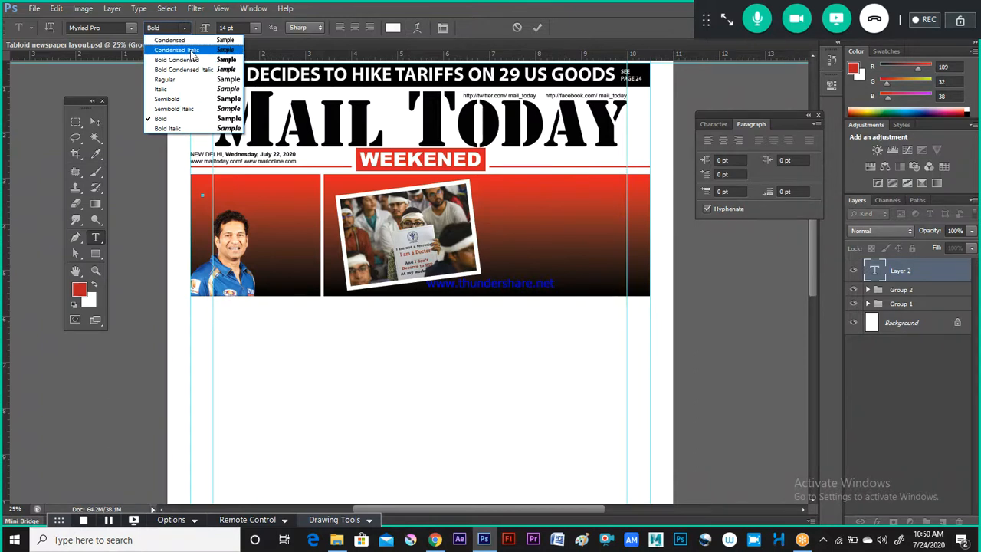
pyautogui.click(192, 50)
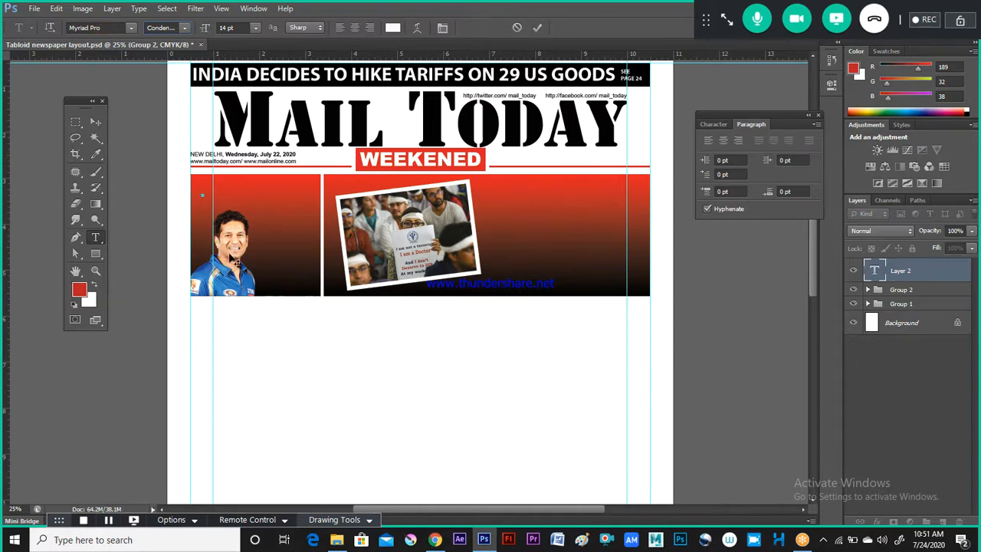
# Step: Change the new headline's font to Arial Regular
pyautogui.press('ctrl')
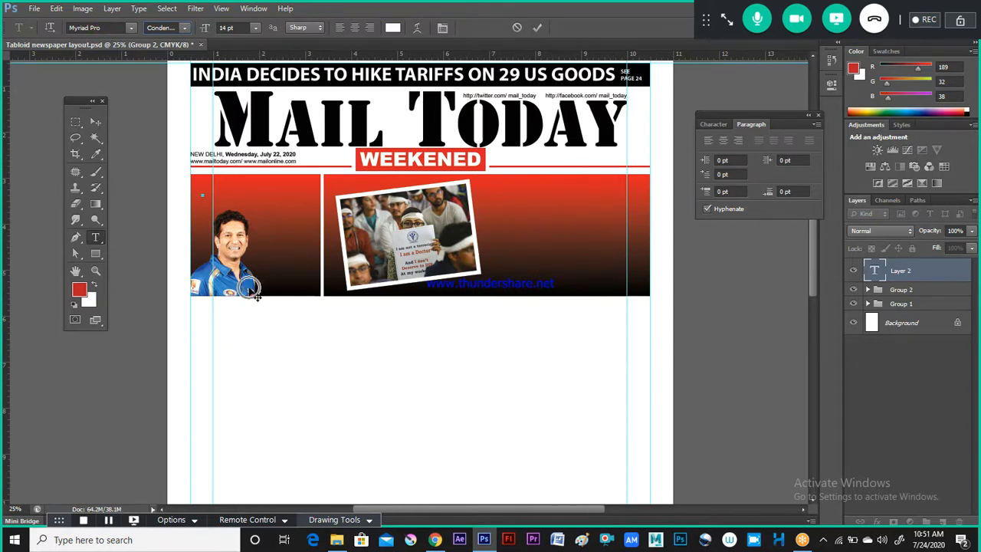
pyautogui.press('ctrl')
pyautogui.click(112, 27)
pyautogui.write('Arial')
pyautogui.press('Return')
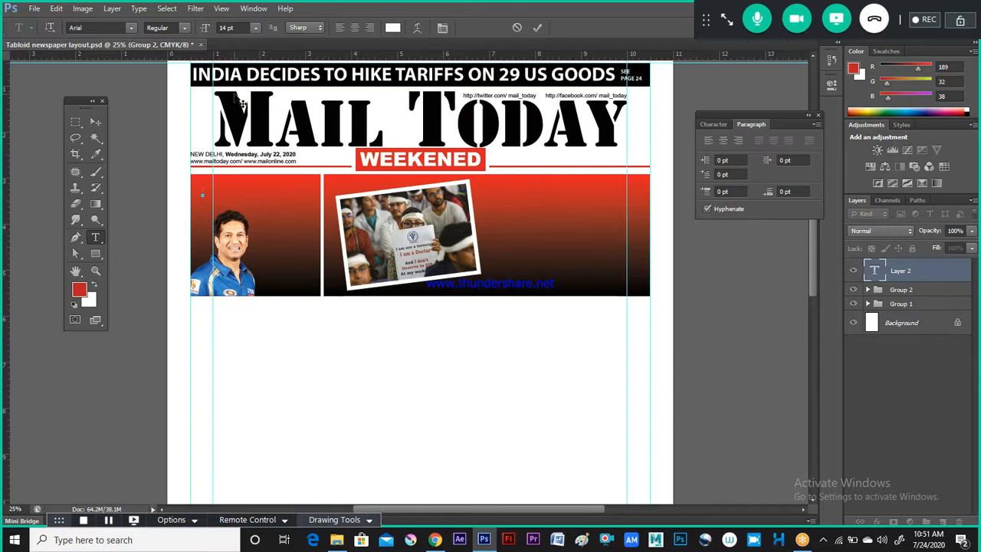
# Step: Enter the headline's first two lines, "TENDULKAR SUES" and "AUSTRALIAN BAT", following the Mail Today reference page
pyautogui.write('TE')
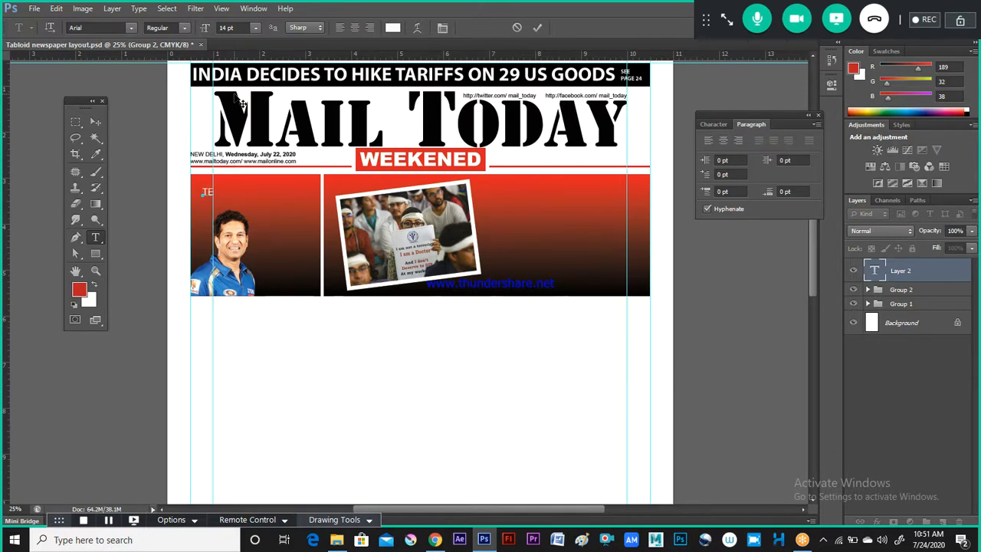
pyautogui.write('NDULKA')
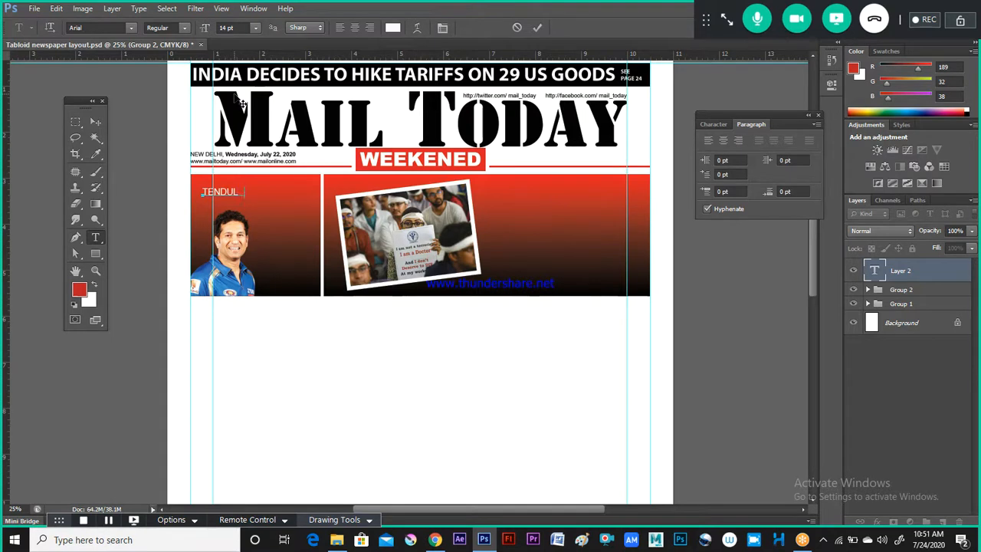
pyautogui.write('R SUES')
pyautogui.hotkey('alt', 'Tab')
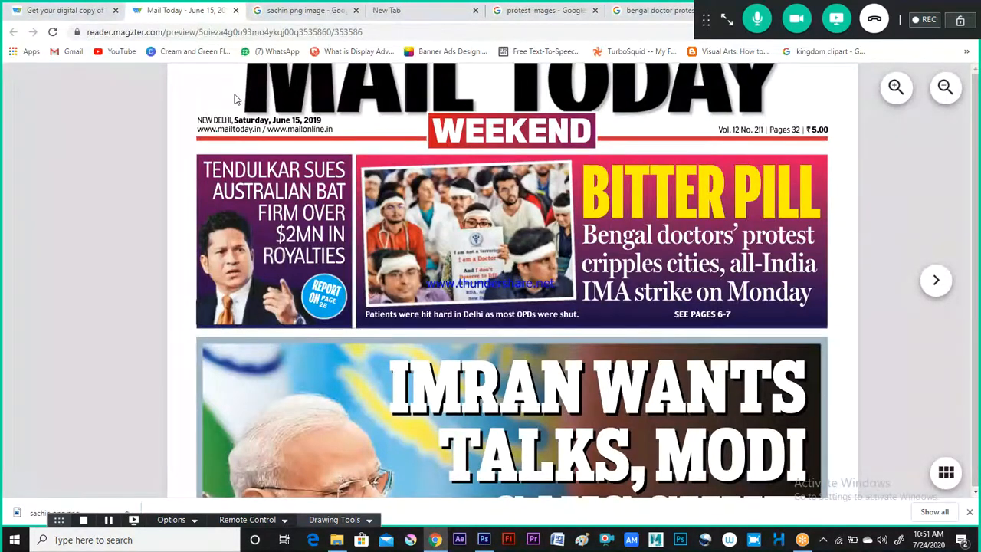
pyautogui.hotkey('alt', 'Tab')
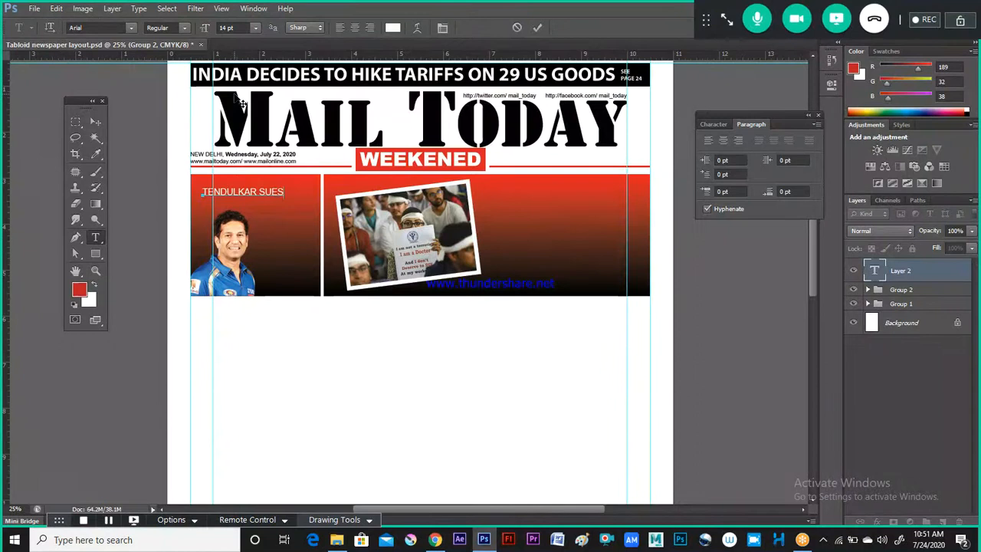
pyautogui.press('Return')
pyautogui.write('AUSTR')
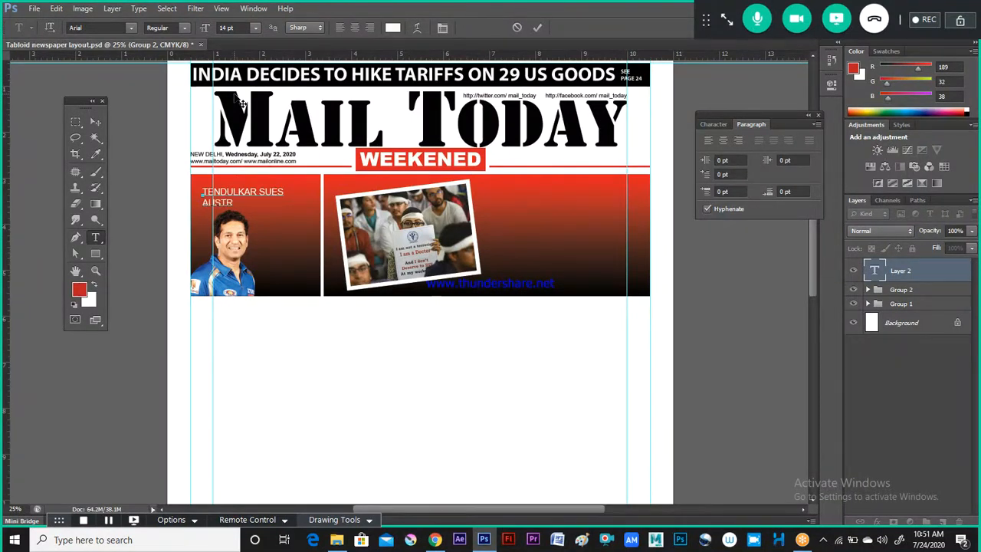
pyautogui.write('ALIAN')
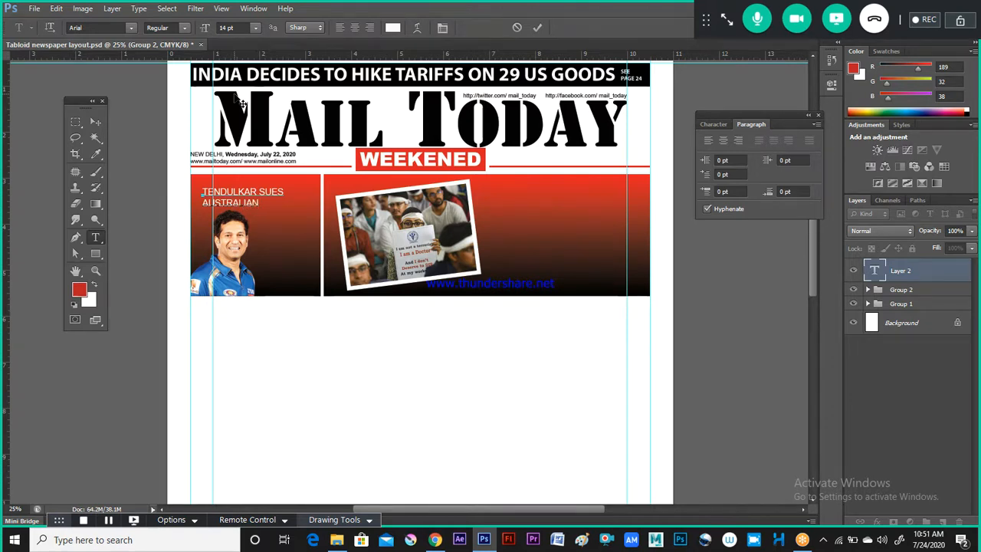
pyautogui.write(' RAT')
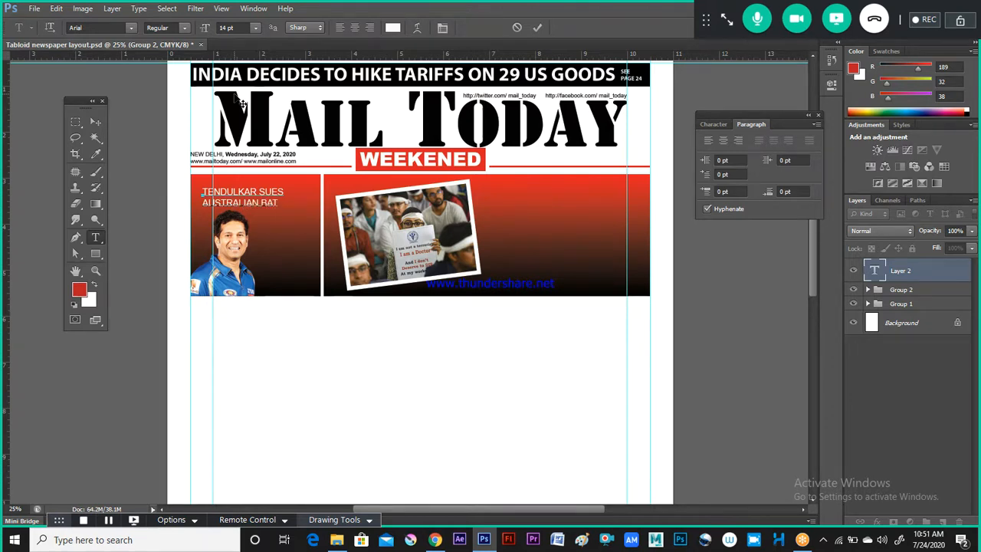
# Step: Complete the headline from the reference page with the lines "FIRM OVER", "$ 2MN IN" and "ROYALTIES", and commit the text
pyautogui.hotkey('alt', 'Tab')
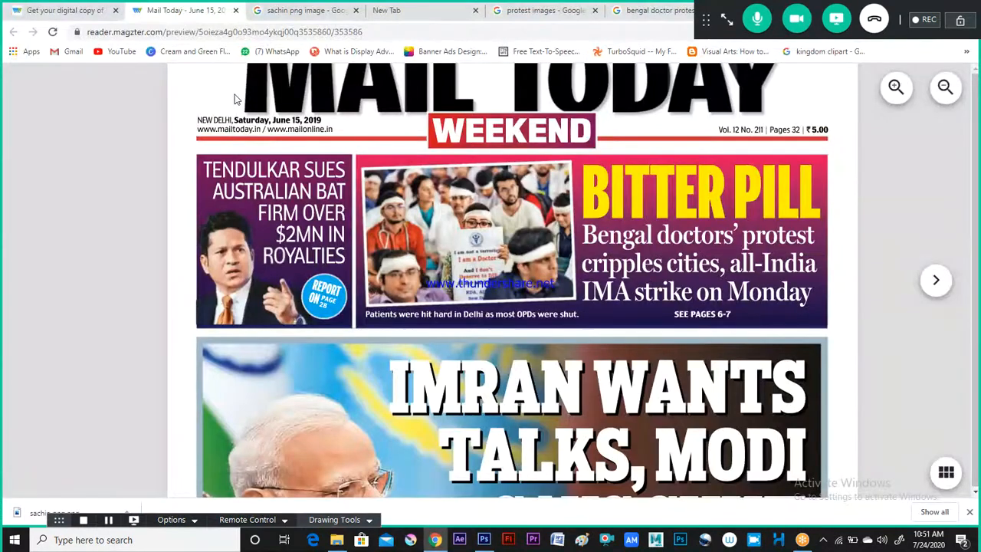
pyautogui.hotkey('alt', 'Tab')
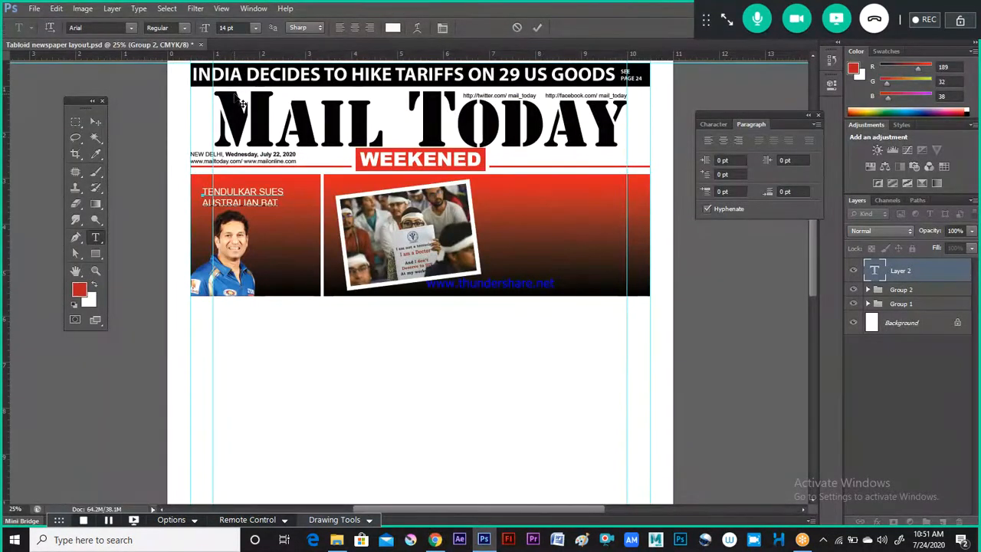
pyautogui.write('FIRM OVER')
pyautogui.hotkey('alt', 'Tab')
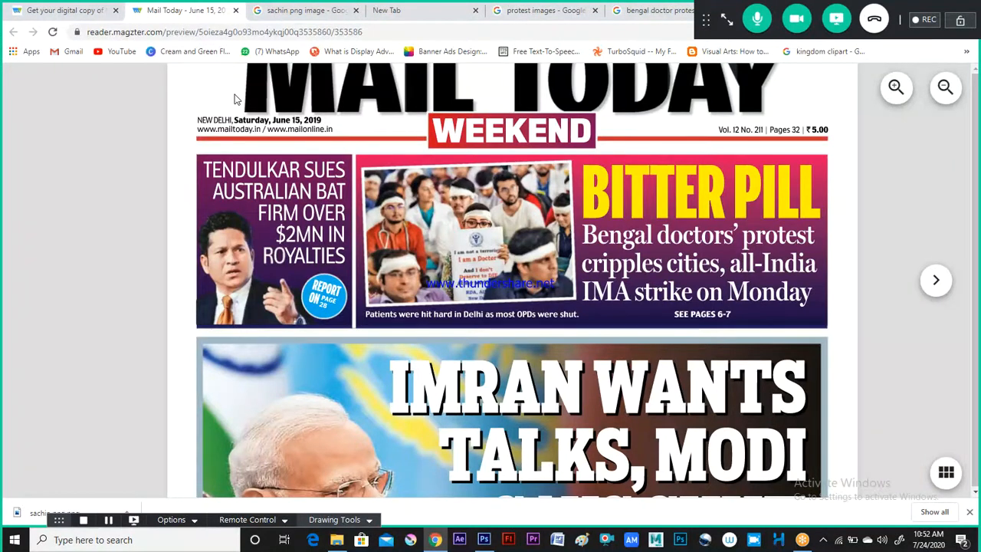
pyautogui.hotkey('alt', 'Tab')
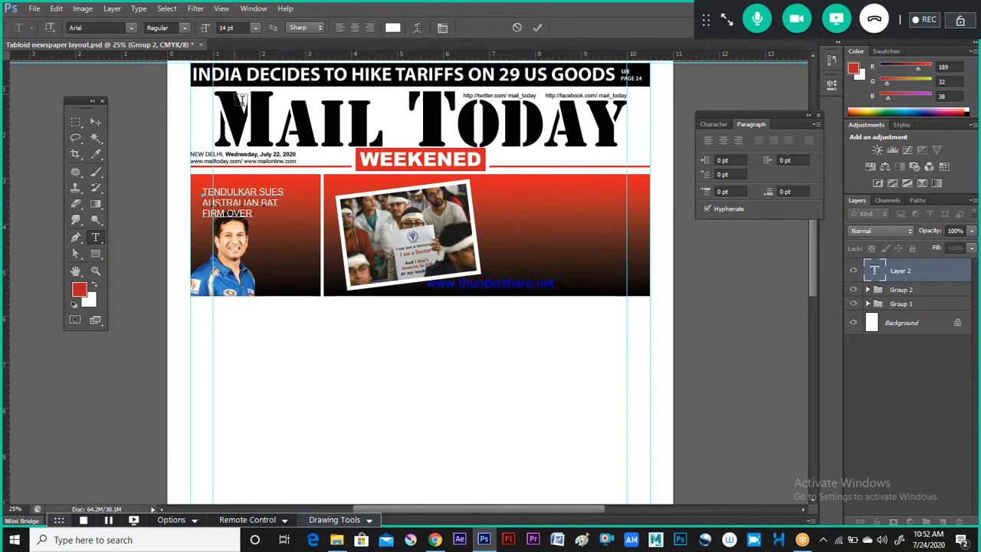
pyautogui.write('S')
pyautogui.write('2')
pyautogui.write('N')
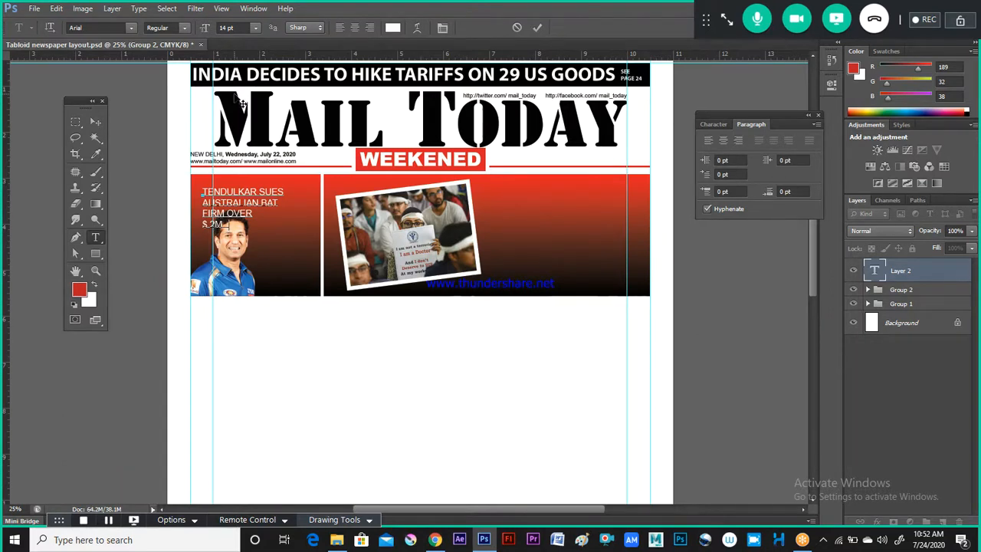
pyautogui.hotkey('alt', 'Tab')
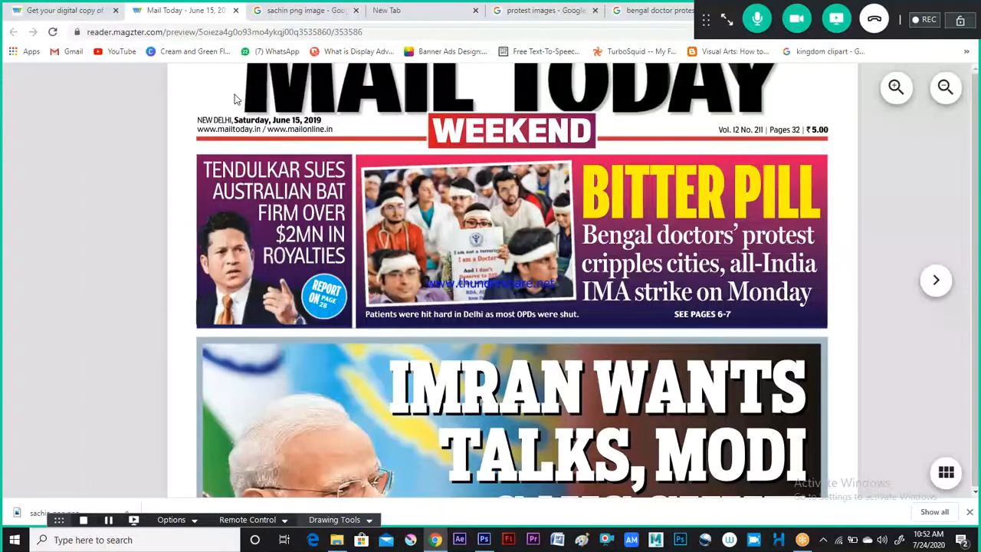
pyautogui.hotkey('alt', 'Tab')
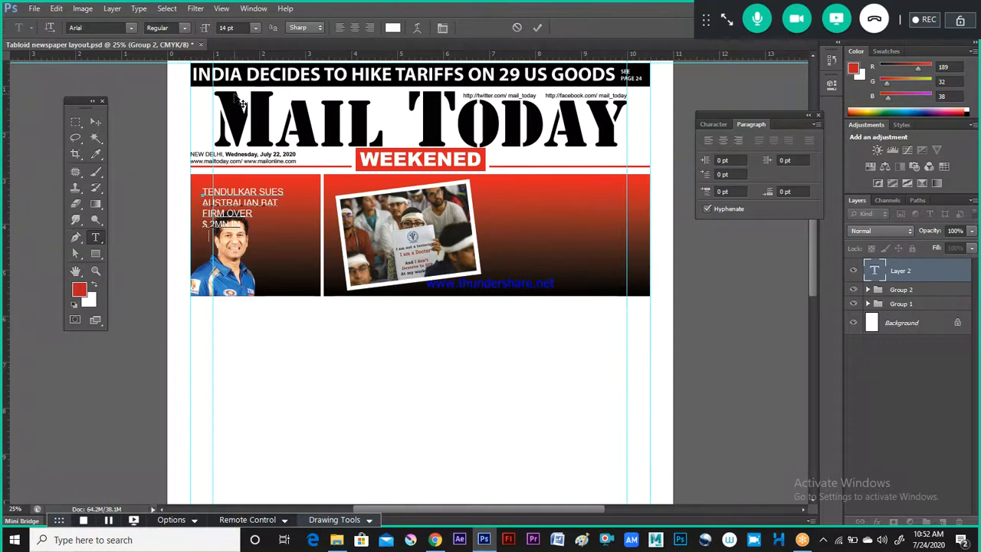
pyautogui.write('YALTIES')
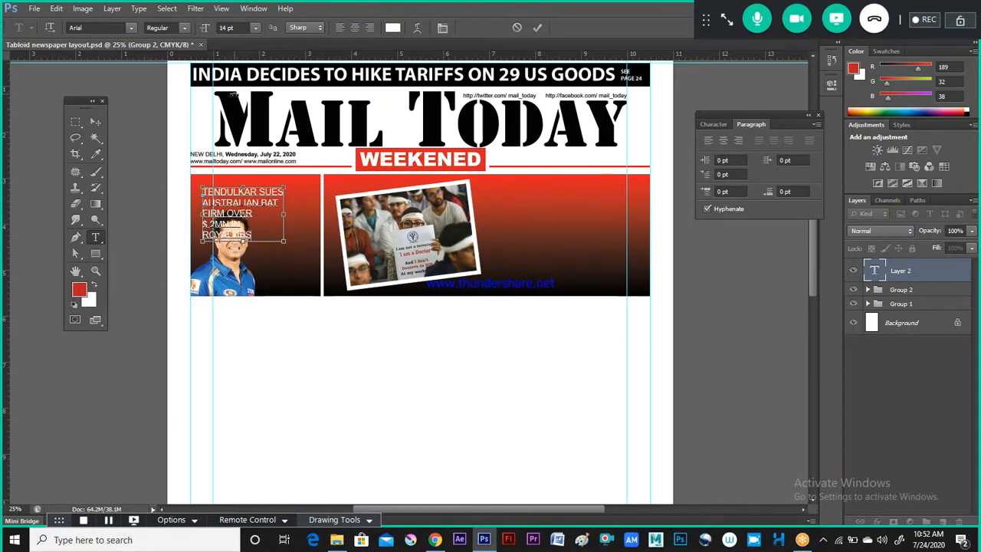
pyautogui.hotkey('ctrl', '+')
pyautogui.hotkey('ctrl', '+')
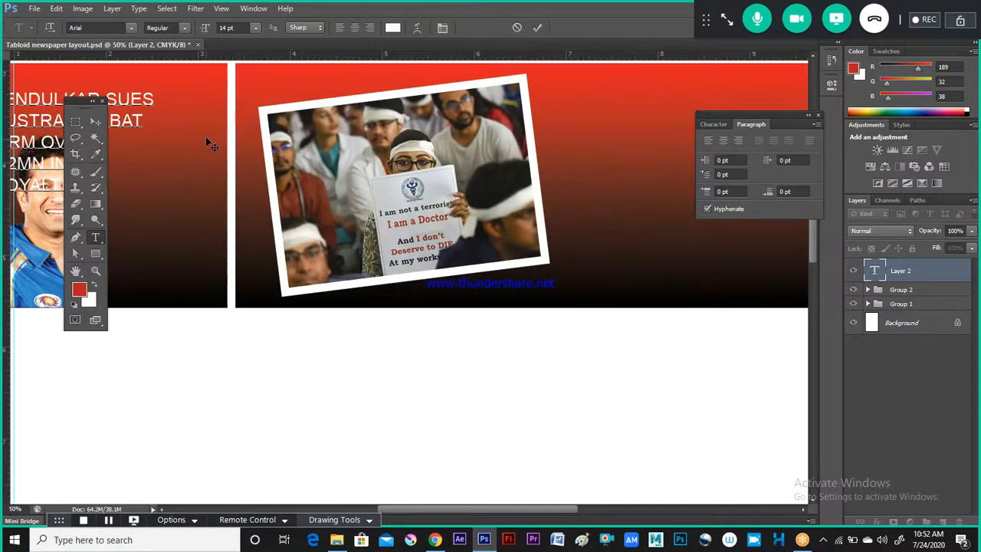
pyautogui.hotkey('ctrl', 'Return')
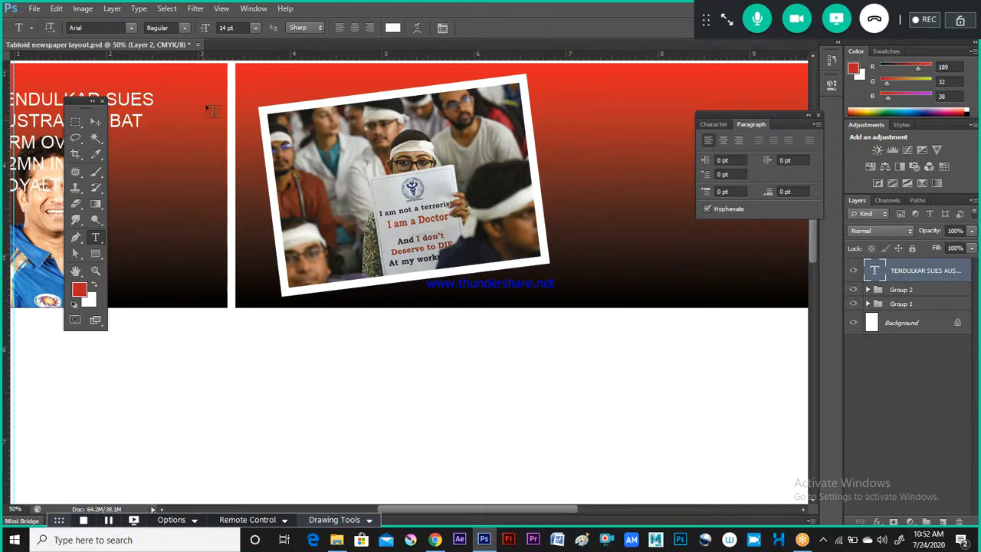
# Step: Compare the Tendulkar headline with the Mail Today reference page and set its whole text to 18 pt
pyautogui.moveTo(254, 168); pyautogui.dragTo(409, 217)
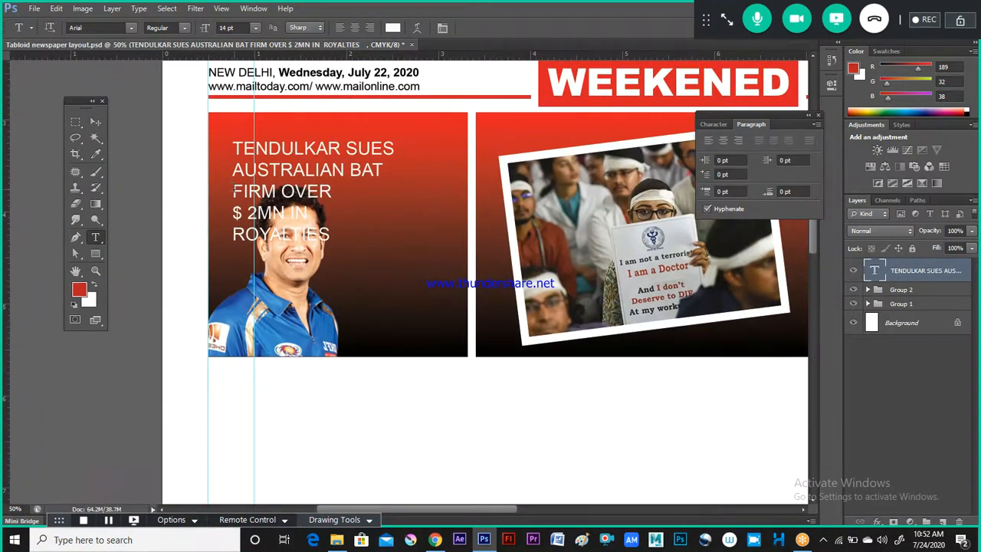
pyautogui.hotkey('alt', 'Tab')
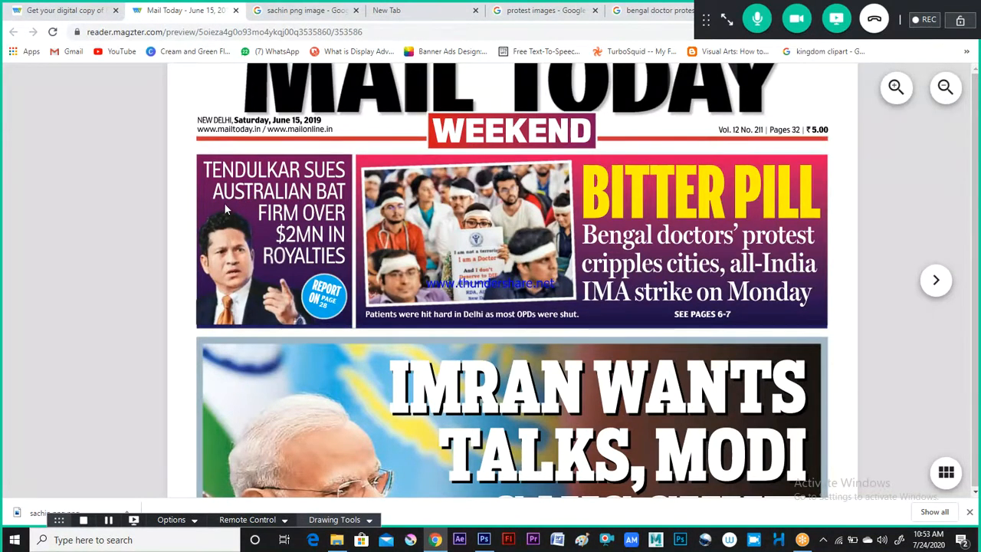
pyautogui.hotkey('alt', 'Tab')
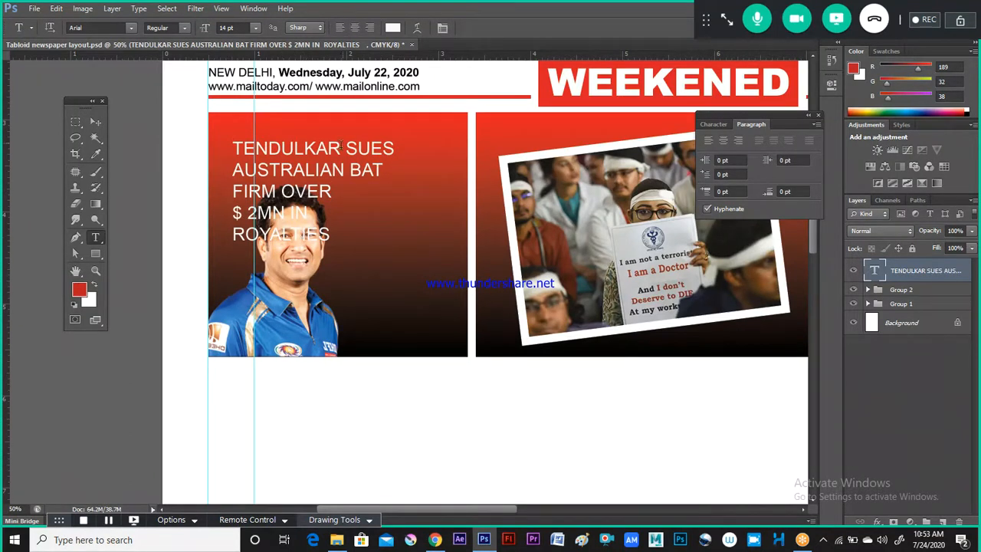
pyautogui.click(342, 168)
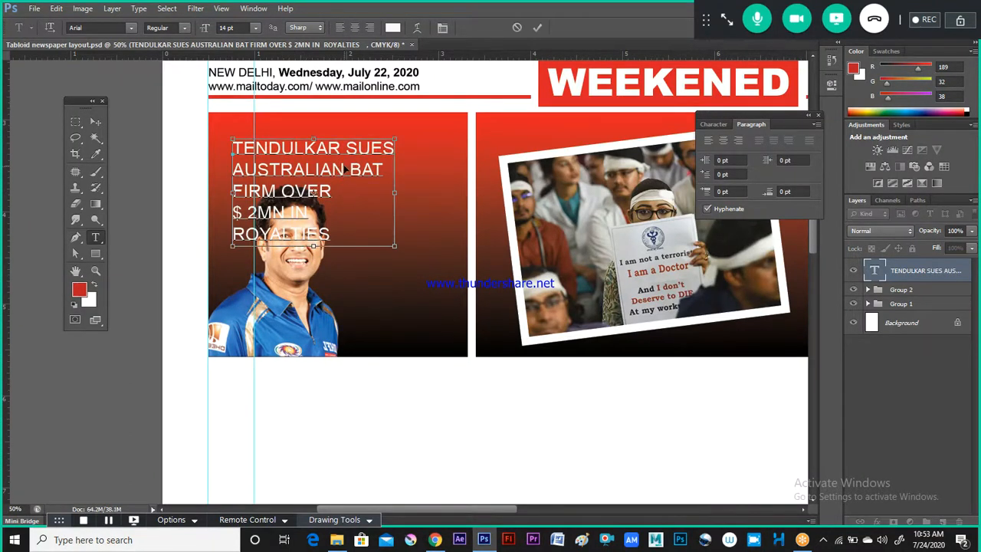
pyautogui.hotkey('ctrl', 'a')
pyautogui.click(255, 27)
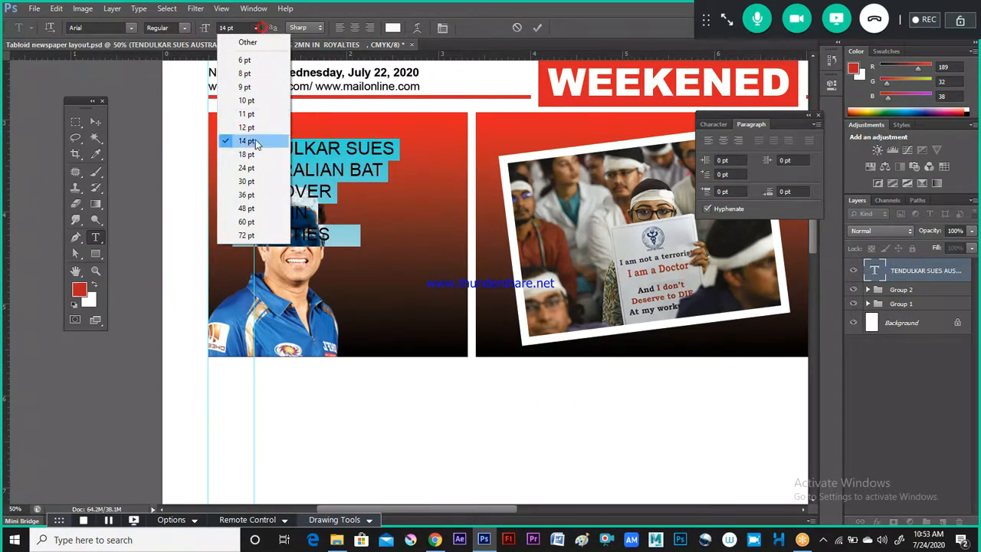
pyautogui.click(261, 182)
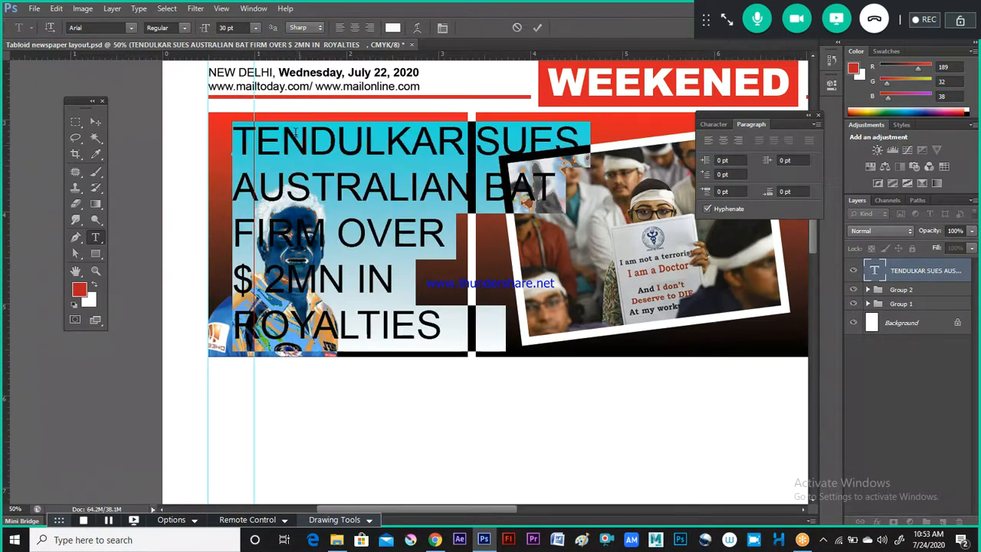
pyautogui.click(255, 28)
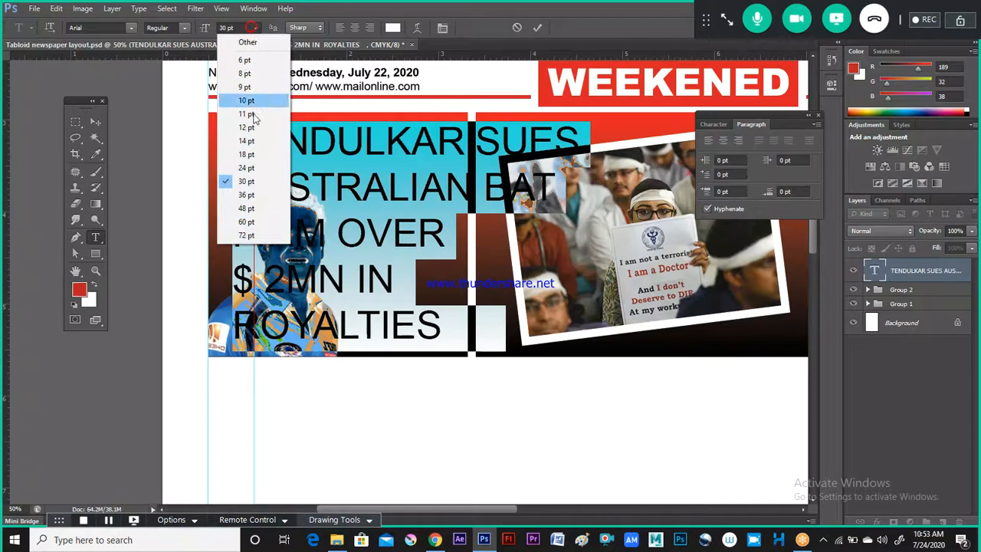
pyautogui.click(261, 155)
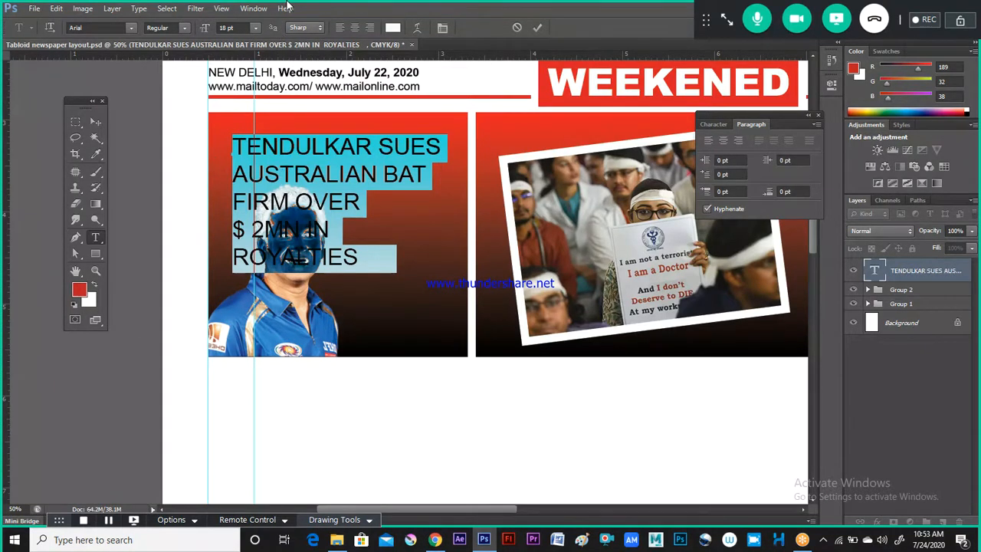
# Step: Right-align all lines of the Tendulkar headline and commit the text
pyautogui.click(236, 174)
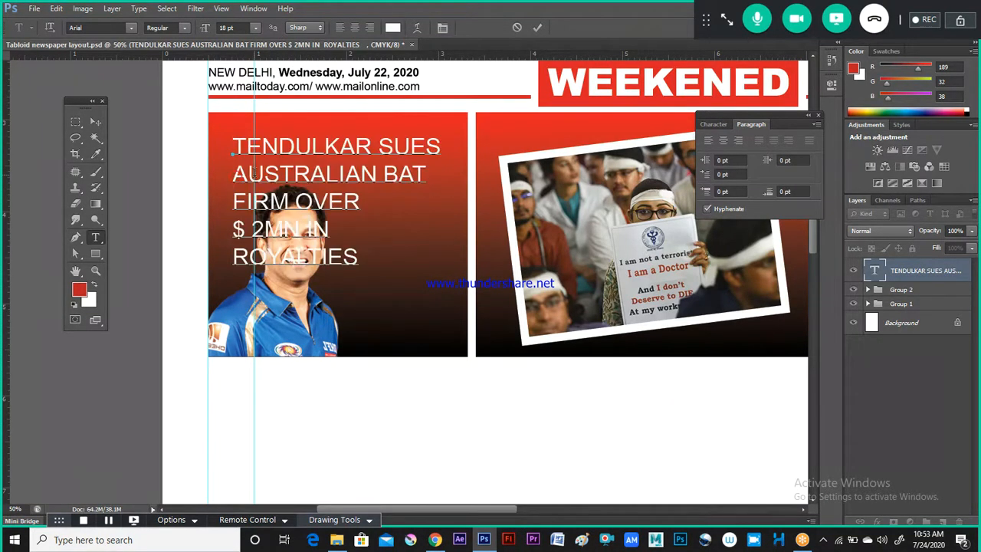
pyautogui.hotkey('ctrl', 'a')
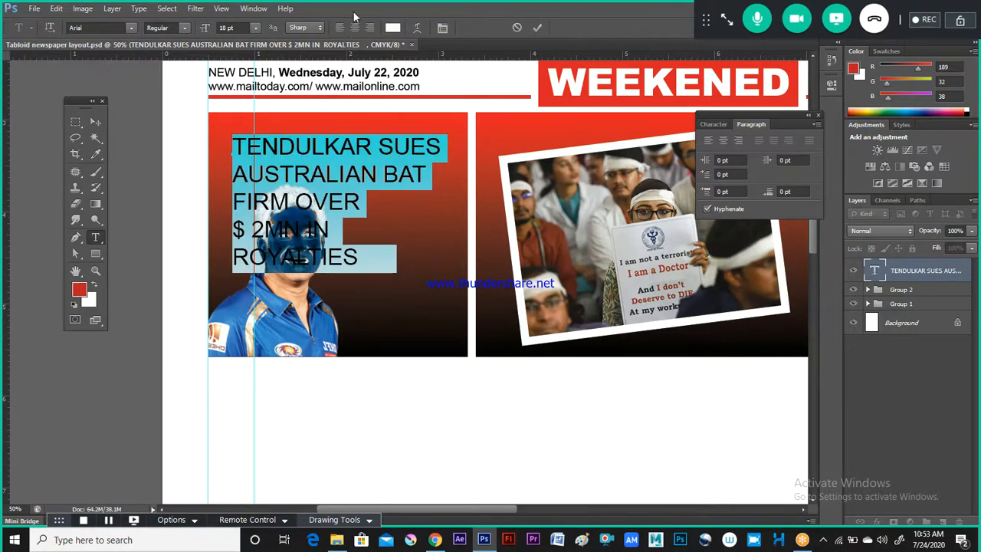
pyautogui.click(371, 27)
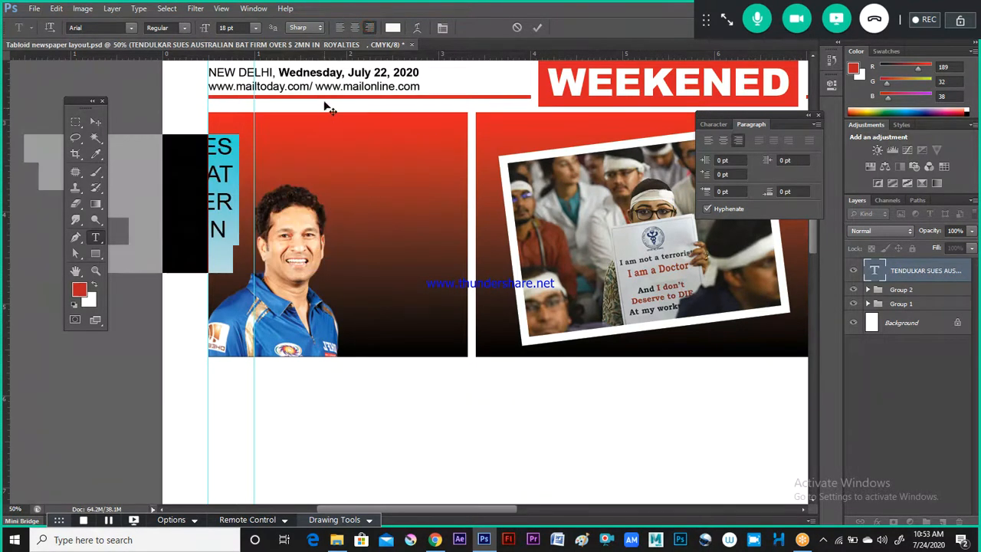
pyautogui.click(537, 27)
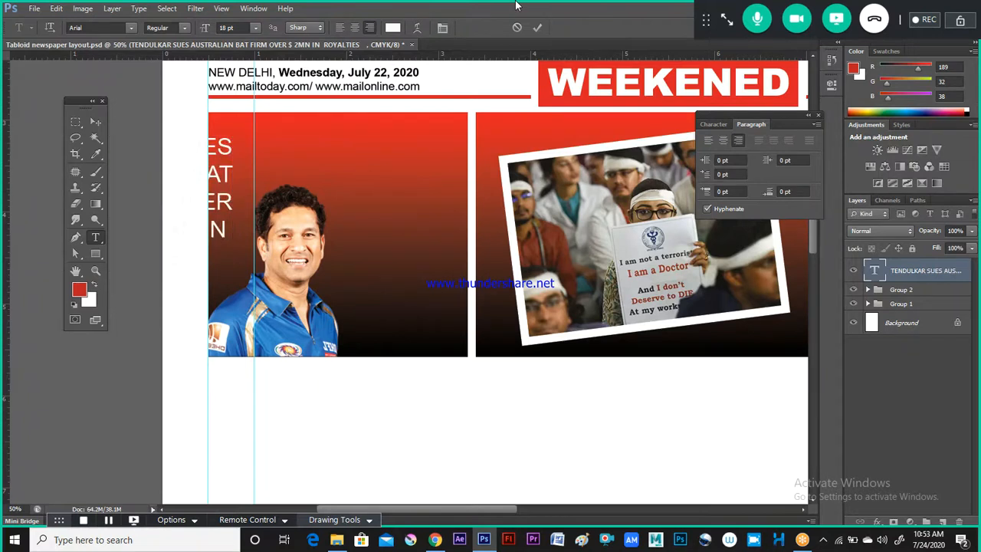
# Step: Move the right-aligned headline right and slightly up so it sits near the narrow story box's upper right edge
pyautogui.press('v')
pyautogui.hotkey('shift', 'Right')
pyautogui.hotkey('shift', 'Right')
pyautogui.hotkey('shift', 'Right')
pyautogui.hotkey('shift', 'Right')
pyautogui.hotkey('shift', 'Right')
pyautogui.hotkey('shift', 'Right')
pyautogui.hotkey('shift', 'Right')
pyautogui.hotkey('shift', 'Right')
pyautogui.hotkey('shift', 'Right')
pyautogui.hotkey('shift', 'Right')
pyautogui.hotkey('shift', 'Right')
pyautogui.hotkey('shift', 'Right')
pyautogui.hotkey('shift', 'Right')
pyautogui.hotkey('shift', 'Right')
pyautogui.hotkey('shift', 'Right')
pyautogui.hotkey('shift', 'Right')
pyautogui.hotkey('shift', 'Right')
pyautogui.hotkey('shift', 'Right')
pyautogui.hotkey('shift', 'Right')
pyautogui.hotkey('shift', 'Right')
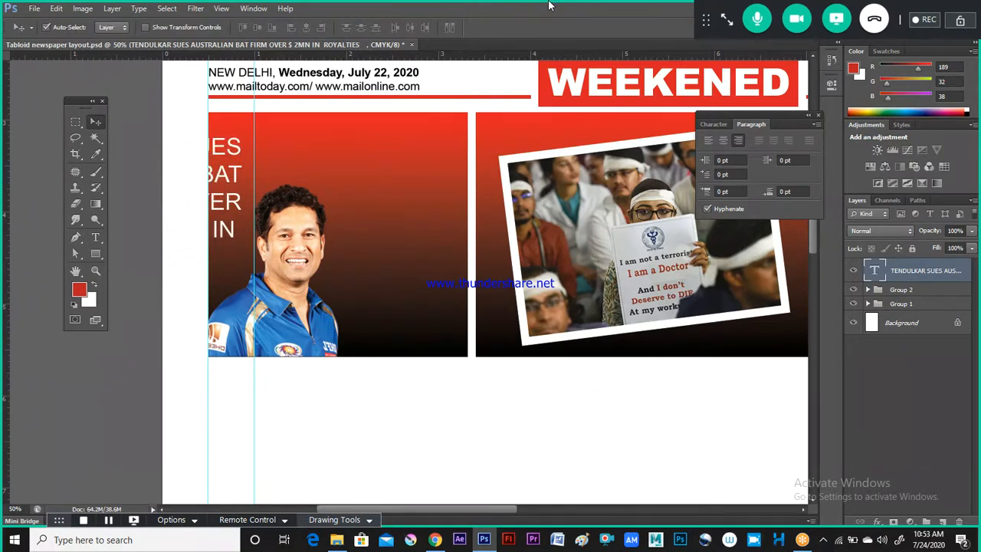
pyautogui.hotkey('shift', 'Right')
pyautogui.hotkey('shift', 'Right')
pyautogui.hotkey('shift', 'Right')
pyautogui.hotkey('shift', 'Right')
pyautogui.hotkey('shift', 'Right')
pyautogui.hotkey('shift', 'Right')
pyautogui.hotkey('shift', 'Right')
pyautogui.hotkey('shift', 'Right')
pyautogui.hotkey('shift', 'Right')
pyautogui.hotkey('shift', 'Right')
pyautogui.hotkey('shift', 'Right')
pyautogui.hotkey('shift', 'Right')
pyautogui.hotkey('shift', 'Right')
pyautogui.hotkey('shift', 'Right')
pyautogui.hotkey('shift', 'Right')
pyautogui.hotkey('shift', 'Right')
pyautogui.hotkey('shift', 'Right')
pyautogui.hotkey('shift', 'Right')
pyautogui.hotkey('shift', 'Right')
pyautogui.hotkey('shift', 'Right')
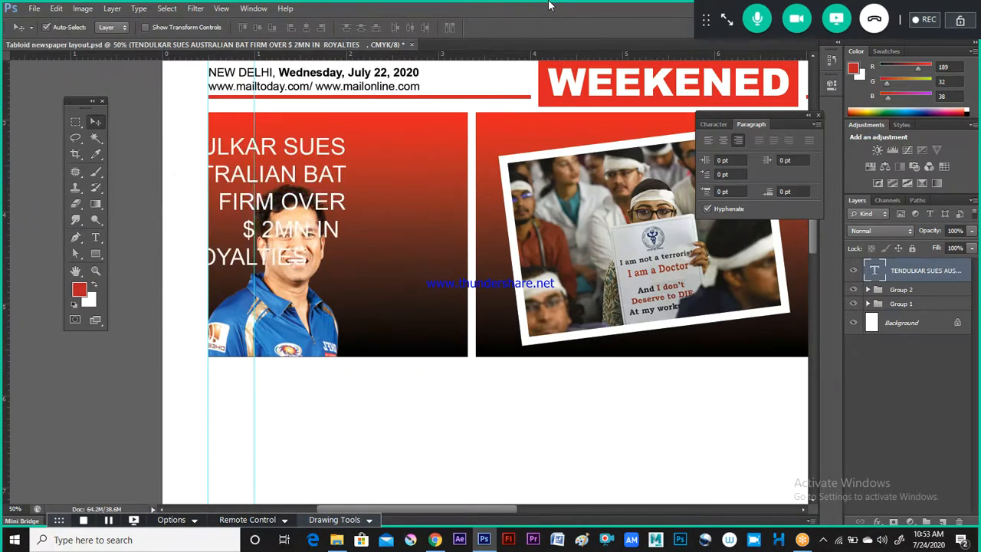
pyautogui.hotkey('shift', 'Right')
pyautogui.hotkey('shift', 'Right')
pyautogui.hotkey('shift', 'Right')
pyautogui.hotkey('shift', 'Right')
pyautogui.hotkey('shift', 'Right')
pyautogui.hotkey('shift', 'Right')
pyautogui.hotkey('shift', 'Right')
pyautogui.hotkey('shift', 'Right')
pyautogui.hotkey('shift', 'Right')
pyautogui.hotkey('shift', 'Right')
pyautogui.hotkey('shift', 'Right')
pyautogui.hotkey('shift', 'Right')
pyautogui.hotkey('shift', 'Right')
pyautogui.hotkey('shift', 'Right')
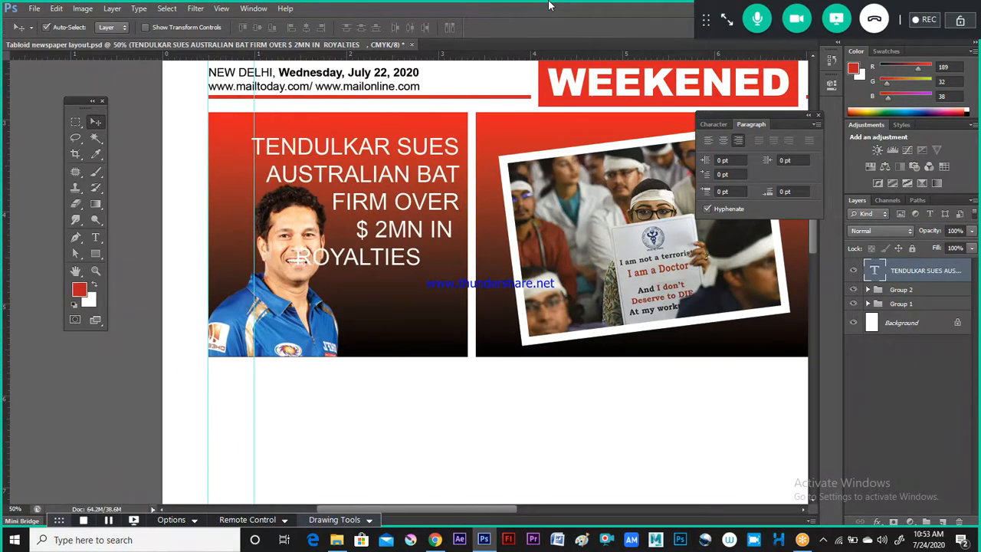
pyautogui.hotkey('shift', 'Up')
pyautogui.hotkey('shift', 'Up')
pyautogui.hotkey('shift', 'Up')
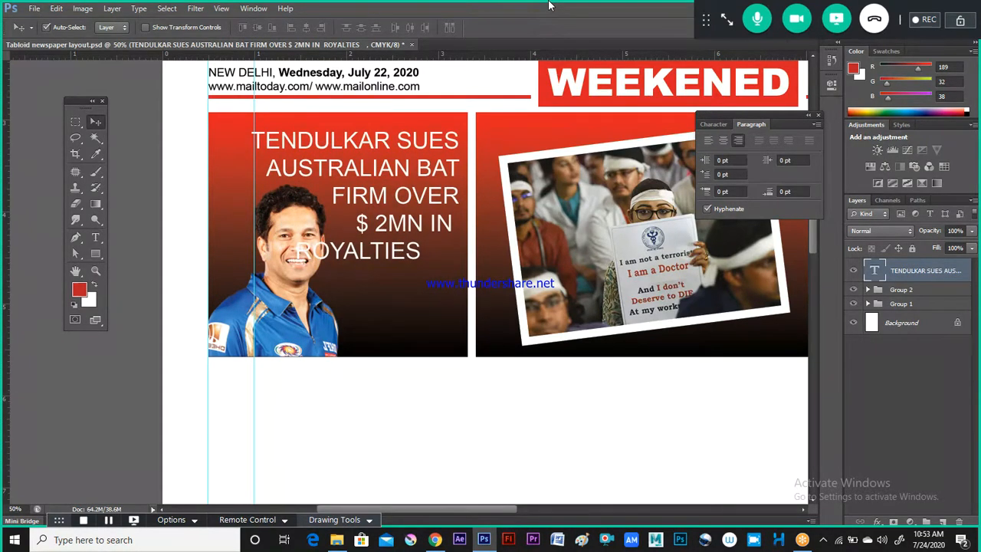
# Step: Nudge the Tendulkar headline toward the box's upper right corner, cut its last line "ROYALTIES" out of the text, and commit
pyautogui.hotkey('shift', 'Right')
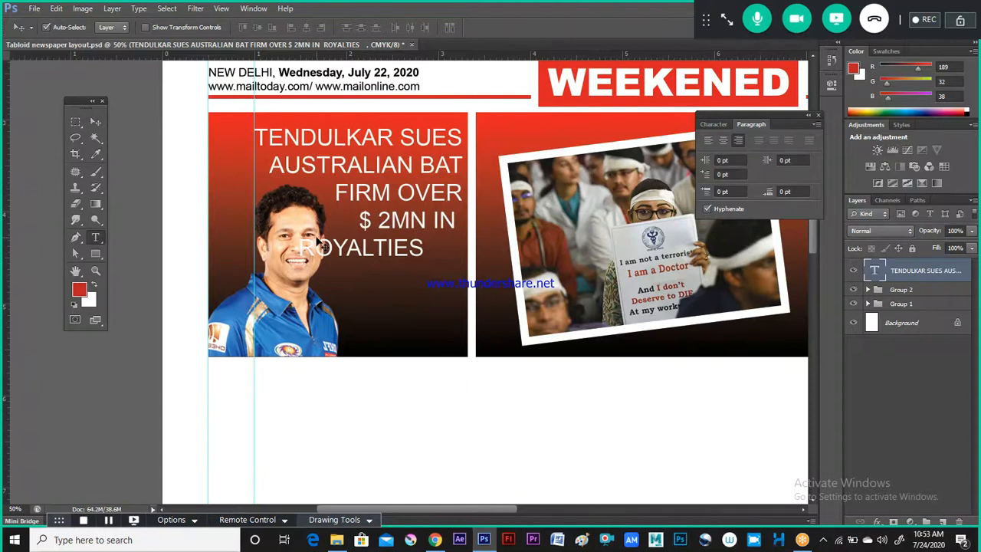
pyautogui.press('t')
pyautogui.click(300, 247)
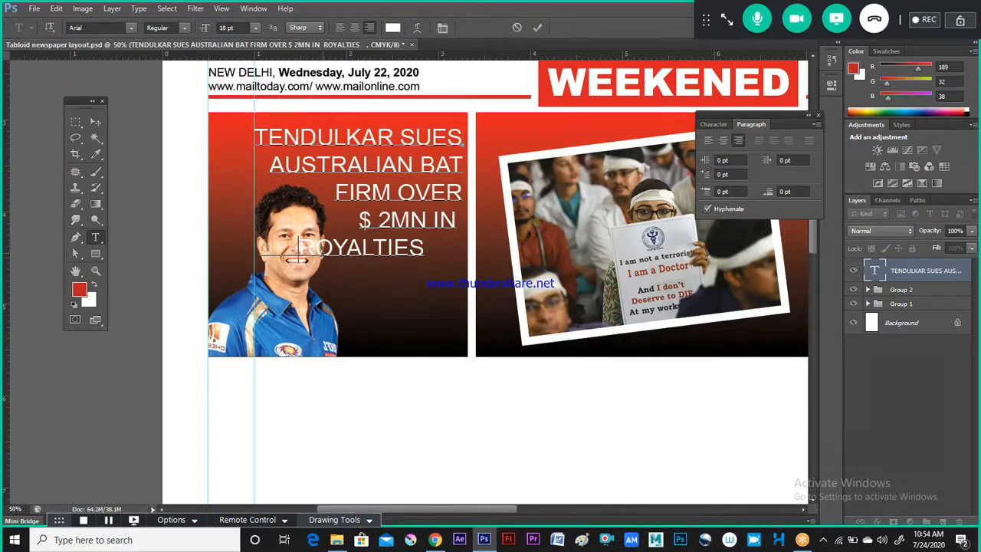
pyautogui.moveTo(300, 251); pyautogui.dragTo(438, 235)
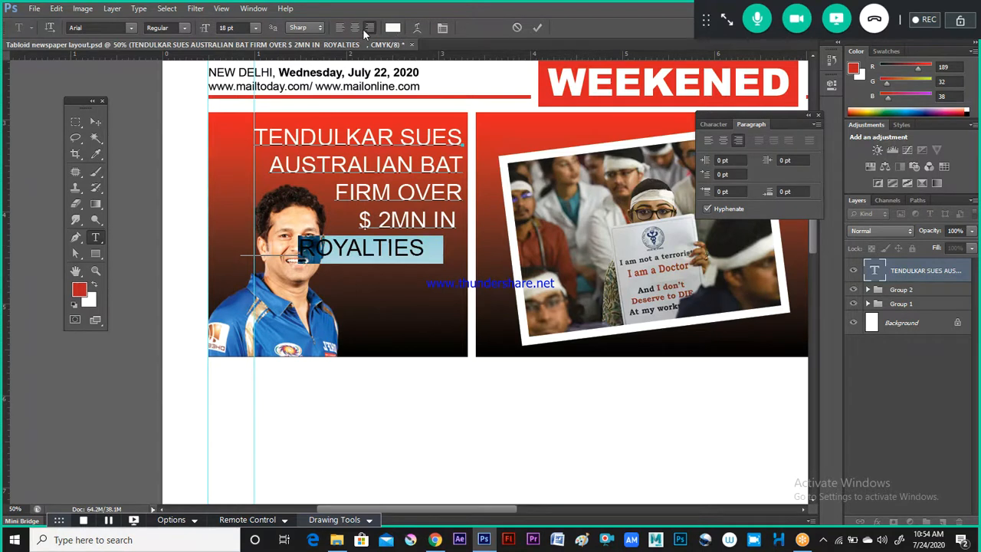
pyautogui.click(292, 254)
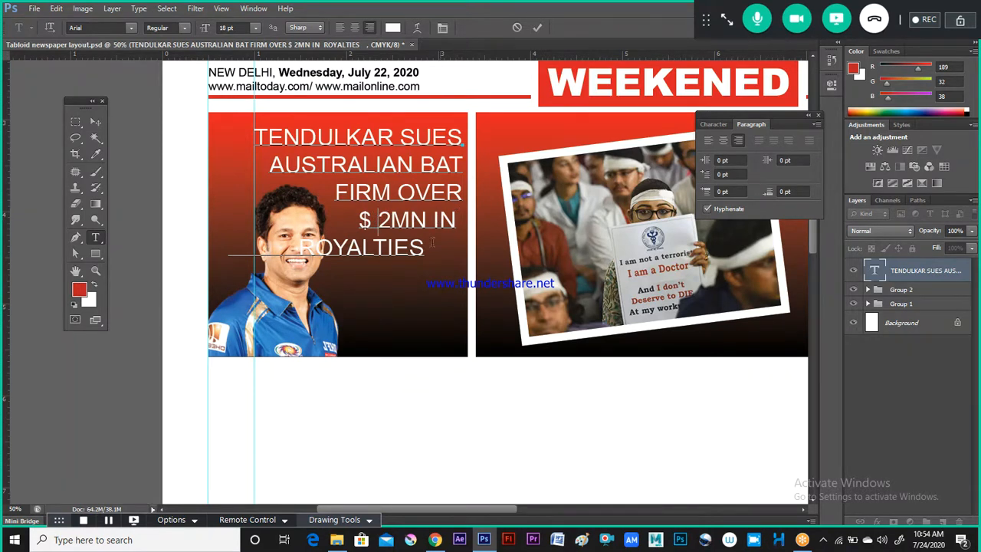
pyautogui.click(377, 250)
pyautogui.hotkey('ctrl', 'z')
pyautogui.click(447, 222)
pyautogui.moveTo(425, 248); pyautogui.dragTo(199, 264)
pyautogui.hotkey('ctrl', 'c')
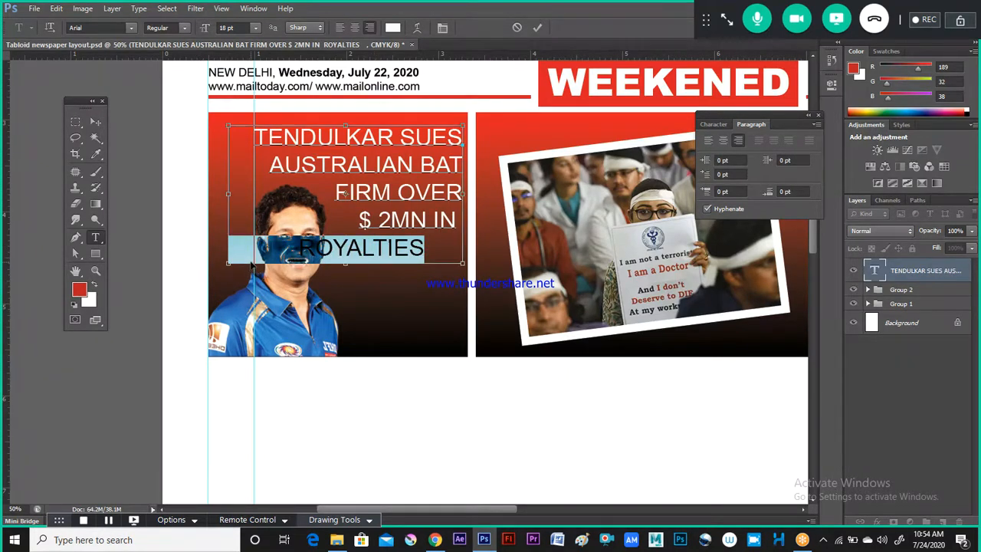
pyautogui.hotkey('ctrl', 'v')
pyautogui.press('ctrl')
pyautogui.hotkey('ctrl', 'Return')
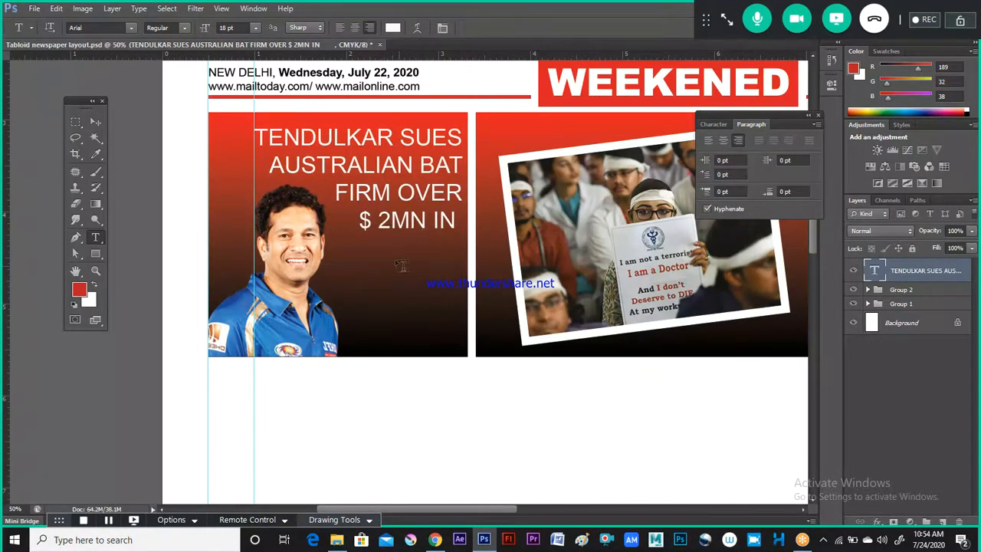
# Step: Paste "ROYALTIES" as a separate text layer below the headline and commit it
pyautogui.click(369, 266)
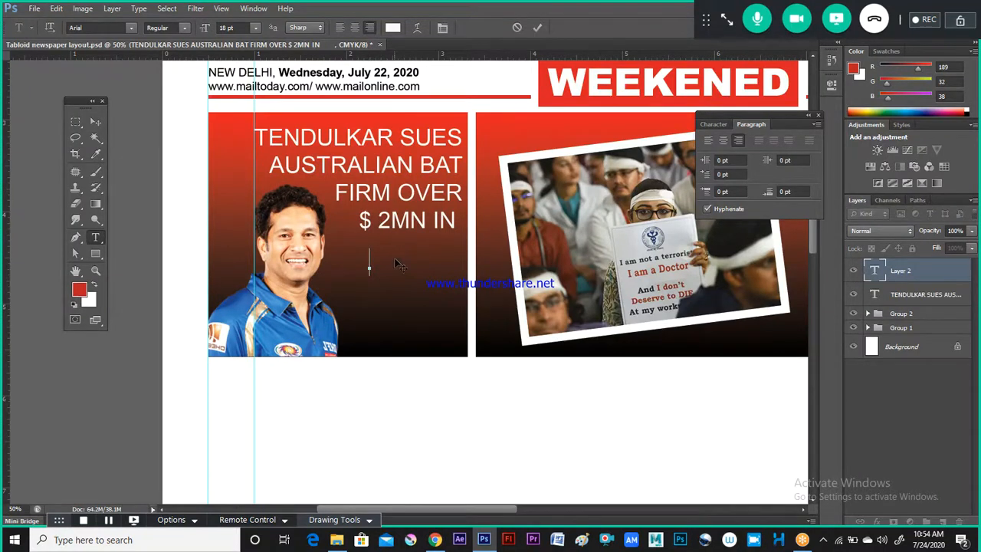
pyautogui.hotkey('ctrl', 'v')
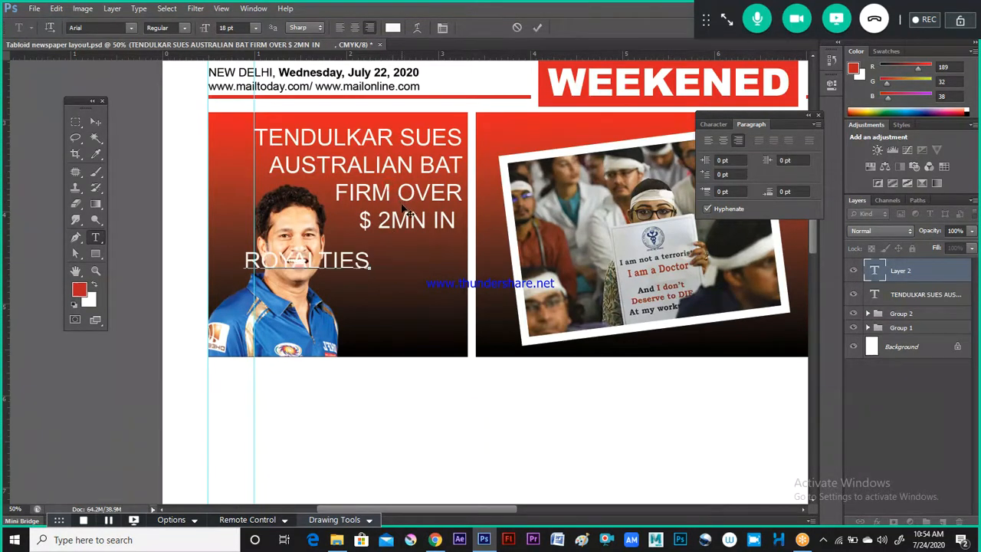
pyautogui.press('ctrl')
pyautogui.hotkey('ctrl', 'Return')
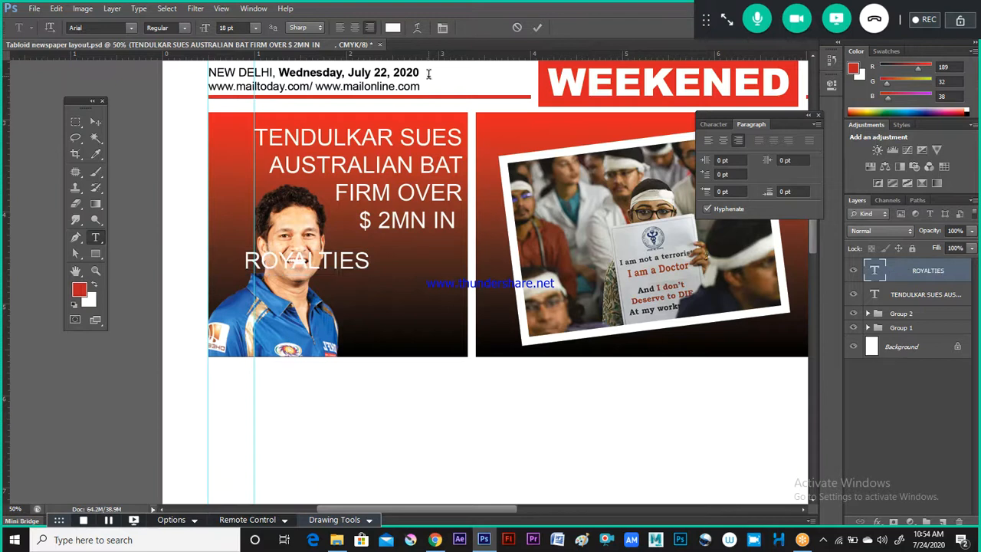
# Step: Move the separate "ROYALTIES" text right and up so it sits directly beneath "$ 2MN IN", clear of the player's face
pyautogui.press('v')
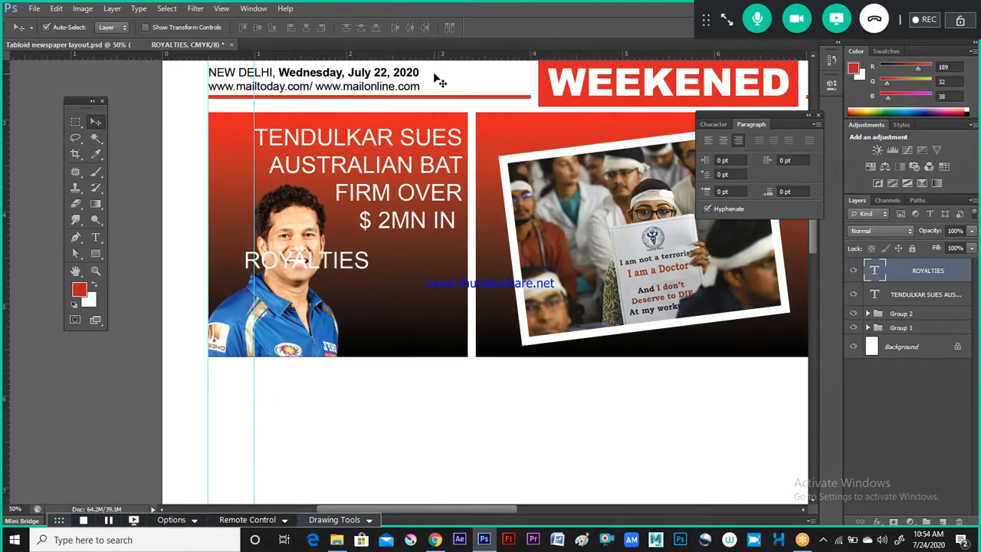
pyautogui.hotkey('shift', 'Up')
pyautogui.hotkey('shift', 'Up')
pyautogui.hotkey('shift', 'Right')
pyautogui.hotkey('shift', 'Right')
pyautogui.hotkey('shift', 'Right')
pyautogui.hotkey('shift', 'Right')
pyautogui.hotkey('shift', 'Right')
pyautogui.hotkey('shift', 'Right')
pyautogui.hotkey('shift', 'Right')
pyautogui.hotkey('shift', 'Right')
pyautogui.hotkey('shift', 'Right')
pyautogui.hotkey('shift', 'Right')
pyautogui.hotkey('shift', 'Right')
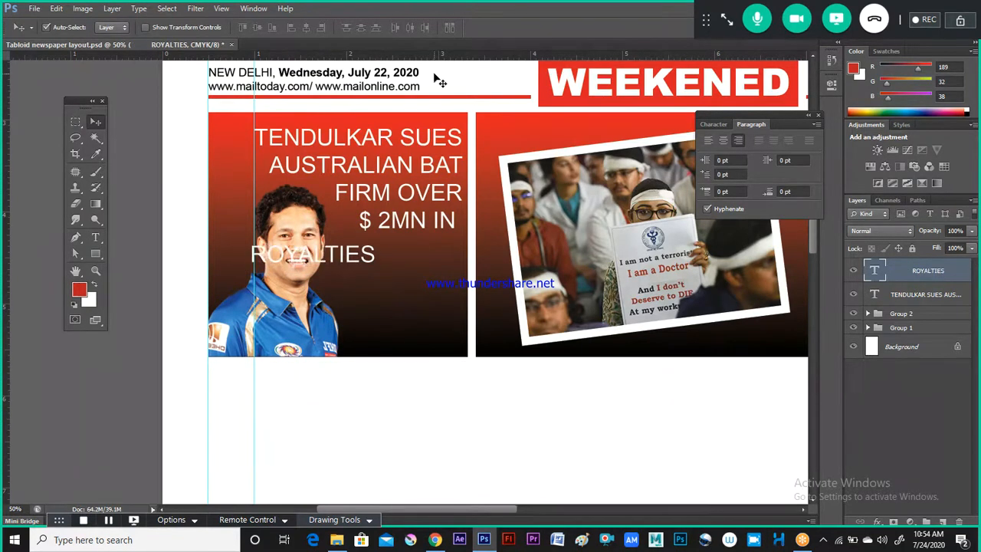
pyautogui.hotkey('shift', 'Right')
pyautogui.hotkey('shift', 'Right')
pyautogui.hotkey('shift', 'Right')
pyautogui.hotkey('shift', 'Right')
pyautogui.hotkey('shift', 'Right')
pyautogui.hotkey('shift', 'Right')
pyautogui.hotkey('shift', 'Right')
pyautogui.hotkey('shift', 'Right')
pyautogui.hotkey('shift', 'Right')
pyautogui.hotkey('shift', 'Right')
pyautogui.hotkey('shift', 'Right')
pyautogui.hotkey('shift', 'Right')
pyautogui.hotkey('shift', 'Right')
pyautogui.hotkey('shift', 'Right')
pyautogui.hotkey('shift', 'Right')
pyautogui.hotkey('shift', 'Right')
pyautogui.hotkey('shift', 'Right')
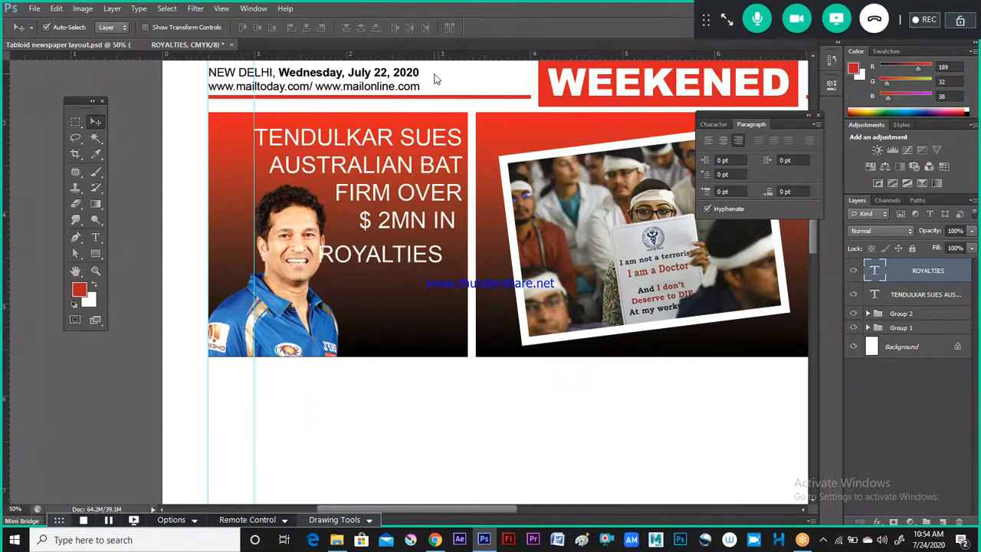
pyautogui.hotkey('shift', 'Right')
pyautogui.hotkey('shift', 'Up')
pyautogui.hotkey('shift', 'Up')
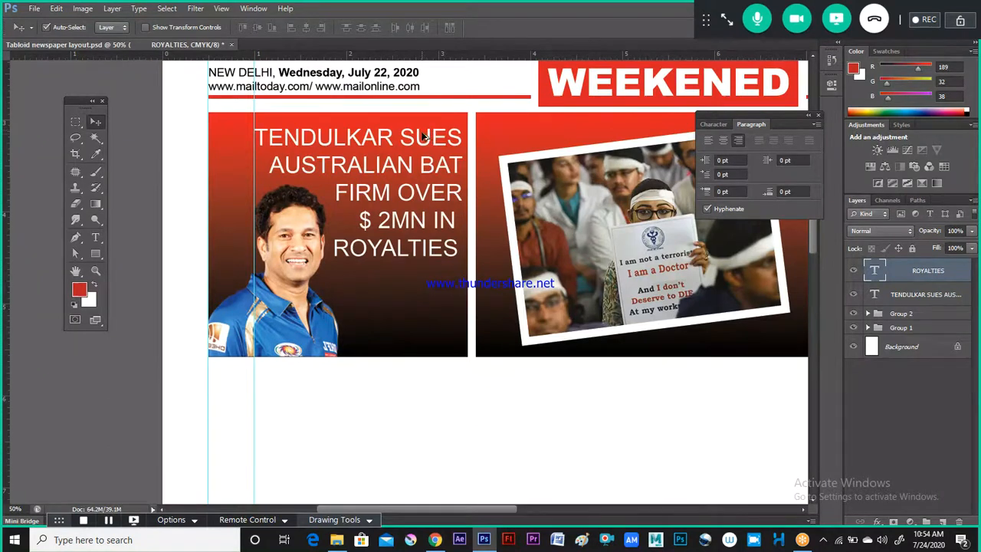
# Step: Check the Mail Today reference page and draw a circle about 239 px in diameter below "ROYALTIES" with the Ellipse Tool
pyautogui.hotkey('alt', 'Tab')
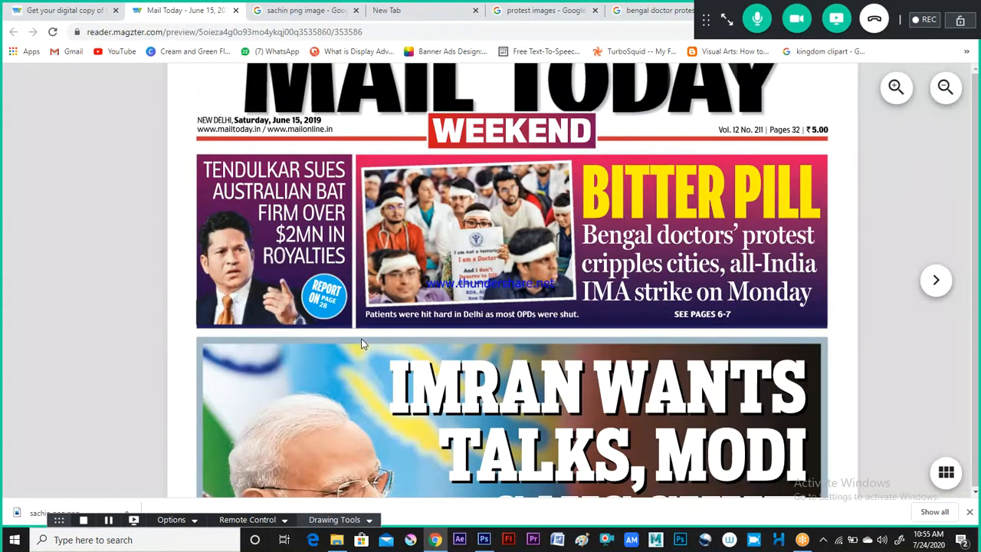
pyautogui.hotkey('alt', 'Tab')
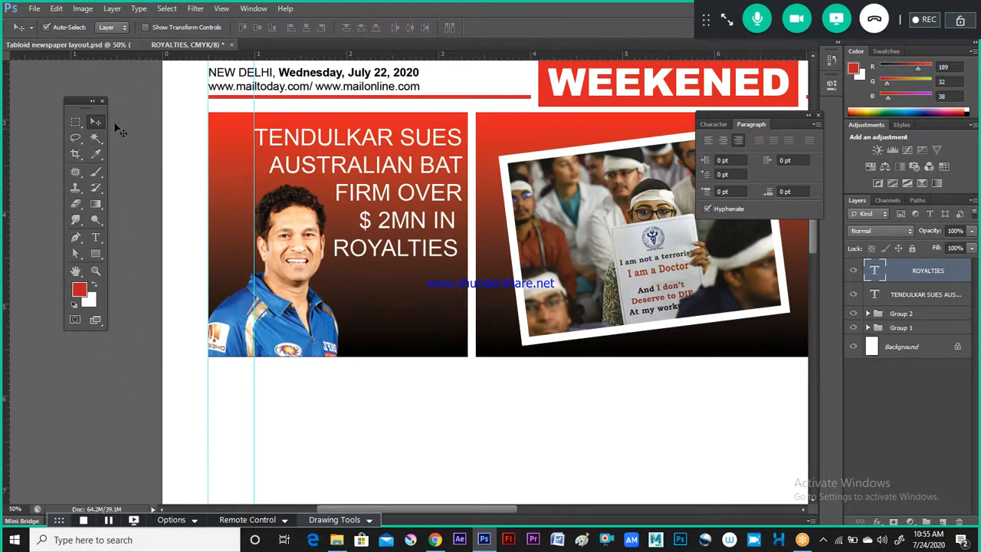
pyautogui.click(97, 255)
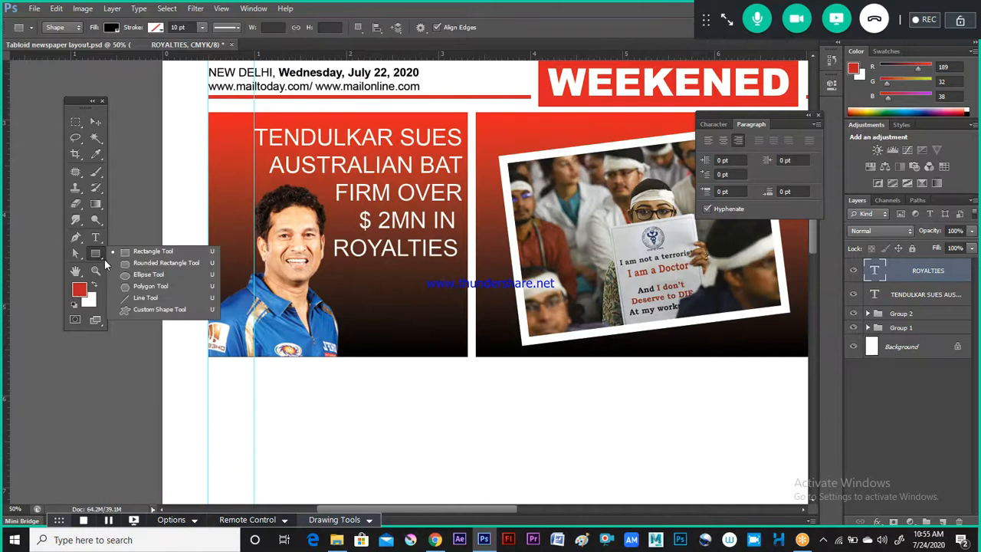
pyautogui.click(146, 275)
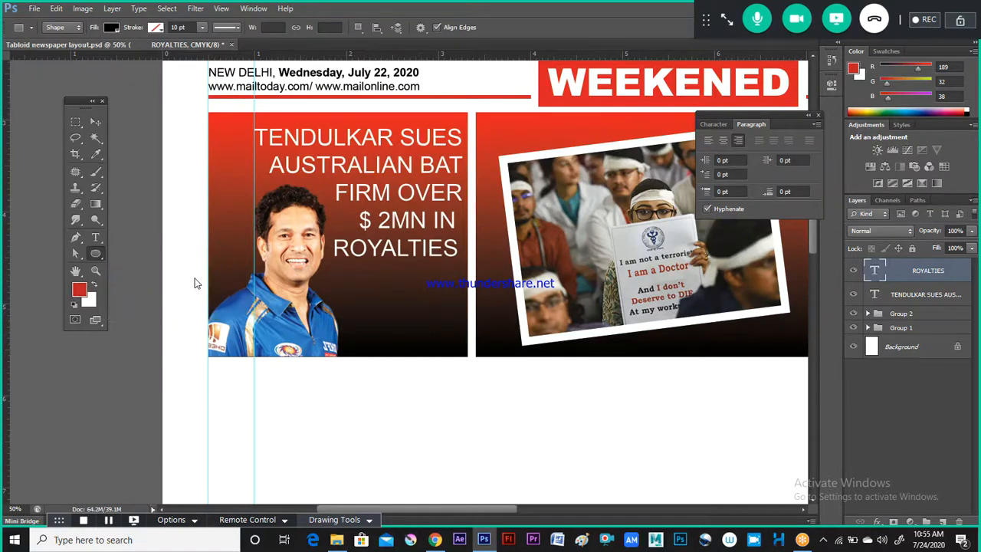
pyautogui.click(421, 28)
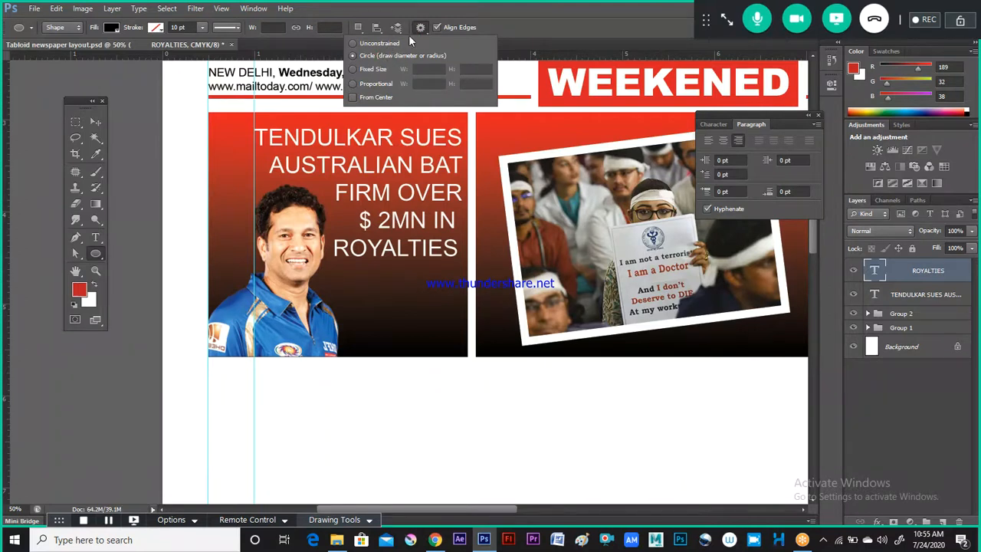
pyautogui.click(420, 28)
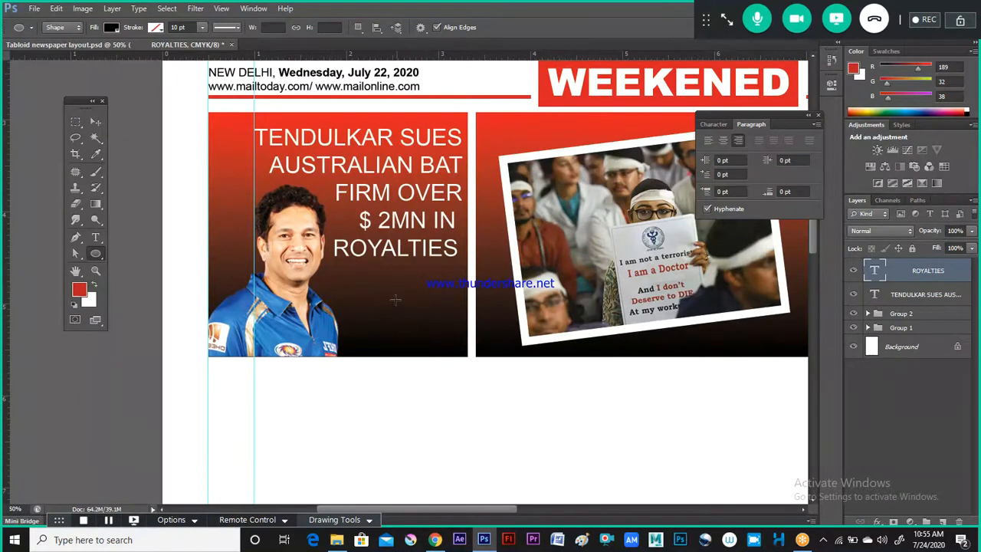
pyautogui.moveTo(378, 286); pyautogui.dragTo(460, 358)
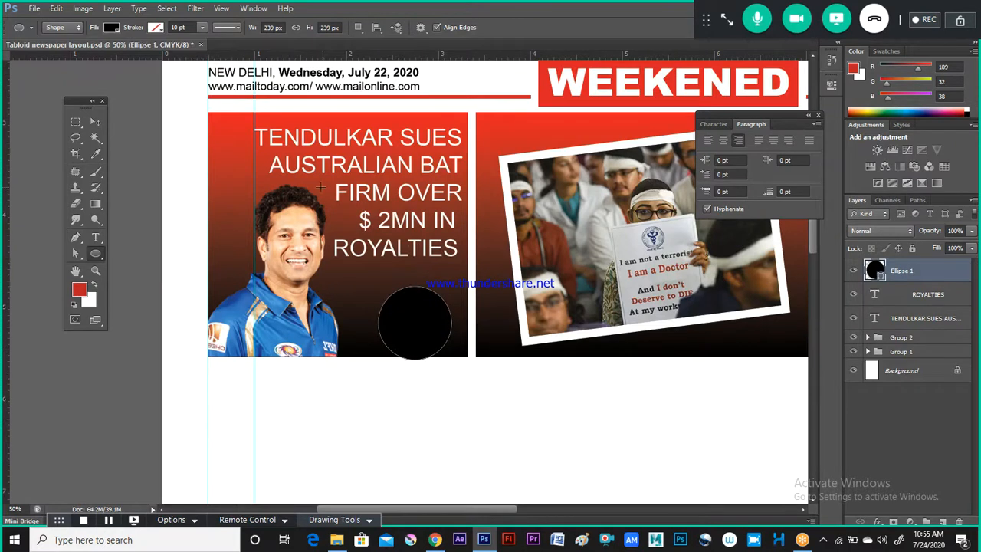
# Step: Fill the circle with a medium grey swatch and move it slightly up so it fits inside the story box
pyautogui.click(112, 28)
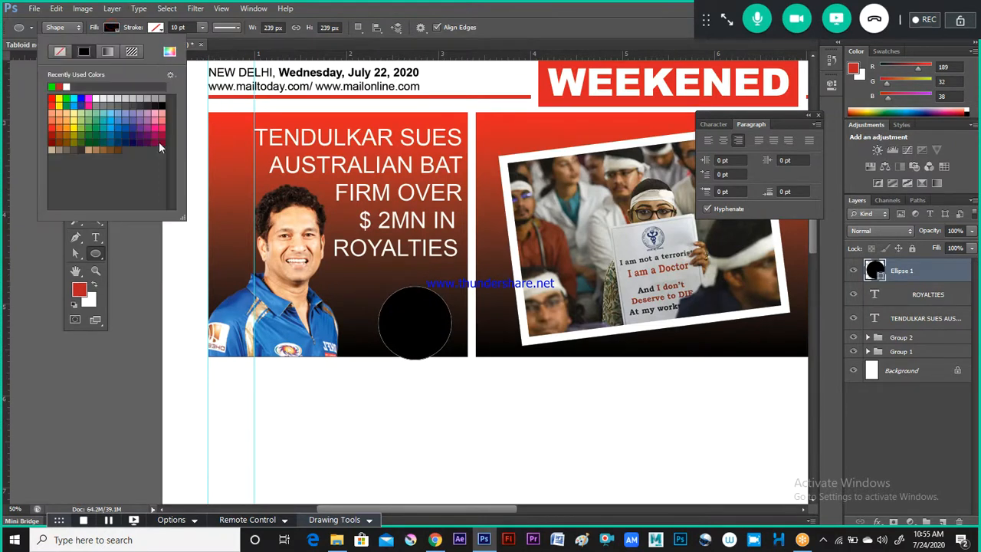
pyautogui.click(141, 98)
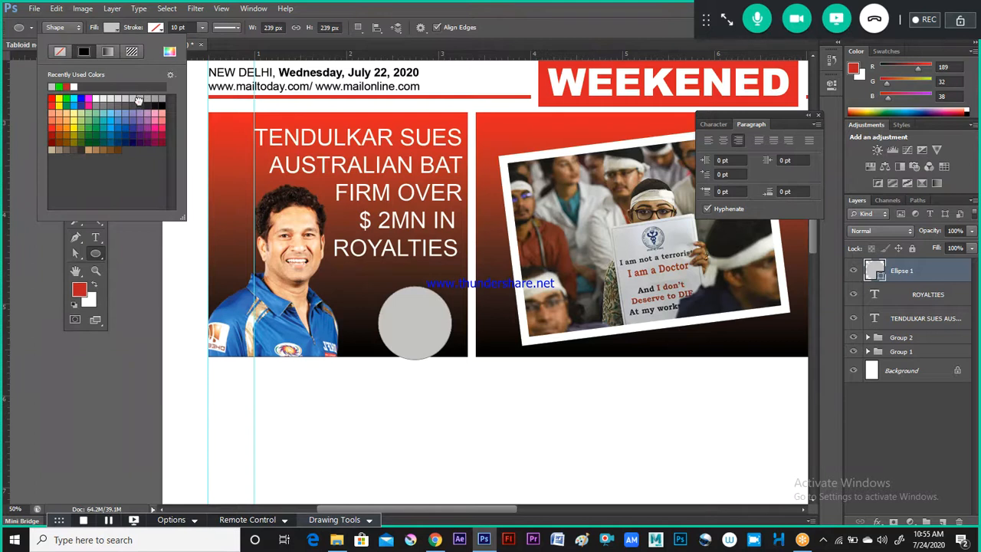
pyautogui.click(161, 99)
pyautogui.click(153, 98)
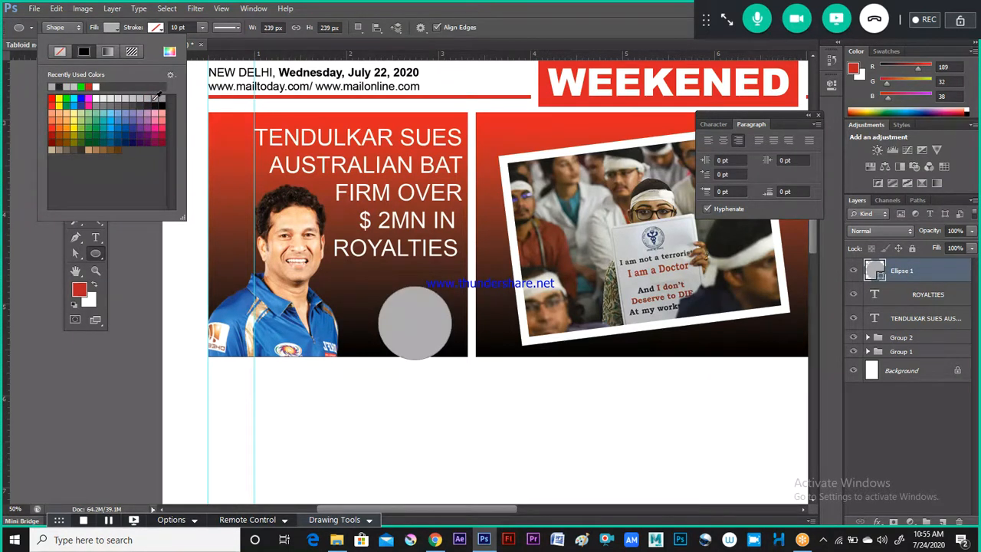
pyautogui.click(153, 99)
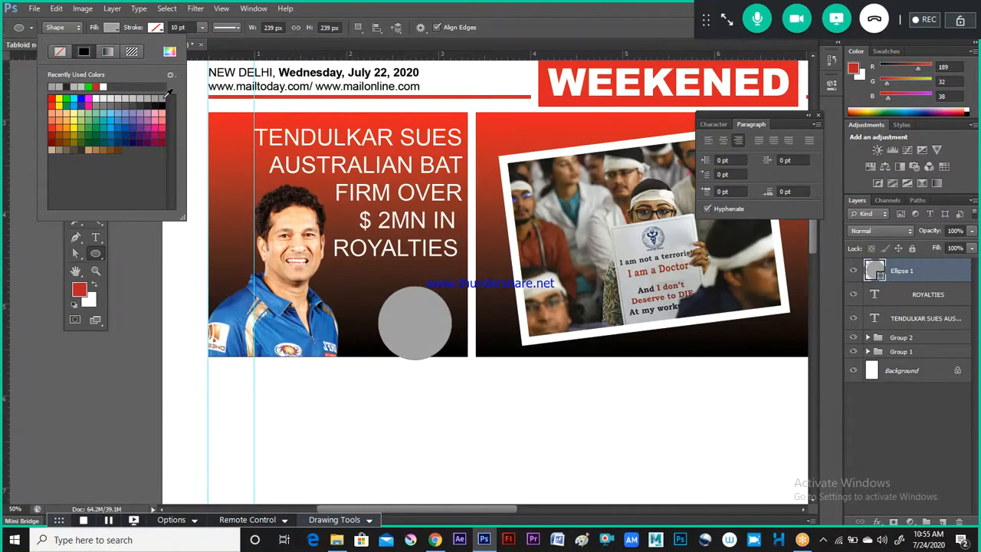
pyautogui.click(162, 98)
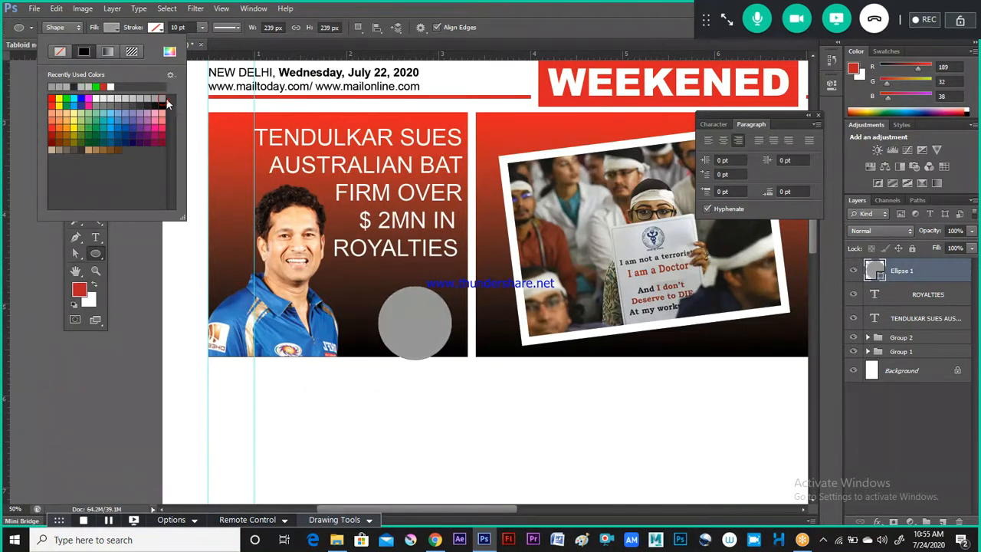
pyautogui.click(183, 15)
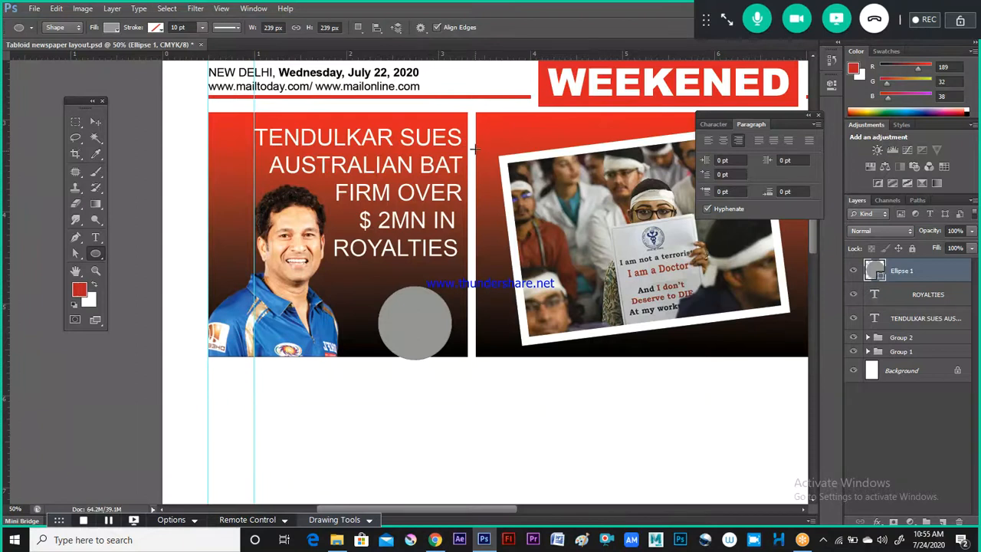
pyautogui.press('v')
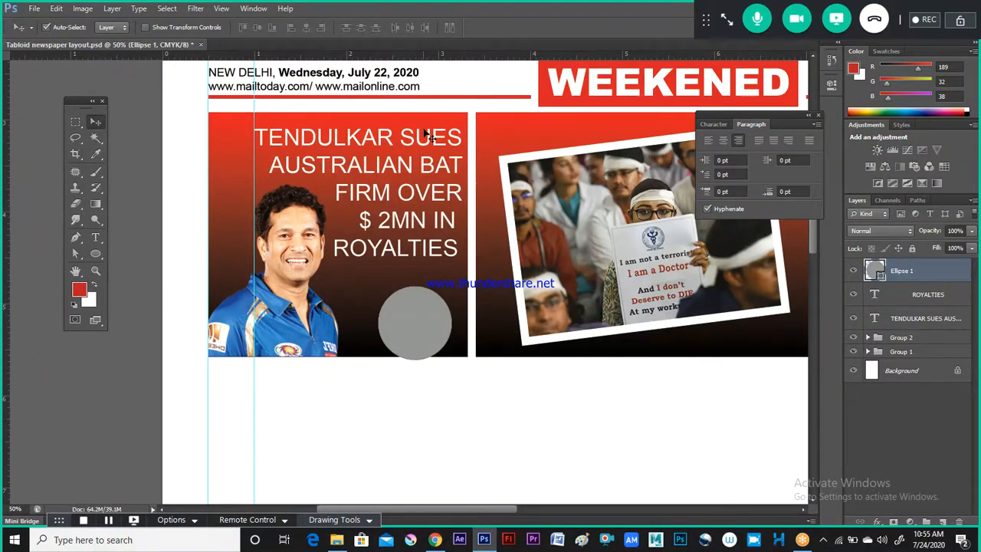
pyautogui.moveTo(423, 309); pyautogui.dragTo(416, 297)
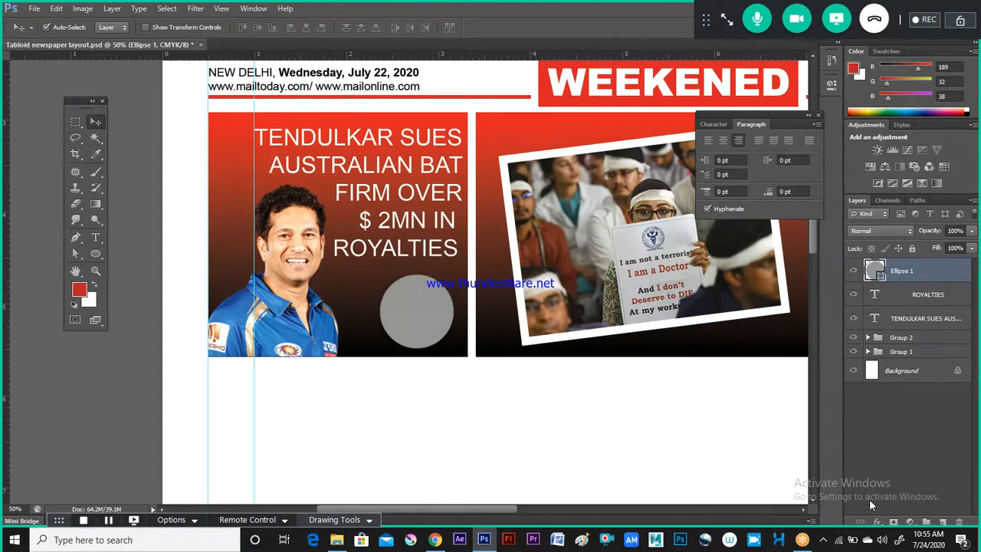
# Step: Add an outside Stroke layer style to the grey circle in near-white (fdfefe), slightly thicker than the default size
pyautogui.click(877, 521)
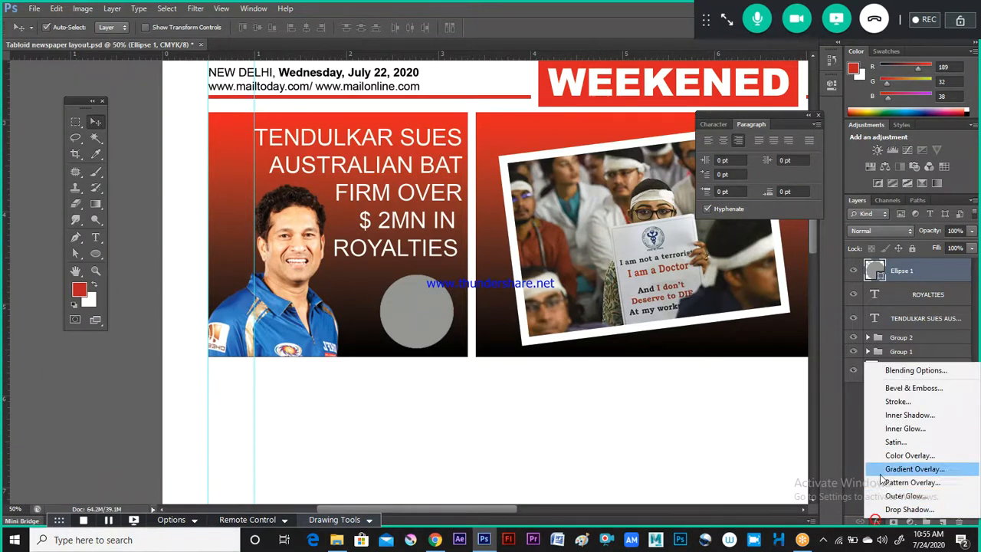
pyautogui.click(896, 402)
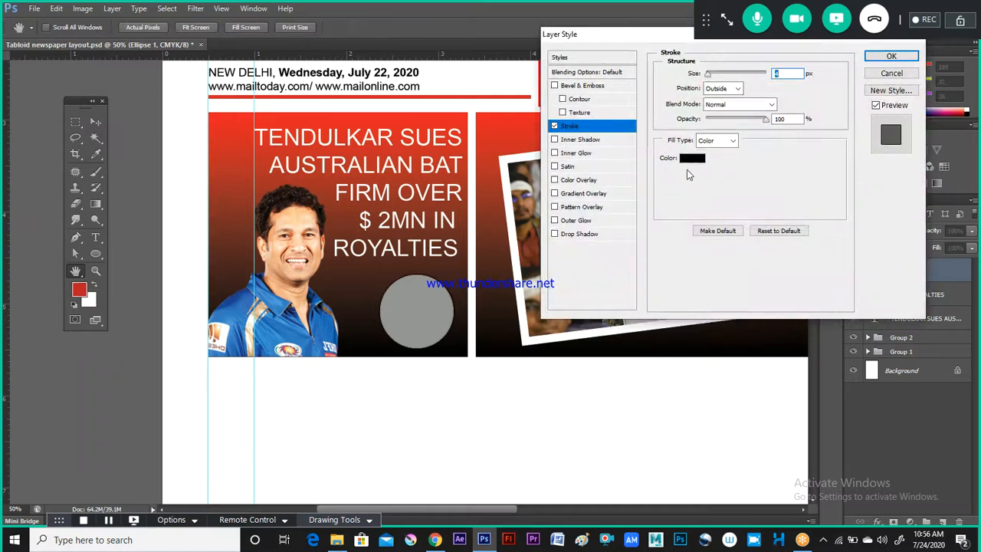
pyautogui.click(697, 159)
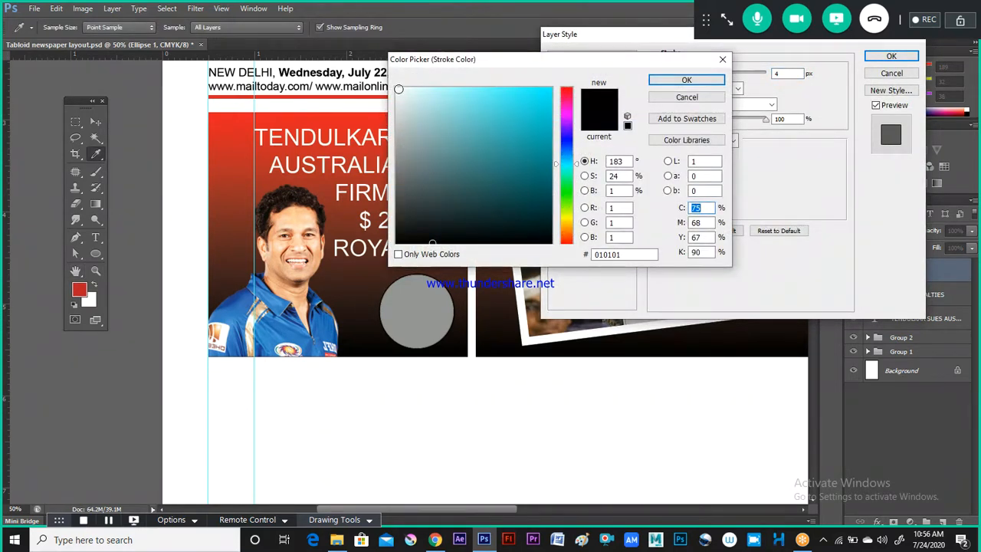
pyautogui.click(397, 89)
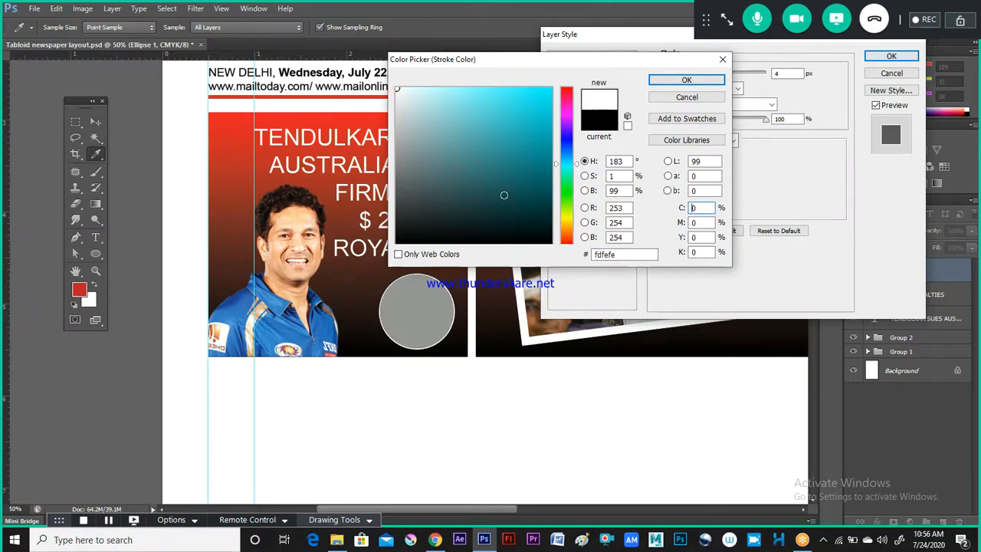
pyautogui.click(679, 81)
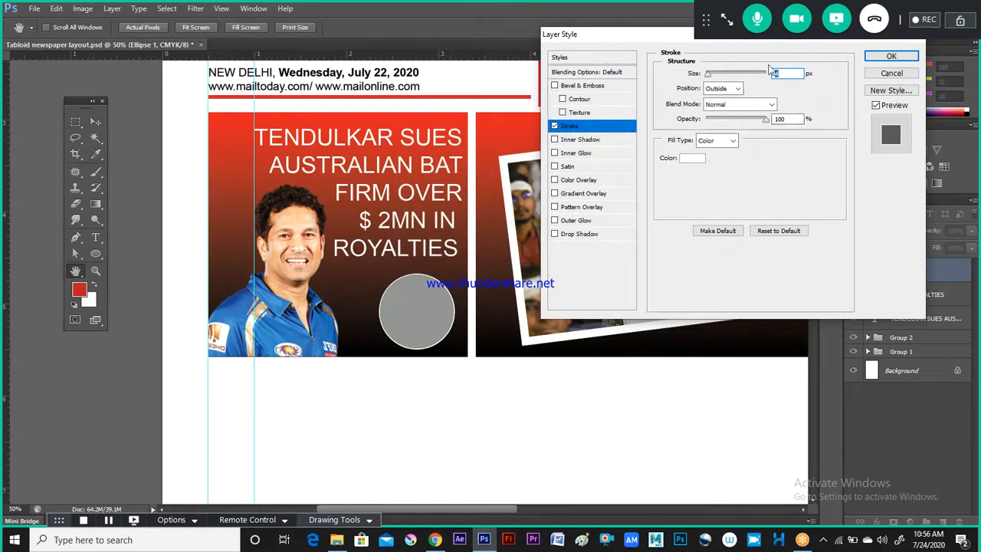
pyautogui.click(711, 73)
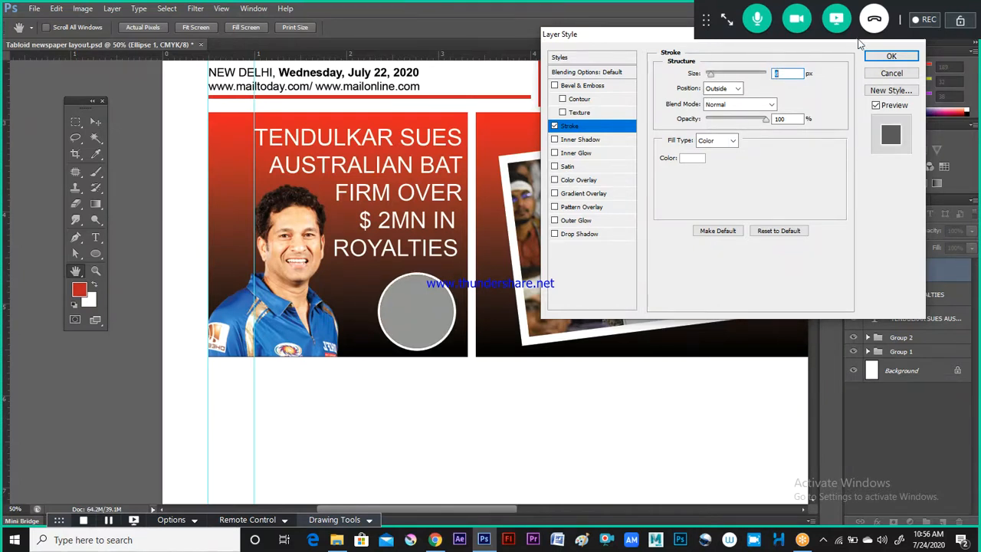
pyautogui.click(874, 57)
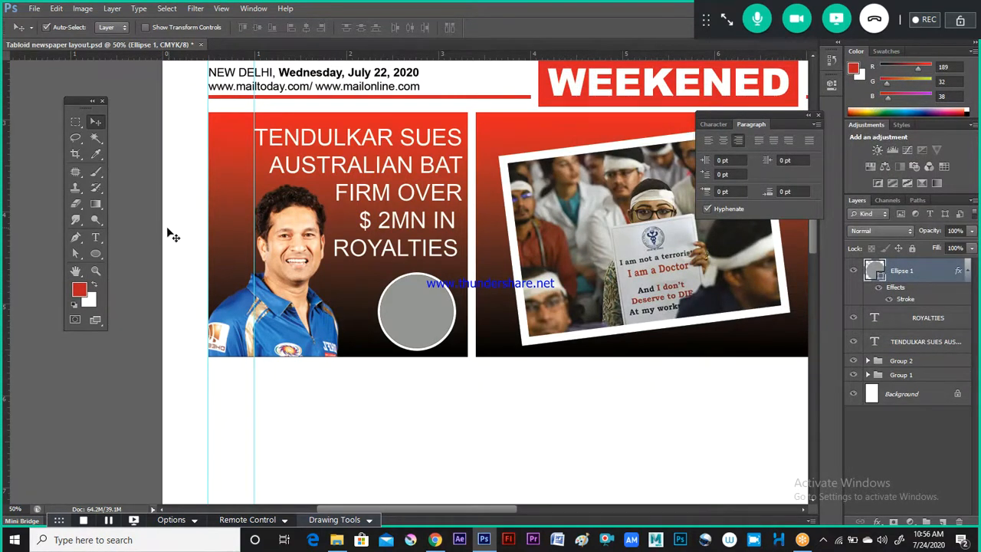
# Step: Start a new text layer on the grey circle, keeping the near-white text colour (fcf9f9) and choosing Arial Bold
pyautogui.click(96, 238)
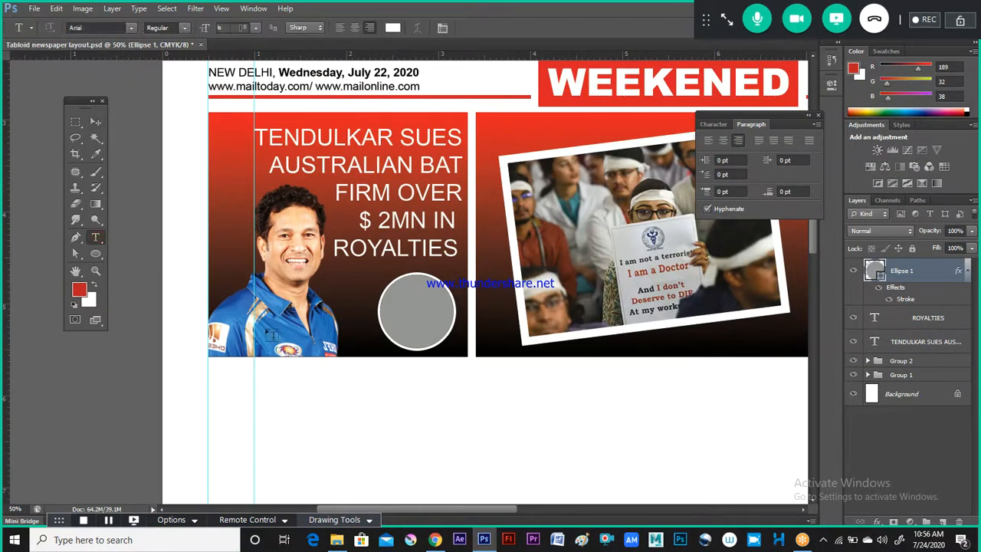
pyautogui.click(300, 396)
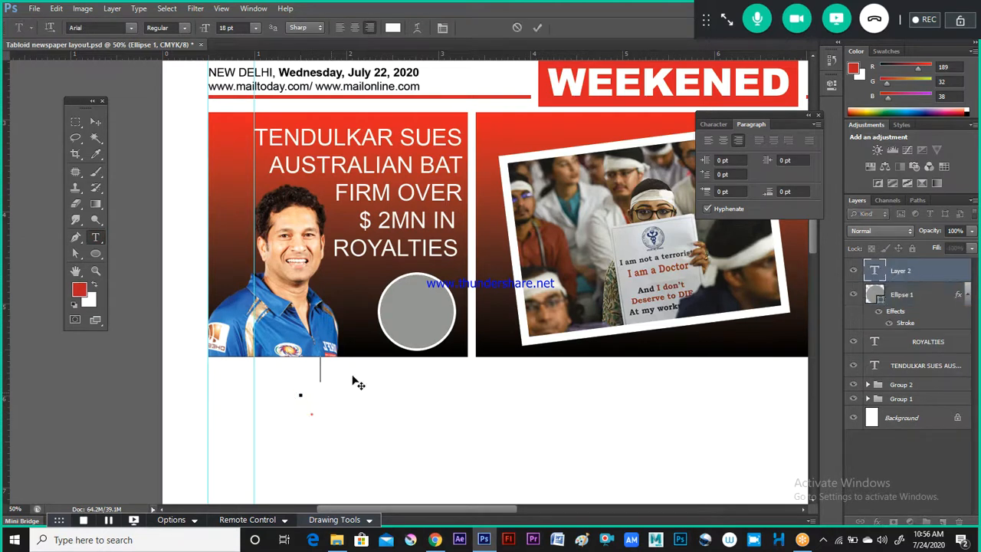
pyautogui.click(413, 337)
pyautogui.click(393, 28)
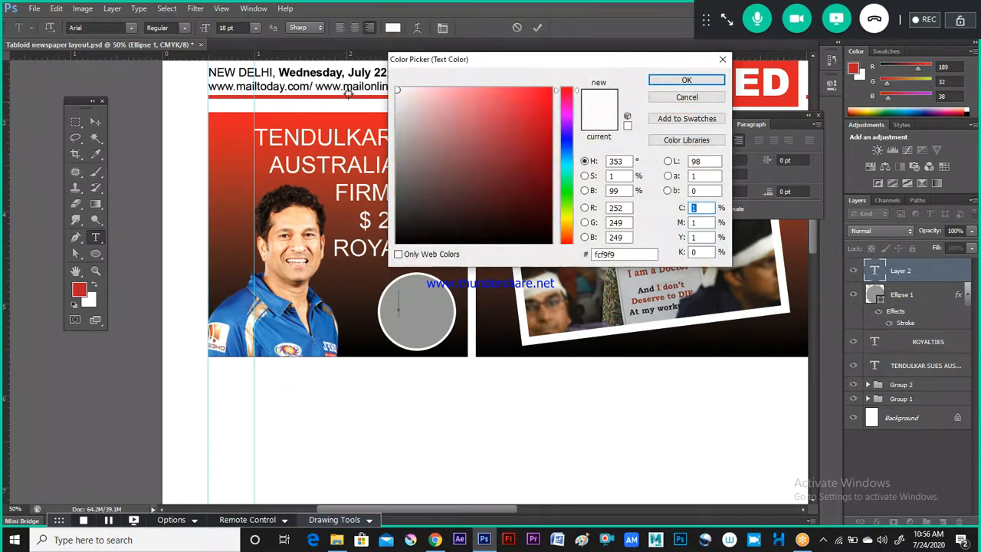
pyautogui.click(687, 80)
pyautogui.hotkey('alt', 'Tab')
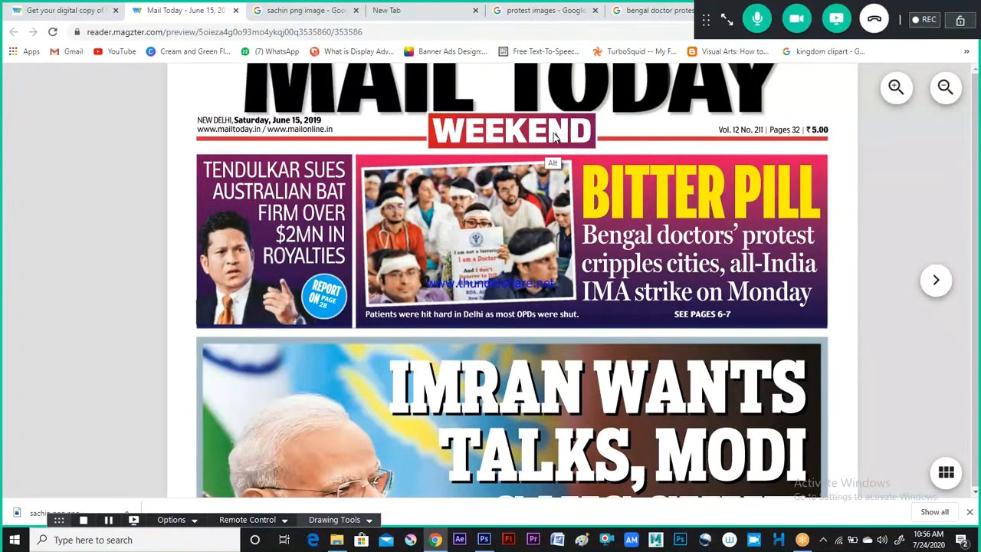
pyautogui.hotkey('alt', 'Tab')
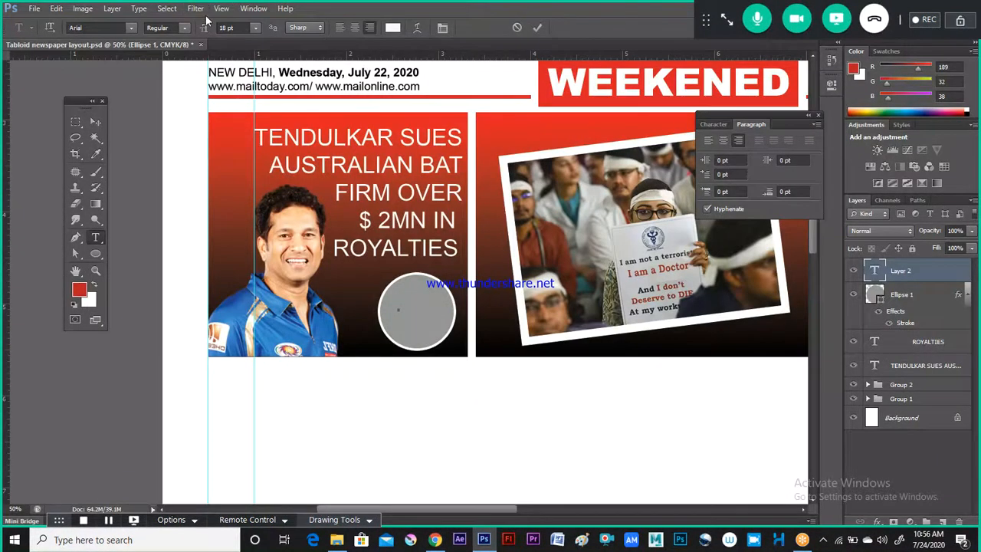
pyautogui.click(184, 29)
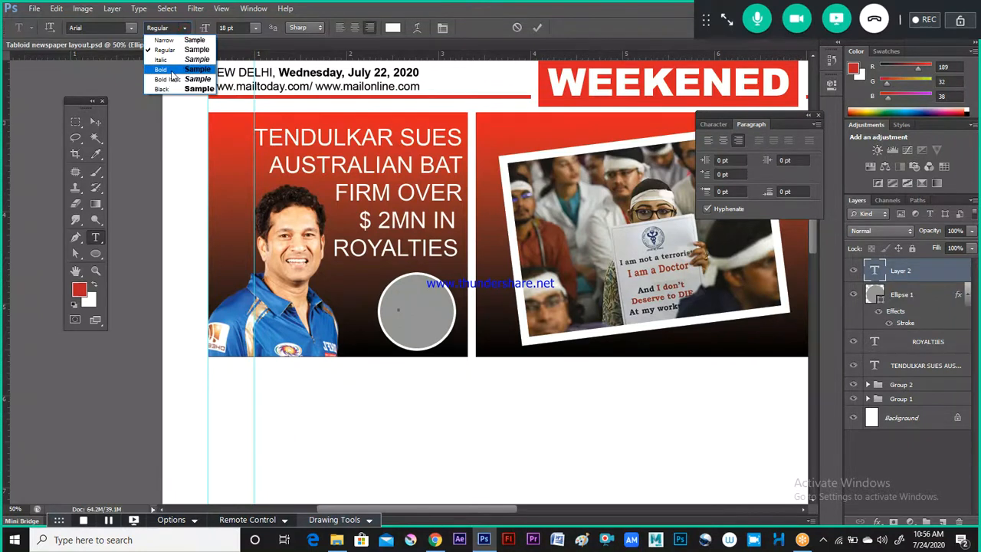
pyautogui.click(176, 71)
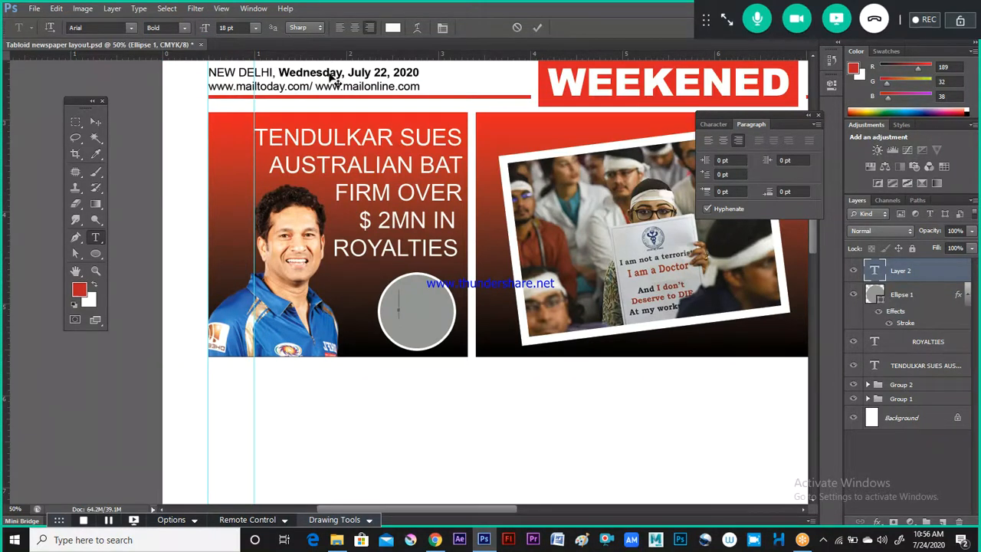
# Step: Enter "REPORT" and "ON" on two lines, checking the wording against the Mail Today reference page
pyautogui.write('RE')
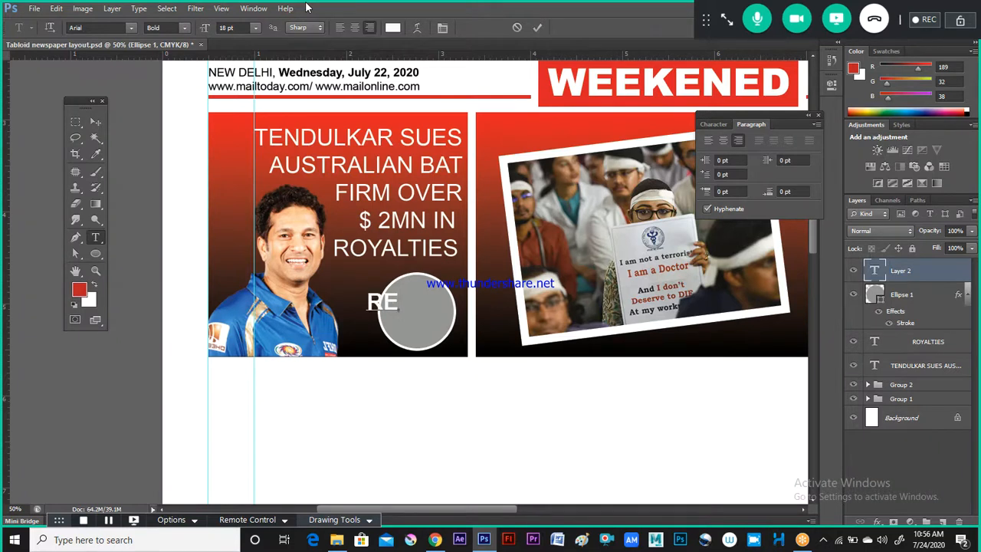
pyautogui.write('PORT')
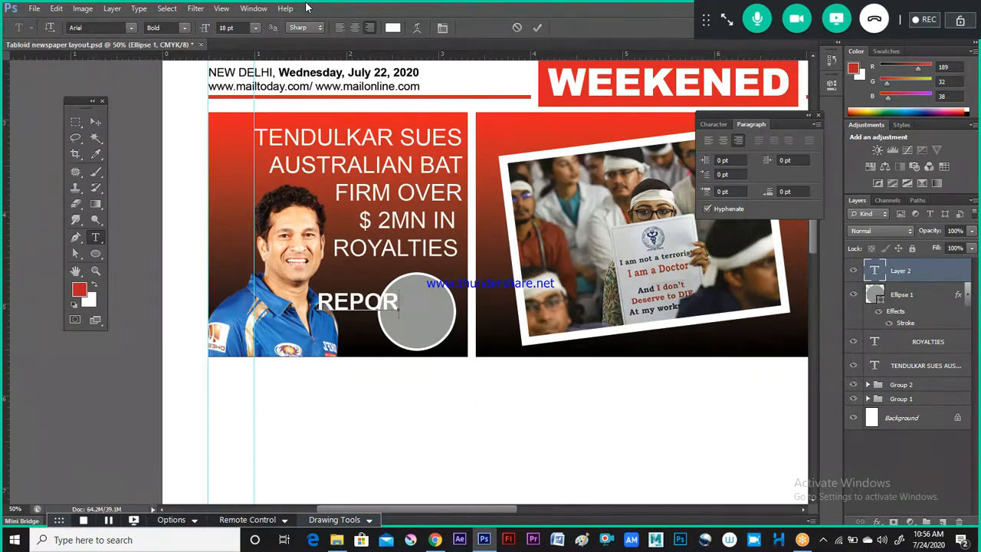
pyautogui.hotkey('alt', 'Tab')
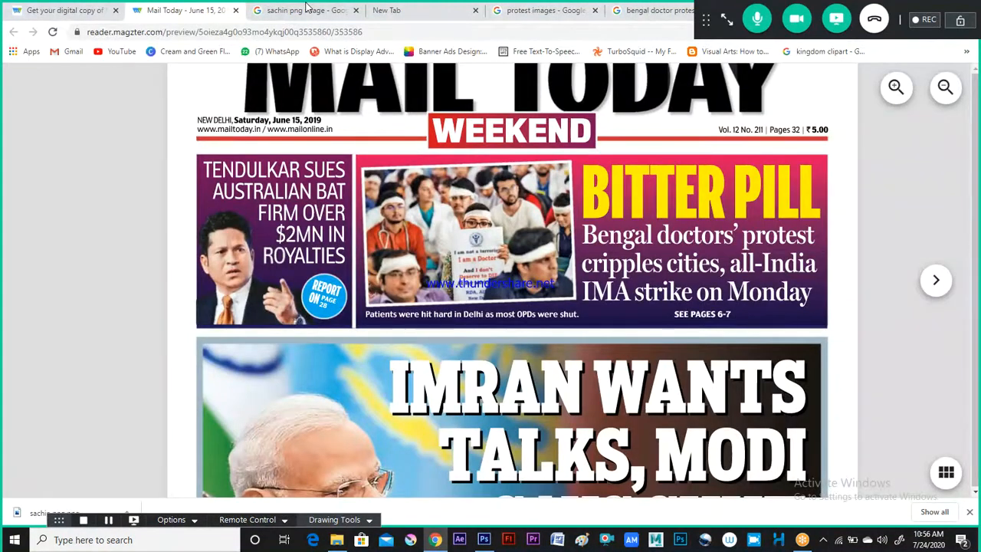
pyautogui.hotkey('alt', 'Tab')
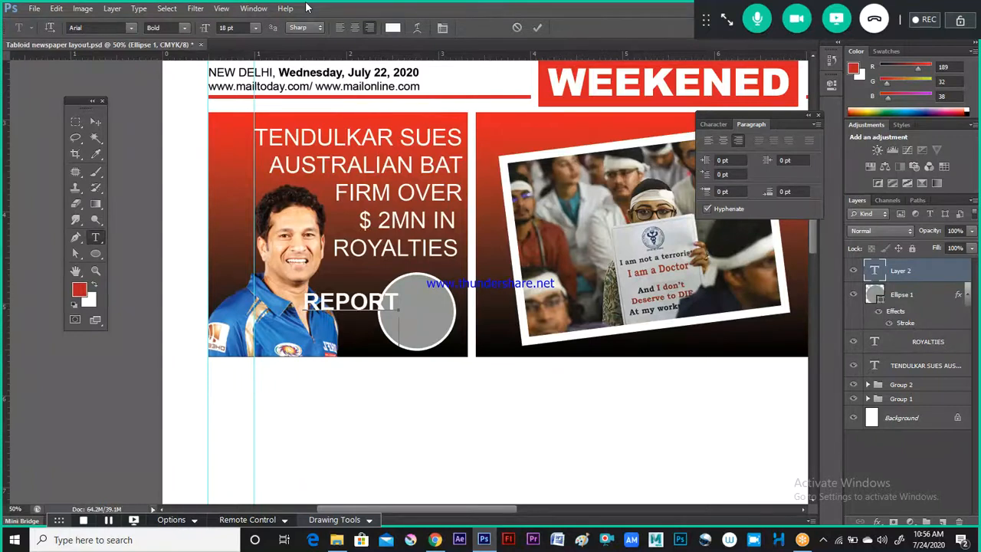
pyautogui.press('Return')
pyautogui.write('ON')
# Step: Left-align "REPORT ON" at 12 pt and move it slightly left and up onto the grey circle
pyautogui.hotkey('ctrl', 'a')
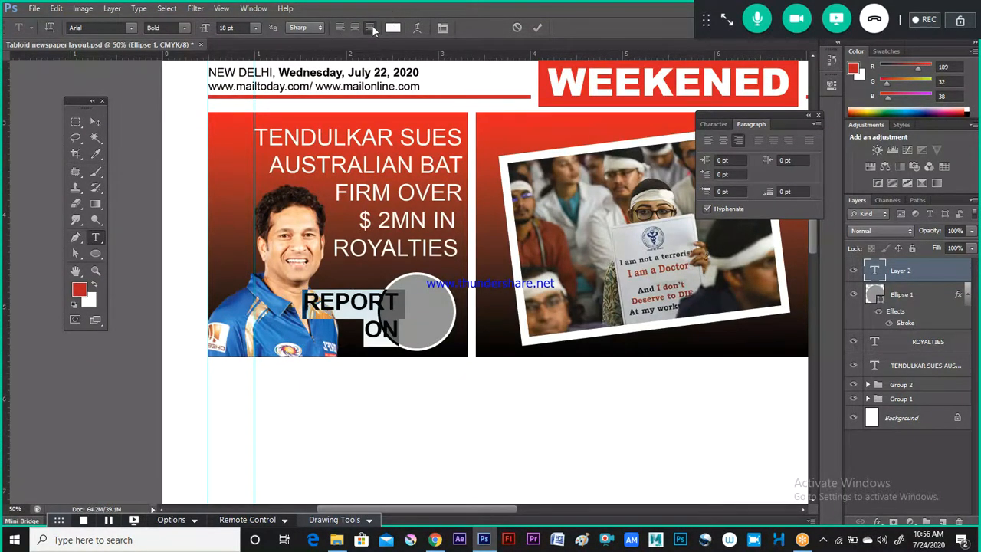
pyautogui.click(337, 28)
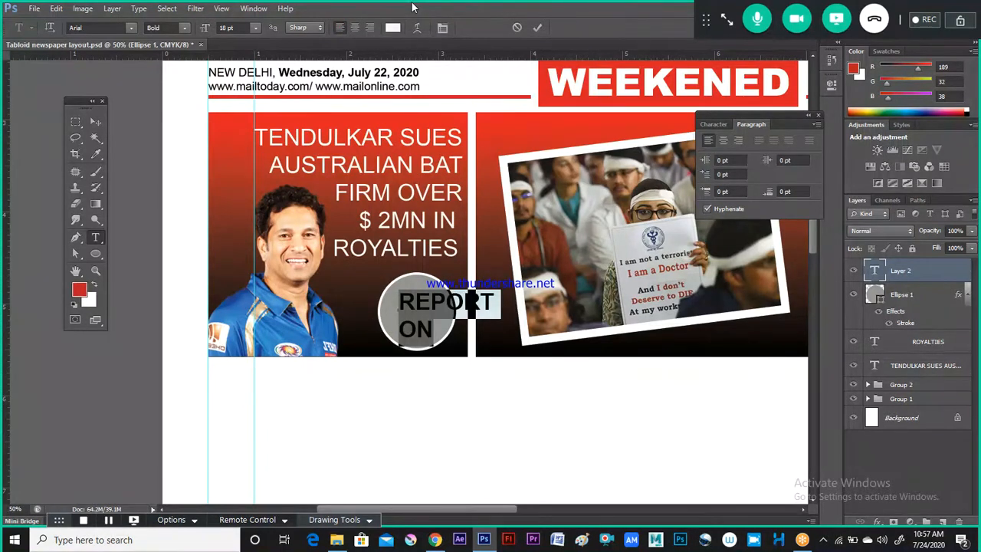
pyautogui.click(253, 29)
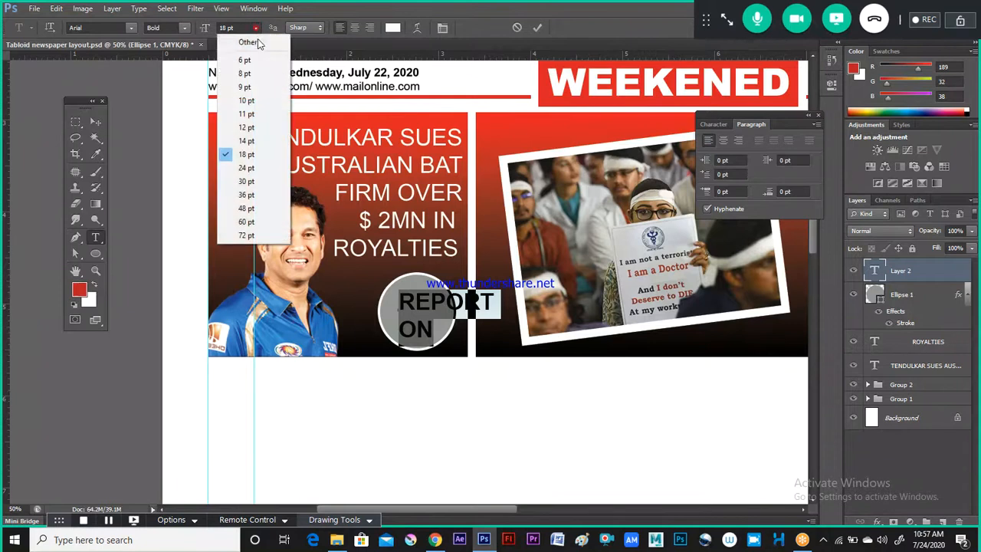
pyautogui.click(259, 140)
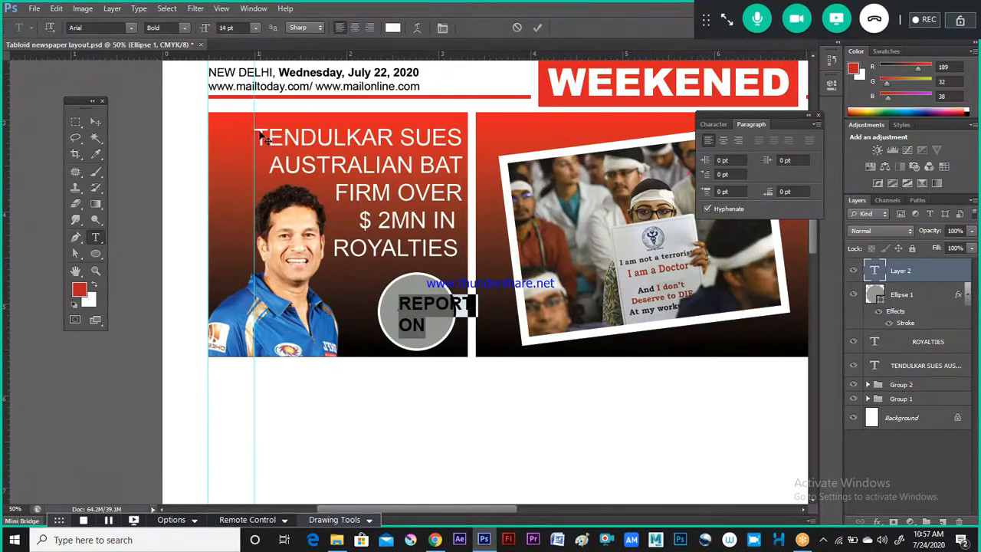
pyautogui.click(256, 27)
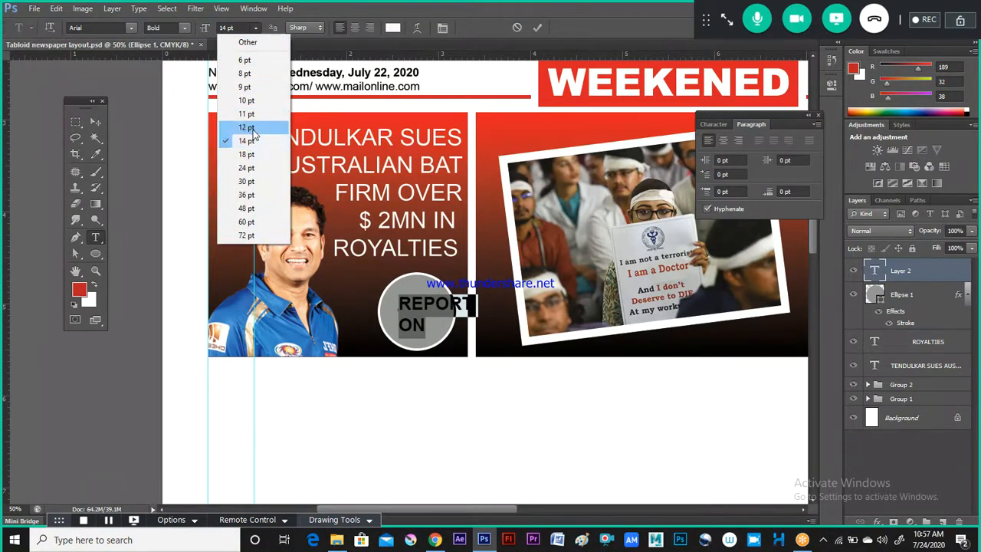
pyautogui.click(247, 127)
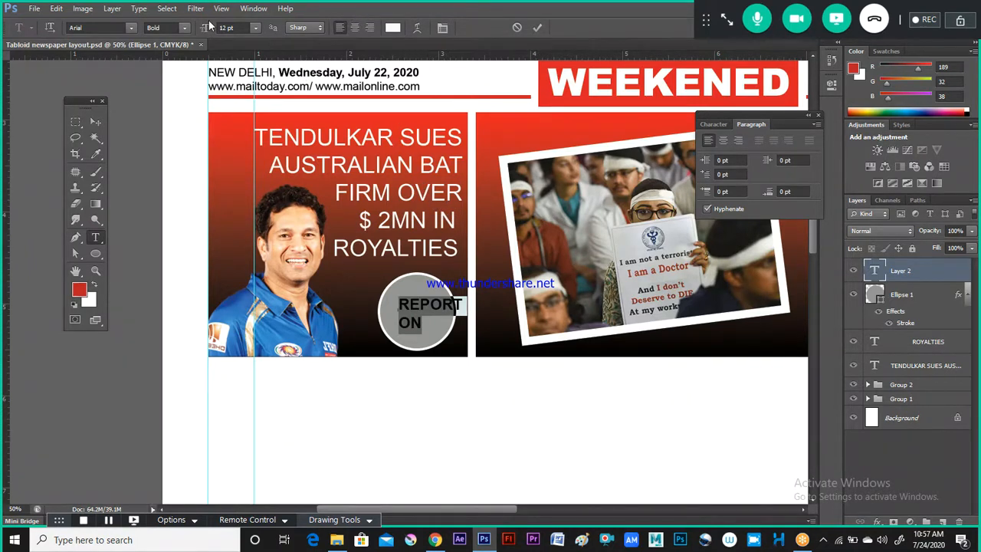
pyautogui.click(539, 28)
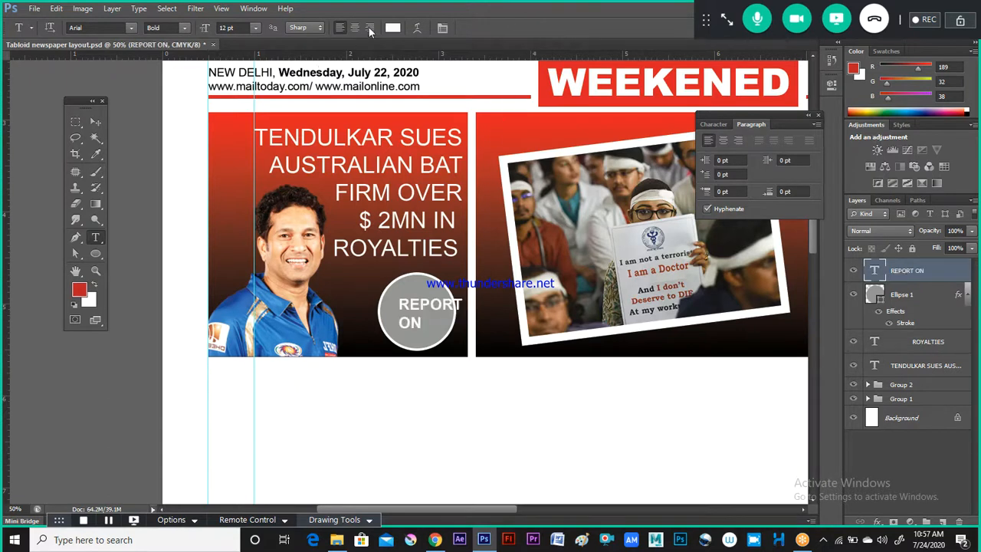
pyautogui.click(95, 121)
pyautogui.moveTo(427, 305); pyautogui.dragTo(416, 301)
# Step: Set the "REPORT ON" text to 10 pt in the Arial Black style
pyautogui.press('t')
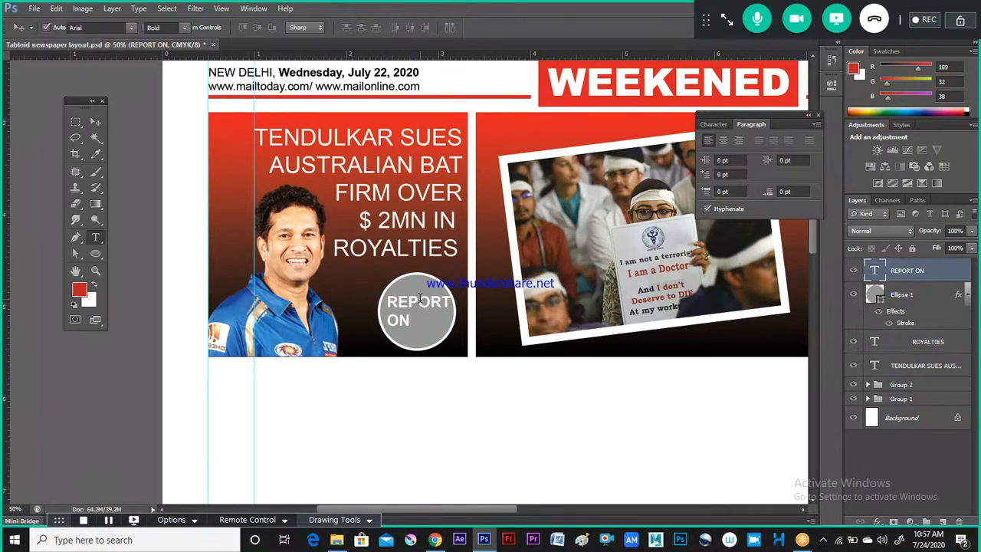
pyautogui.click(422, 303)
pyautogui.hotkey('ctrl', 'a')
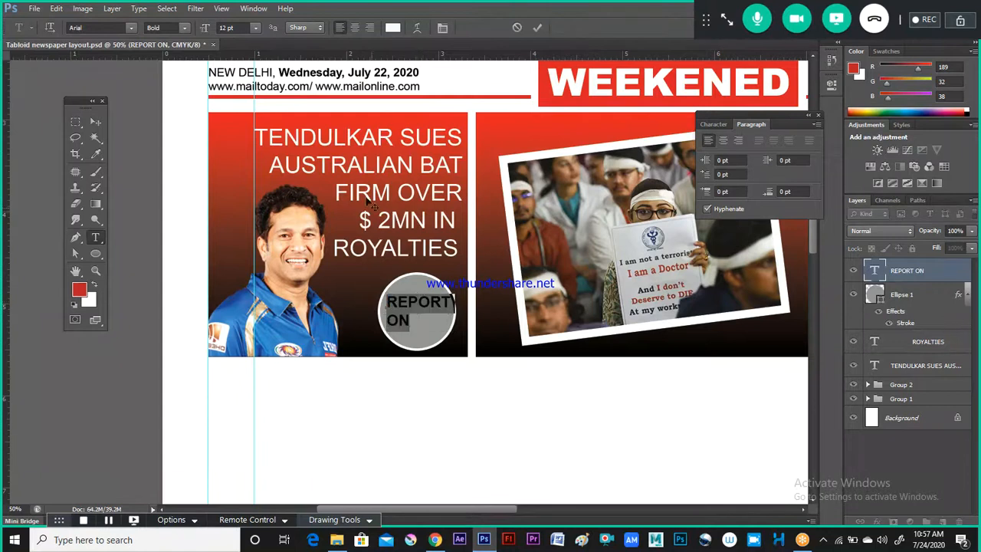
pyautogui.click(257, 28)
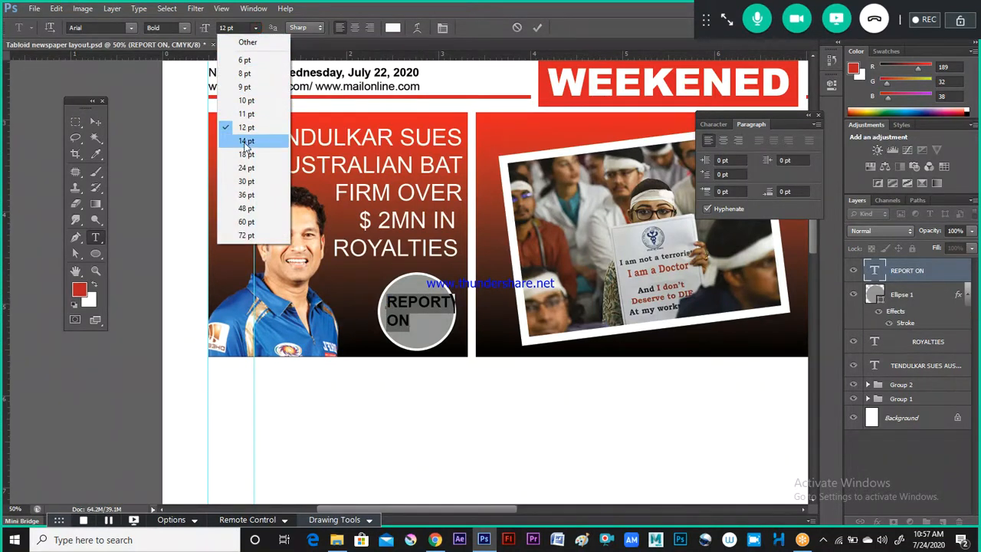
pyautogui.click(246, 101)
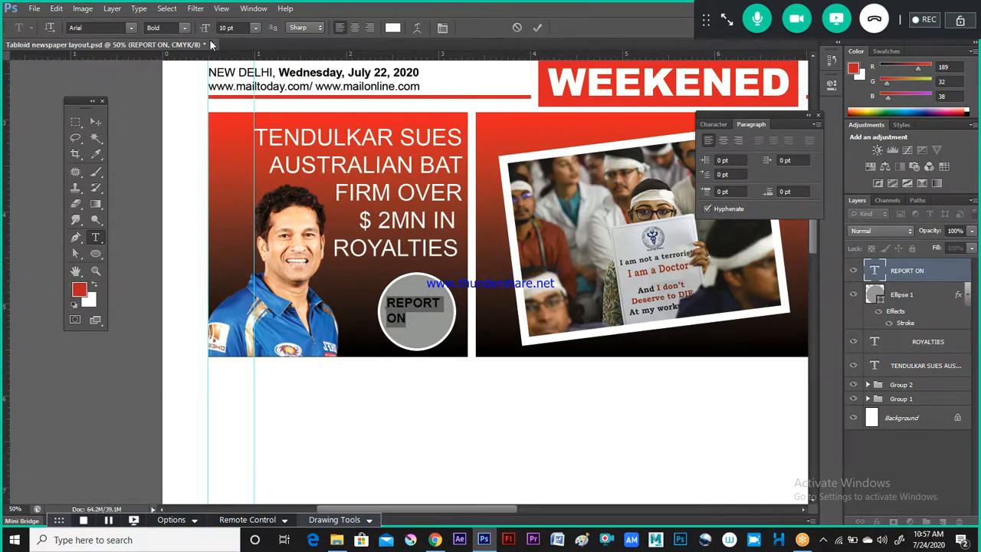
pyautogui.click(184, 28)
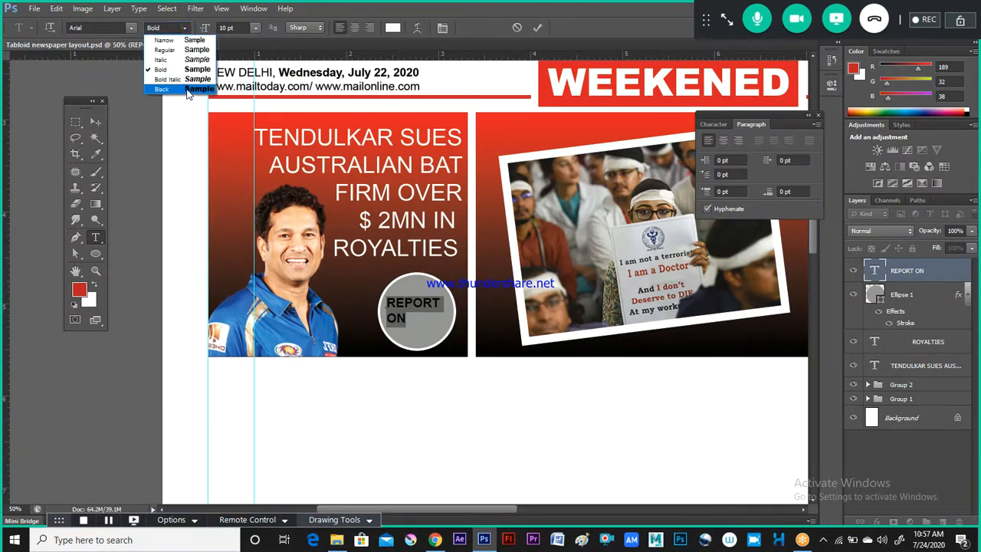
pyautogui.click(187, 91)
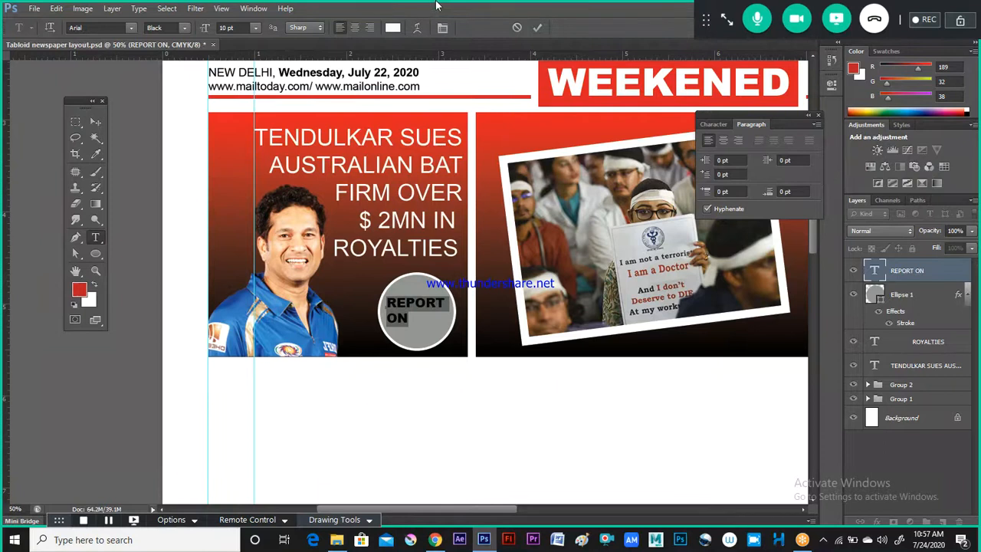
pyautogui.click(536, 28)
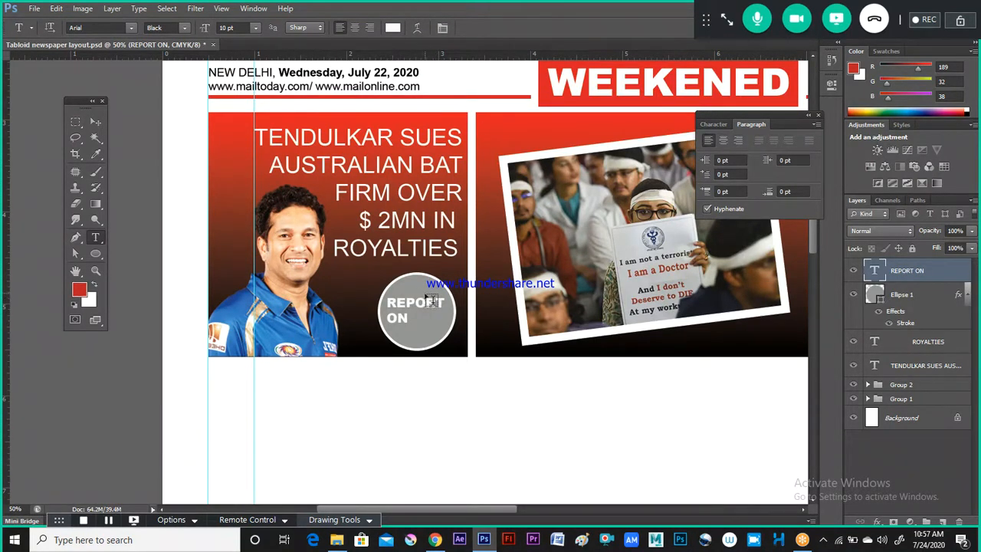
# Step: Add a separate 8 pt text reading "PAGE 28" on two lines beside "ON" in the circle, following the Mail Today reference page
pyautogui.hotkey('alt', 'Tab')
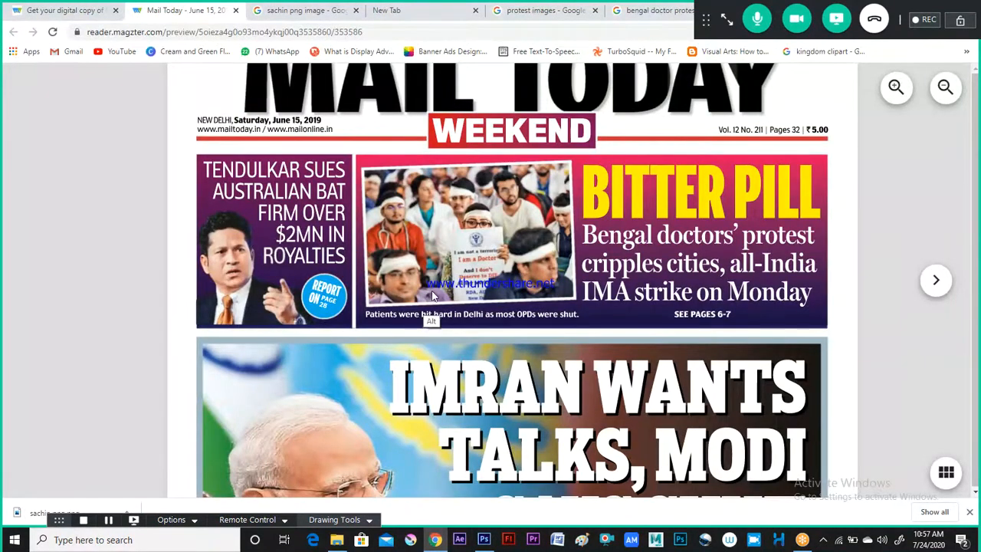
pyautogui.hotkey('alt', 'Tab')
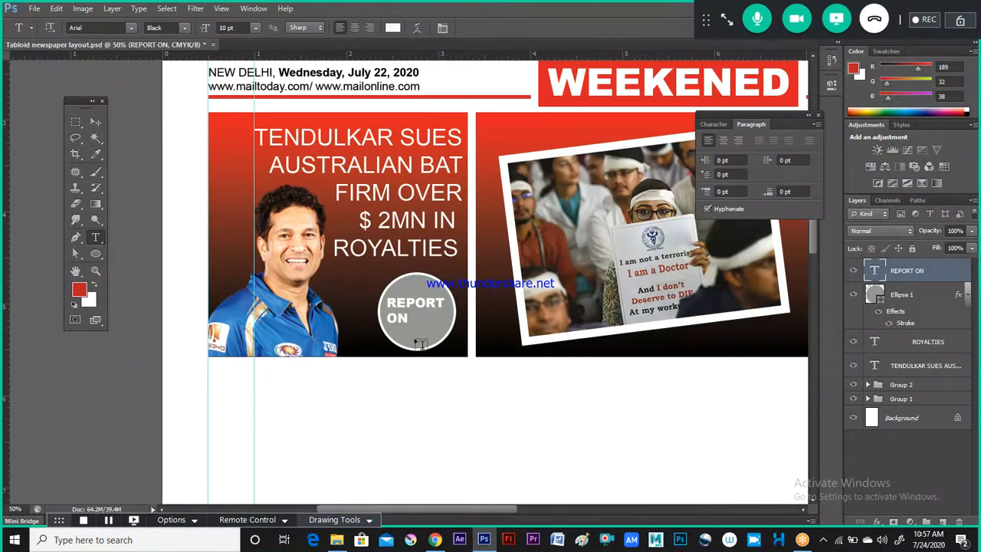
pyautogui.click(410, 400)
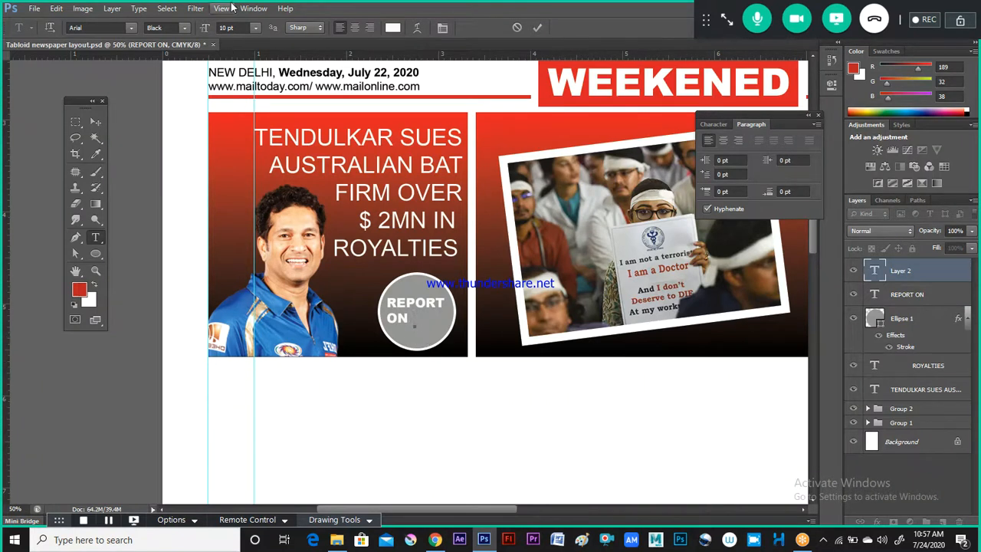
pyautogui.click(256, 27)
pyautogui.click(253, 74)
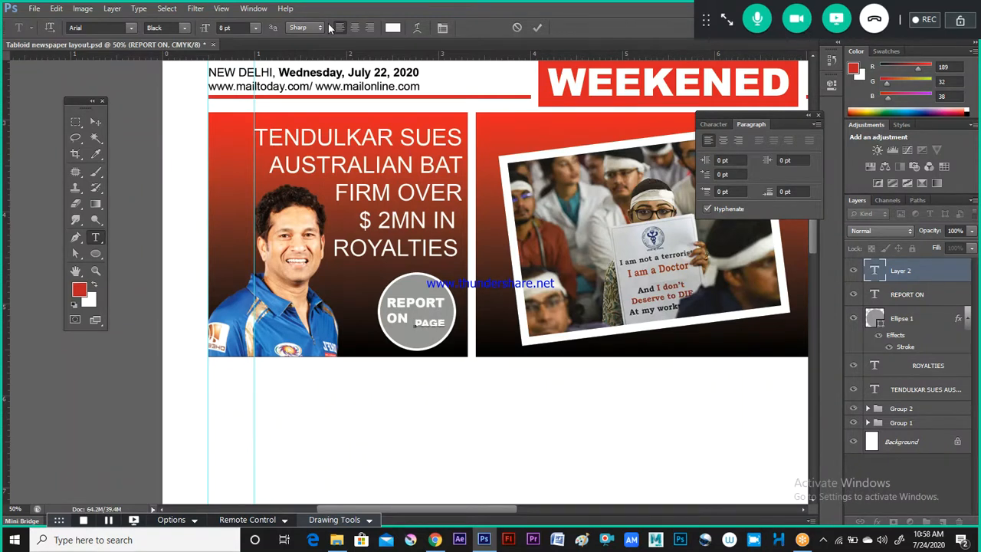
pyautogui.hotkey('alt', 'Tab')
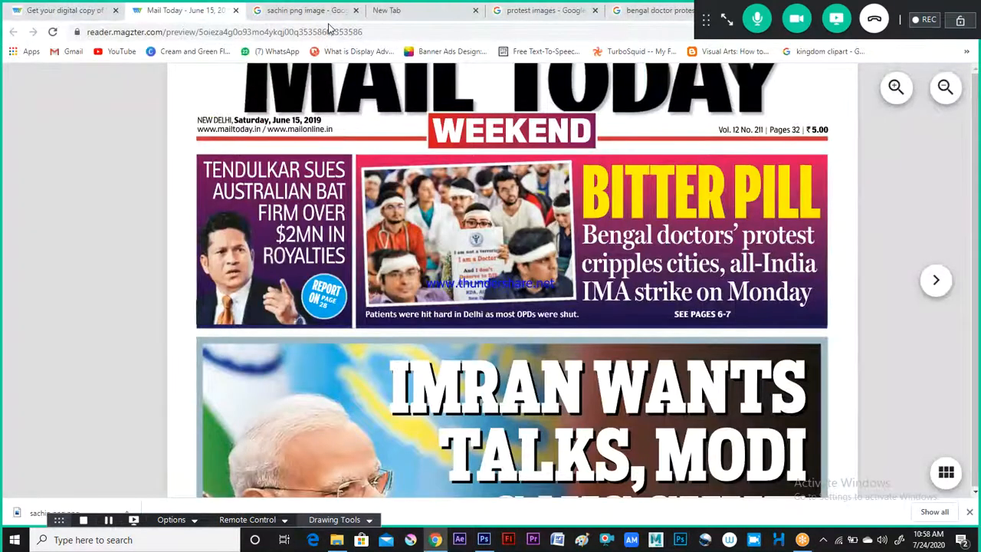
pyautogui.hotkey('alt', 'Tab')
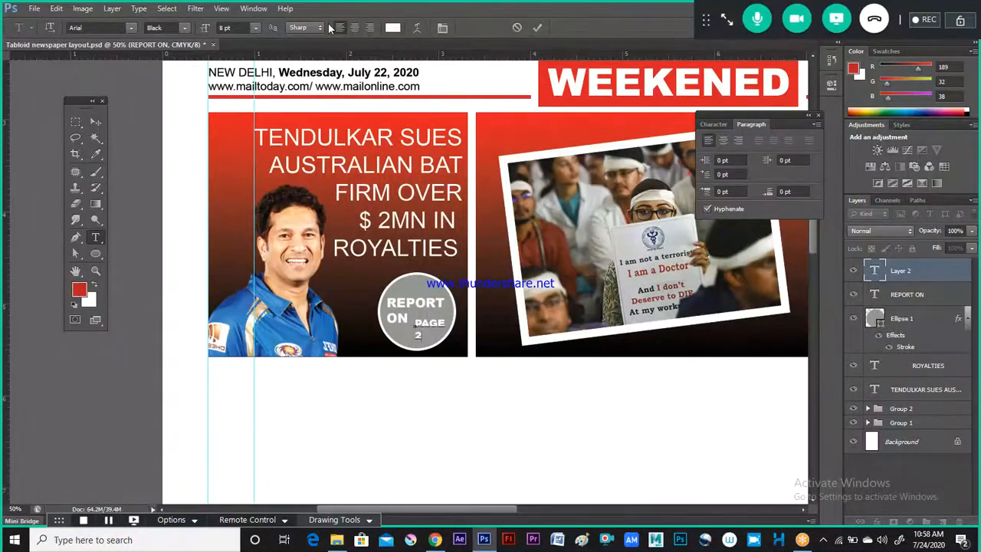
# Step: Change the whole "PAGE 28" text to the Regular style and finish editing it
pyautogui.press('ctrl')
pyautogui.hotkey('ctrl', 'a')
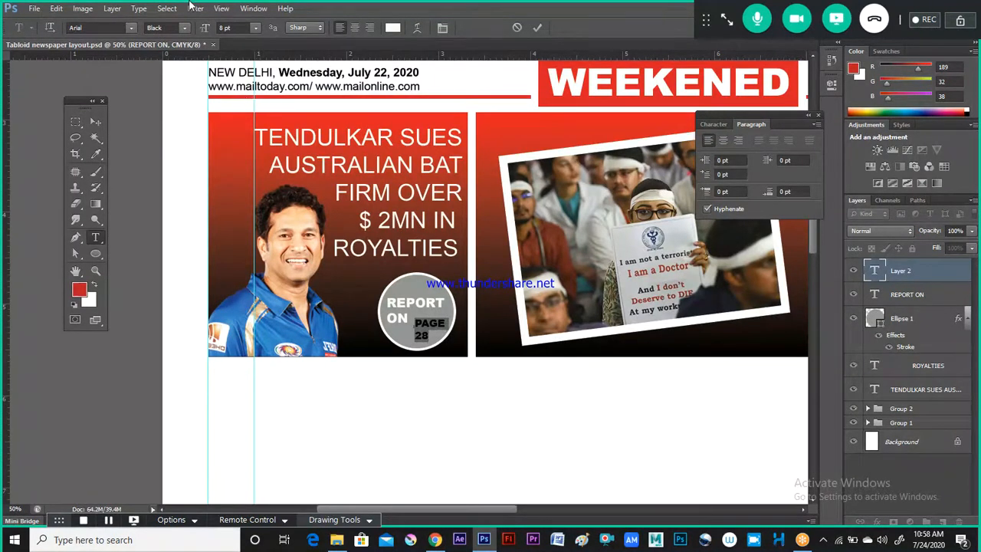
pyautogui.click(184, 28)
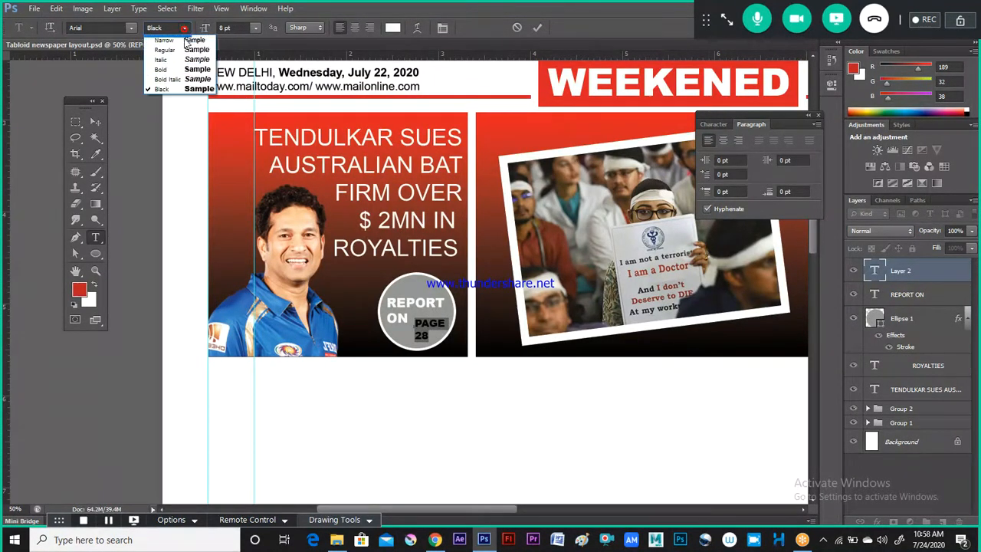
pyautogui.click(182, 51)
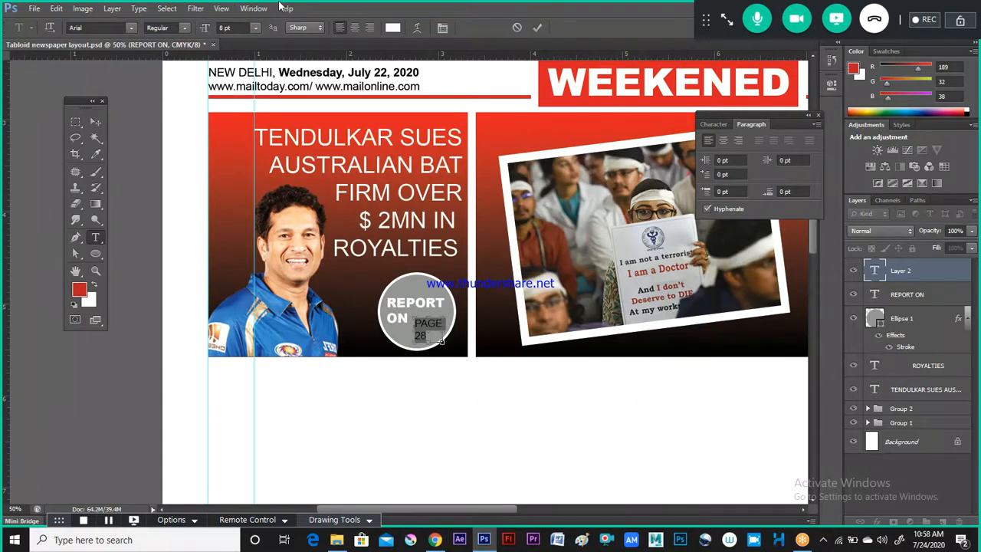
pyautogui.hotkey('ctrl', 'Return')
pyautogui.press('v')
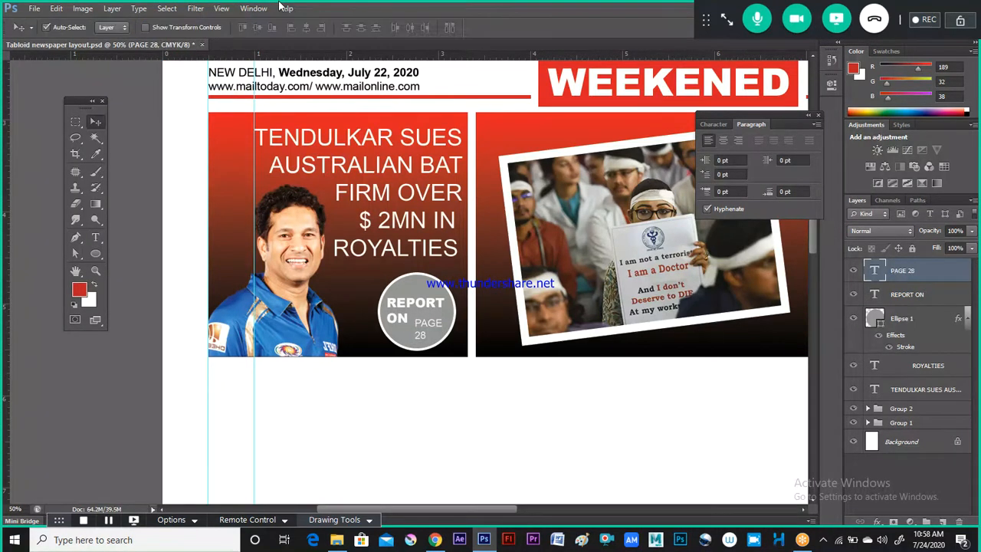
# Step: Nudge the "PAGE 28" text up and align it beside "ON" in the grey circle
pyautogui.press('Up')
pyautogui.press('Up')
pyautogui.press('Up')
pyautogui.press('Up')
pyautogui.press('Up')
pyautogui.press('Up')
pyautogui.press('Up')
pyautogui.press('Up')
pyautogui.press('Up')
pyautogui.press('Up')
pyautogui.press('Up')
pyautogui.press('Up')
pyautogui.press('Down')
pyautogui.press('Down')
pyautogui.press('Down')
pyautogui.press('Down')
# Step: Rotate the "REPORT ON" and "PAGE 28" texts together about 19 degrees clockwise, following the tilted badge on the Mail Today reference page
pyautogui.hotkey('alt', 'Tab')
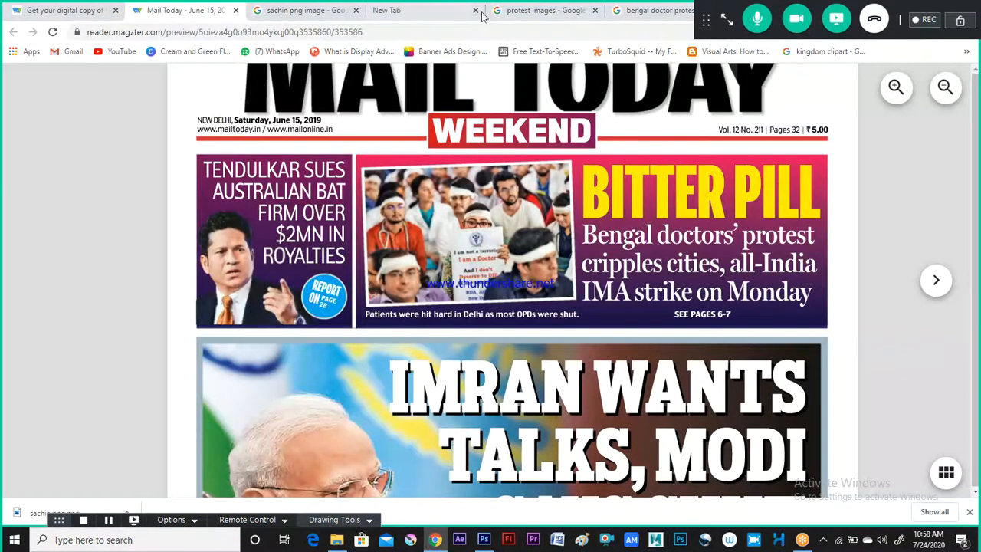
pyautogui.hotkey('alt', 'Tab')
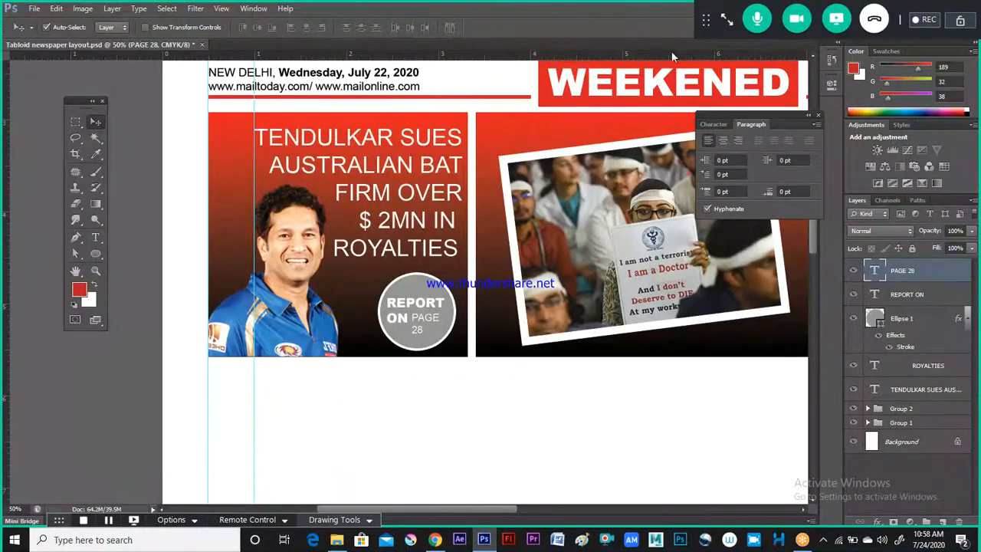
pyautogui.keyDown('shift'); pyautogui.click(910, 296); pyautogui.keyUp('shift')
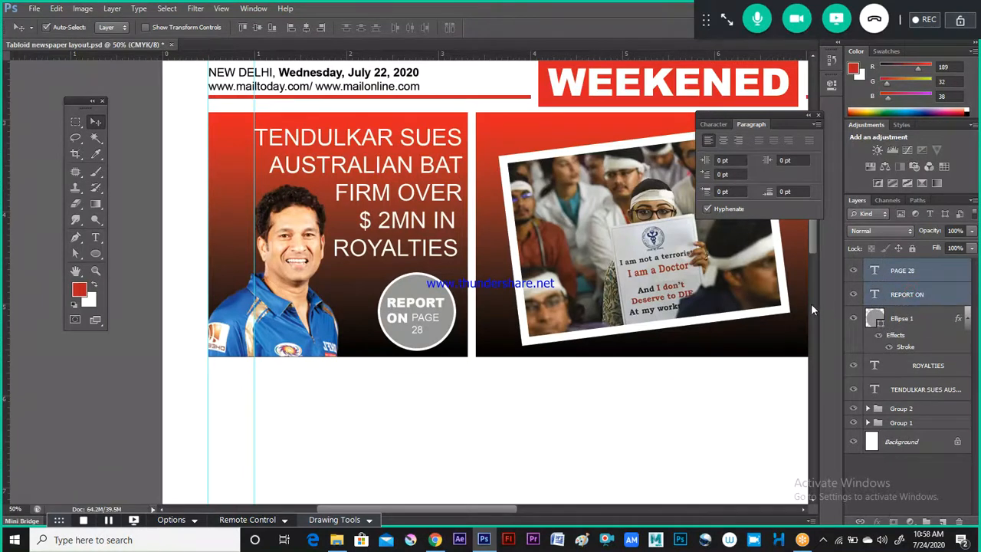
pyautogui.hotkey('ctrl', 't')
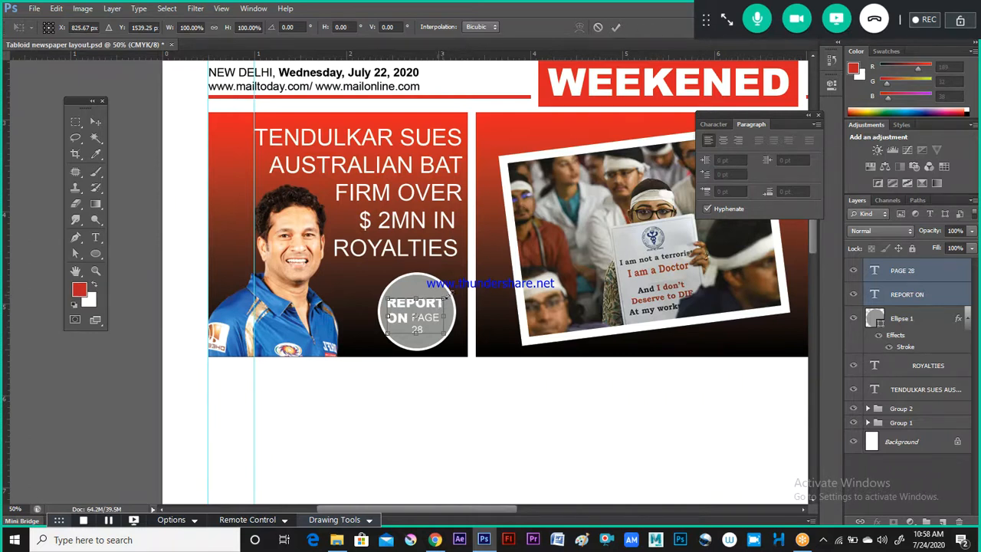
pyautogui.moveTo(458, 295); pyautogui.dragTo(500, 290)
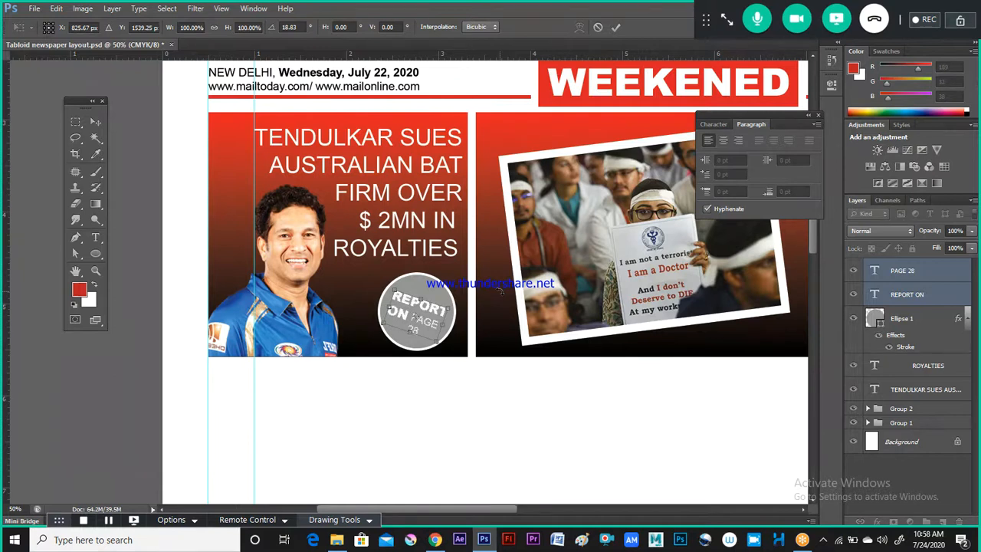
pyautogui.press('Return')
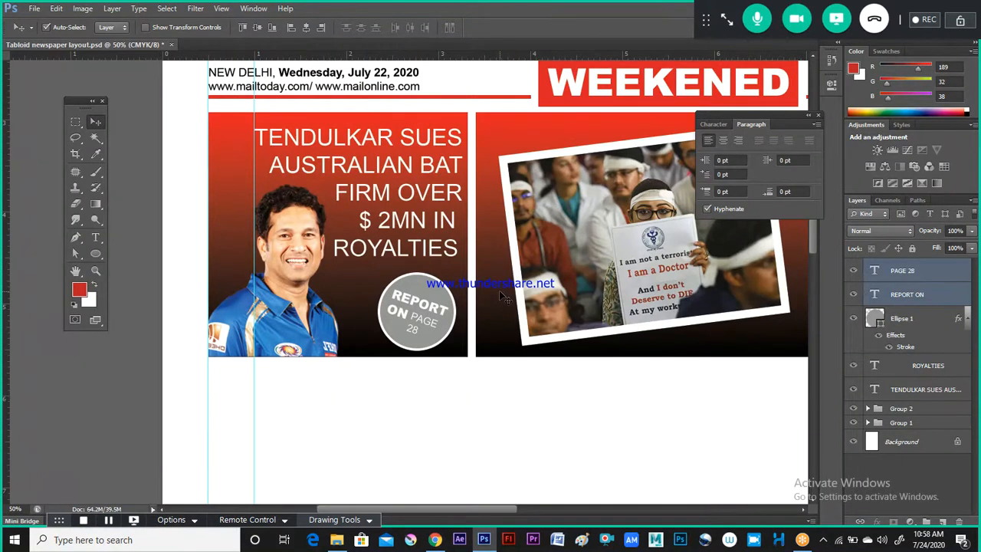
# Step: Review the whole front page and compare its doctors' protest box with the Mail Today reference page
pyautogui.hotkey('ctrl', '-')
pyautogui.hotkey('ctrl', '-')
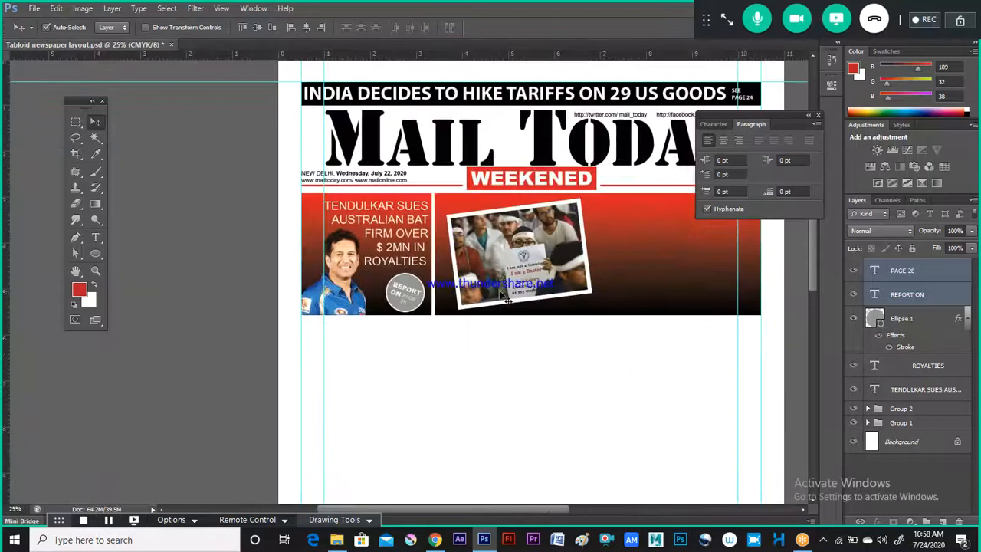
pyautogui.hotkey('ctrl', '-')
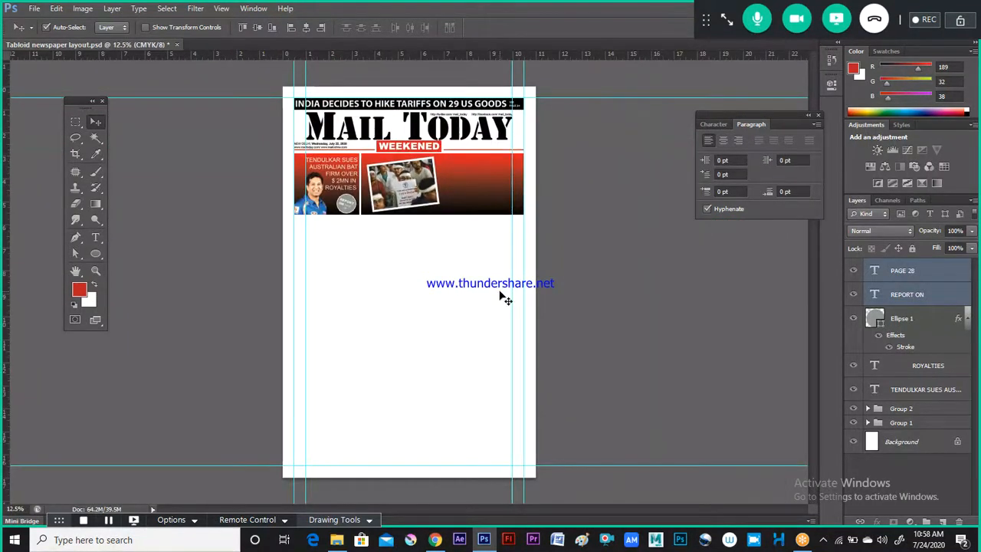
pyautogui.hotkey('ctrl', '+')
pyautogui.hotkey('ctrl', '+')
pyautogui.hotkey('ctrl', '+')
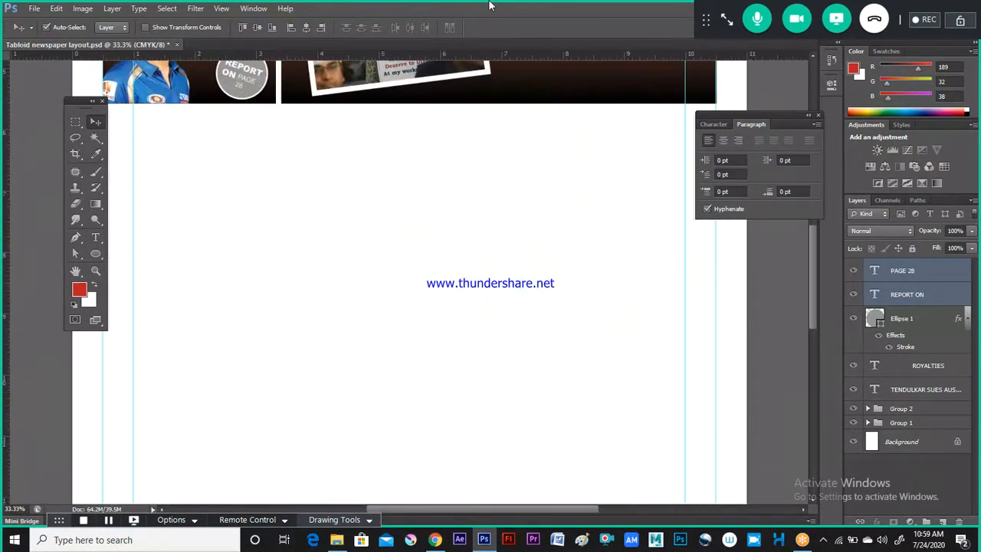
pyautogui.moveTo(474, 125); pyautogui.dragTo(479, 260)
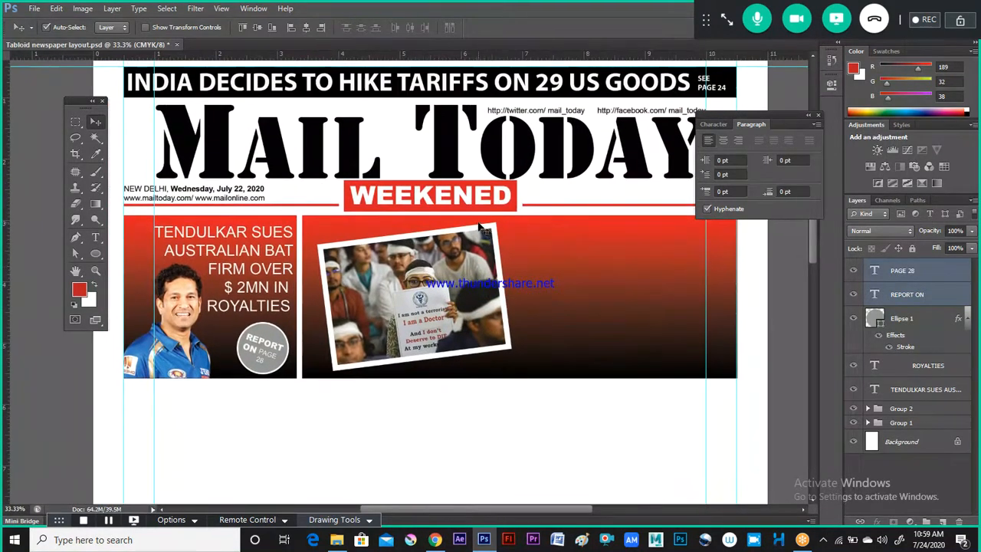
pyautogui.hotkey('alt', 'Tab')
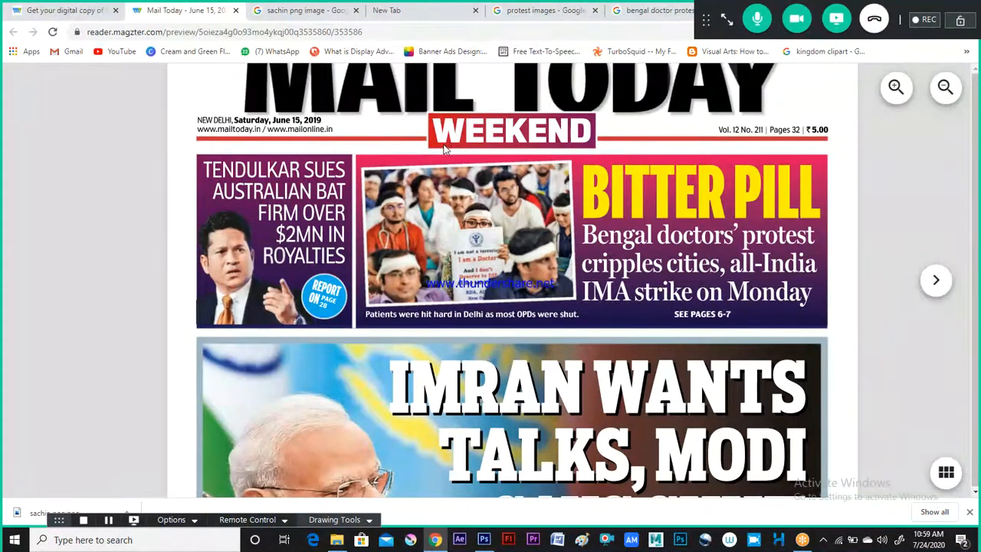
pyautogui.hotkey('alt', 'Tab')
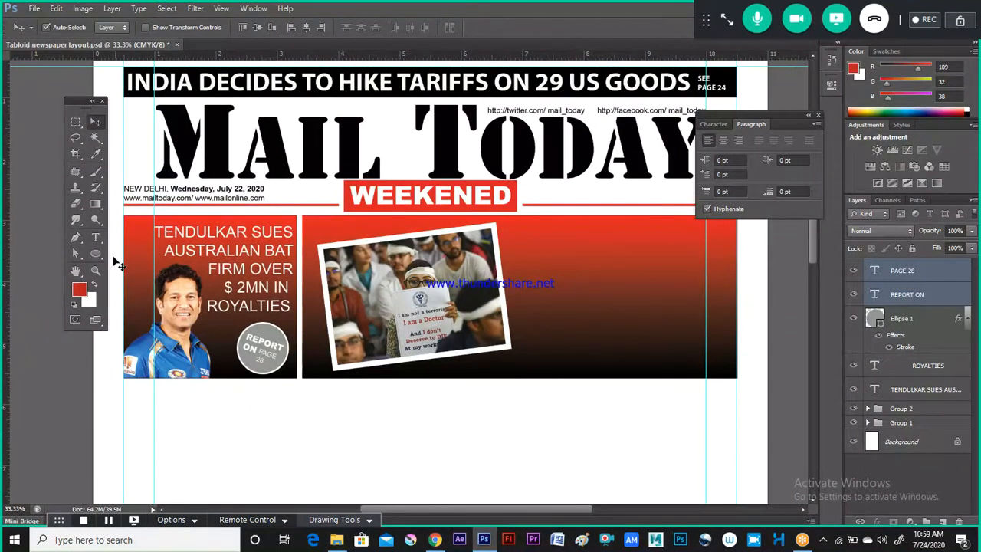
# Step: Add the white 30 pt Arial Black headline "BITTER PILL" beside the doctors' protest photo and compare it with the reference page
pyautogui.click(96, 238)
pyautogui.click(272, 461)
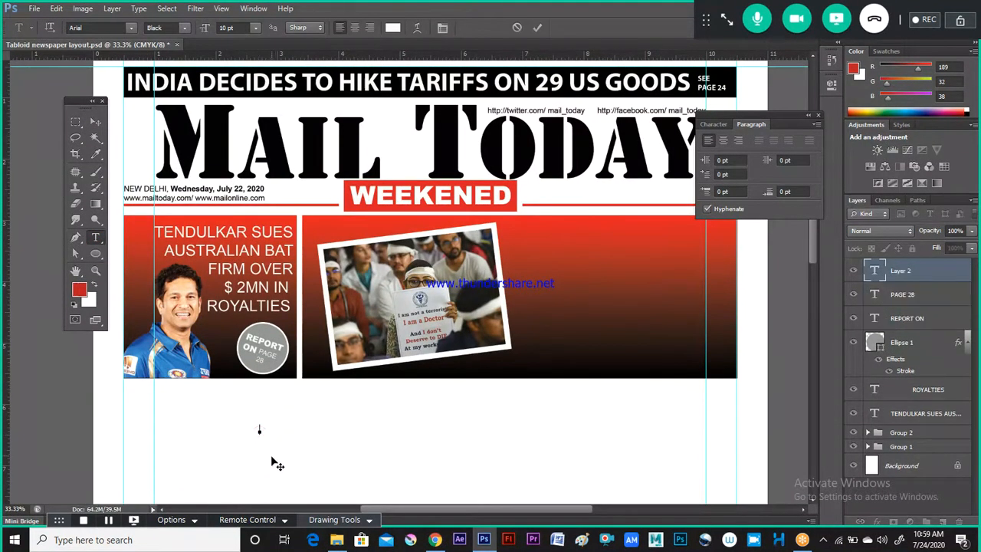
pyautogui.moveTo(514, 253); pyautogui.dragTo(517, 253)
pyautogui.click(256, 28)
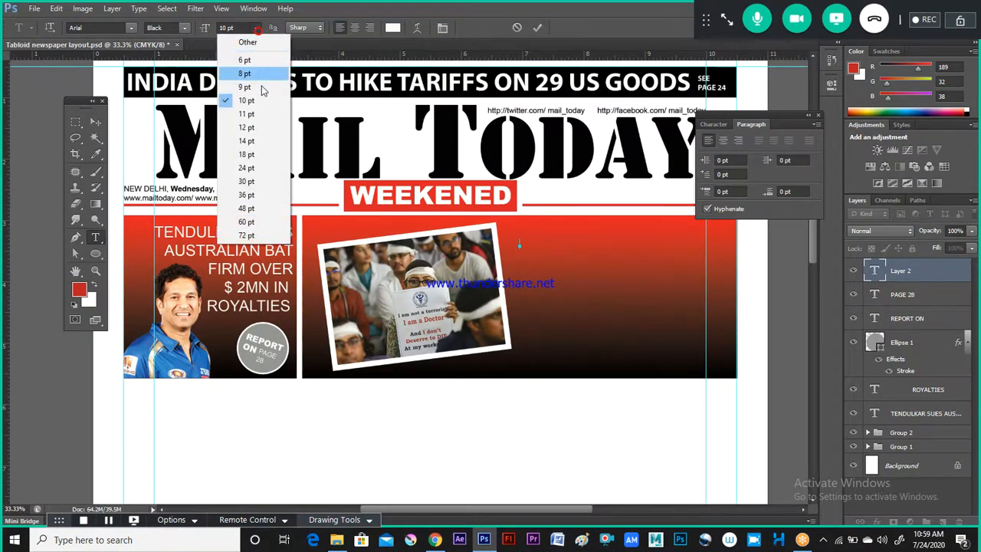
pyautogui.click(250, 182)
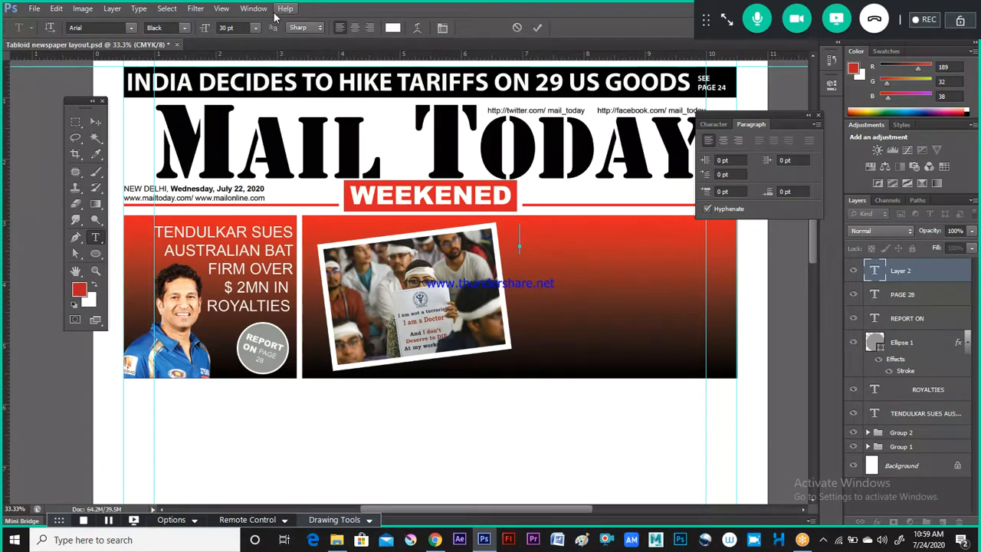
pyautogui.write('BITTER')
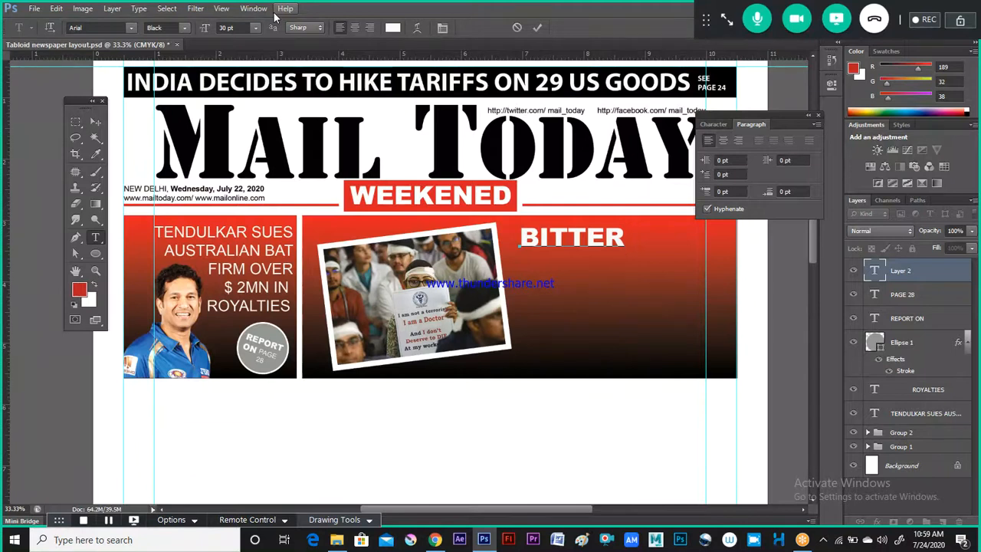
pyautogui.write(' PILL')
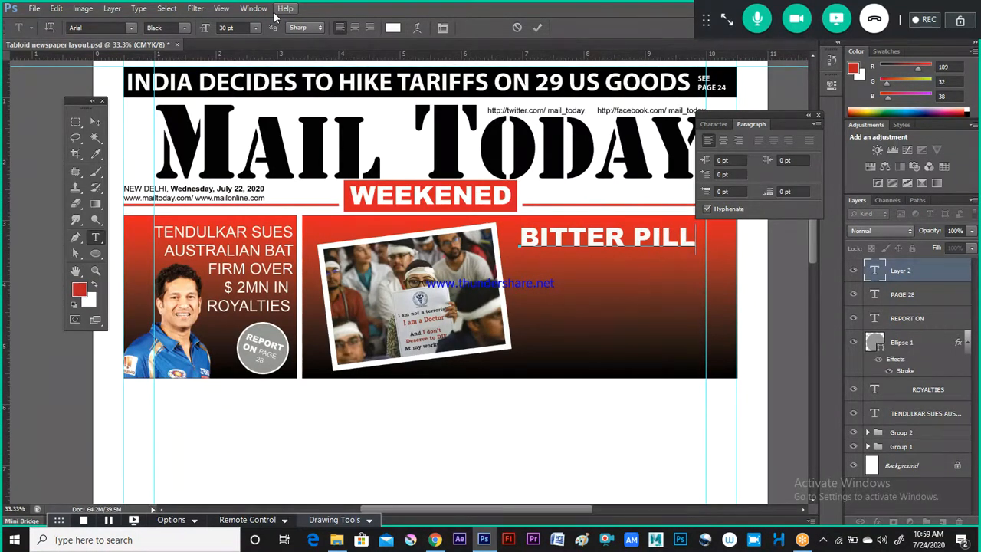
pyautogui.hotkey('alt', 'Tab')
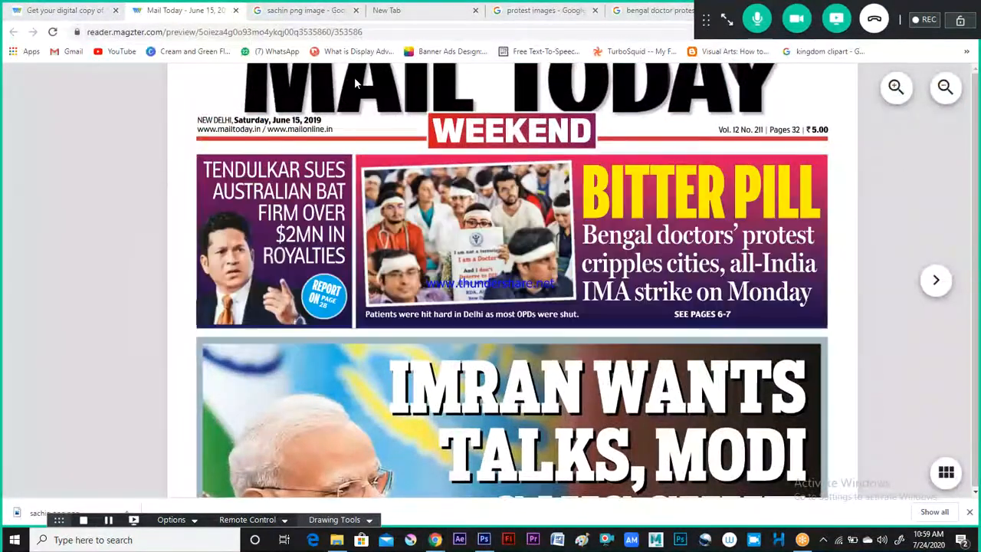
pyautogui.hotkey('alt', 'Tab')
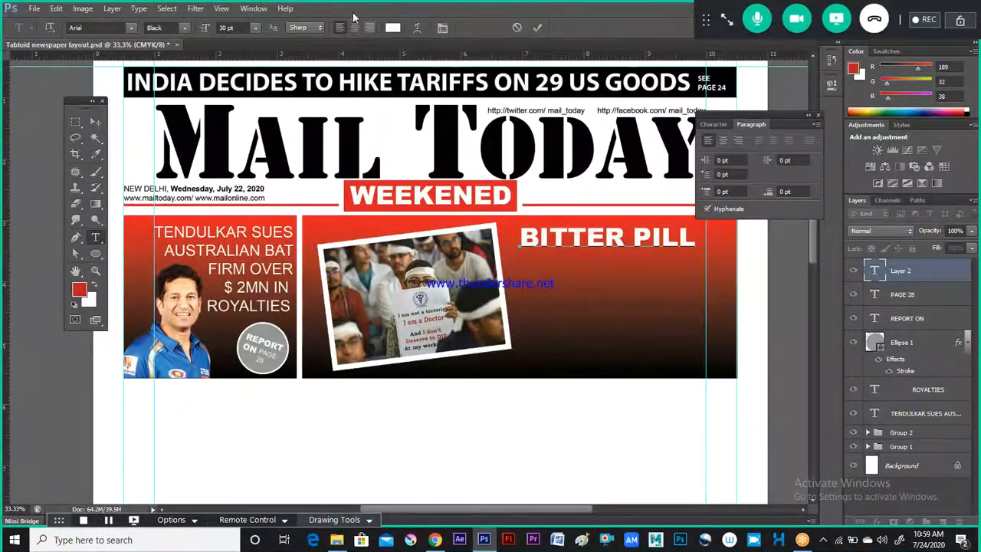
# Step: Set the font size of the whole BITTER PILL headline to 36 pt
pyautogui.click(255, 28)
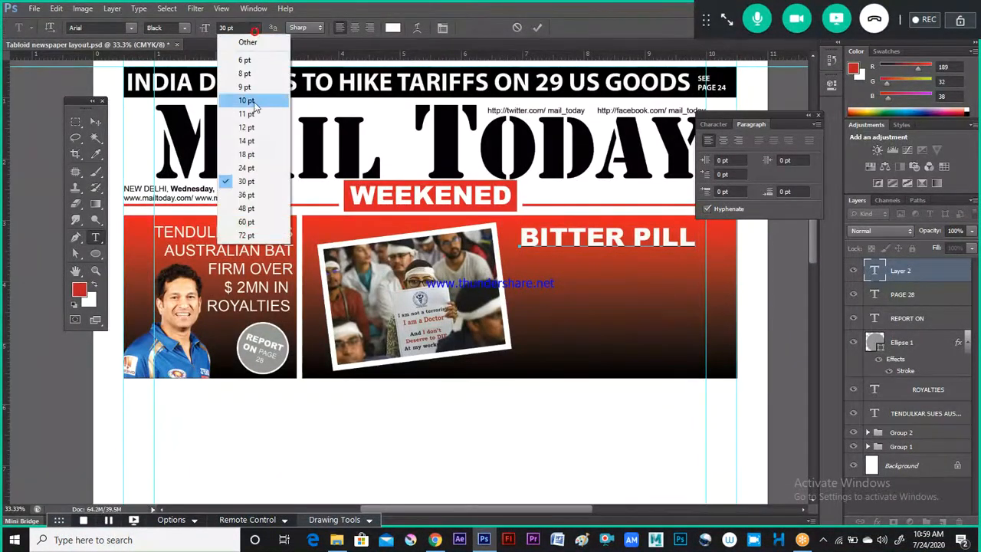
pyautogui.click(247, 195)
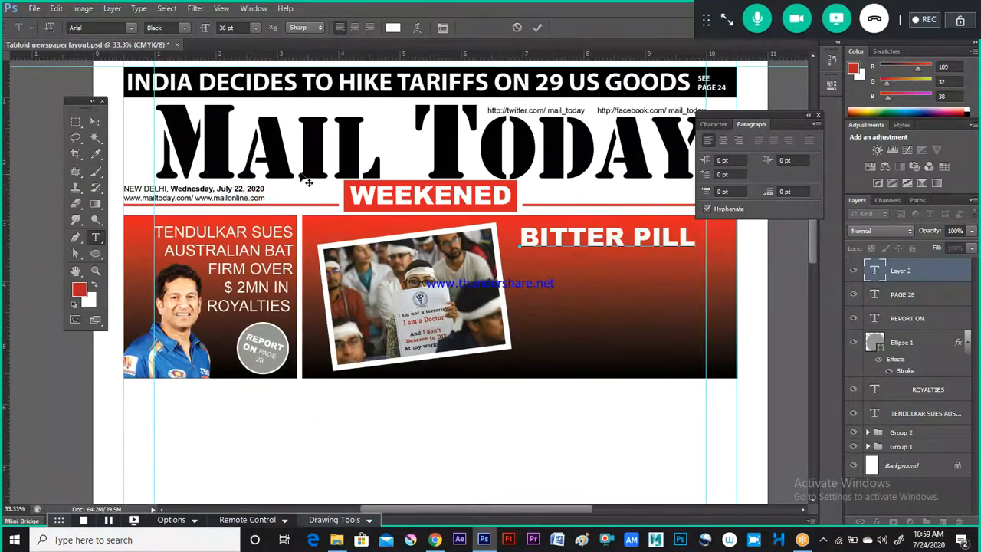
pyautogui.hotkey('ctrl', 'a')
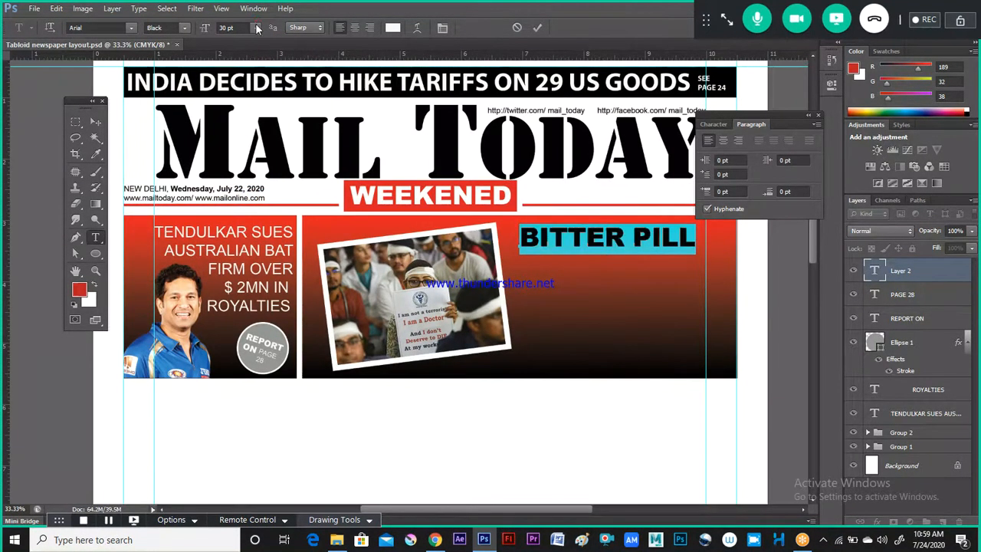
pyautogui.click(256, 28)
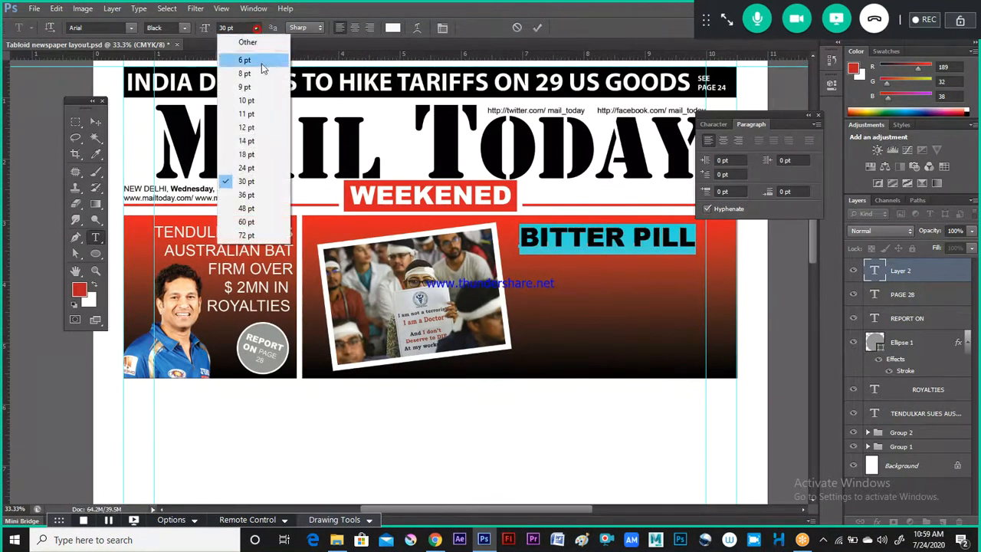
pyautogui.click(247, 195)
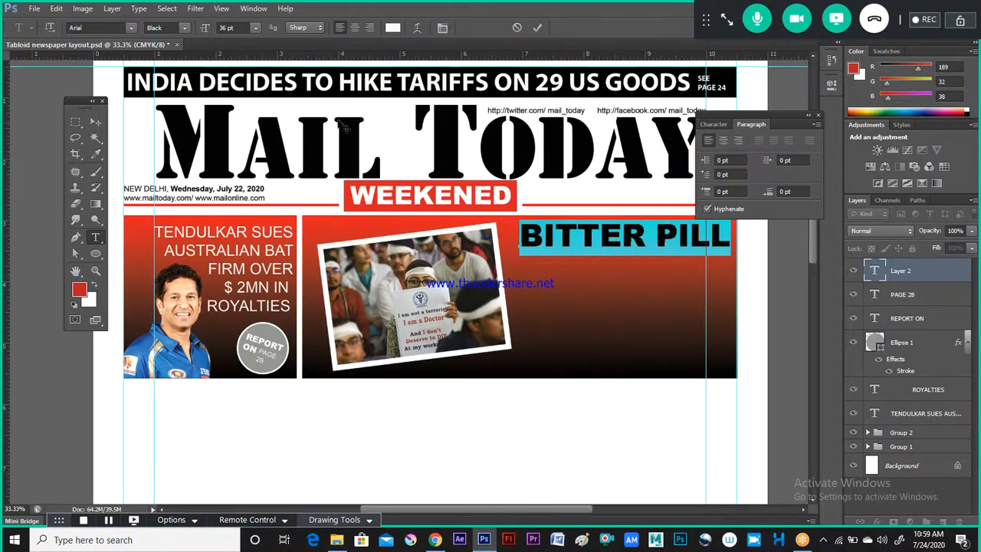
# Step: Try alternative fonts on the BITTER PILL headline, from Arial Rounded through to Candara, and compare it with the reference newspaper page
pyautogui.click(98, 28)
pyautogui.press('Down')
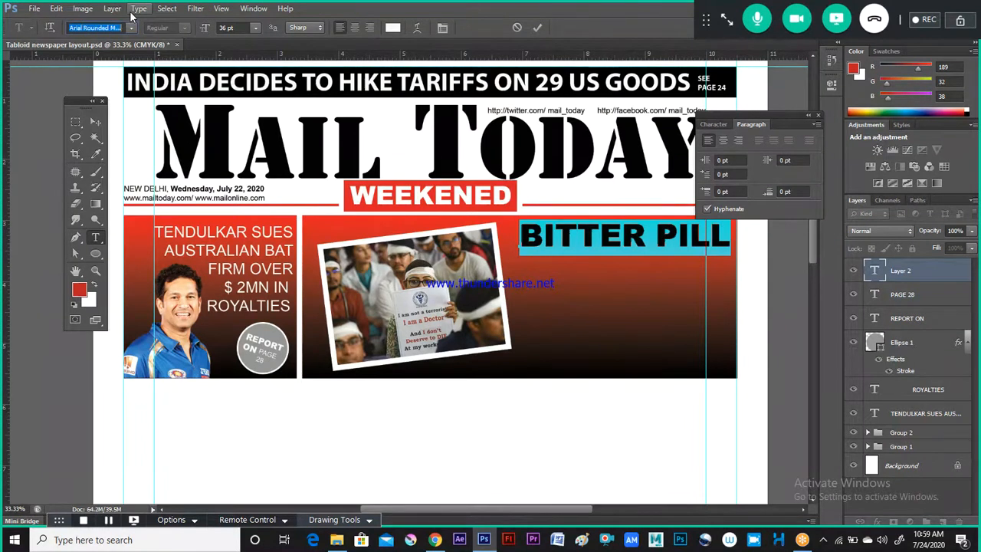
pyautogui.press('Down')
pyautogui.press('Down')
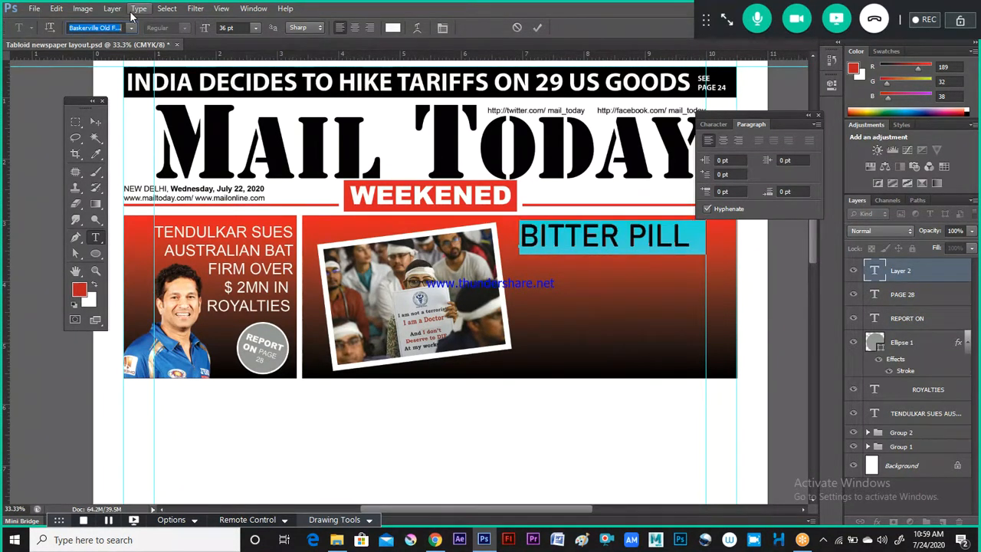
pyautogui.press('Down')
pyautogui.press('Down')
pyautogui.press('Down')
pyautogui.press('Down')
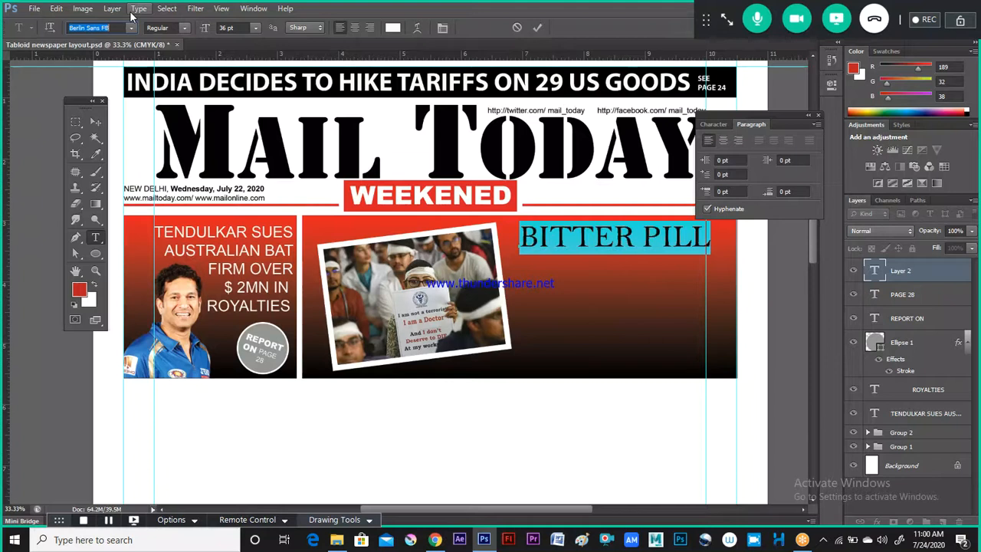
pyautogui.press('Down')
pyautogui.press('Down')
pyautogui.press('Down')
pyautogui.press('Down')
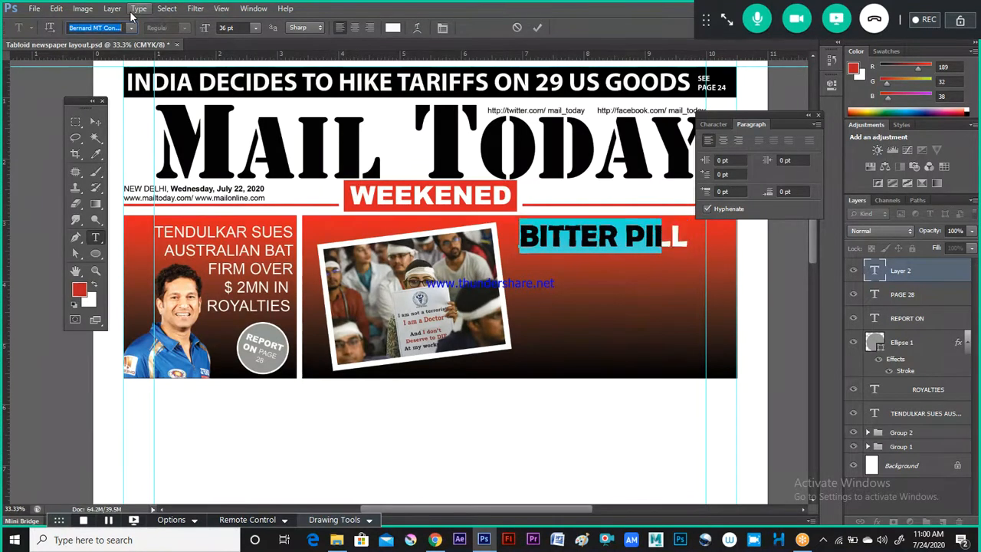
pyautogui.press('Down')
pyautogui.press('Down')
pyautogui.press('Down')
pyautogui.press('Down')
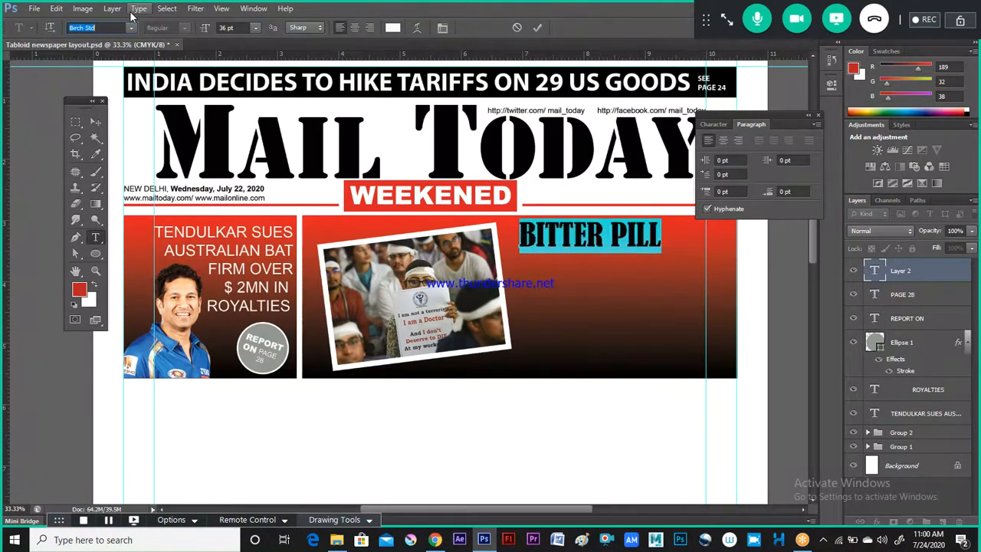
pyautogui.press('Down')
pyautogui.press('Down')
pyautogui.press('Down')
pyautogui.press('Down')
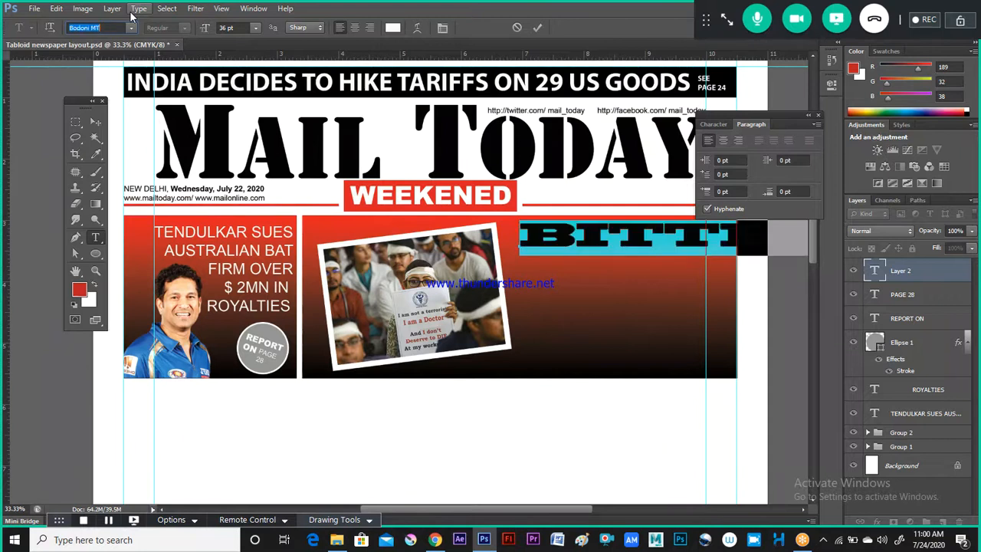
pyautogui.press('Down')
pyautogui.press('Down')
pyautogui.press('Down')
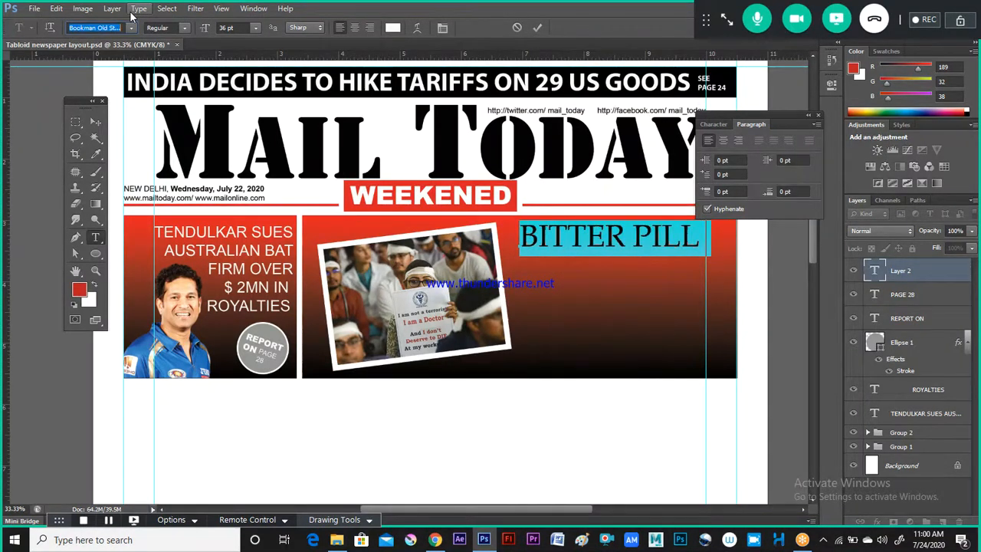
pyautogui.press('Down')
pyautogui.press('Down')
pyautogui.press('Down')
pyautogui.press('Down')
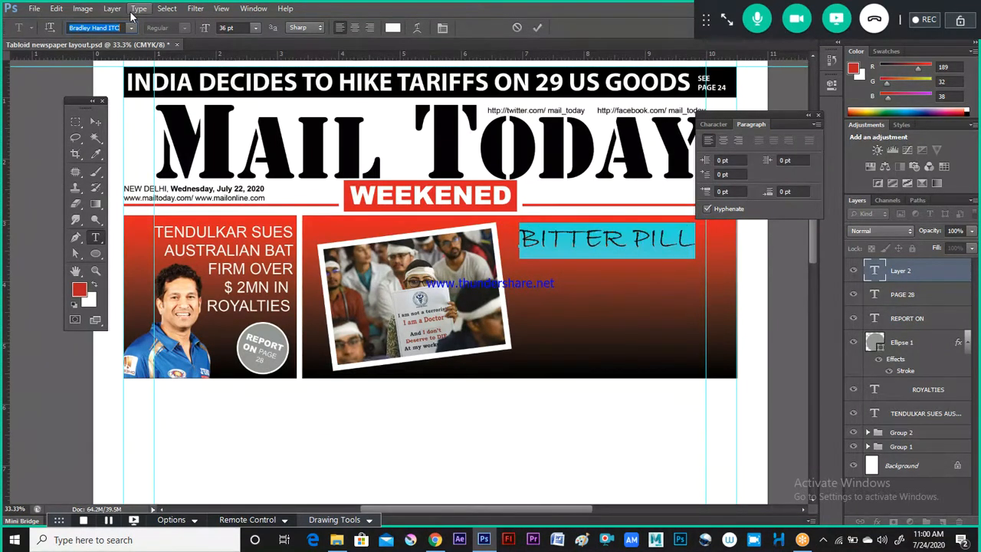
pyautogui.press('Down')
pyautogui.press('Down')
pyautogui.press('Down')
pyautogui.press('Down')
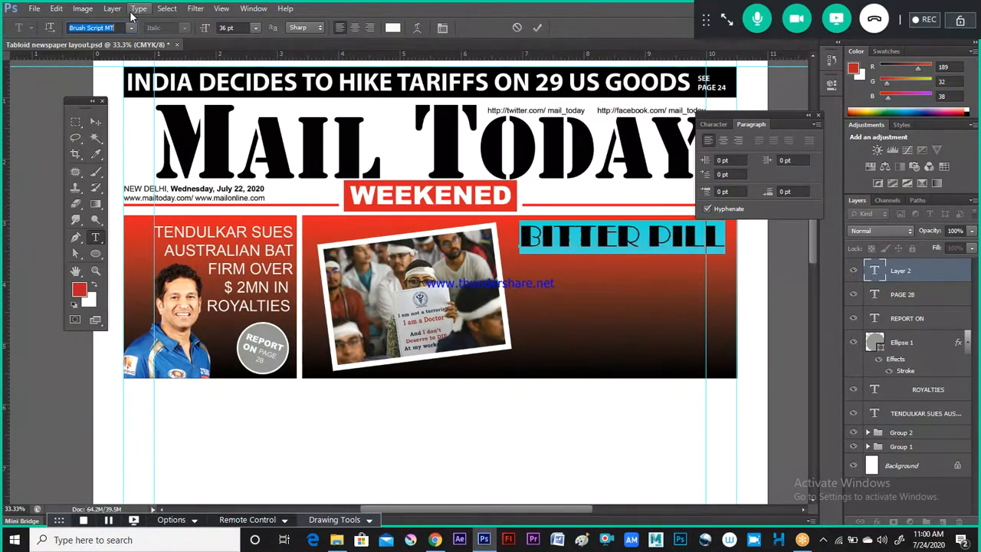
pyautogui.press('Down')
pyautogui.press('Down')
pyautogui.press('Down')
pyautogui.press('Down')
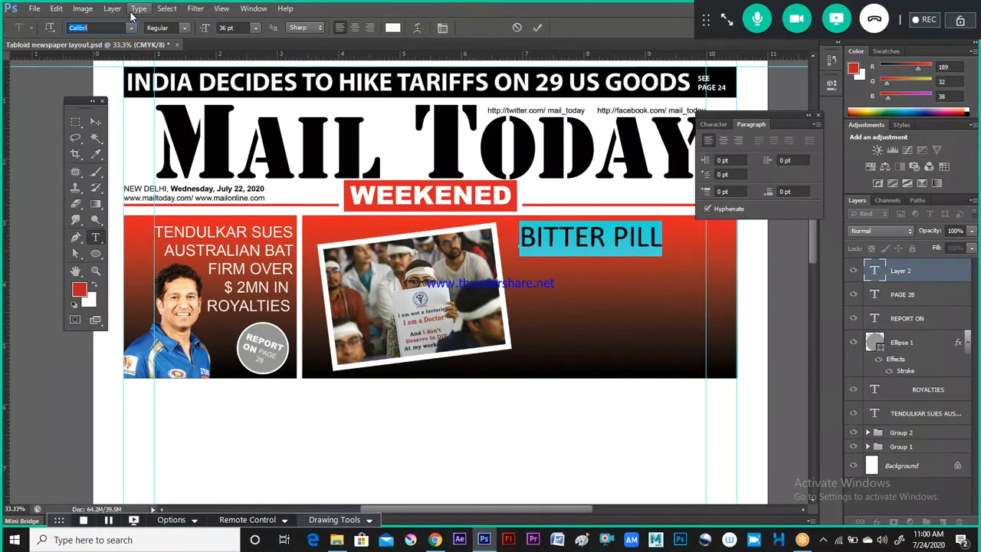
pyautogui.press('Down')
pyautogui.press('Down')
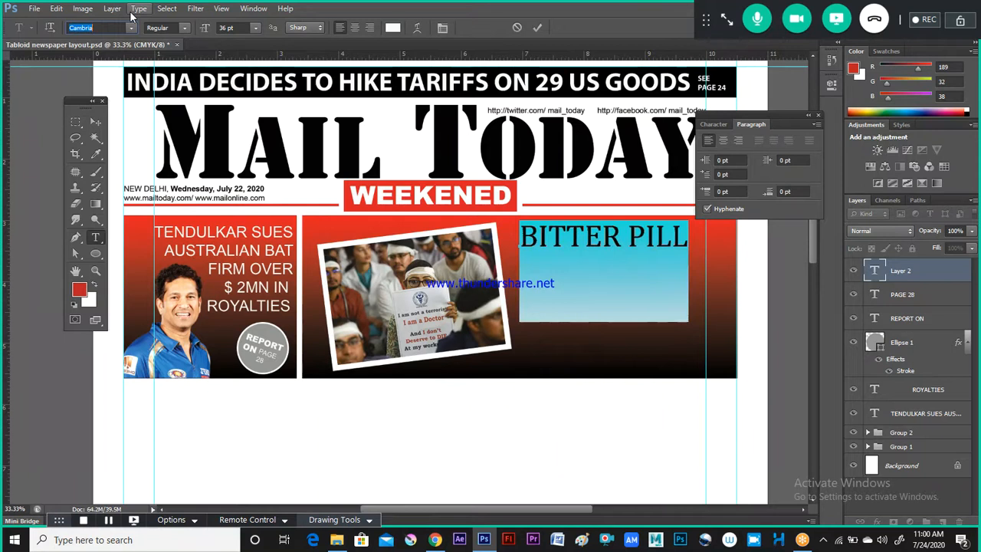
pyautogui.press('Down')
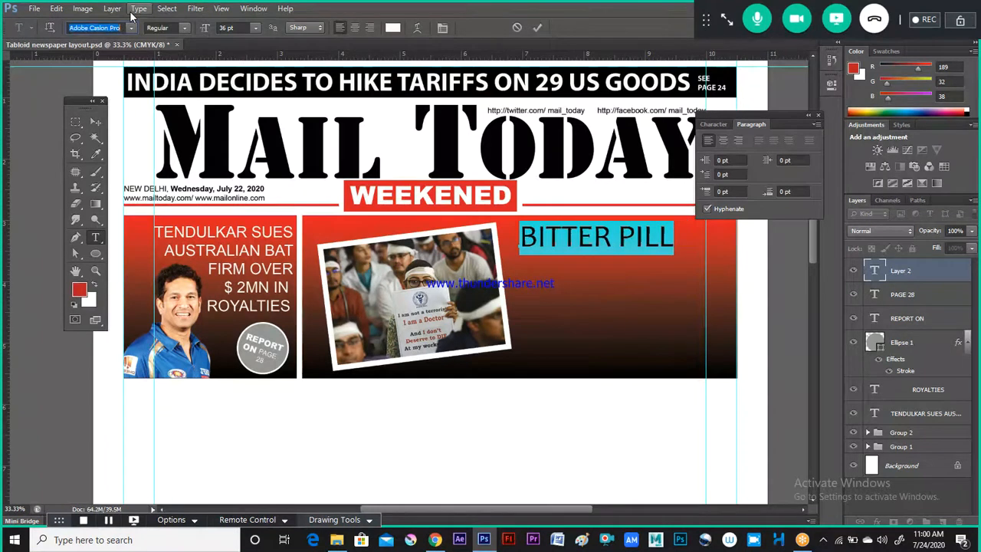
pyautogui.press('Up')
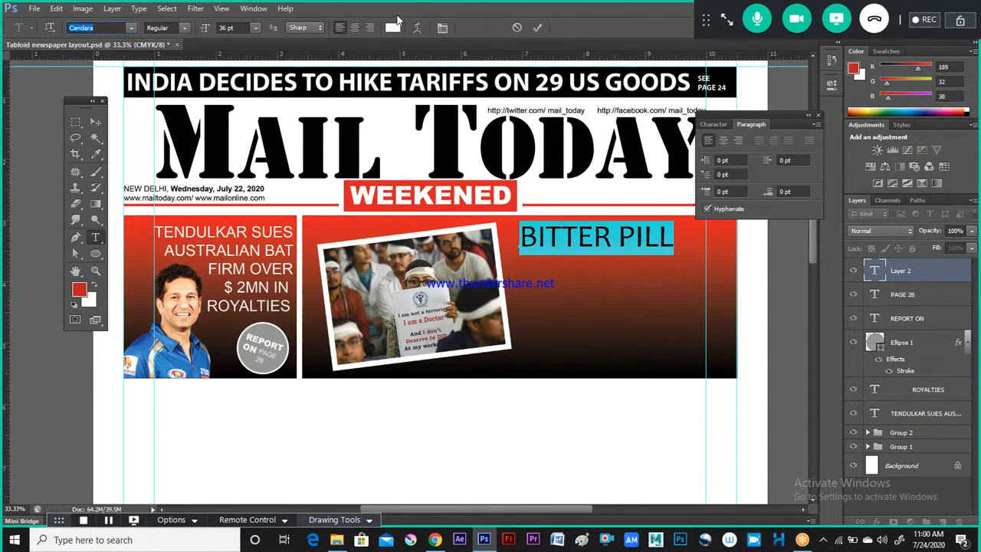
pyautogui.hotkey('alt', 'Tab')
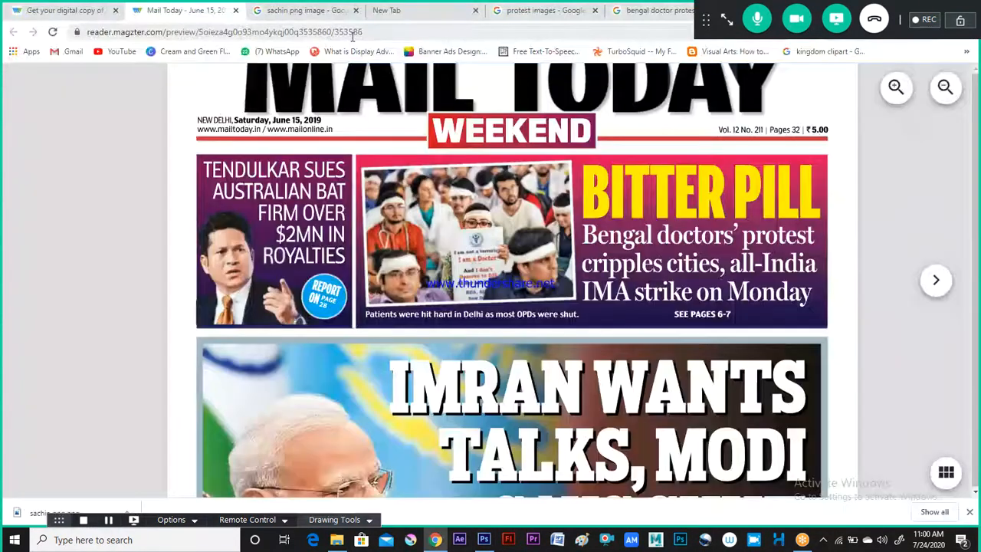
pyautogui.hotkey('alt', 'Tab')
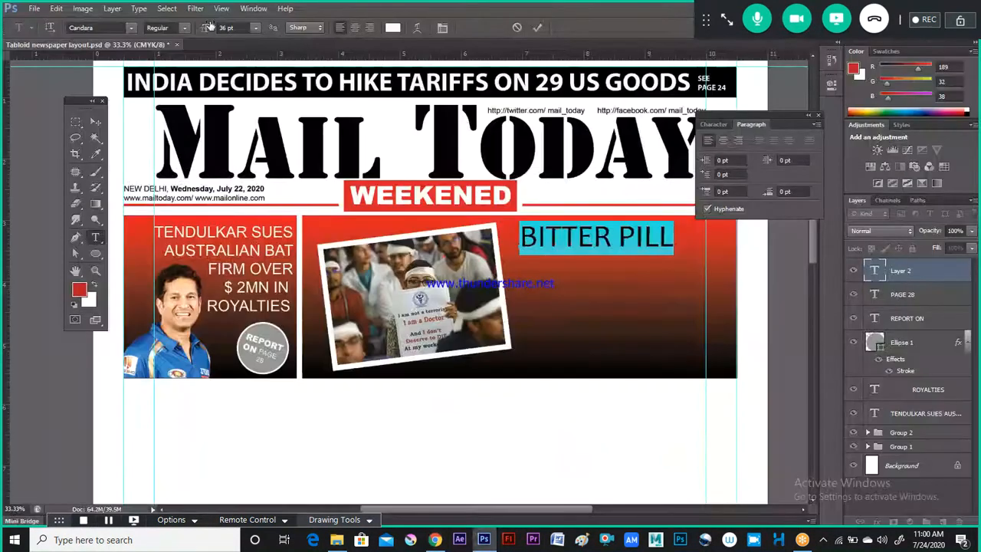
# Step: Set the BITTER PILL headline to Arial in the Black style and commit the text
pyautogui.write('Arial')
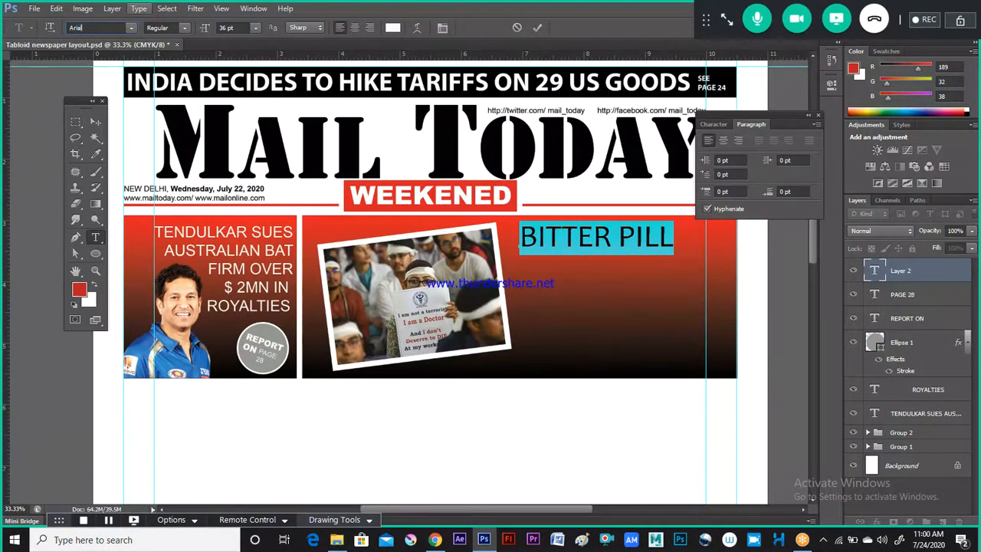
pyautogui.press('Return')
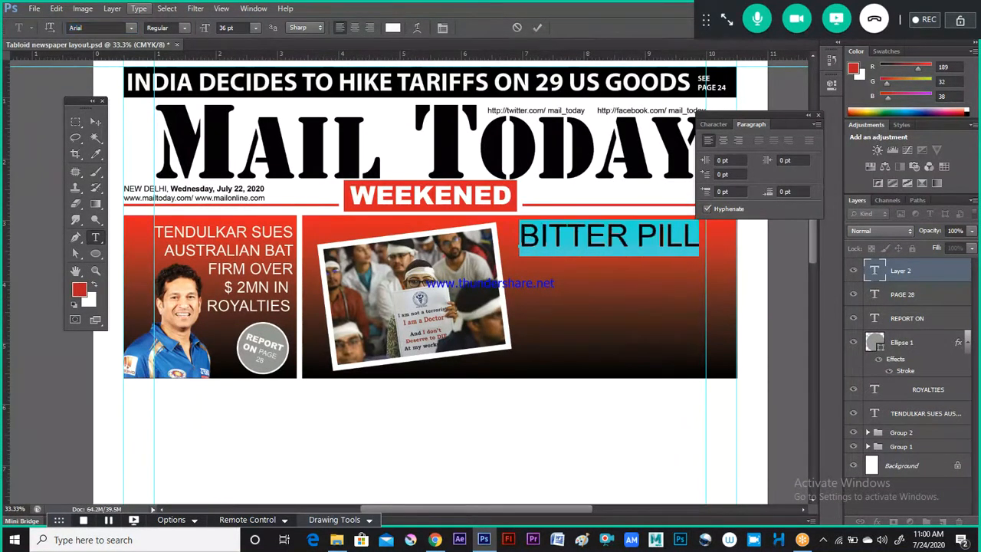
pyautogui.click(184, 29)
pyautogui.click(177, 76)
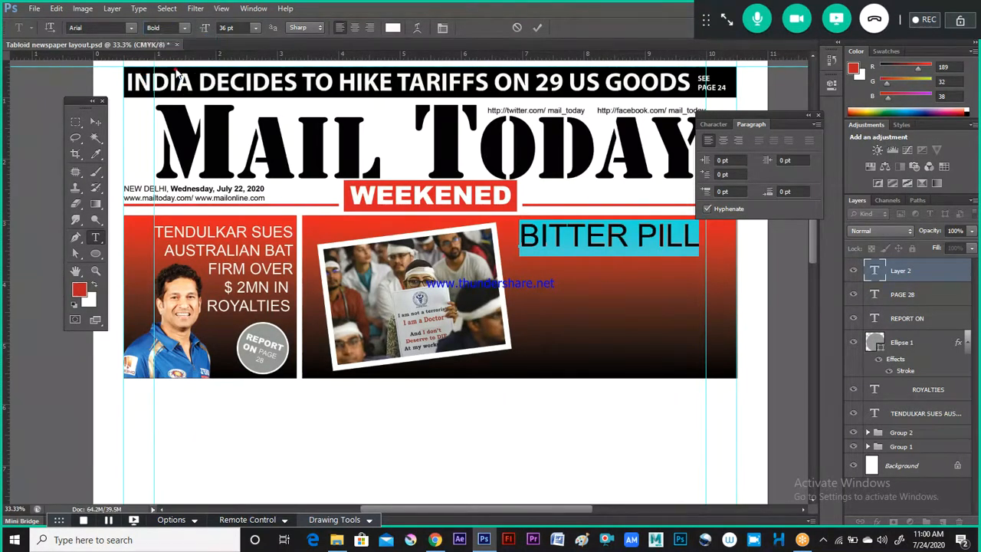
pyautogui.click(185, 29)
pyautogui.click(178, 90)
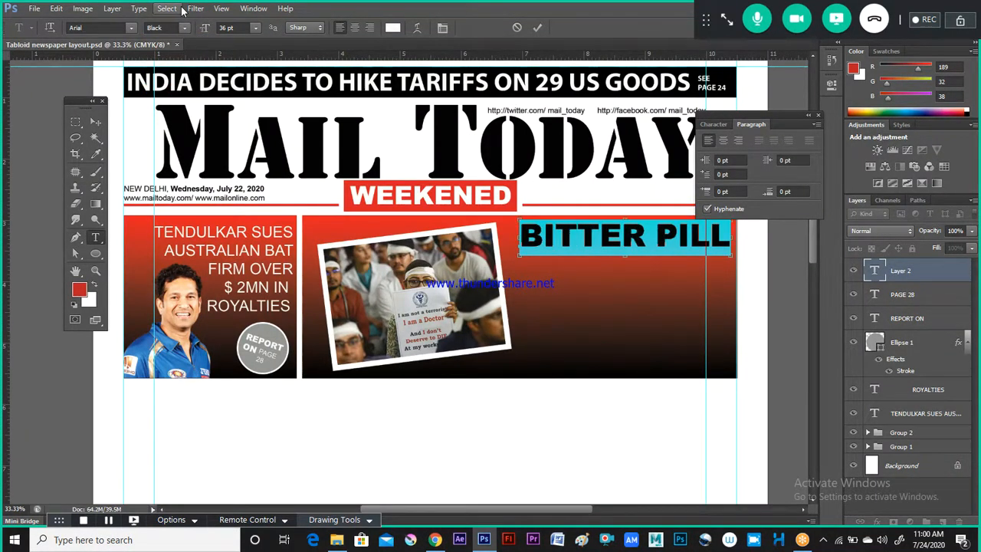
pyautogui.hotkey('ctrl', 'Return')
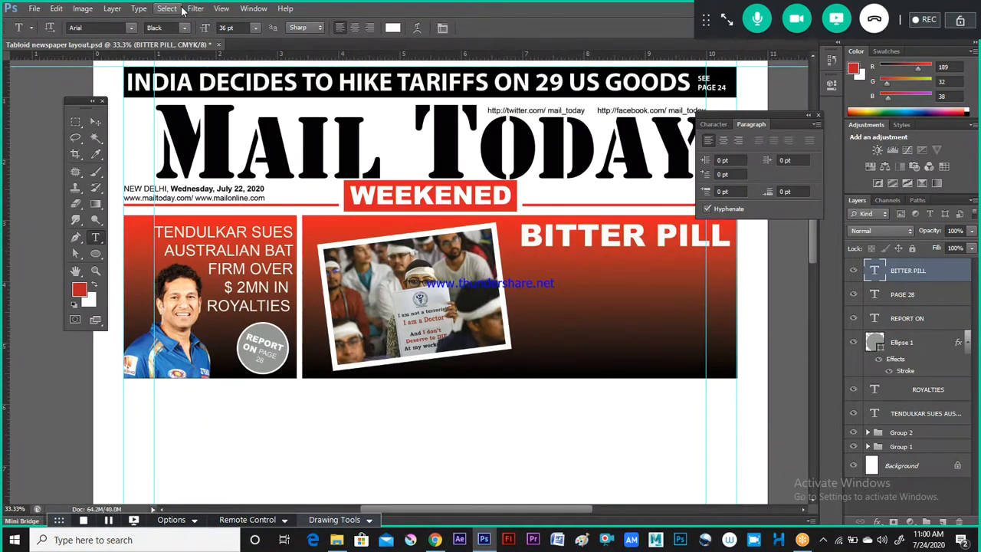
pyautogui.press('v')
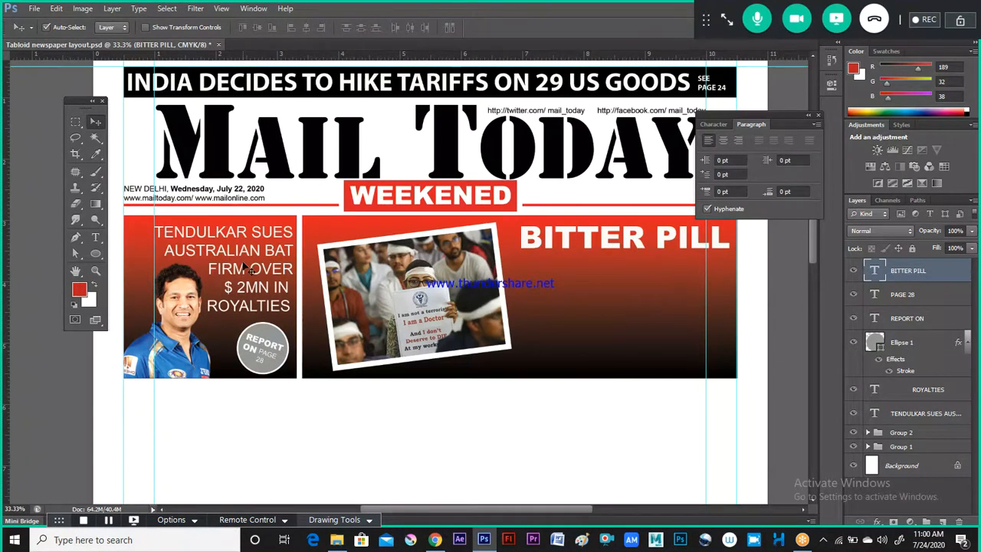
# Step: Check the reference newspaper page and start a 14 pt subheadline text beneath the BITTER PILL headline
pyautogui.hotkey('alt', 'Tab')
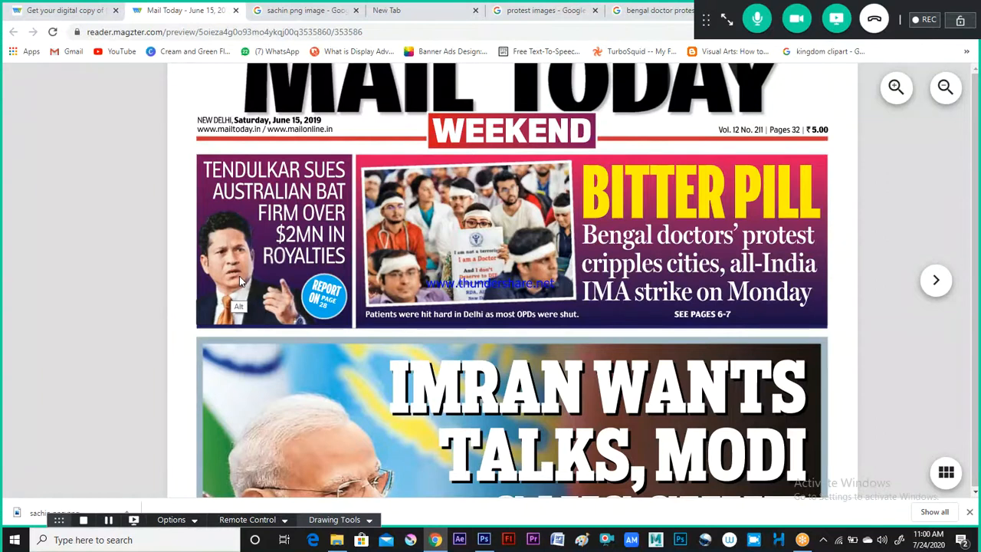
pyautogui.hotkey('alt', 'Tab')
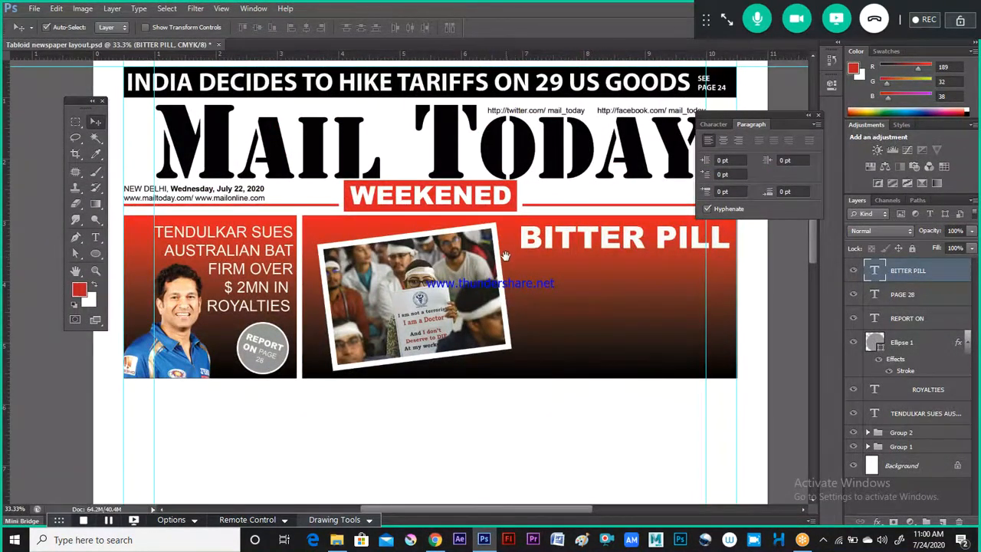
pyautogui.scroll(-3, 439, 330)
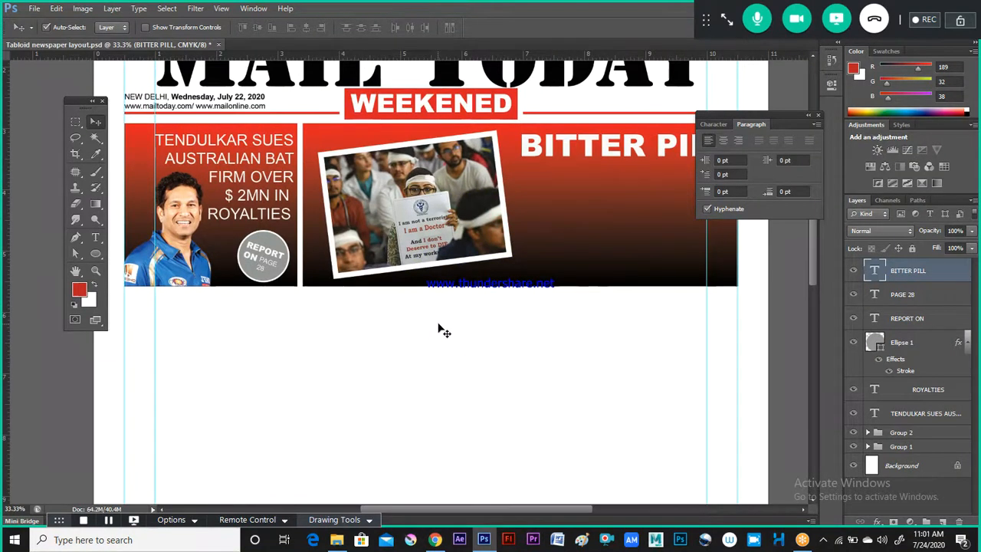
pyautogui.press('t')
pyautogui.click(437, 326)
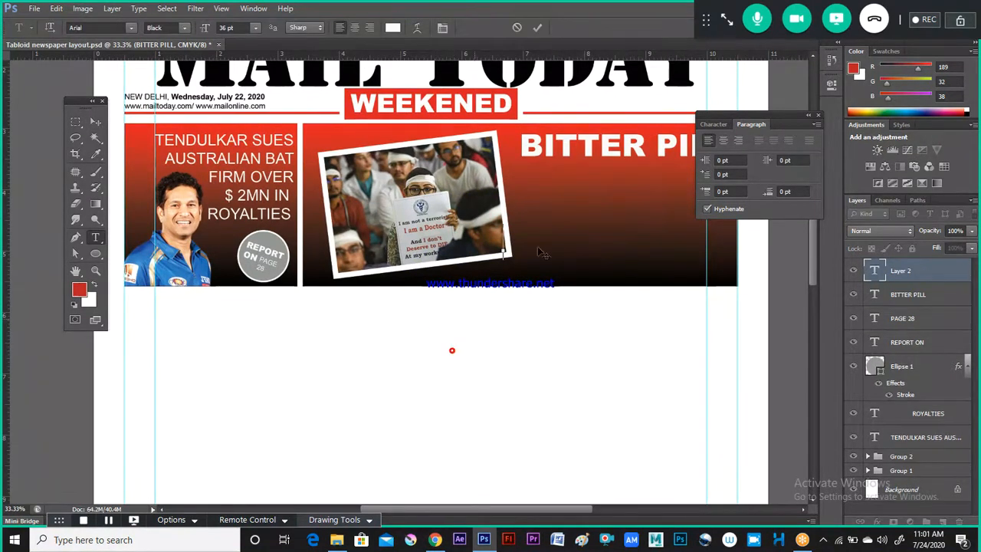
pyautogui.click(522, 198)
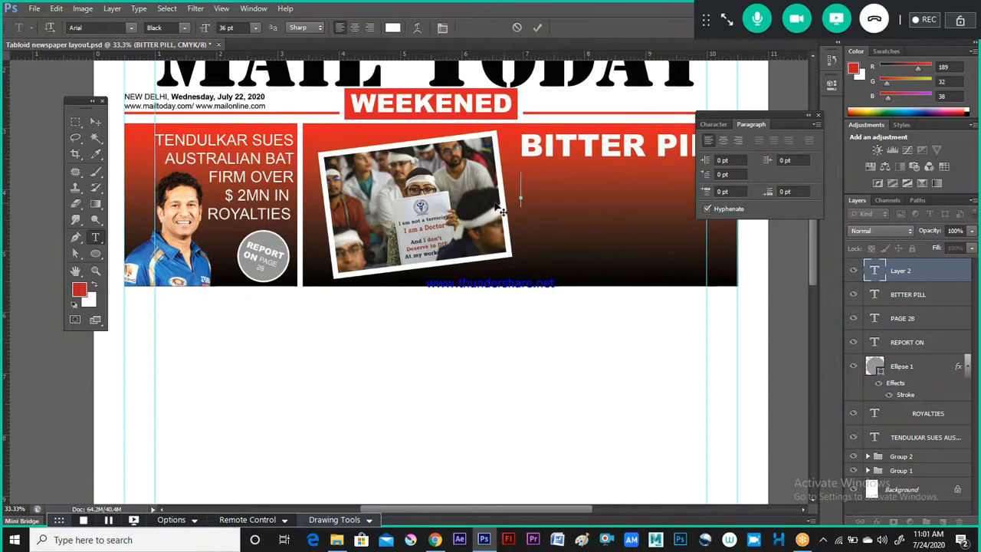
pyautogui.click(255, 28)
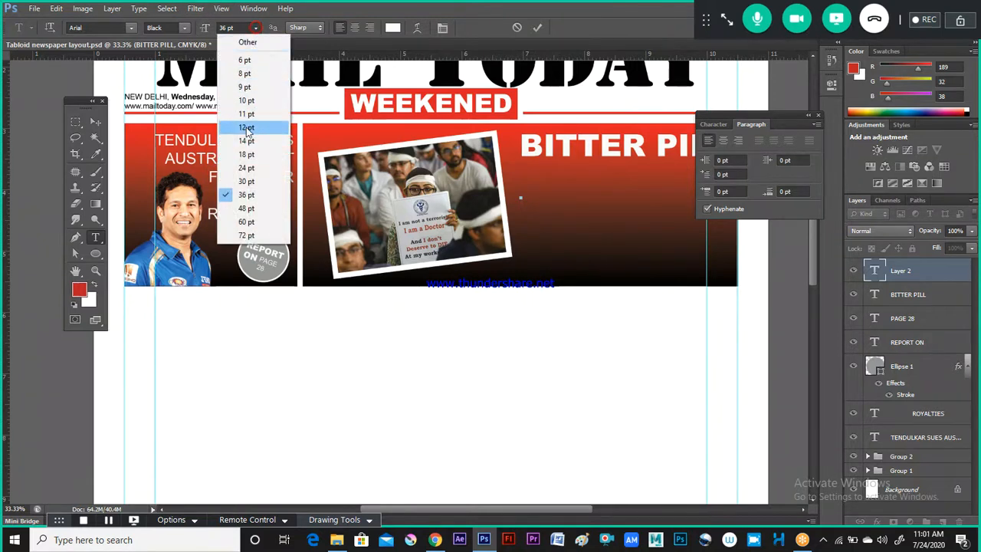
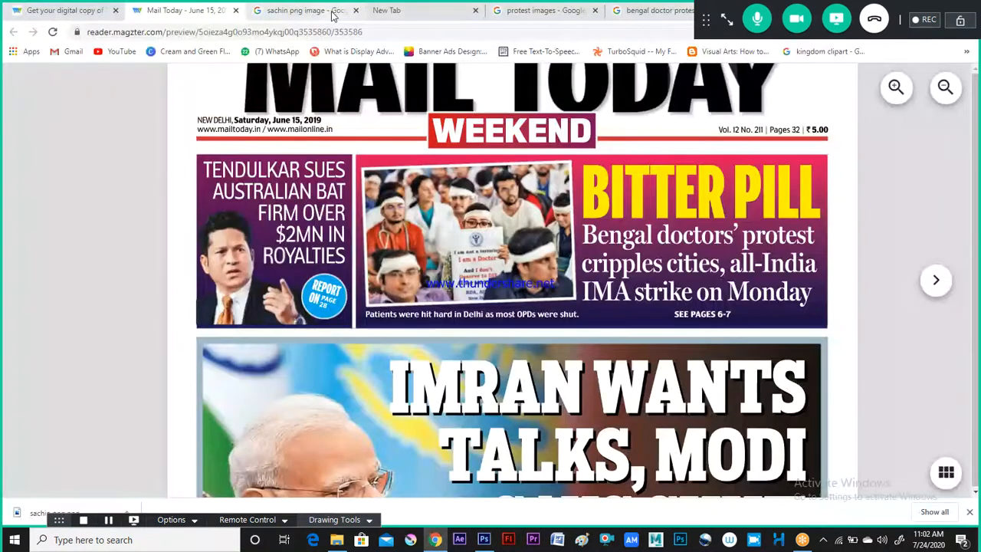
# Step: Complete the subheadline to read "Bengal Doctors protest cripples cities, all-India IMA strikes on monday", following the reference page
pyautogui.hotkey('alt', 'Tab')
pyautogui.write('al ')
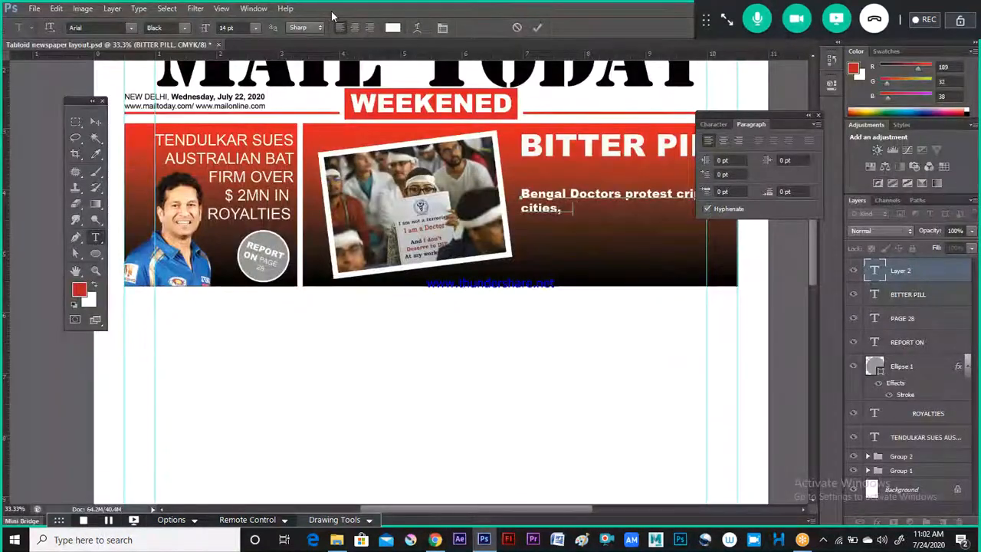
pyautogui.write('-')
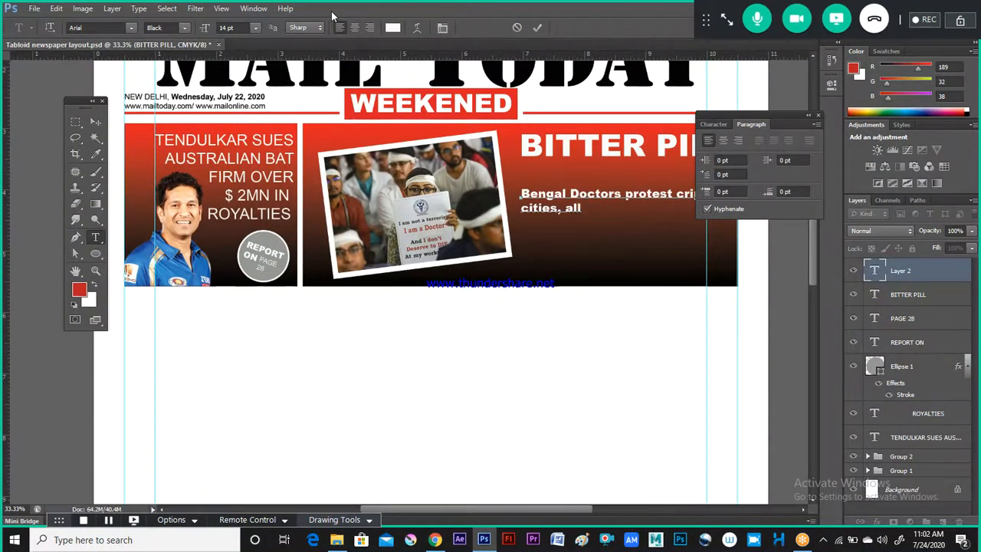
pyautogui.write('-India')
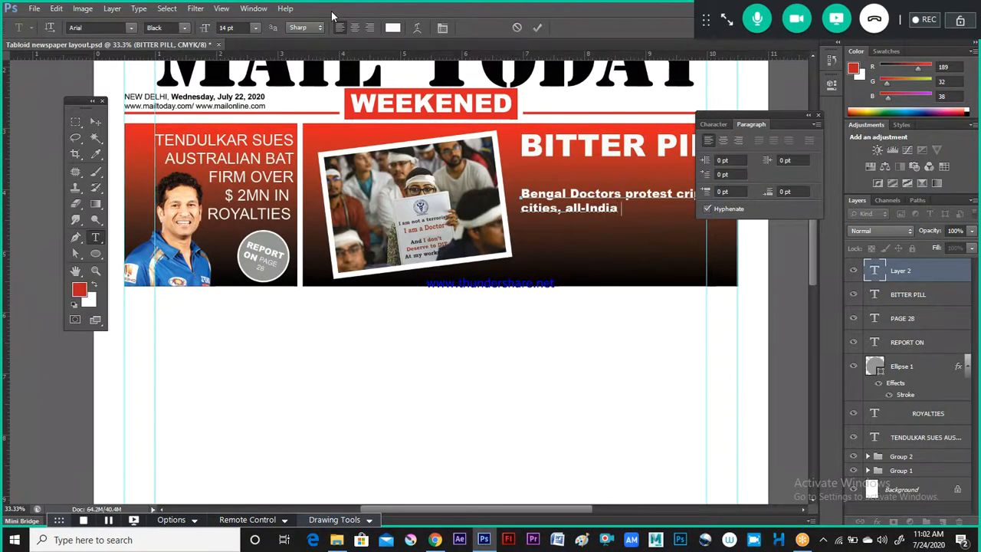
pyautogui.hotkey('alt', 'Tab')
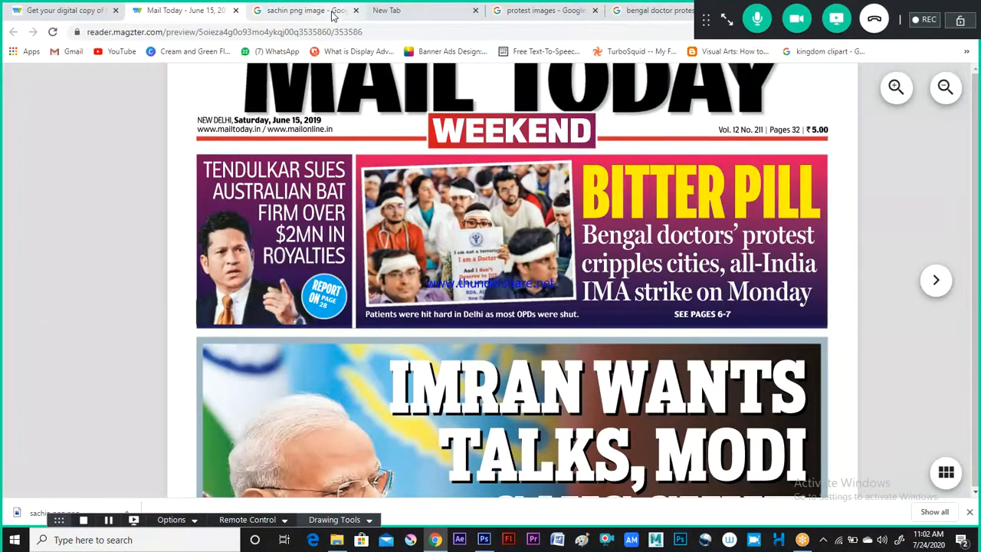
pyautogui.hotkey('alt', 'Tab')
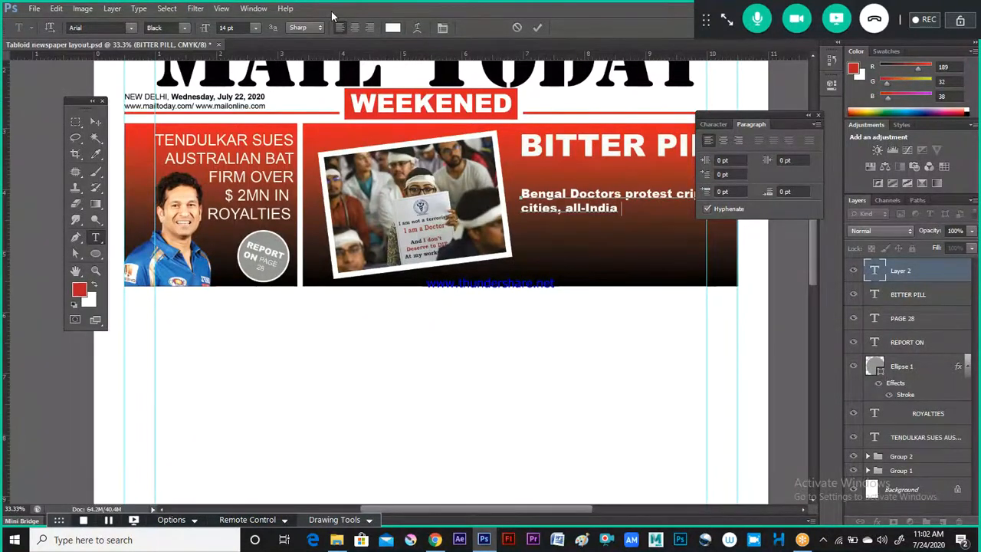
pyautogui.write('I')
pyautogui.write('MA ')
pyautogui.write('stri')
pyautogui.write('kes')
pyautogui.write(' on ')
pyautogui.write('m ')
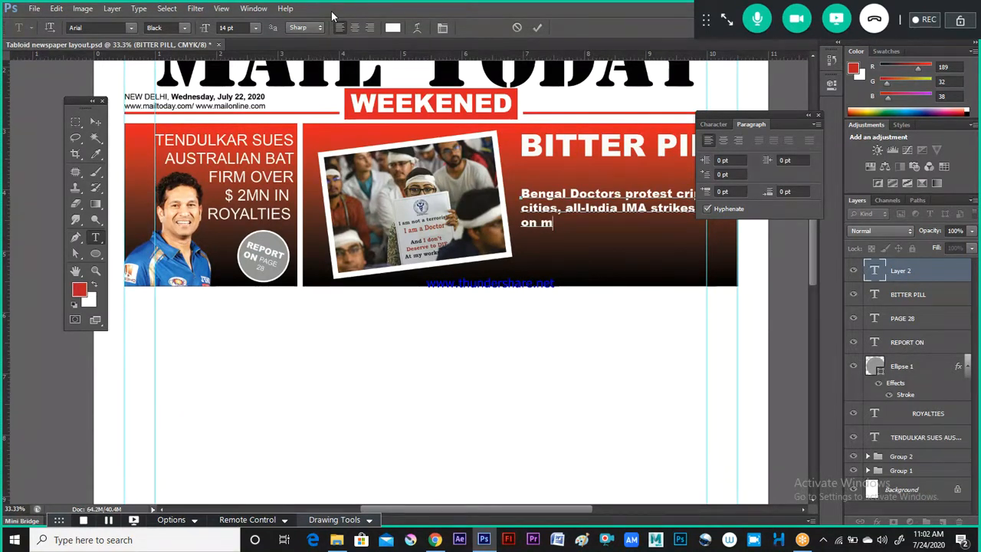
pyautogui.write('nda')
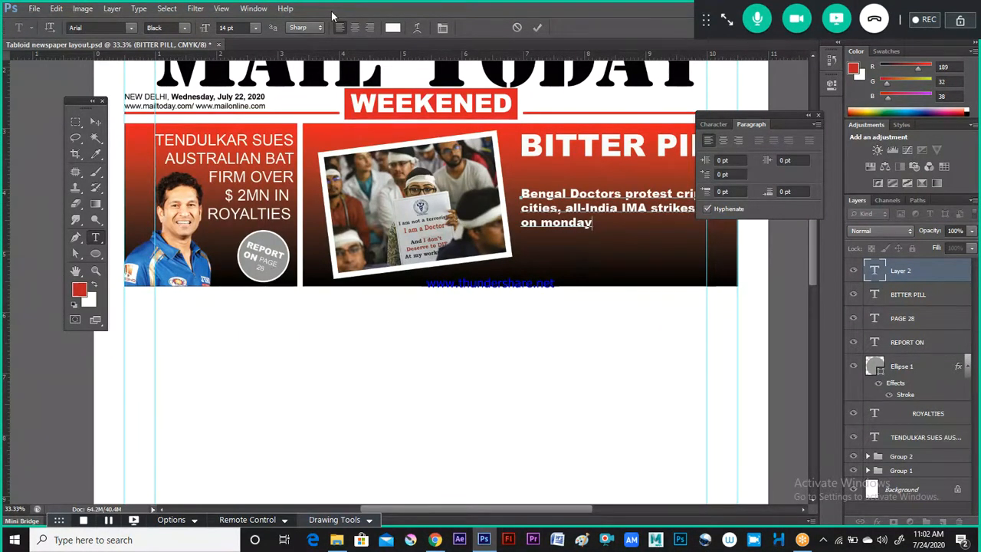
# Step: Set the whole subheadline to Arial Regular at 24 pt
pyautogui.hotkey('ctrl', 'a')
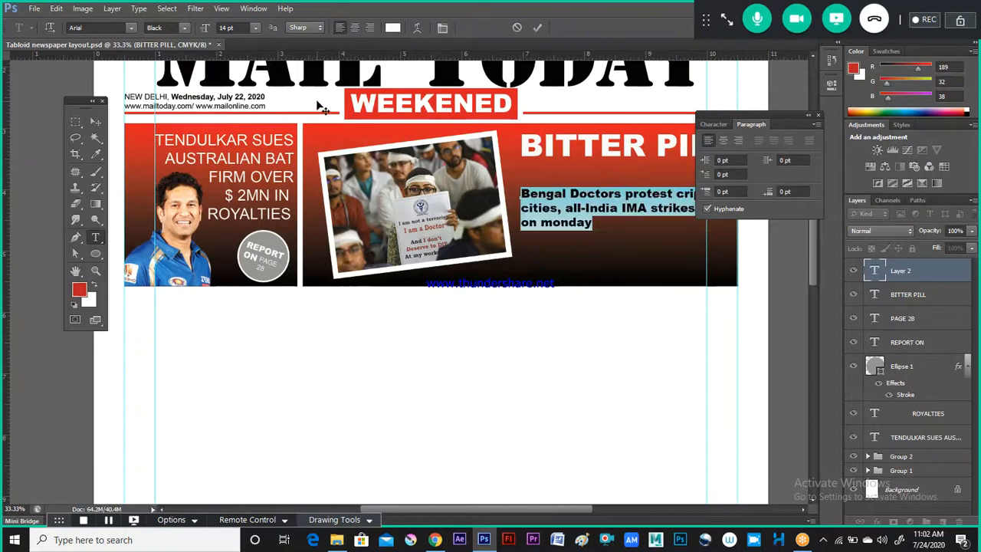
pyautogui.click(180, 28)
pyautogui.click(176, 40)
pyautogui.click(184, 28)
pyautogui.click(165, 49)
pyautogui.click(256, 28)
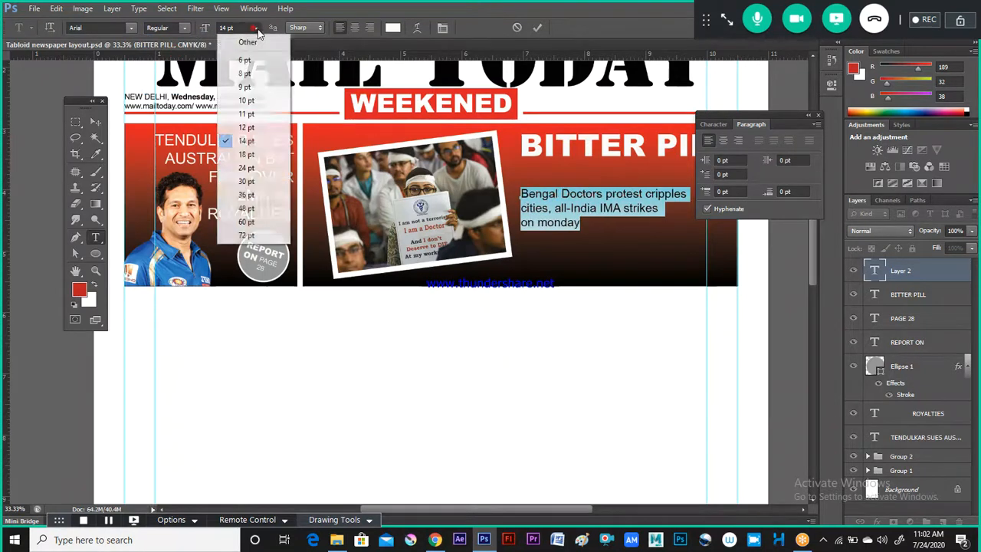
pyautogui.click(253, 167)
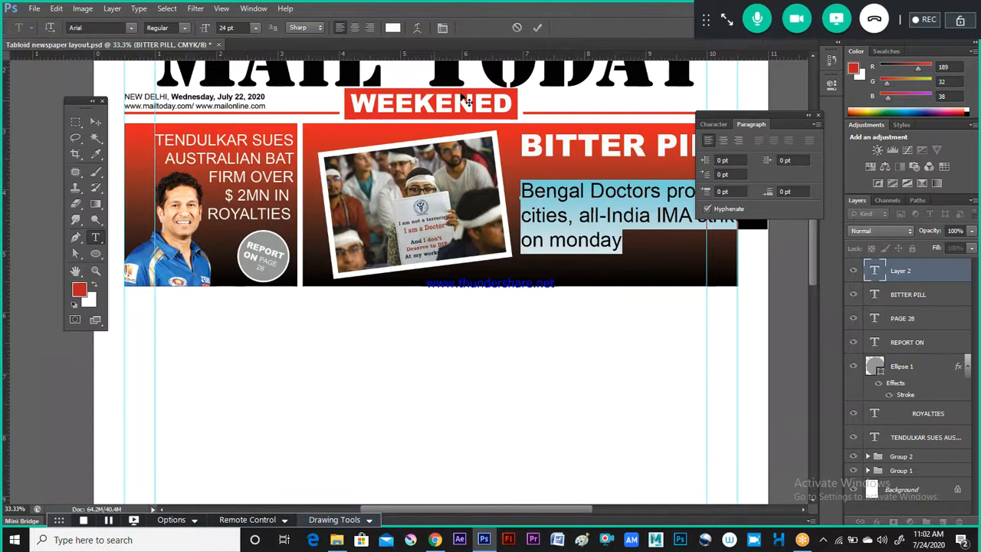
# Step: Move the Paragraph panel clear of the headline and break the subheadline after "protest", as on the reference page
pyautogui.moveTo(759, 119); pyautogui.dragTo(866, 73)
pyautogui.hotkey('alt', 'Tab')
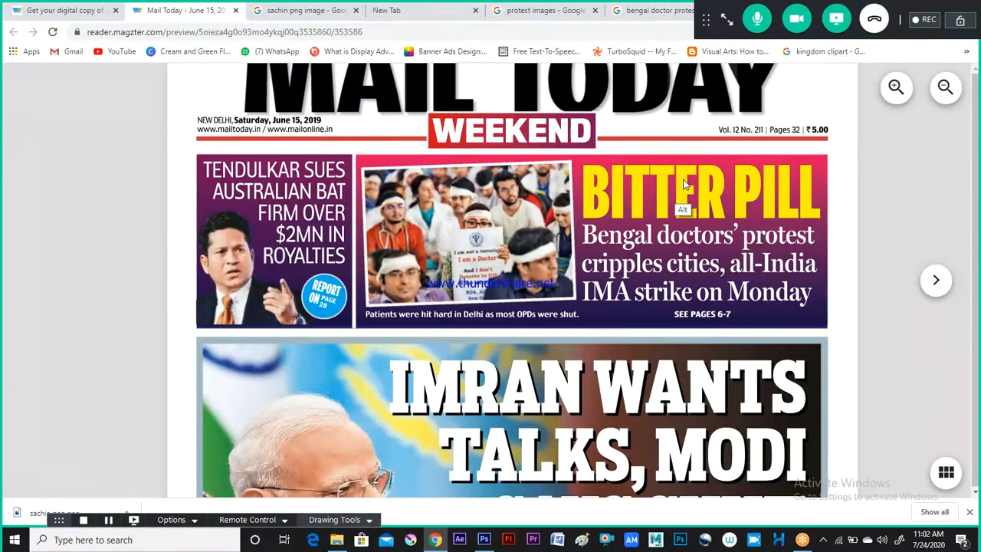
pyautogui.hotkey('alt', 'Tab')
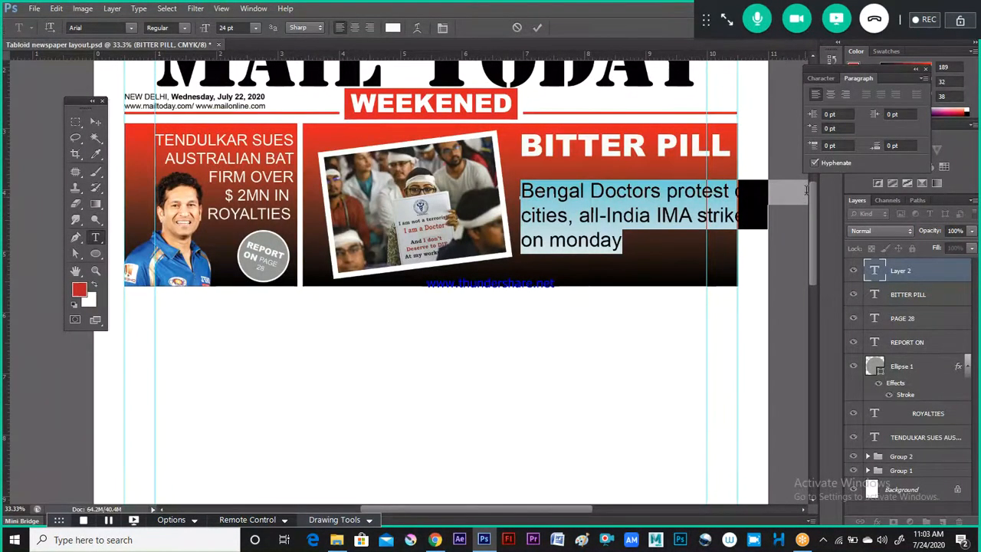
pyautogui.click(731, 192)
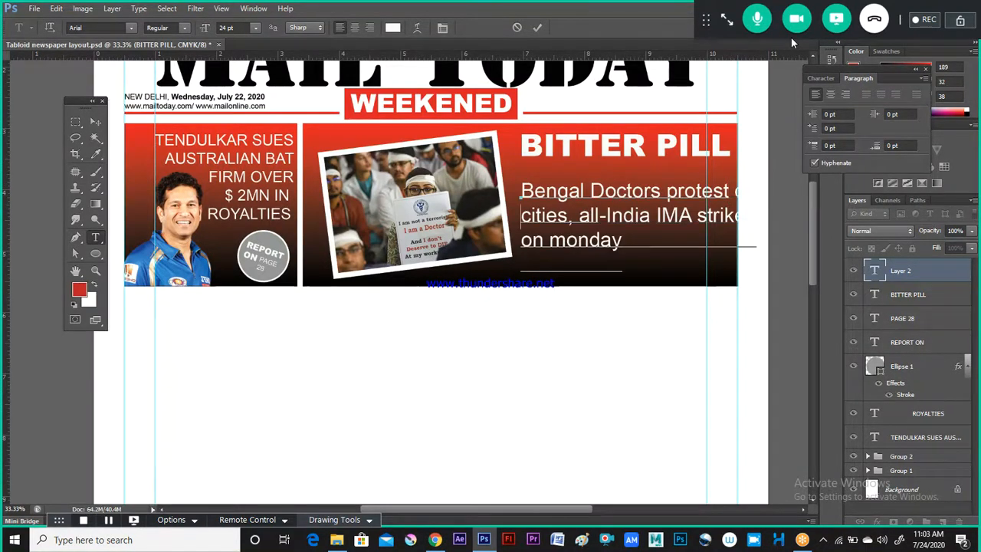
pyautogui.press('Return')
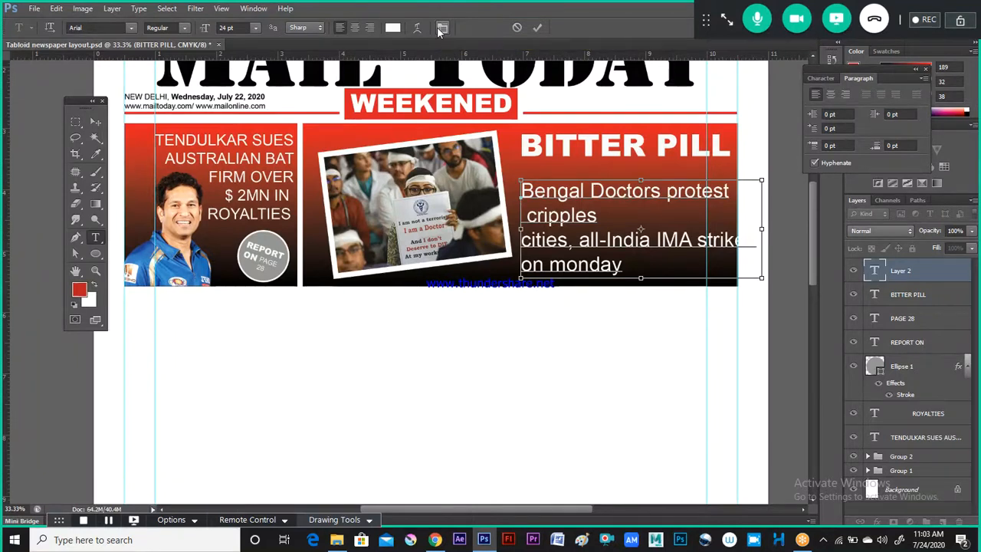
# Step: Transfer the subheadline text from its point-text layer into a new paragraph text box spanning the area beneath BITTER PILL
pyautogui.hotkey('ctrl', 'a')
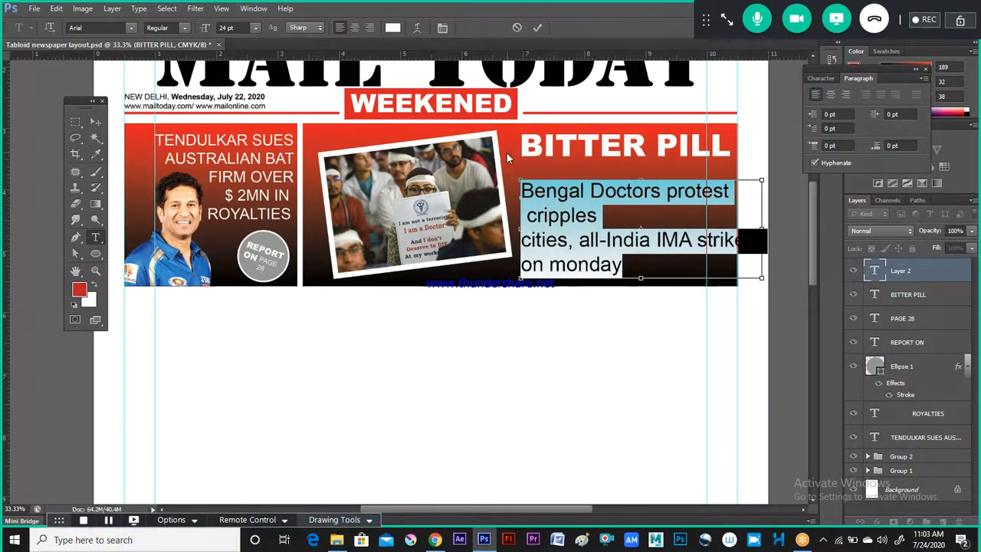
pyautogui.click(519, 28)
pyautogui.click(518, 29)
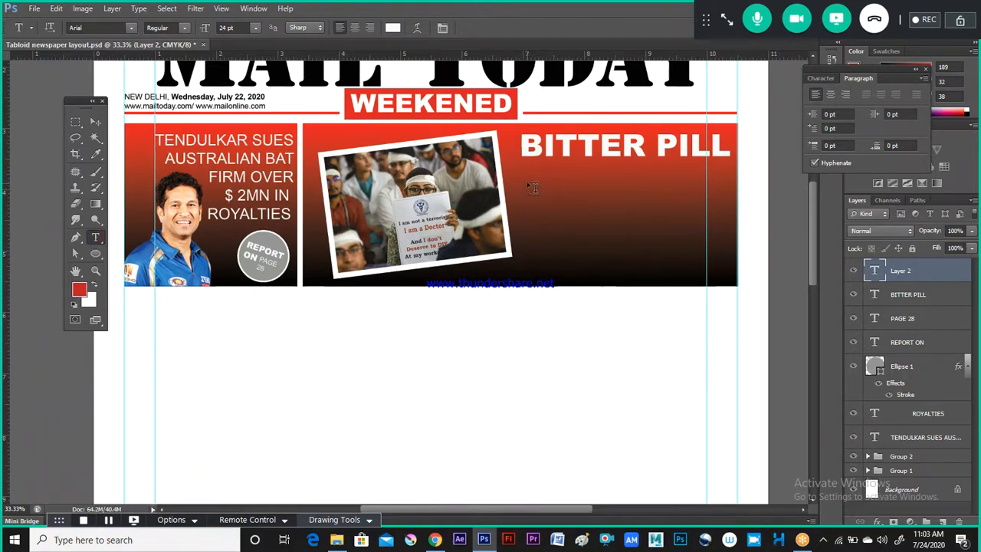
pyautogui.moveTo(522, 170); pyautogui.dragTo(727, 256)
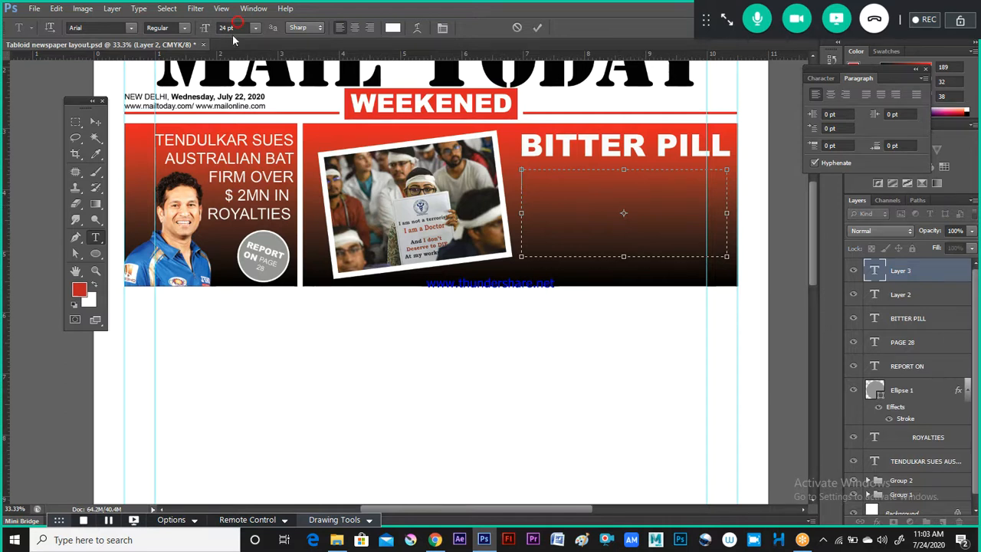
pyautogui.click(88, 30)
pyautogui.click(94, 30)
pyautogui.write('Bengal Doctors protest  cripples')
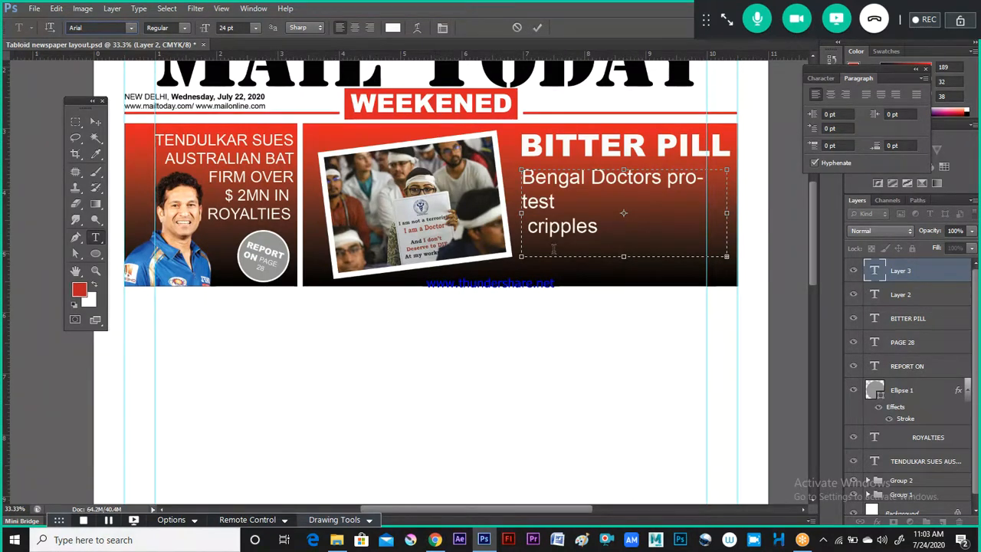
# Step: Correct the spelling of "protest" in the subheadline and widen its text box slightly toward the protest photo
pyautogui.click(565, 201)
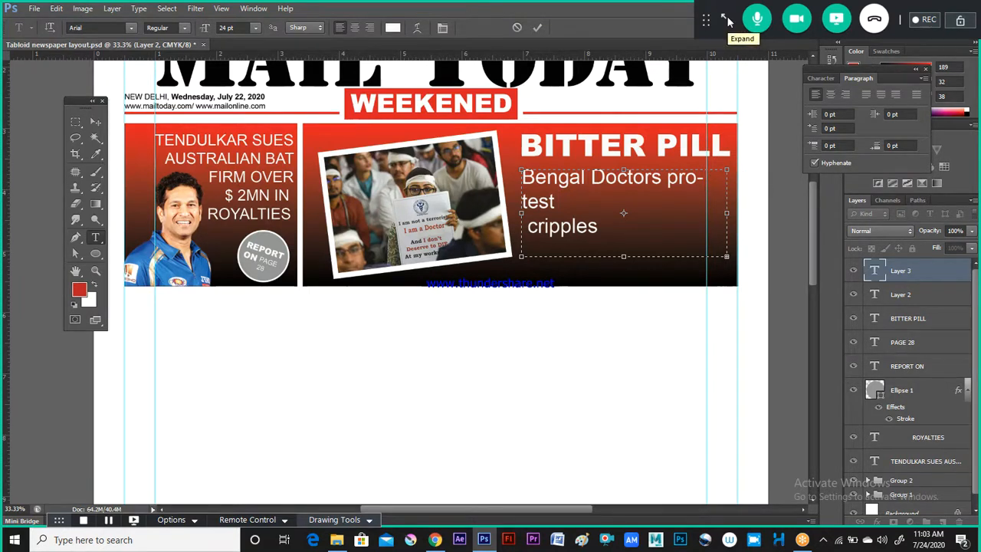
pyautogui.press('BackSpace')
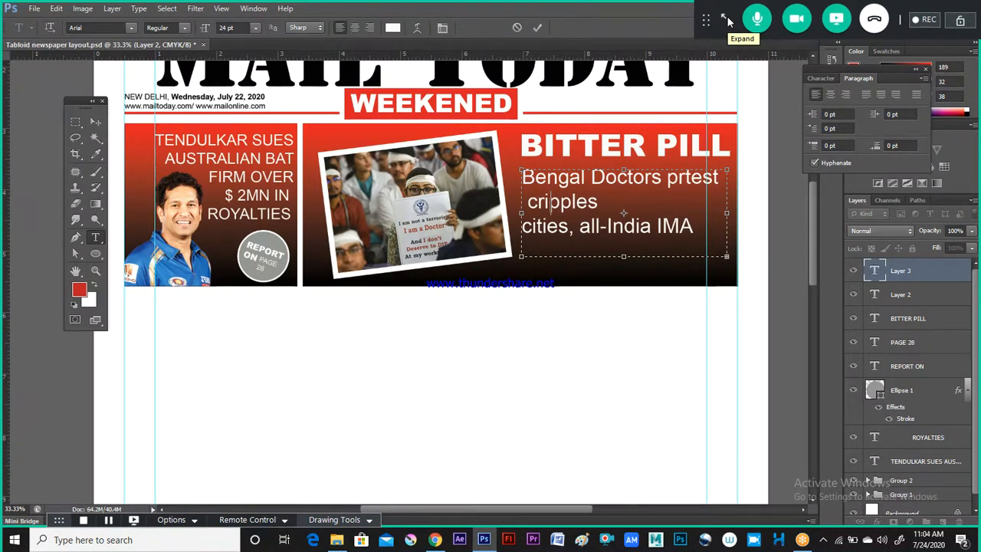
pyautogui.write('0')
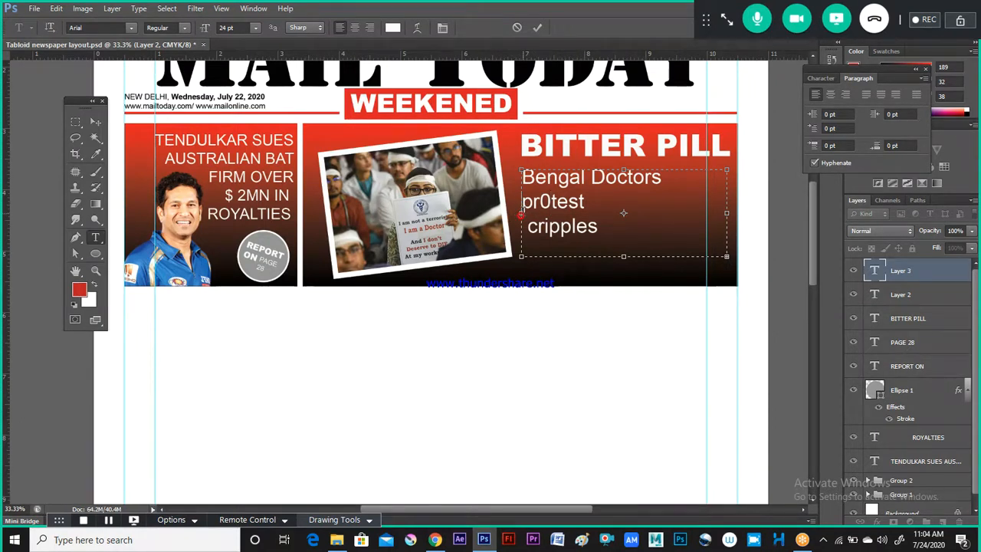
pyautogui.moveTo(521, 214); pyautogui.dragTo(512, 213)
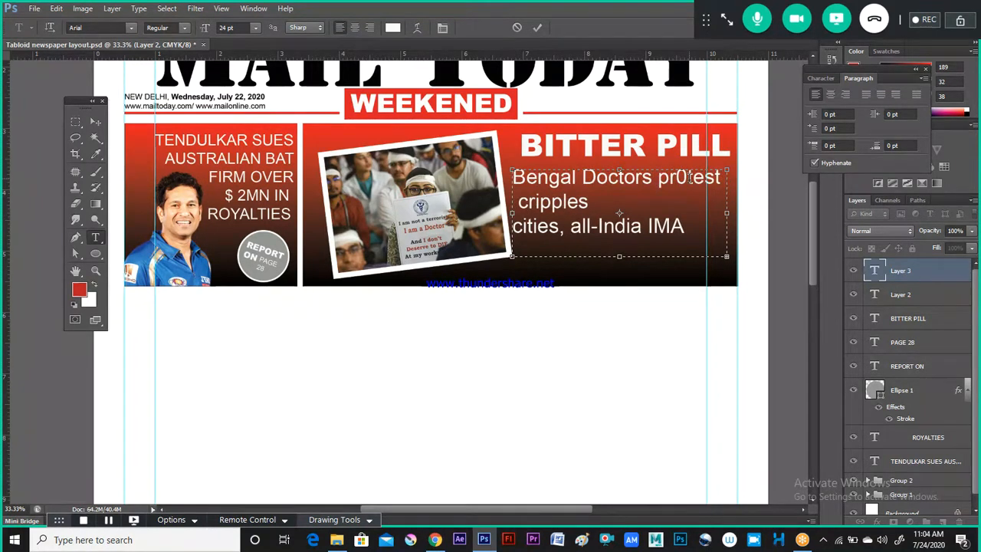
pyautogui.press('BackSpace')
pyautogui.write('o')
# Step: Join "cities, all-India" onto the "cripples" line of the subheadline and compare the wording with the reference newspaper page
pyautogui.hotkey('alt', 'Tab')
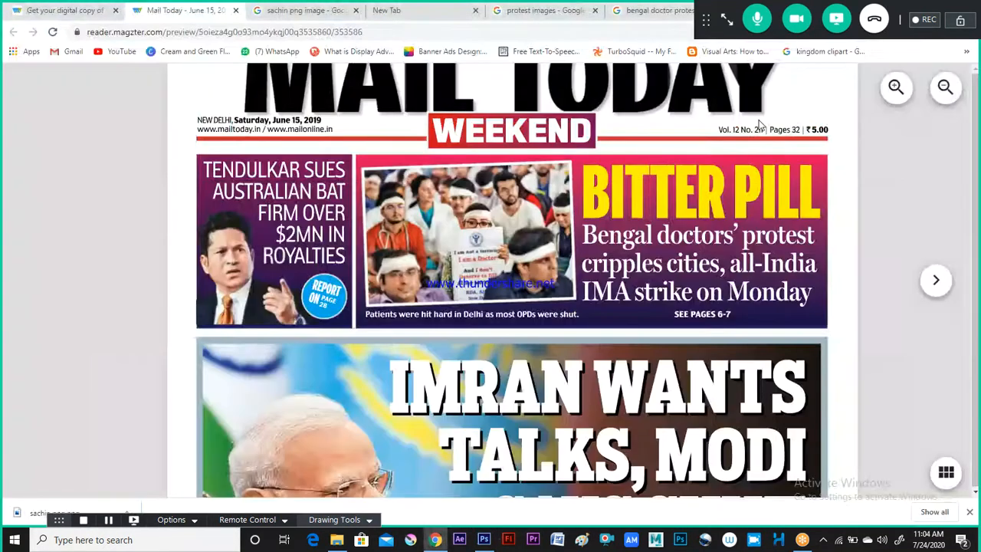
pyautogui.hotkey('alt', 'Tab')
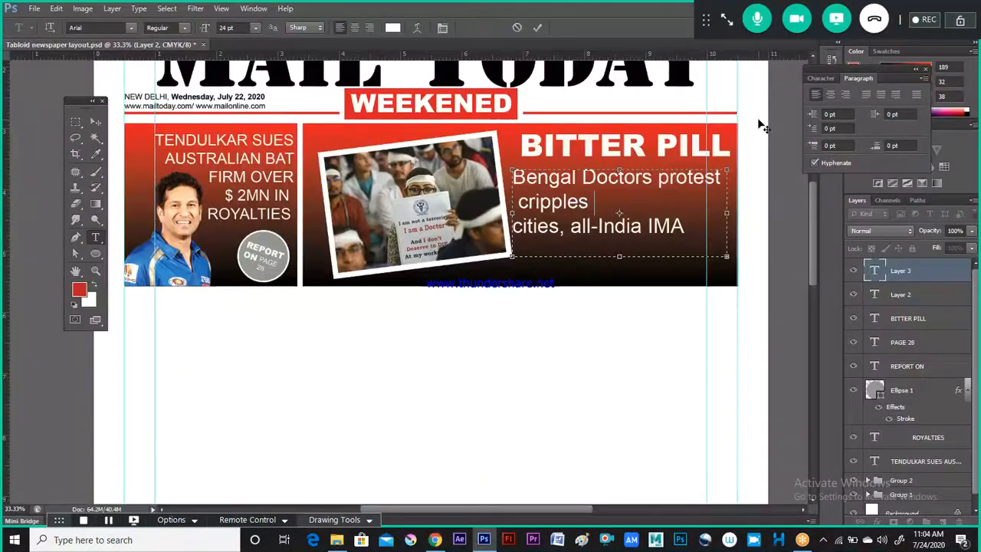
pyautogui.press('Delete')
pyautogui.hotkey('alt', 'Tab')
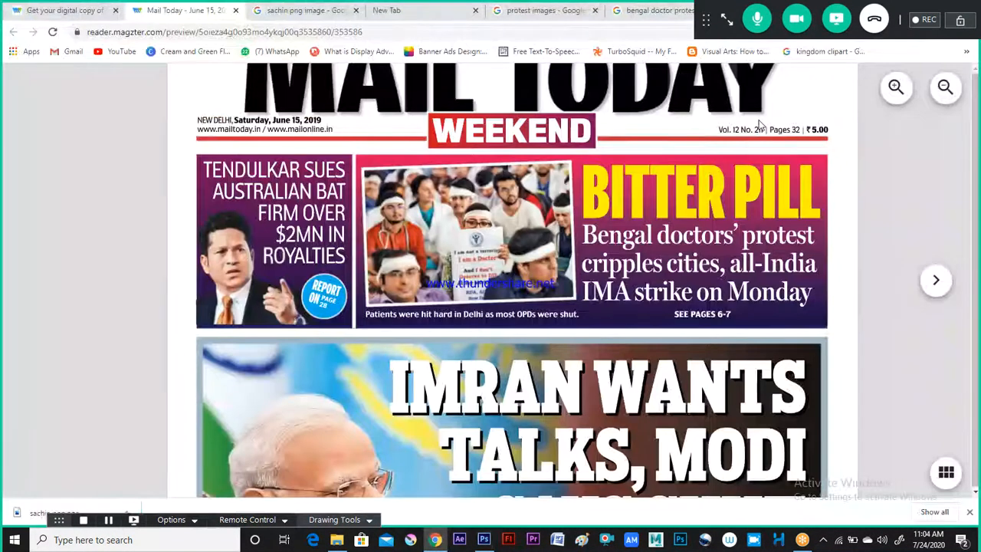
pyautogui.hotkey('alt', 'Tab')
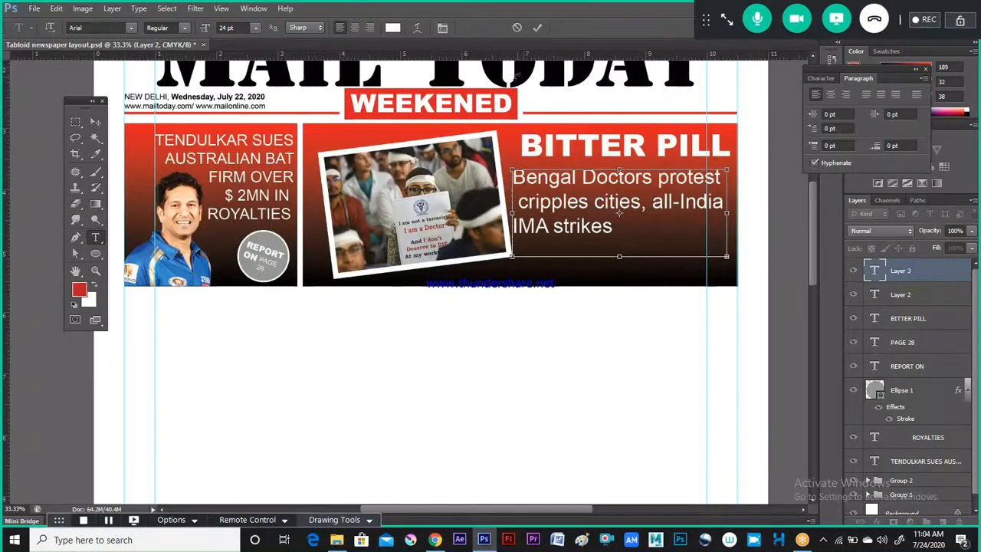
pyautogui.hotkey('alt', 'Tab')
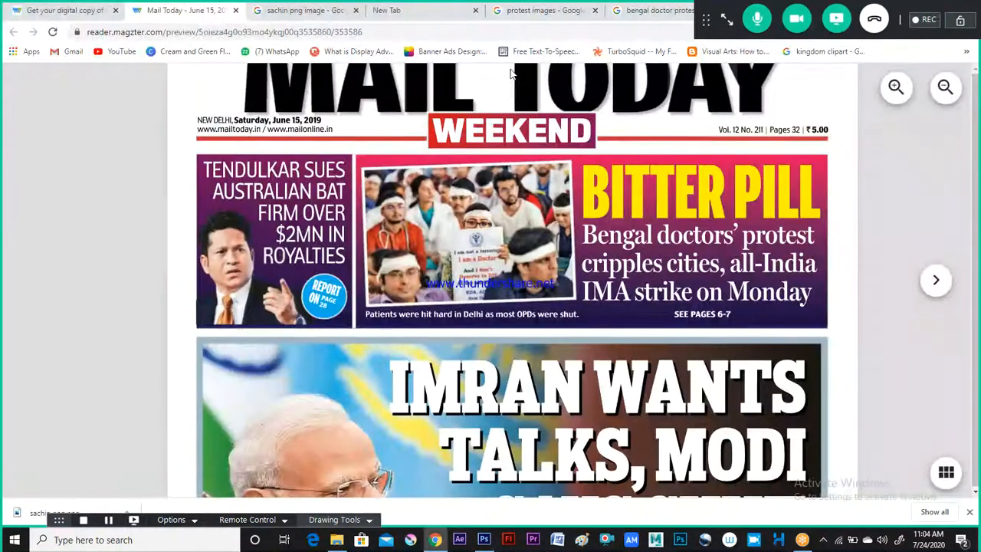
pyautogui.hotkey('alt', 'Tab')
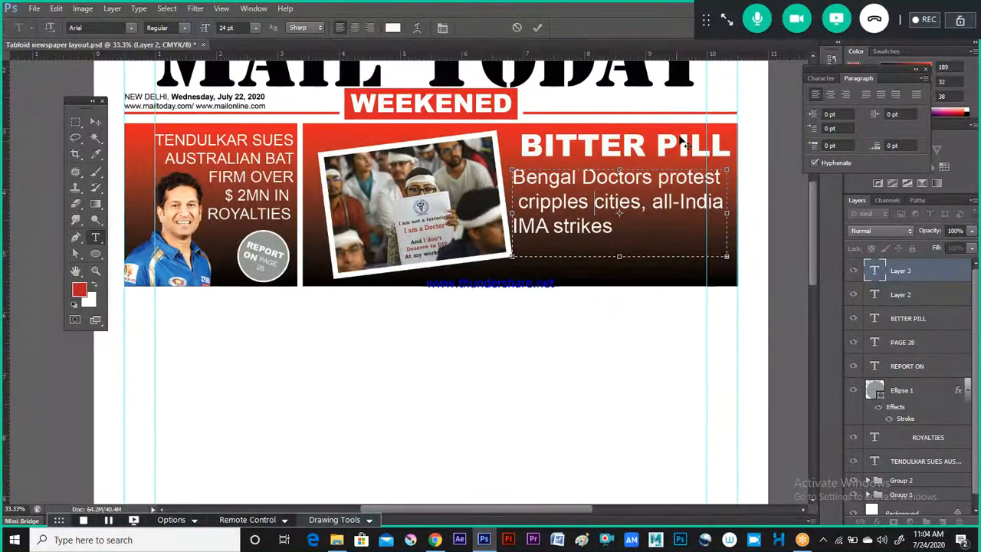
# Step: Complete the last line of the subheadline so it reads "IMA strikes on Monday", checking the wording against the reference newspaper page
pyautogui.click(620, 228)
pyautogui.write('on')
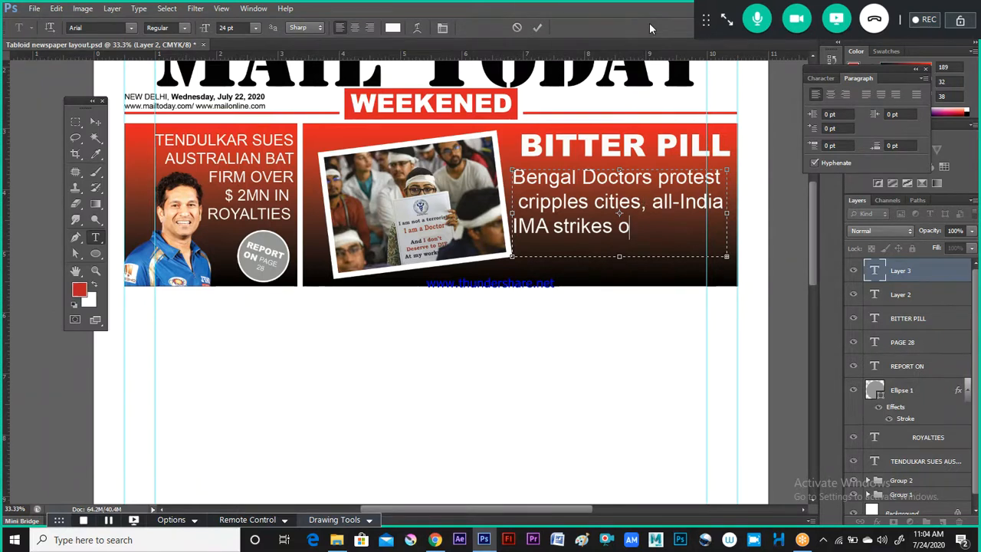
pyautogui.hotkey('alt', 'Tab')
pyautogui.hotkey('alt', 'Tab')
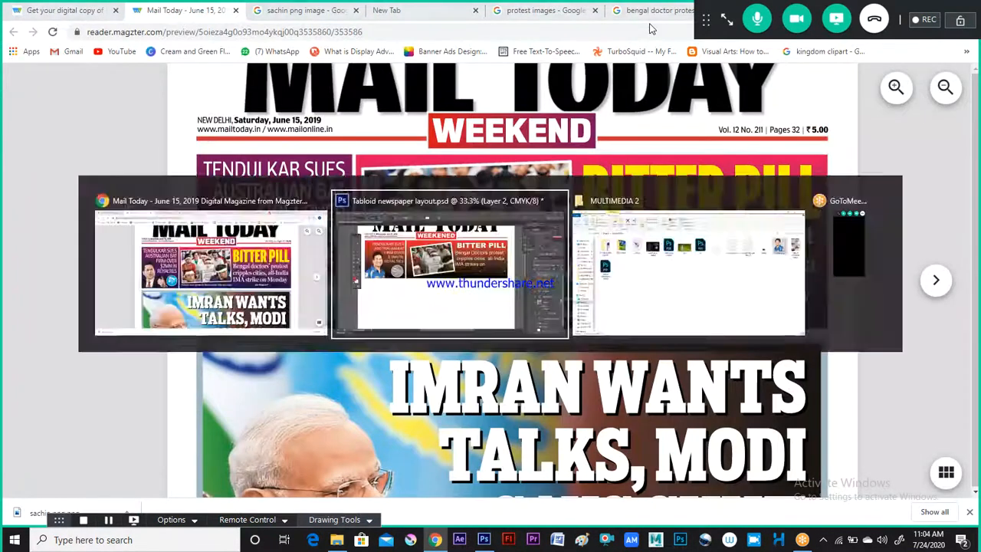
pyautogui.write('n M')
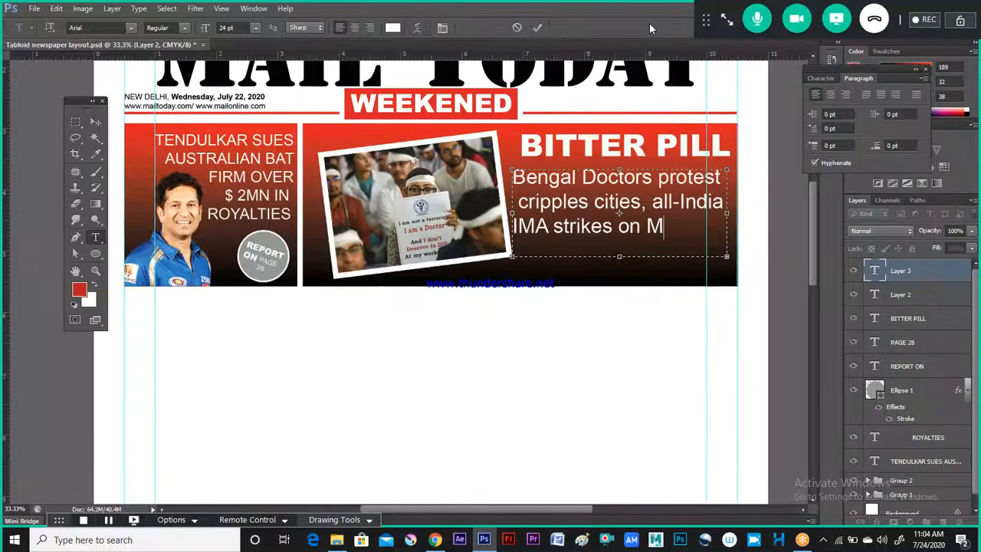
pyautogui.write('o nday')
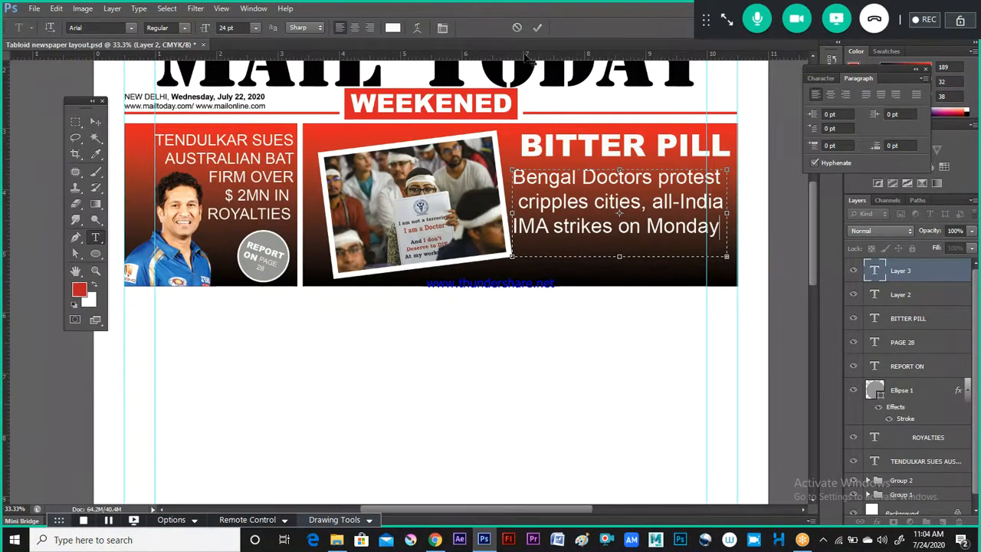
# Step: Remove the leading space before "cripples", commit the subheadline text, and compare it with the reference newspaper page
pyautogui.click(518, 205)
pyautogui.press('BackSpace')
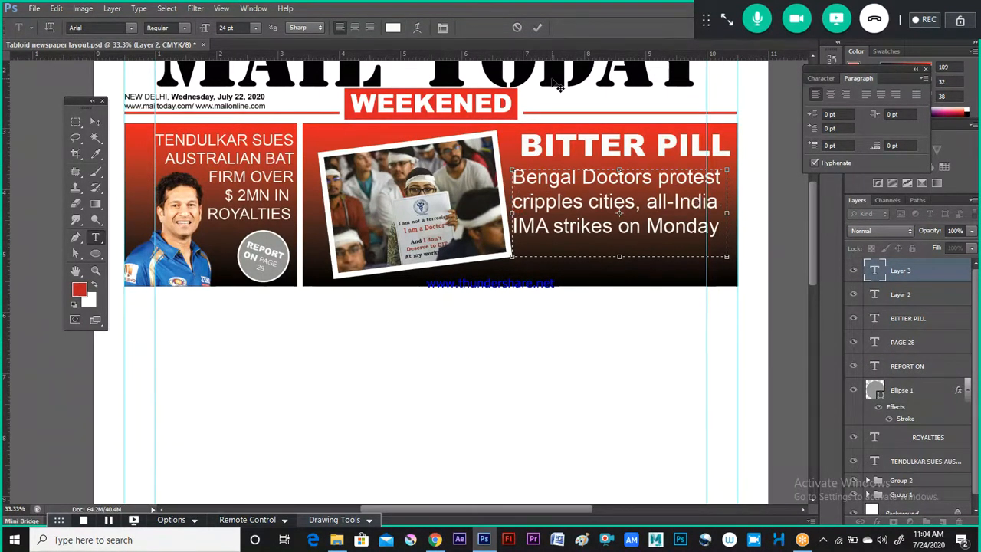
pyautogui.click(553, 81)
pyautogui.hotkey('alt', 'Tab')
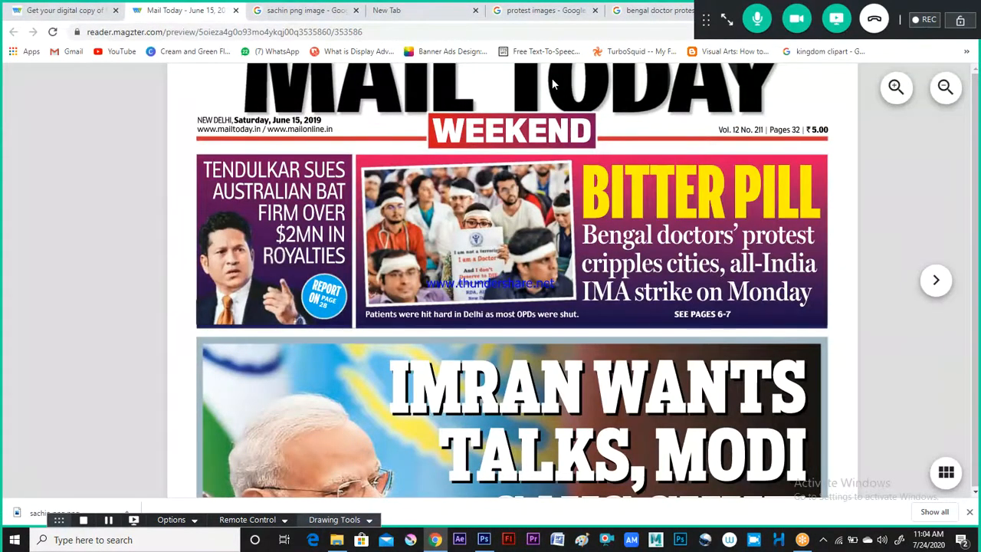
pyautogui.hotkey('alt', 'Tab')
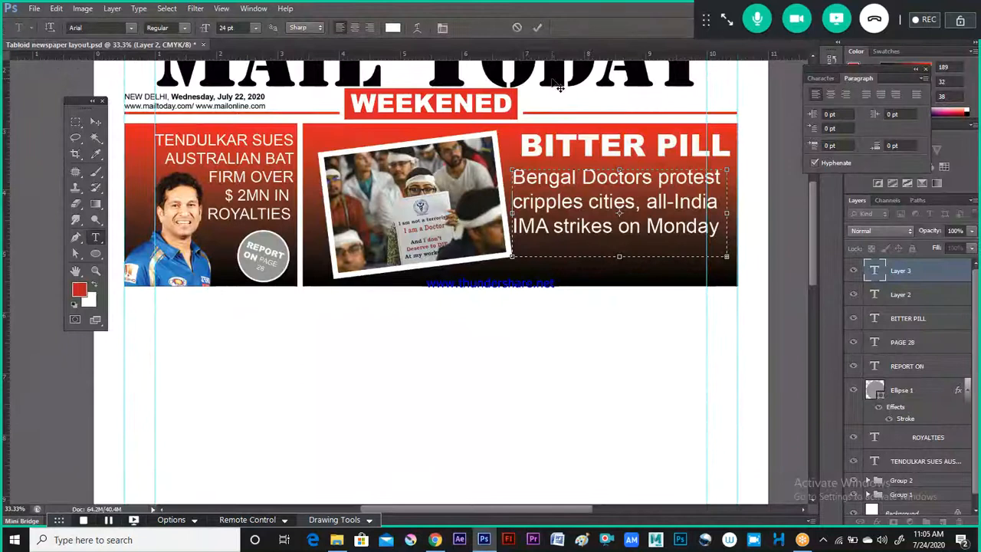
pyautogui.click(552, 78)
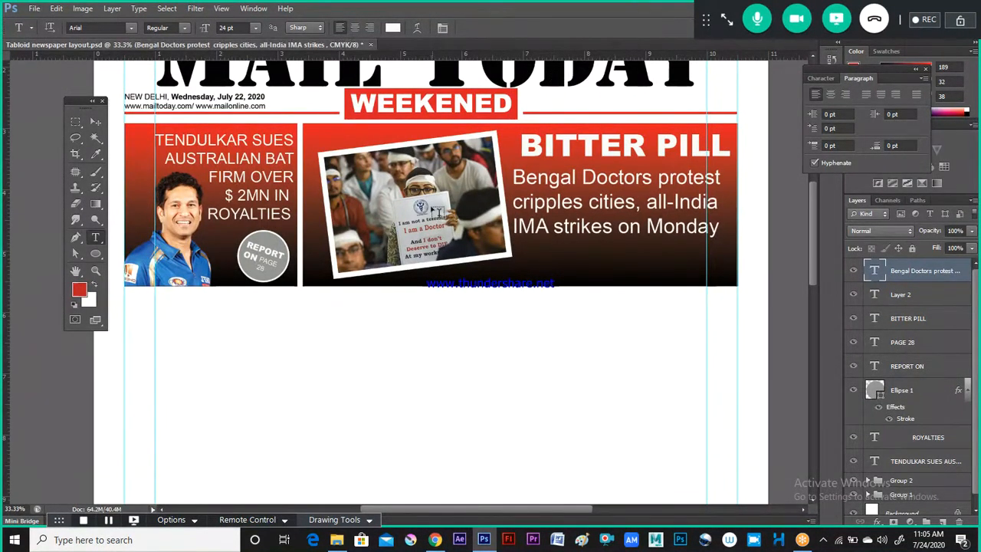
pyautogui.hotkey('alt', 'Tab')
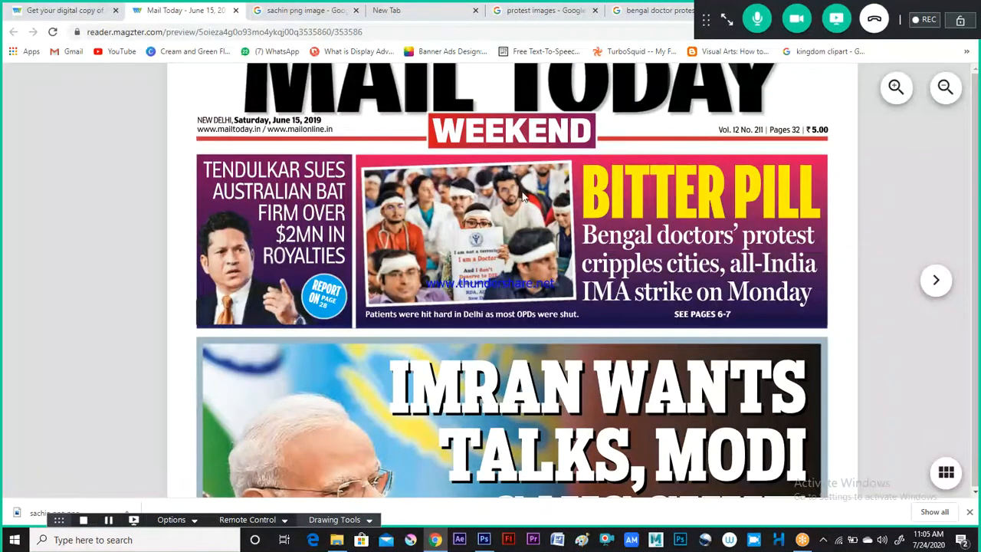
pyautogui.hotkey('alt', 'Tab')
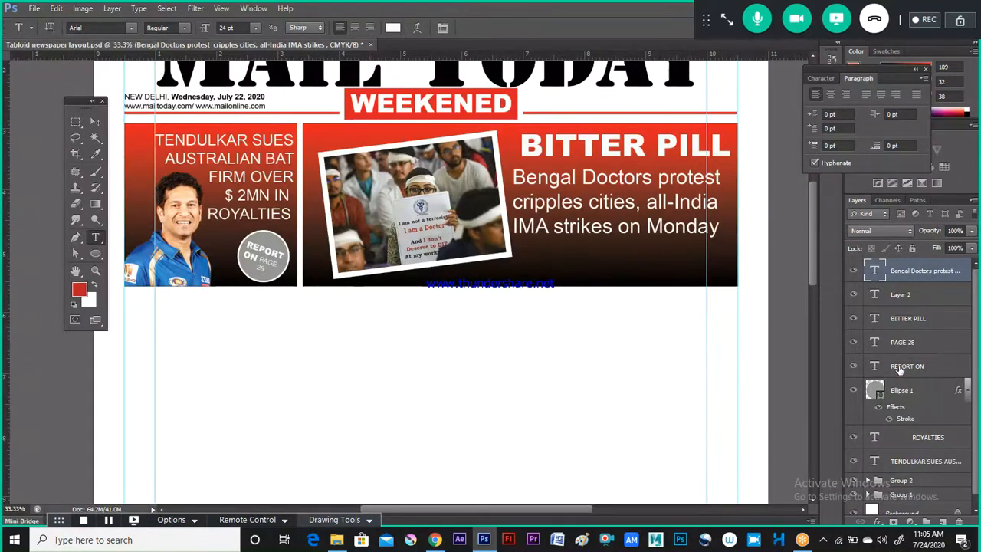
# Step: Move the Ellipse 1 layer above the PAGE 28 and REPORT ON text layers and expand Group 2
pyautogui.moveTo(890, 399); pyautogui.dragTo(891, 331)
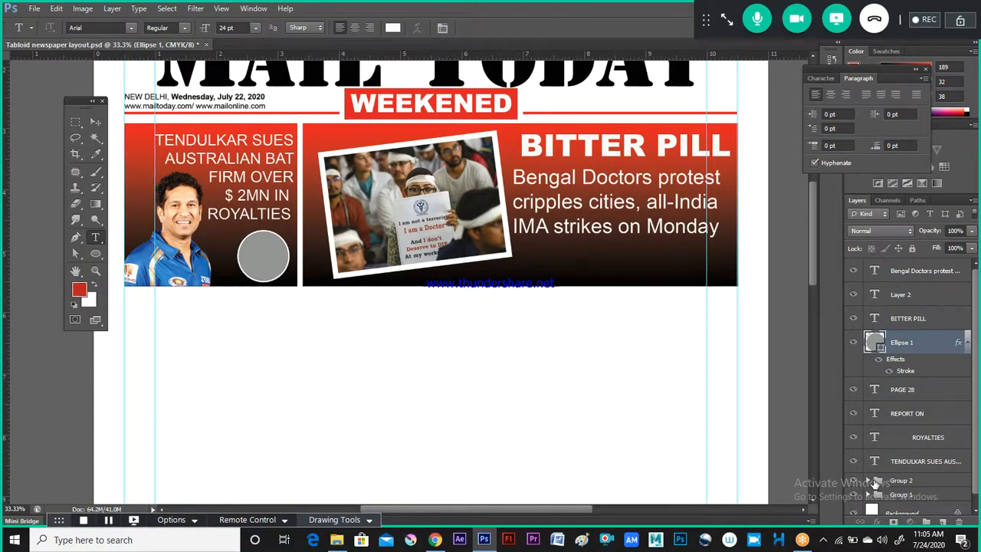
pyautogui.click(875, 483)
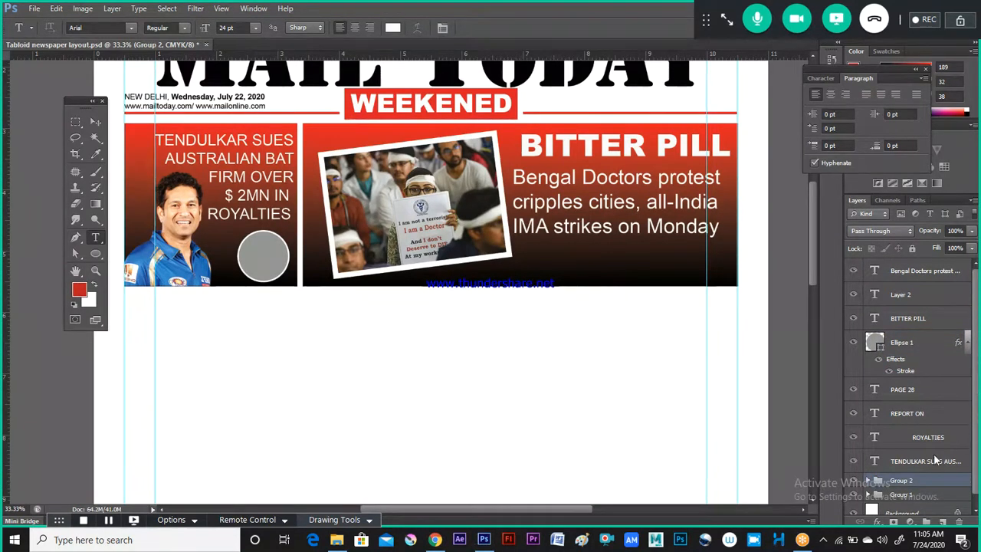
pyautogui.click(867, 481)
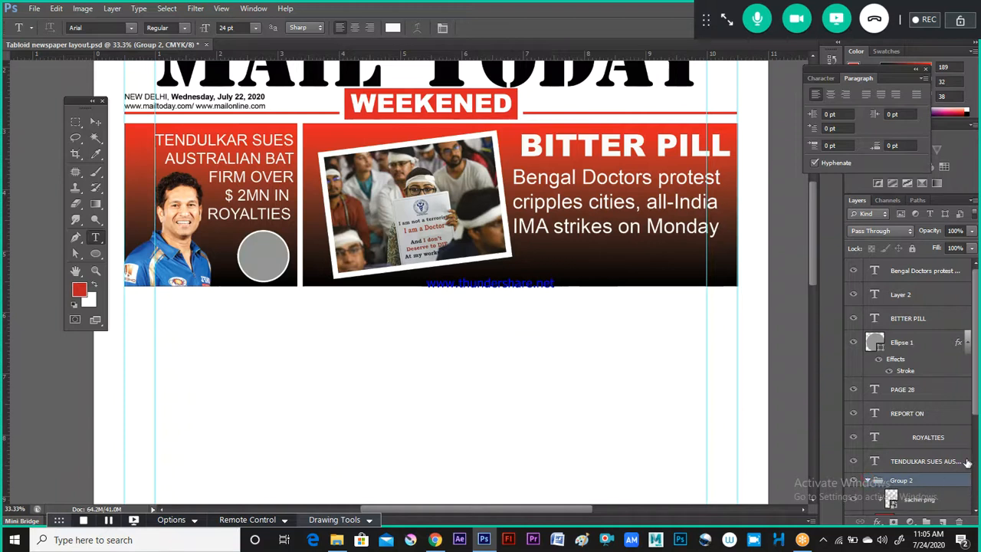
# Step: Try to move the Rectangle 4 layer above the sachin frame copy layer inside Group 2
pyautogui.scroll(-3, 943, 429)
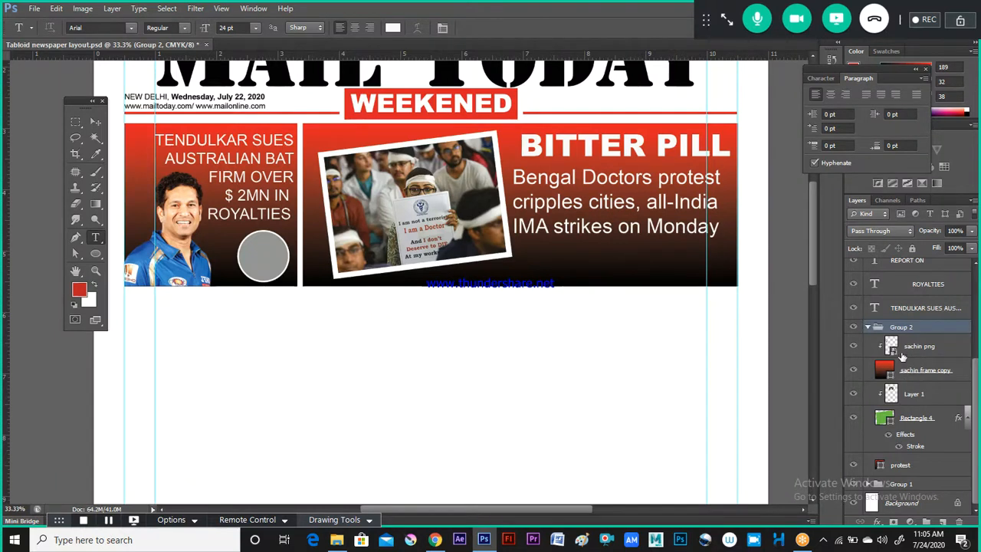
pyautogui.moveTo(873, 418); pyautogui.dragTo(893, 360)
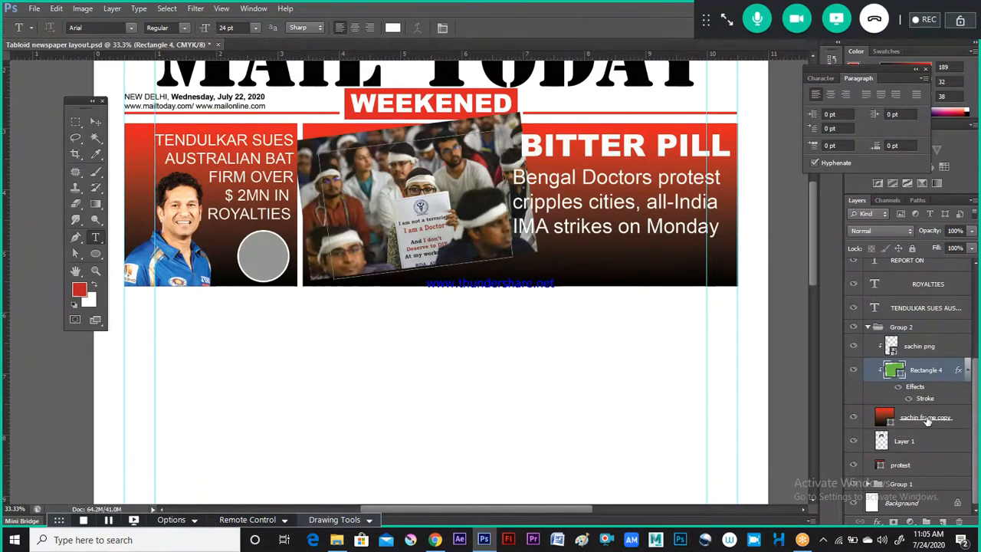
pyautogui.hotkey('ctrl', 'z')
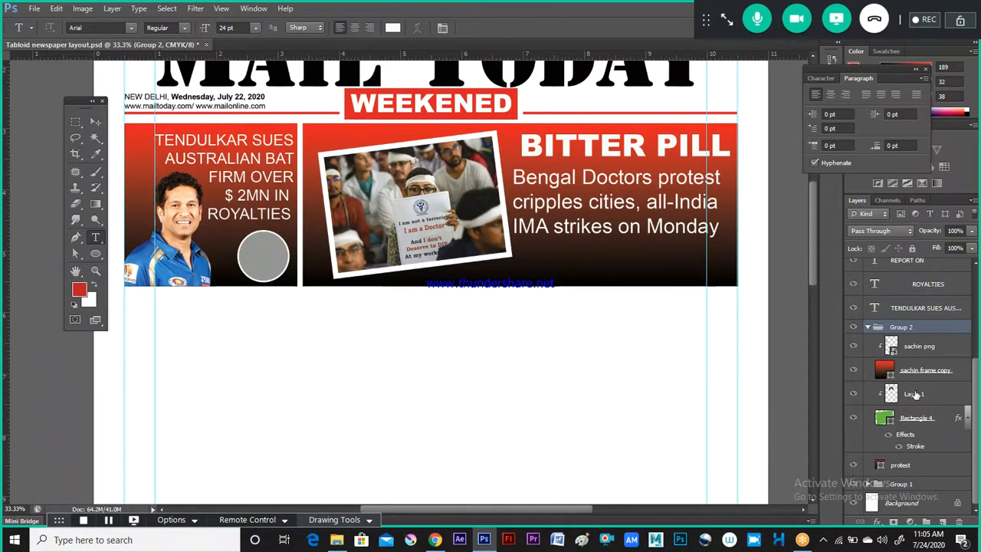
# Step: Scale the protest photo on Layer 1 together with its Rectangle 4 frame to about 96% and shift both slightly up and left
pyautogui.click(925, 462)
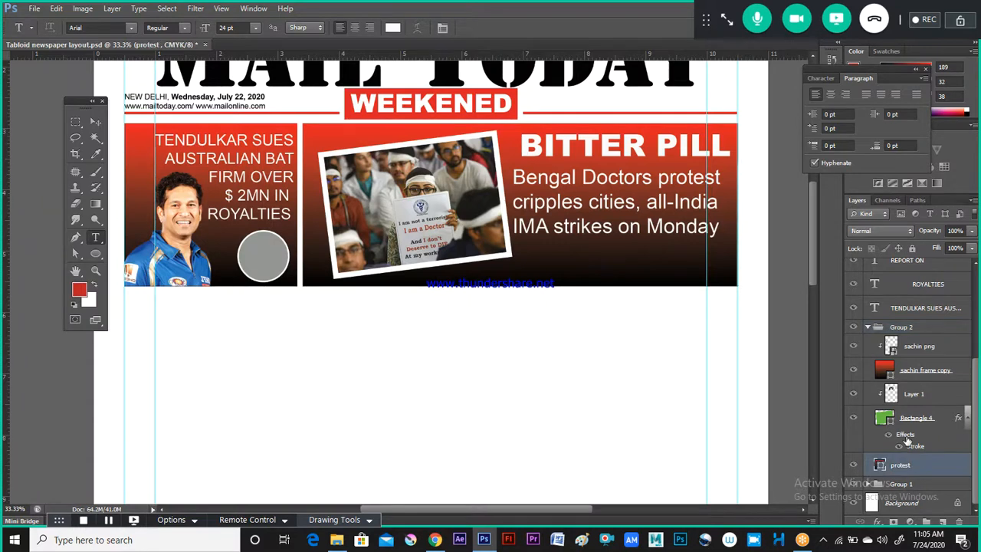
pyautogui.click(915, 421)
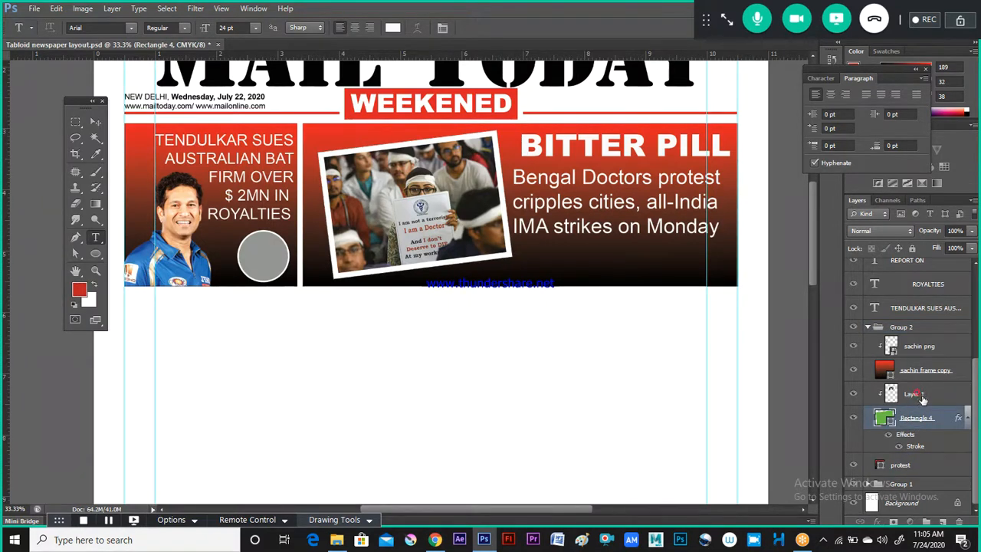
pyautogui.keyDown('shift'); pyautogui.click(913, 394); pyautogui.keyUp('shift')
pyautogui.hotkey('ctrl', 't')
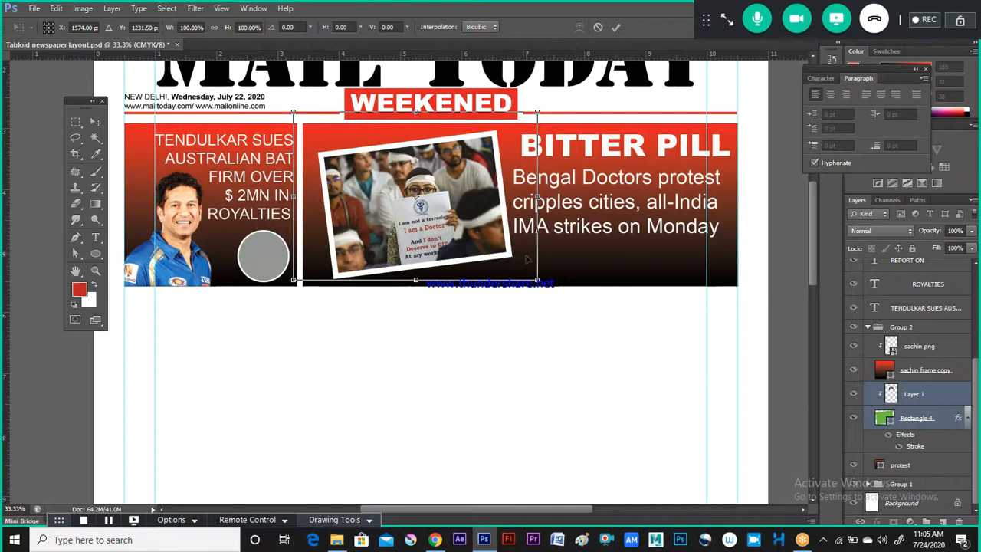
pyautogui.moveTo(537, 280); pyautogui.dragTo(527, 273)
pyautogui.moveTo(465, 217); pyautogui.dragTo(463, 213)
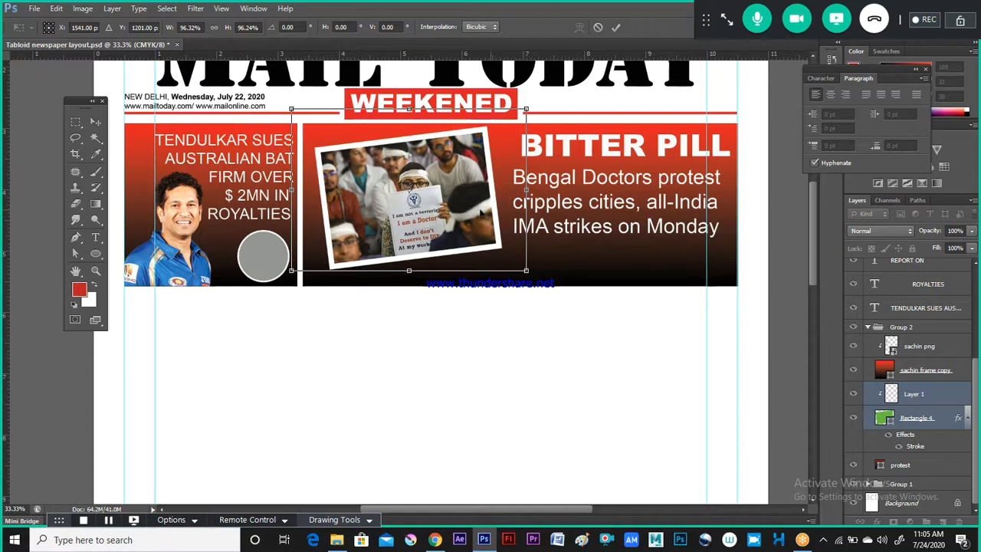
pyautogui.press('Return')
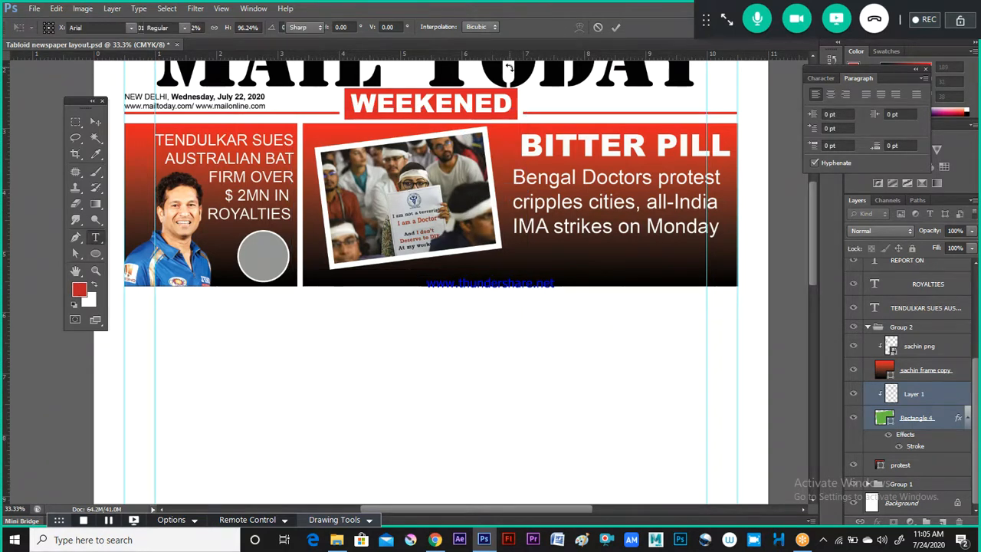
pyautogui.press('t')
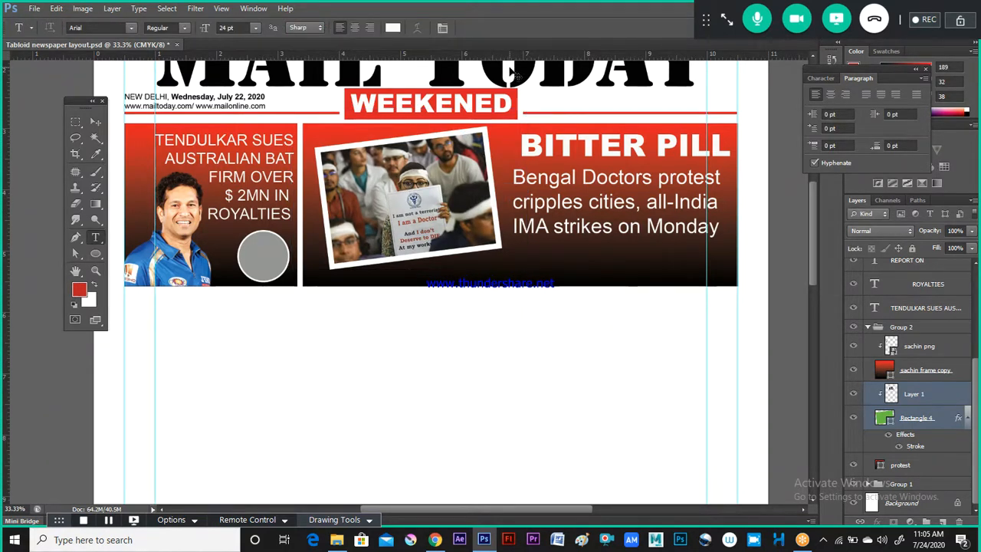
# Step: Review the top part of the tabloid layout at reduced zoom and compare it with the reference newspaper page in Chrome
pyautogui.hotkey('ctrl', '-')
pyautogui.hotkey('ctrl', '-')
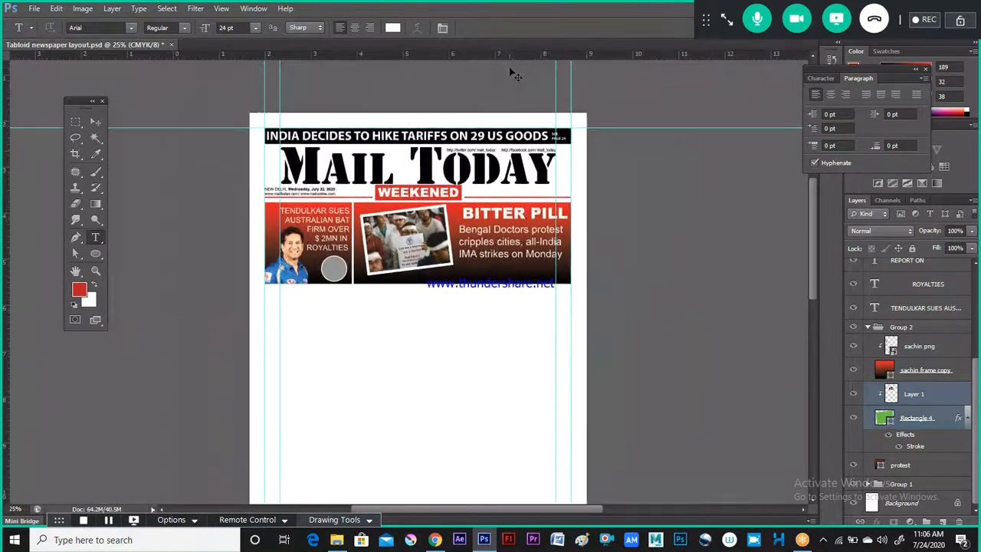
pyautogui.hotkey('ctrl', '+')
pyautogui.hotkey('ctrl', '-')
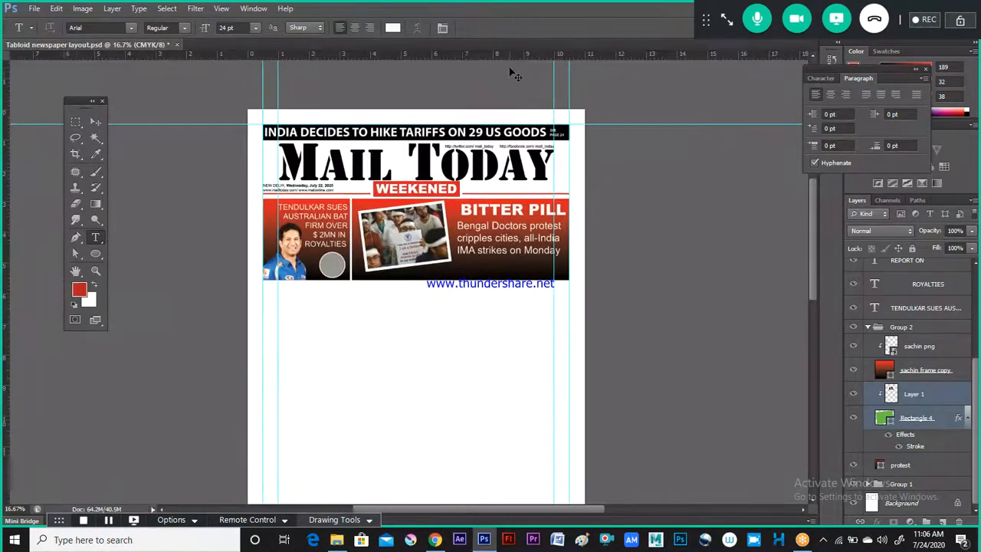
pyautogui.hotkey('ctrl', '+')
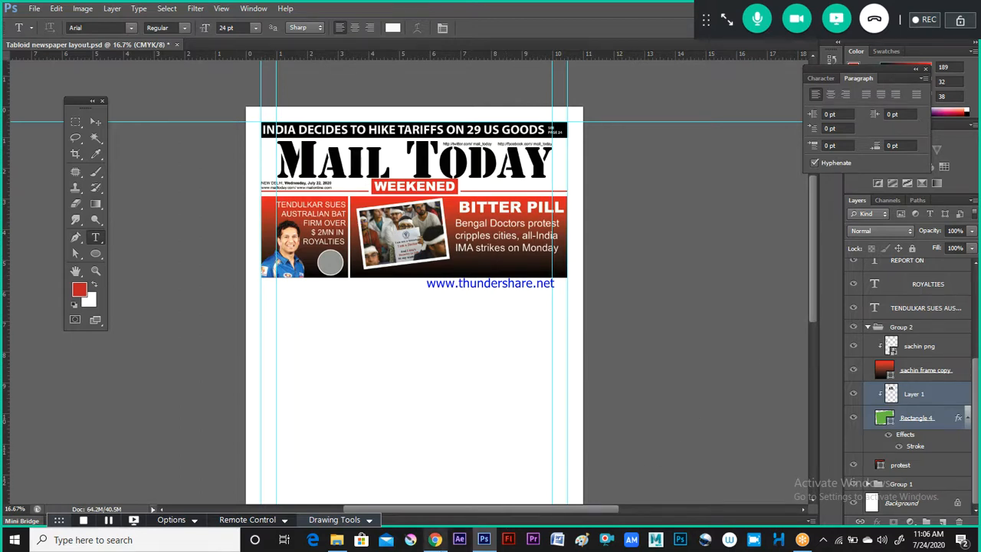
pyautogui.click(434, 540)
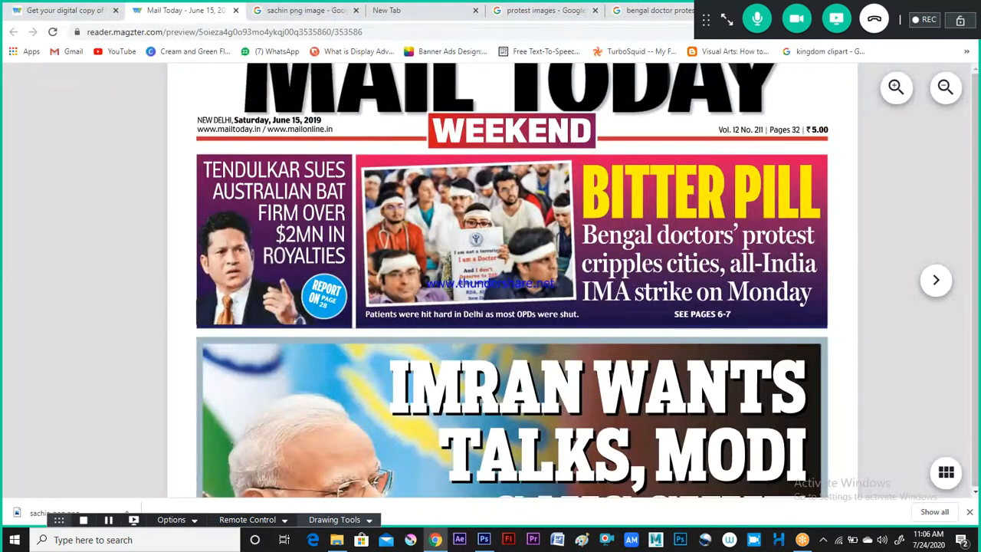
pyautogui.moveTo(525, 257); pyautogui.dragTo(543, 217)
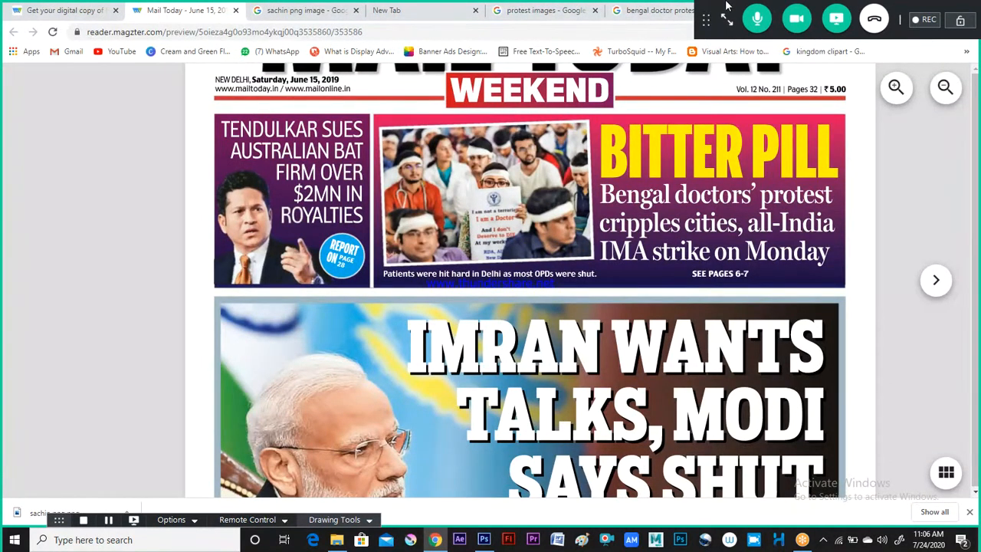
pyautogui.rightClick(576, 184)
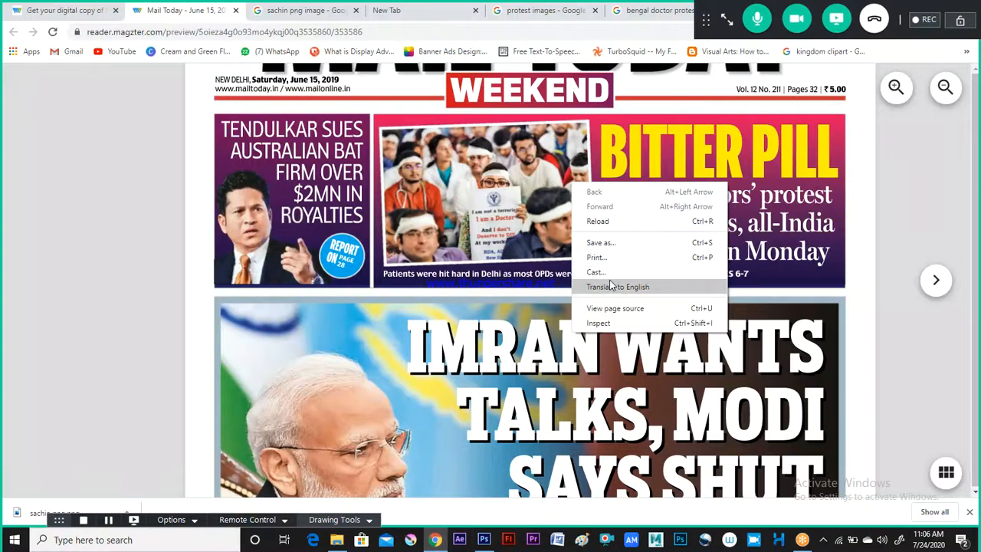
pyautogui.click(600, 242)
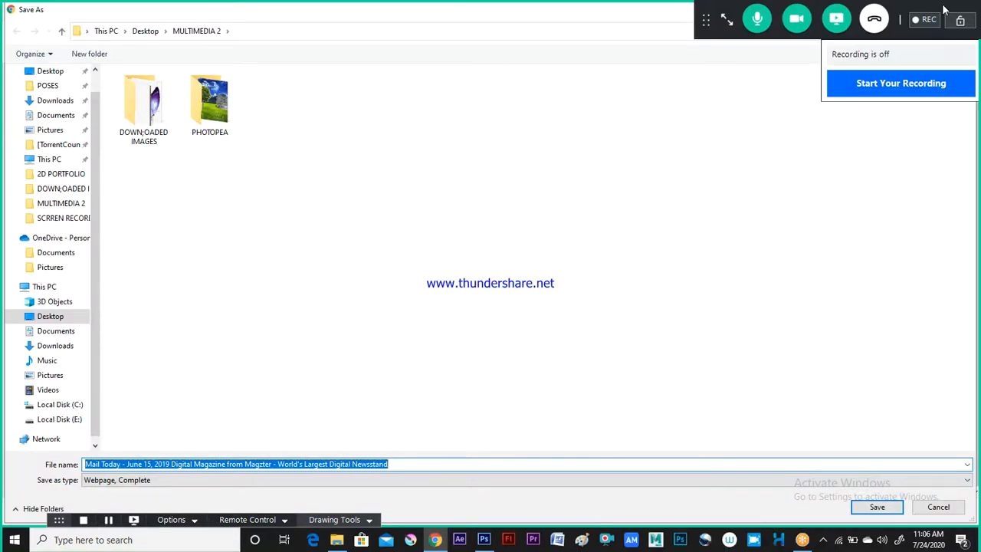
pyautogui.press('Escape')
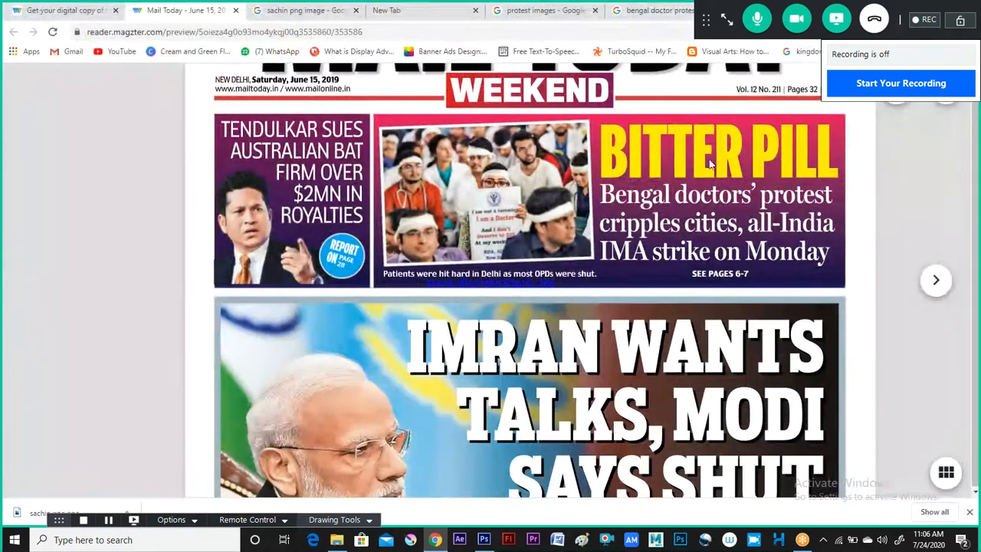
# Step: Examine the masthead and the BITTER PILL teaser with its caption on the reference newspaper page
pyautogui.rightClick(531, 288)
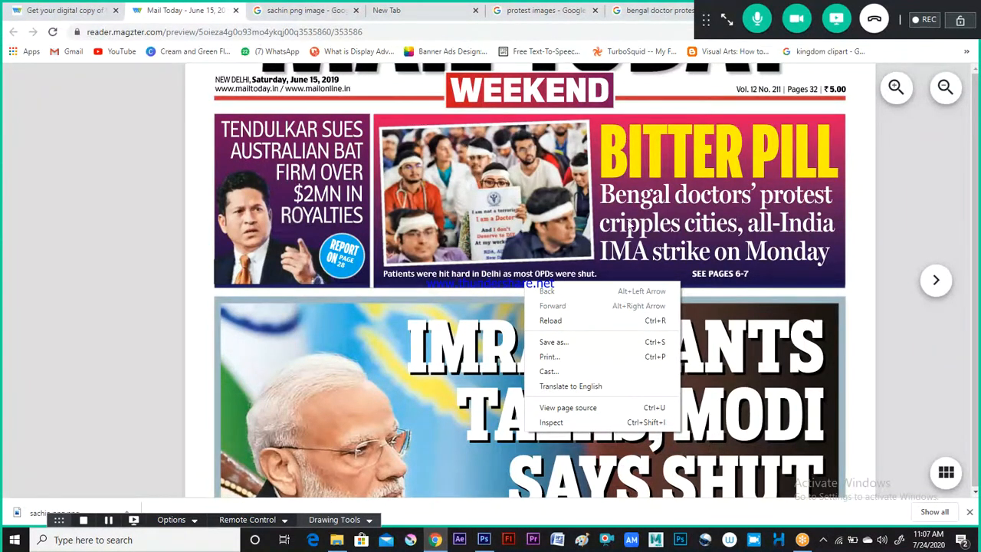
pyautogui.moveTo(610, 200); pyautogui.dragTo(528, 286)
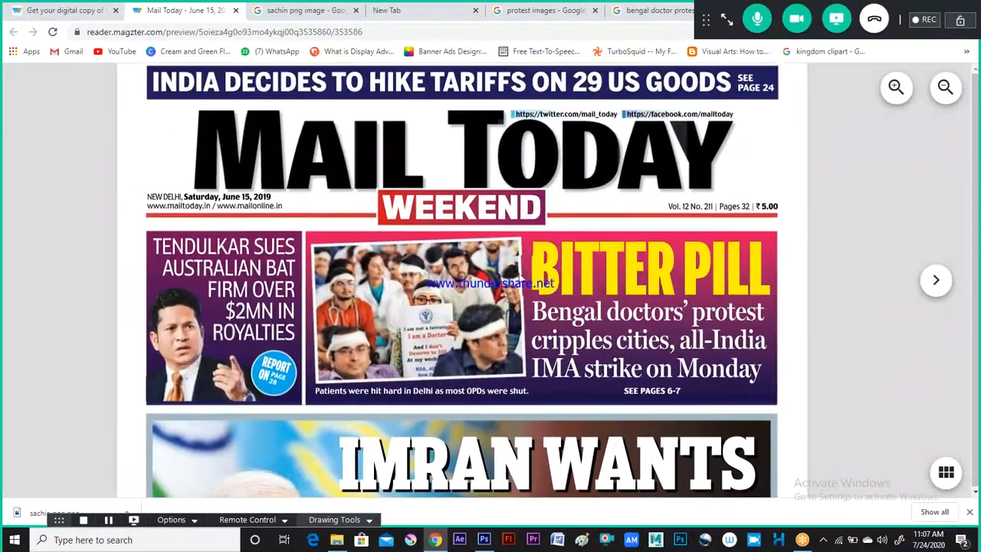
pyautogui.rightClick(519, 262)
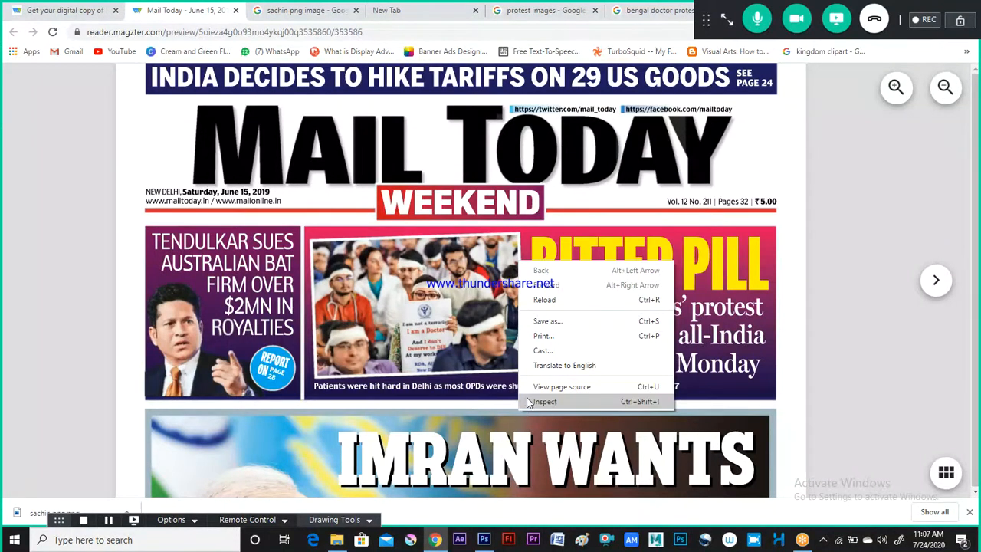
pyautogui.click(483, 338)
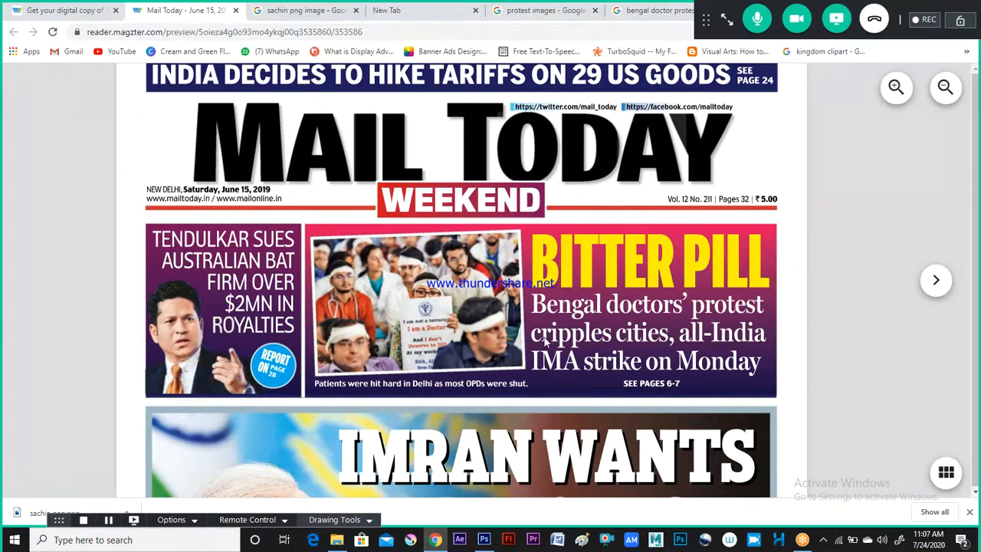
pyautogui.scroll(-1, 546, 343)
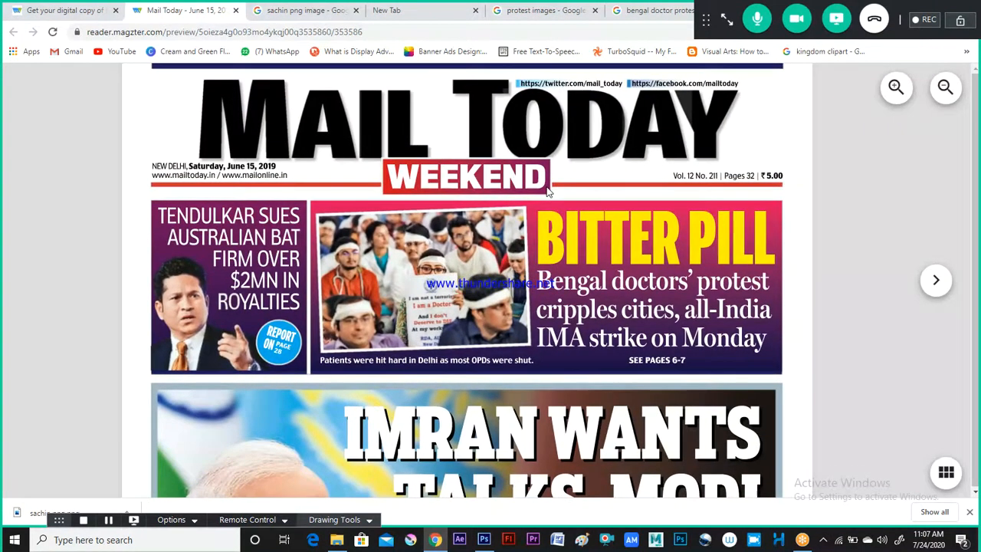
# Step: Examine the whole reference front page, then its masthead and the BITTER PILL teaser with the photo caption in close-up
pyautogui.hotkey('ctrl', '-')
pyautogui.hotkey('ctrl', '-')
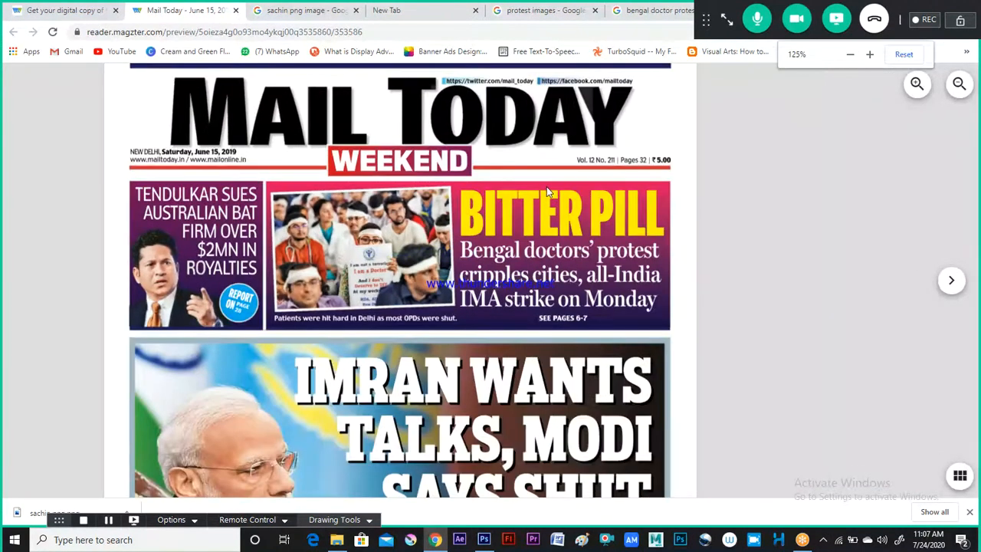
pyautogui.hotkey('ctrl', '-')
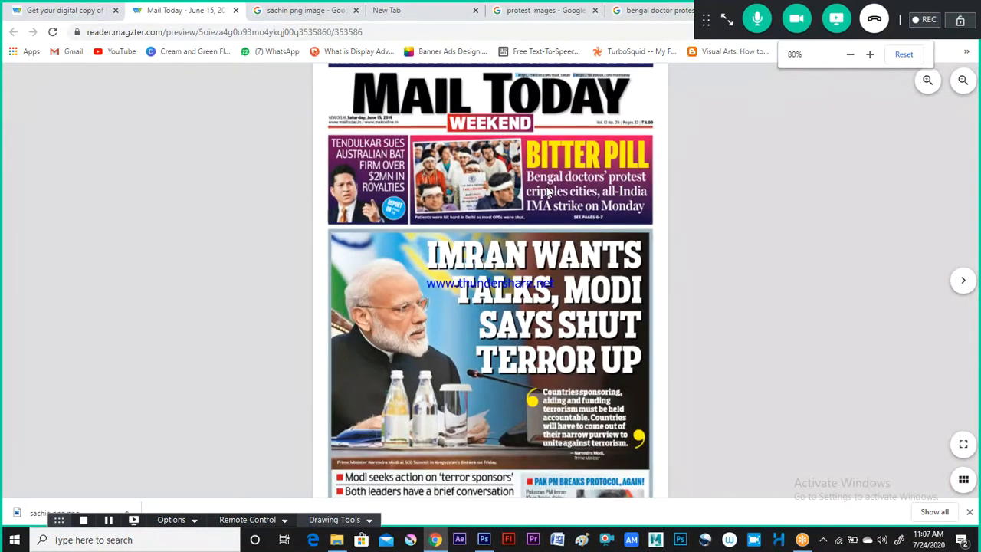
pyautogui.hotkey('ctrl', '-')
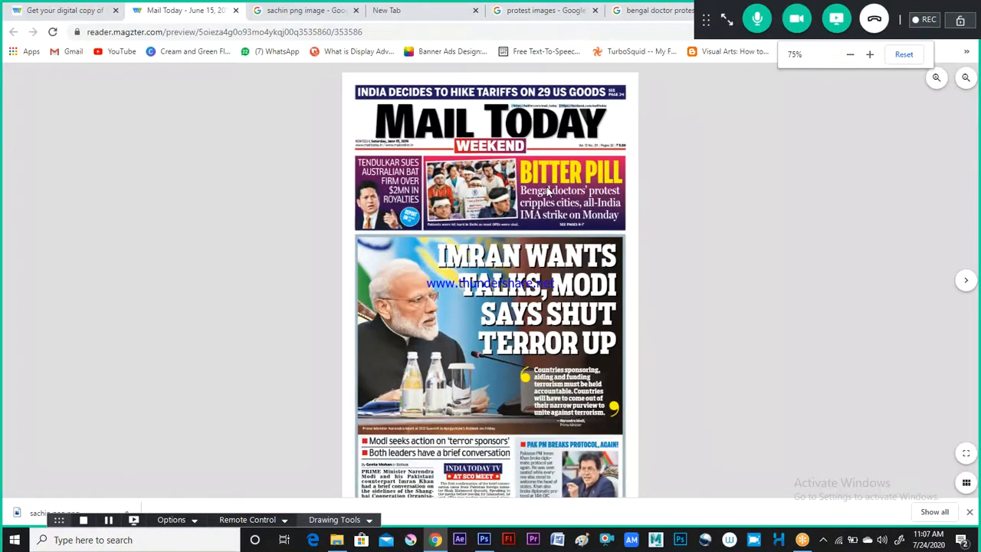
pyautogui.hotkey('ctrl', '+')
pyautogui.hotkey('ctrl', '+')
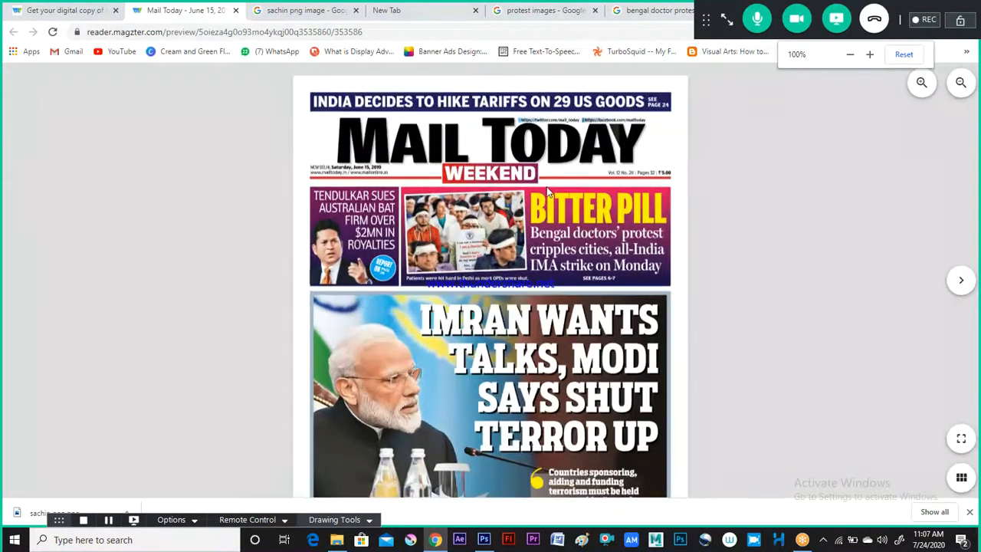
pyautogui.hotkey('ctrl', '-')
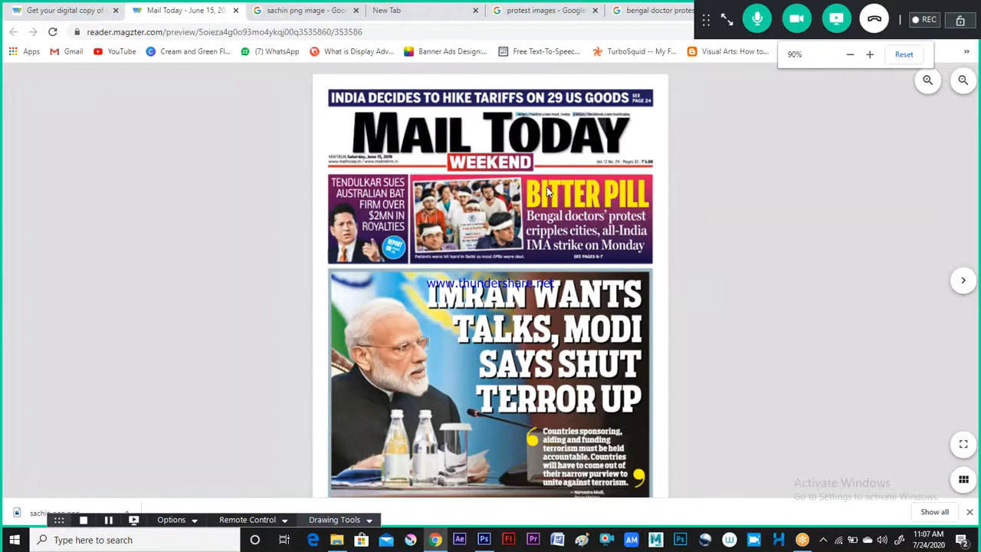
pyautogui.hotkey('ctrl', '+')
pyautogui.hotkey('ctrl', '+')
pyautogui.hotkey('ctrl', '+')
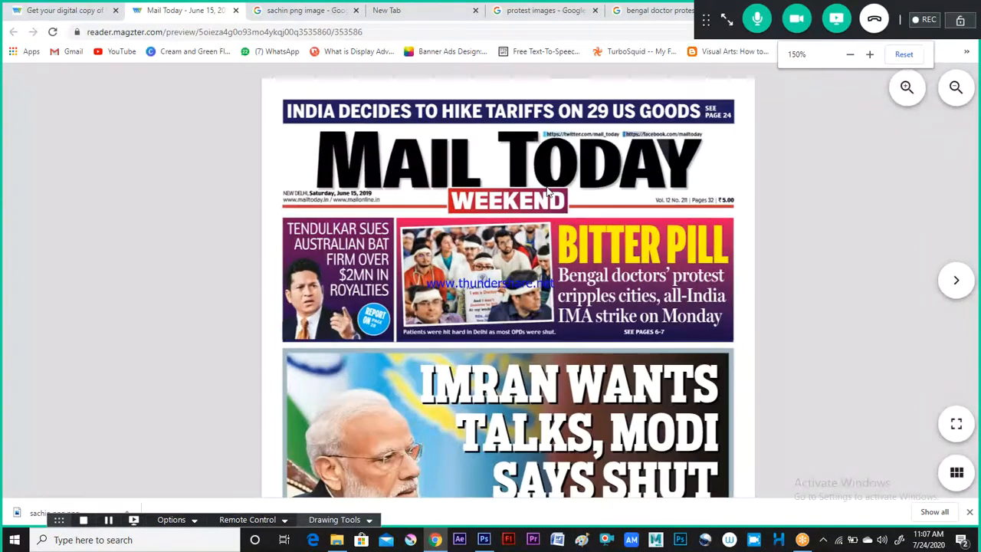
pyautogui.hotkey('ctrl', '+')
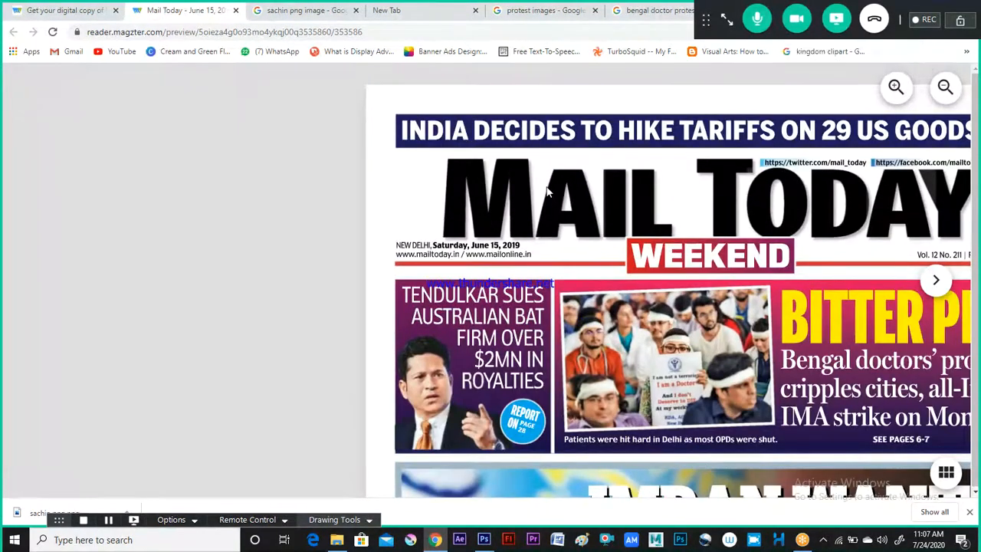
pyautogui.moveTo(684, 246); pyautogui.dragTo(467, 150)
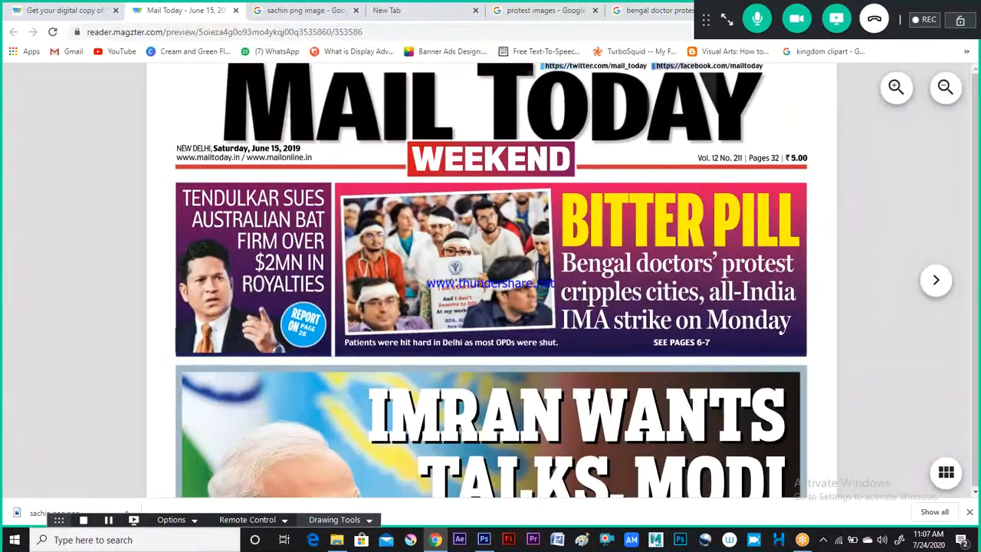
pyautogui.moveTo(529, 213); pyautogui.dragTo(511, 195)
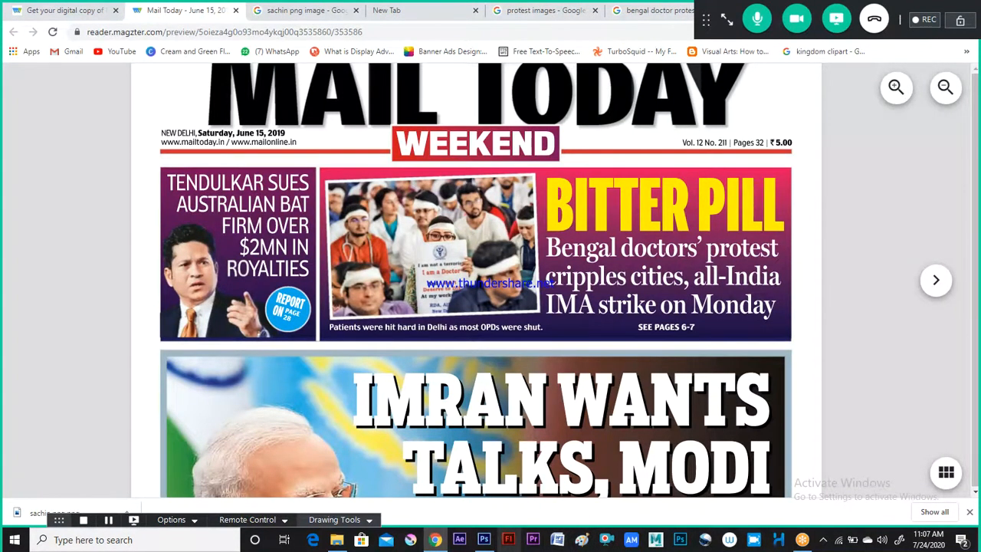
# Step: Switch to Photoshop and create a narrow one-line text box directly below the protest photo, with the font size set to 12 pt
pyautogui.click(496, 541)
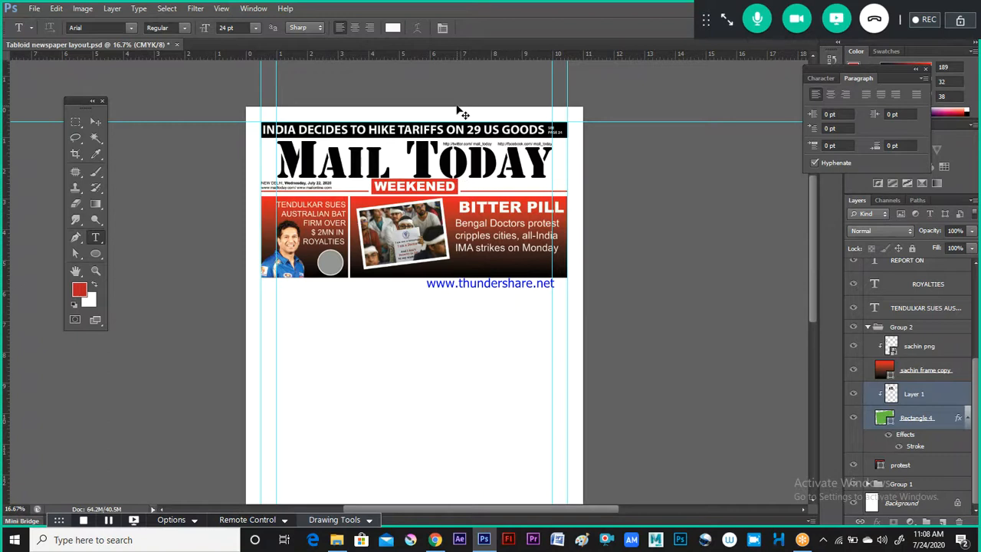
pyautogui.hotkey('ctrl', '+')
pyautogui.hotkey('ctrl', '+')
pyautogui.hotkey('ctrl', '+')
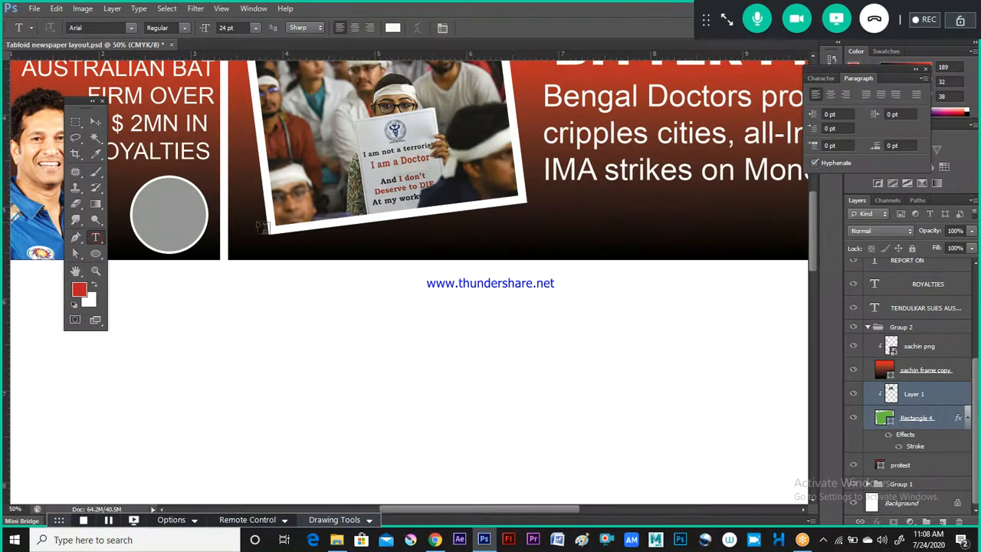
pyautogui.moveTo(246, 247); pyautogui.dragTo(576, 258)
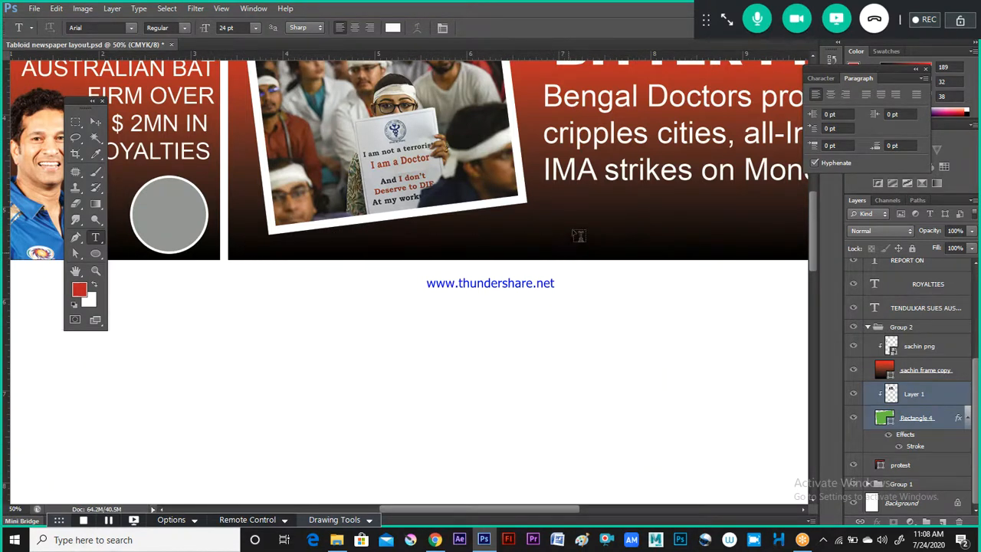
pyautogui.click(258, 29)
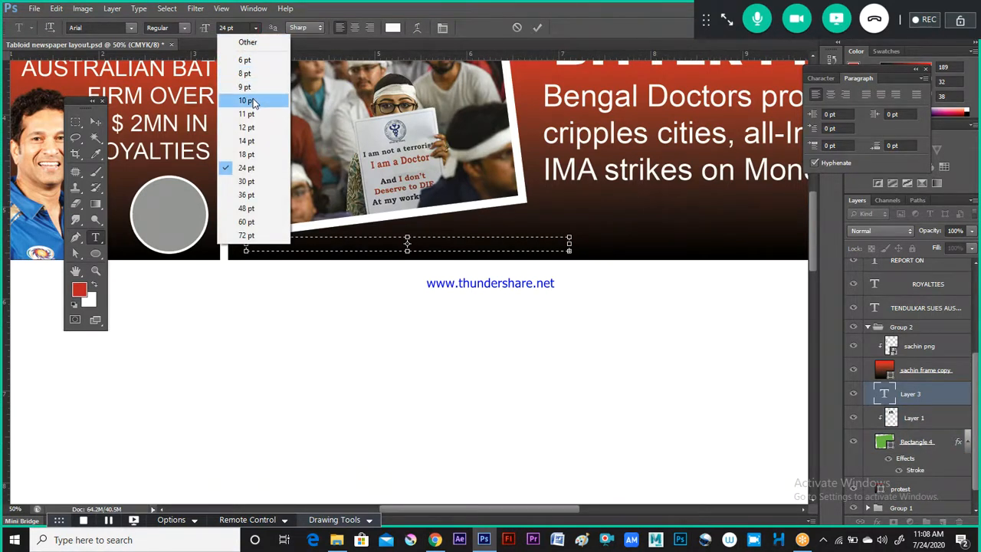
pyautogui.click(249, 127)
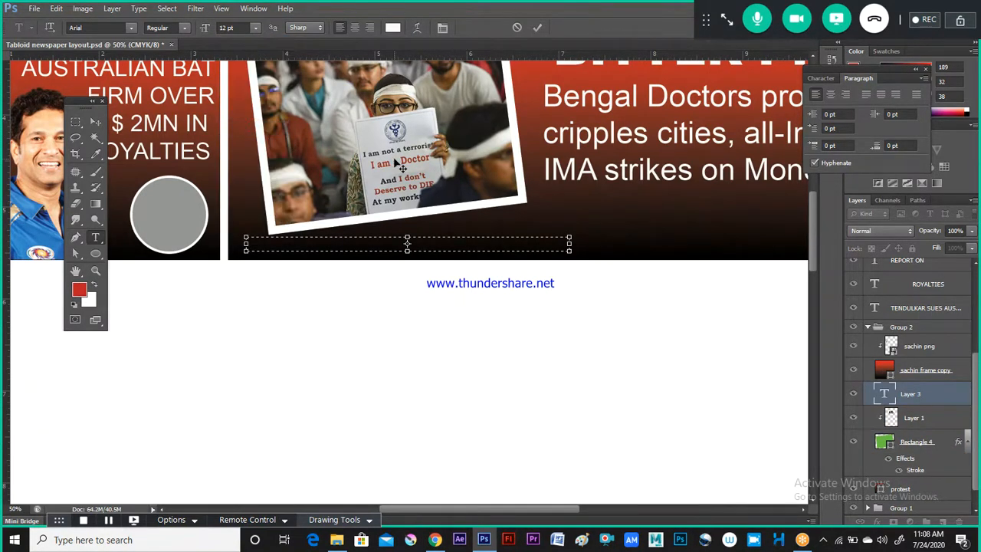
# Step: Enter the caption text "Patients were hit hard in Delhi as most DPDs", checking the wording against the reference page in Chrome
pyautogui.hotkey('alt', 'Tab')
pyautogui.hotkey('alt', 'Tab')
pyautogui.write('t')
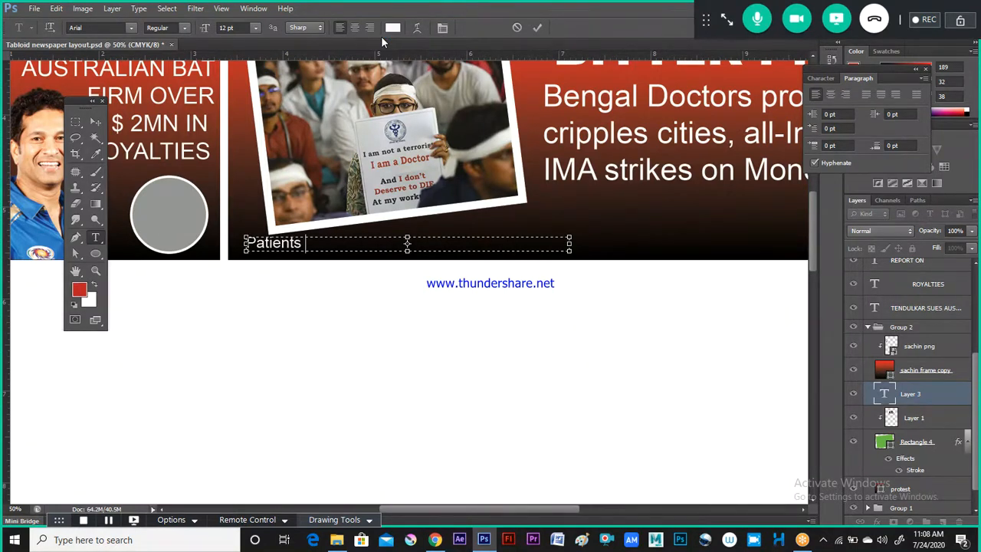
pyautogui.hotkey('alt', 'Tab')
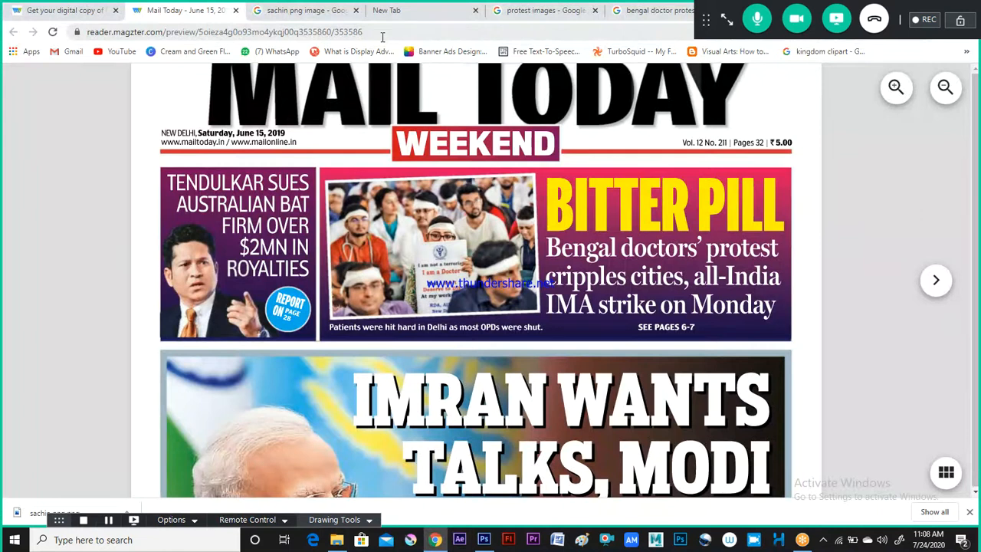
pyautogui.hotkey('alt', 'Tab')
pyautogui.write('were ')
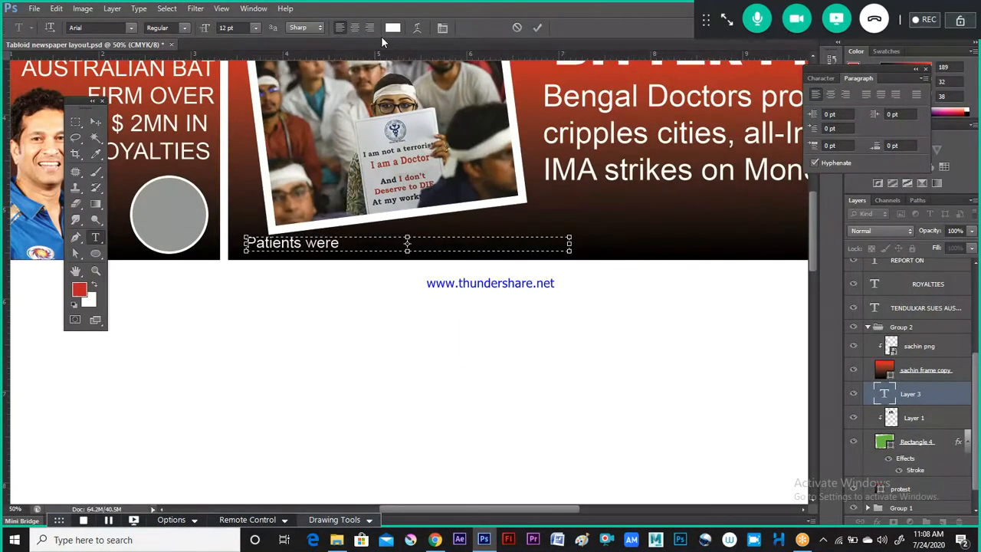
pyautogui.write('hit hard')
pyautogui.write('Delhi')
pyautogui.hotkey('alt', 'Tab')
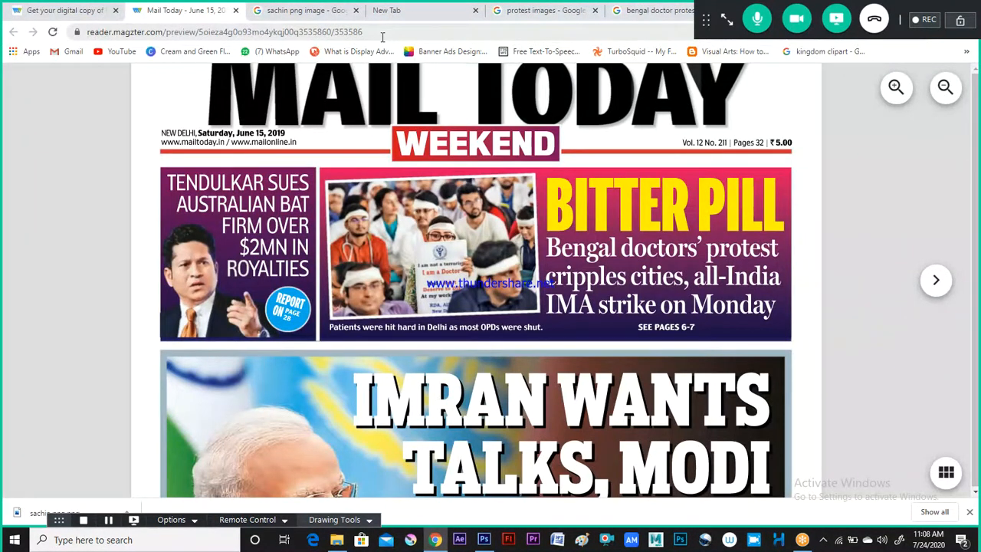
pyautogui.hotkey('alt', 'Tab')
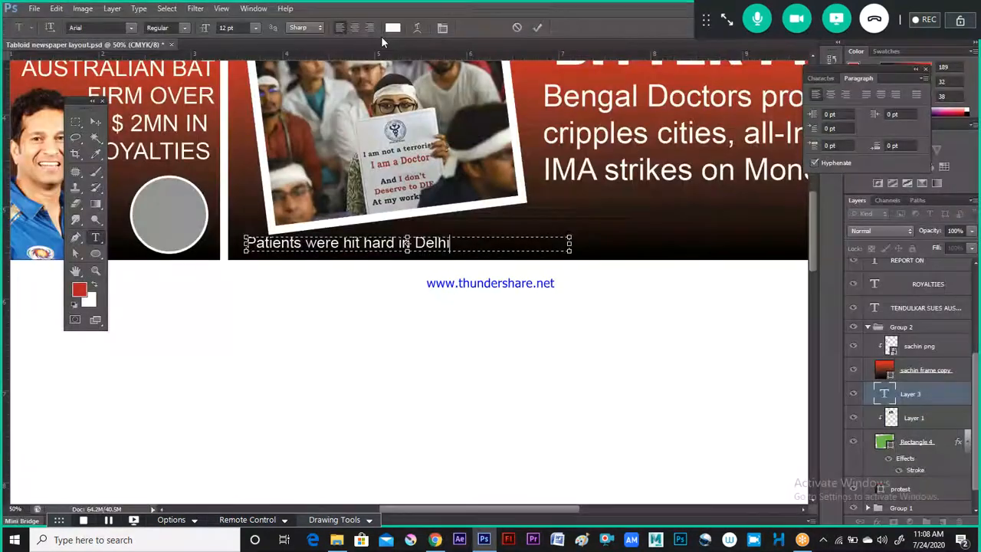
pyautogui.write('i as ')
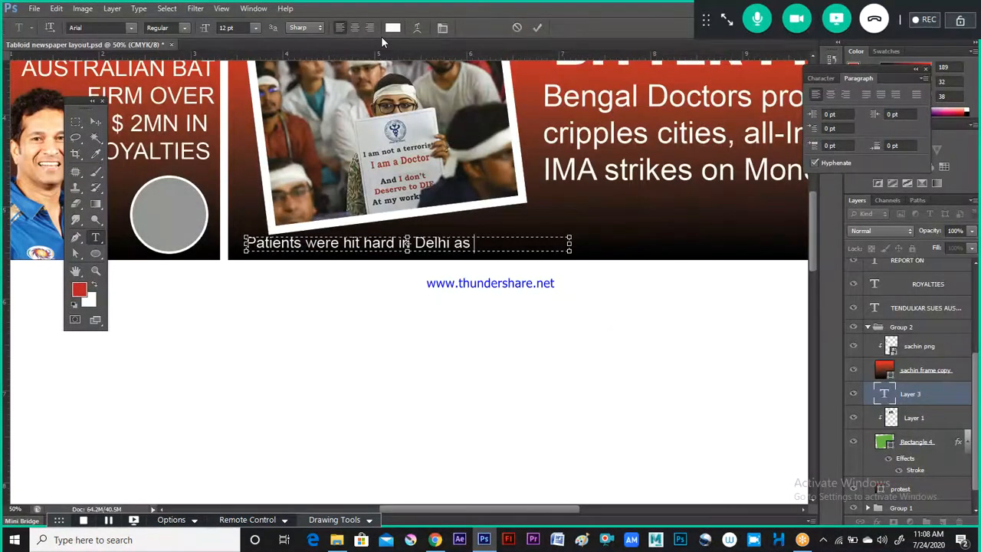
pyautogui.write('most DPDs')
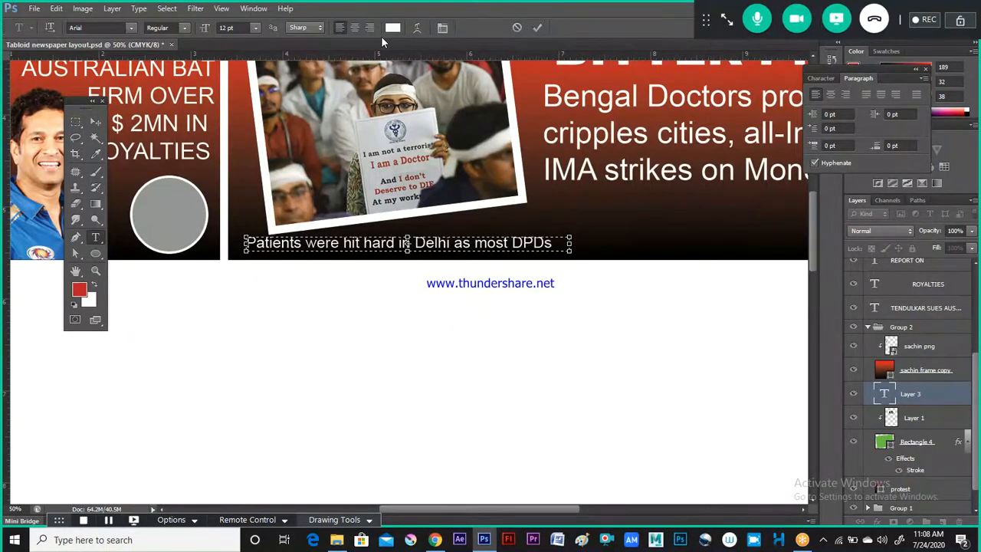
# Step: Widen the caption's text box to the right and complete the sentence with "were shut."
pyautogui.hotkey('alt', 'Tab')
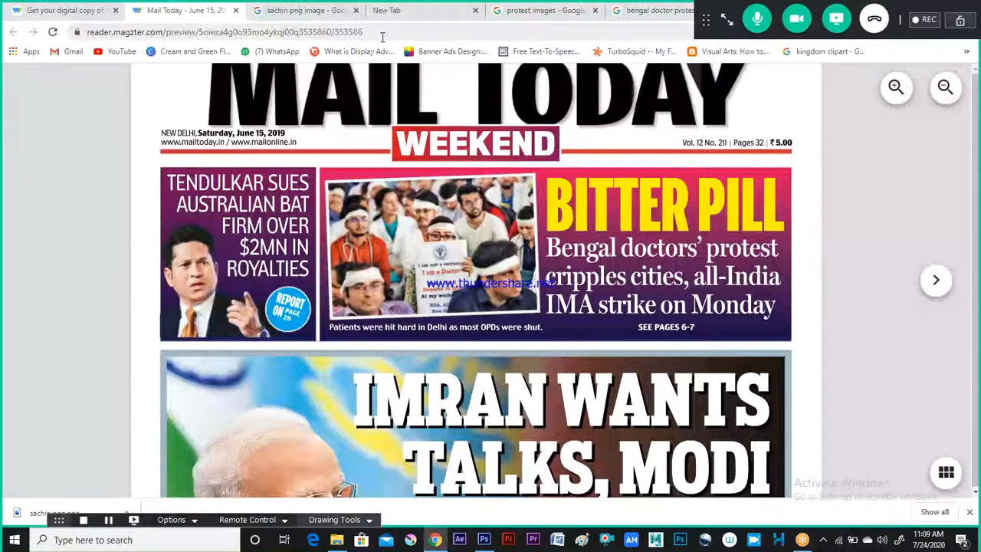
pyautogui.hotkey('alt', 'Tab')
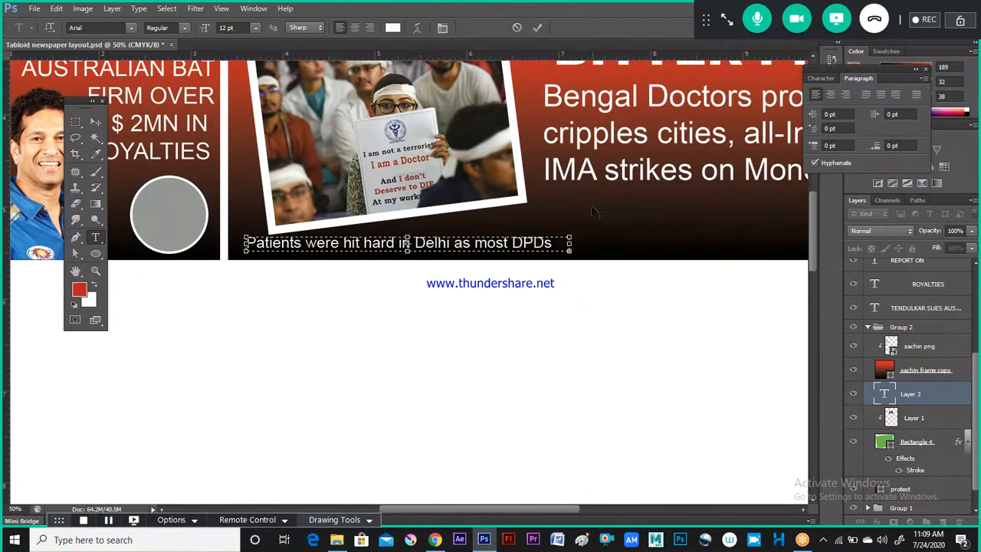
pyautogui.moveTo(569, 242); pyautogui.dragTo(654, 227)
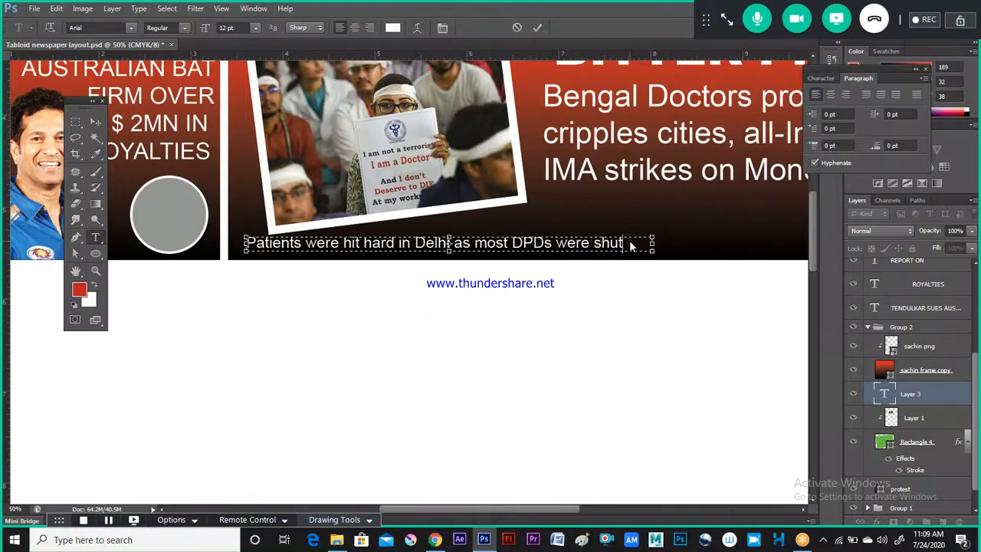
pyautogui.hotkey('alt', 'Tab')
pyautogui.hotkey('alt', 'Tab')
pyautogui.write('.')
pyautogui.hotkey('ctrl', 'Return')
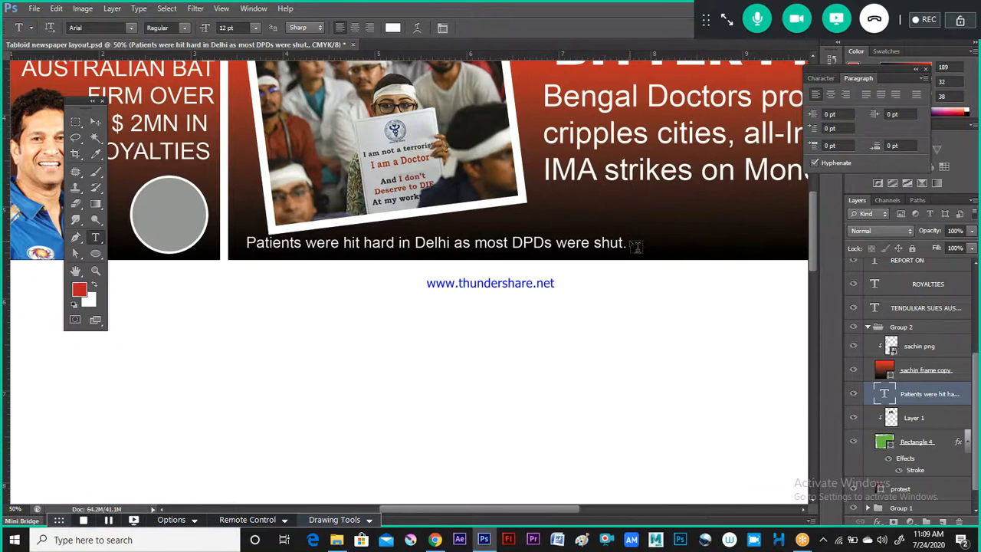
# Step: Check the text beside the caption on the reference page, and duplicate the caption text layer twice in Photoshop
pyautogui.hotkey('alt', 'Tab')
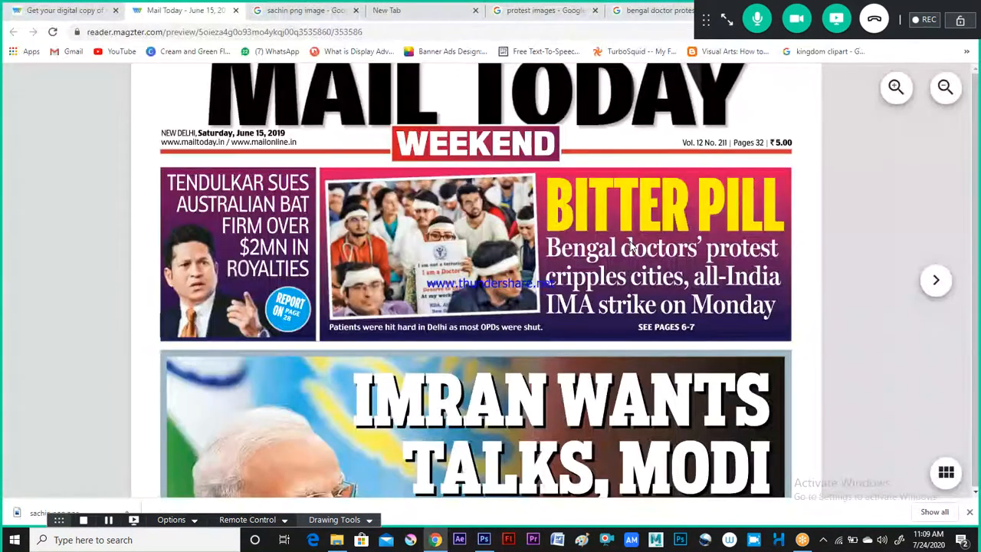
pyautogui.hotkey('alt', 'Tab')
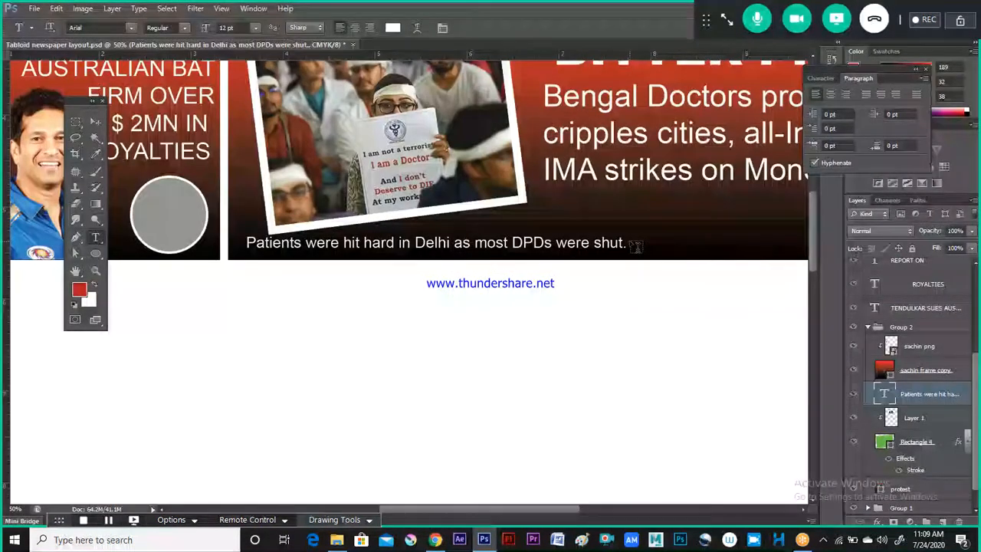
pyautogui.hotkey('ctrl', 'j')
pyautogui.click(634, 242)
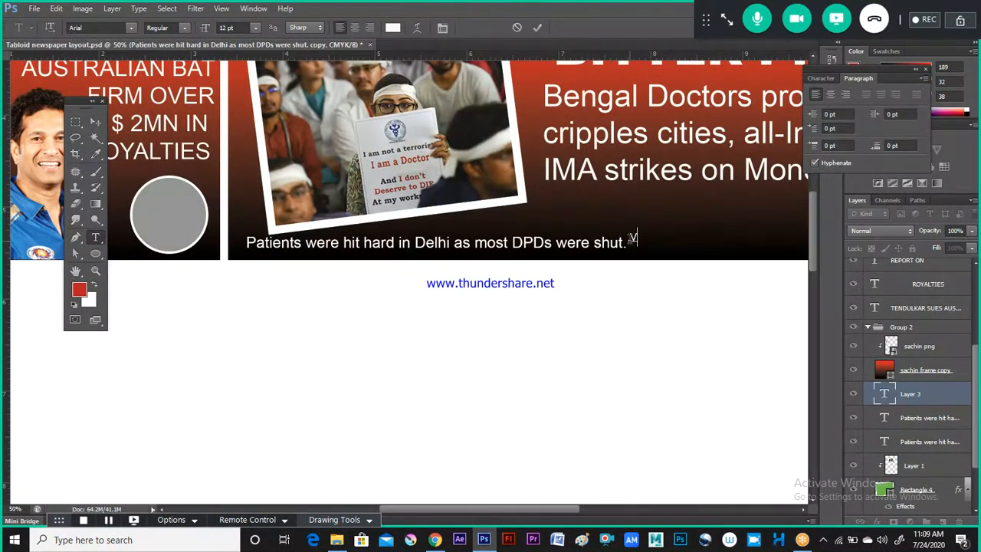
pyautogui.press('Escape')
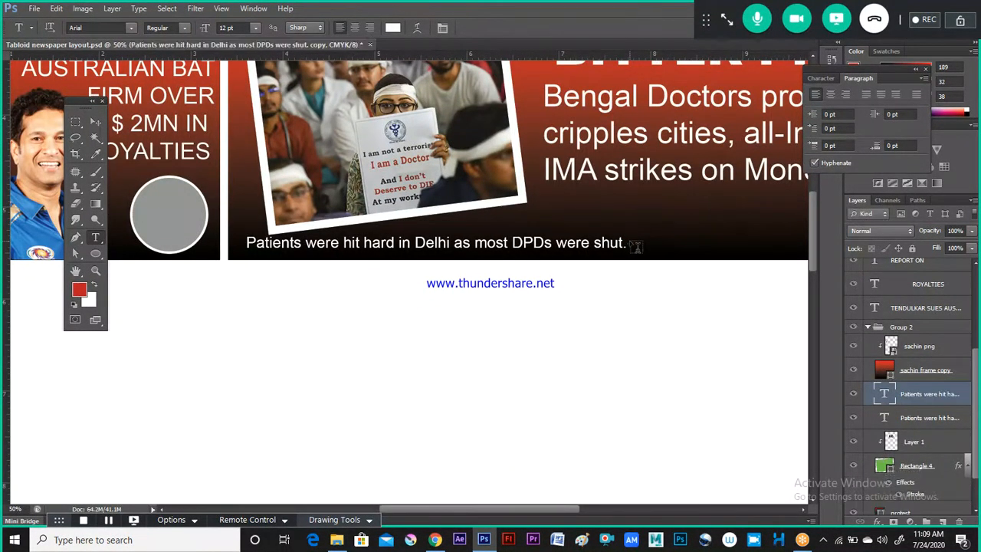
pyautogui.hotkey('ctrl', 'j')
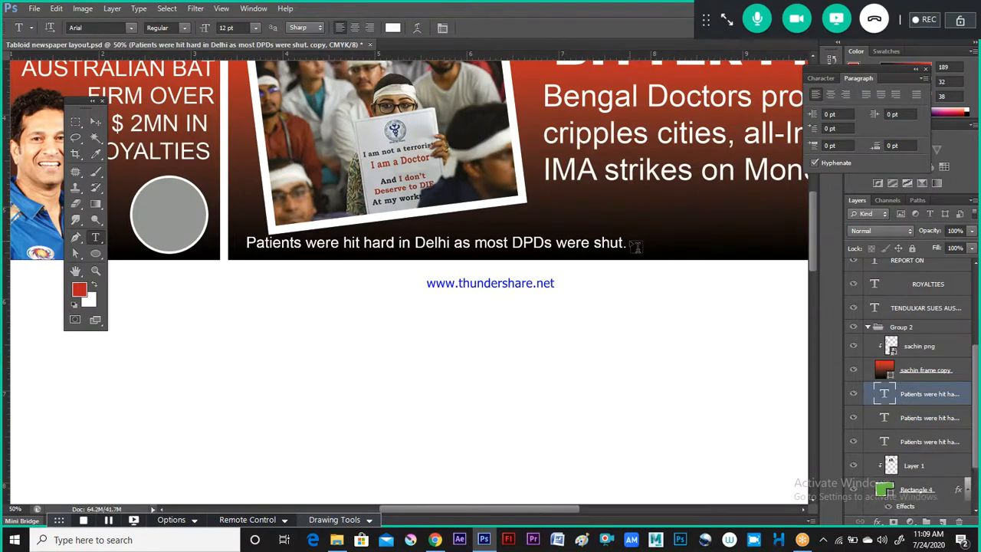
# Step: Move the topmost caption copy horizontally to the right until it starts below the "IMA strikes" line
pyautogui.press('v')
pyautogui.hotkey('shift', 'Right')
pyautogui.hotkey('shift', 'Right')
pyautogui.hotkey('shift', 'Right')
pyautogui.hotkey('shift', 'Right')
pyautogui.hotkey('shift', 'Right')
pyautogui.hotkey('shift', 'Right')
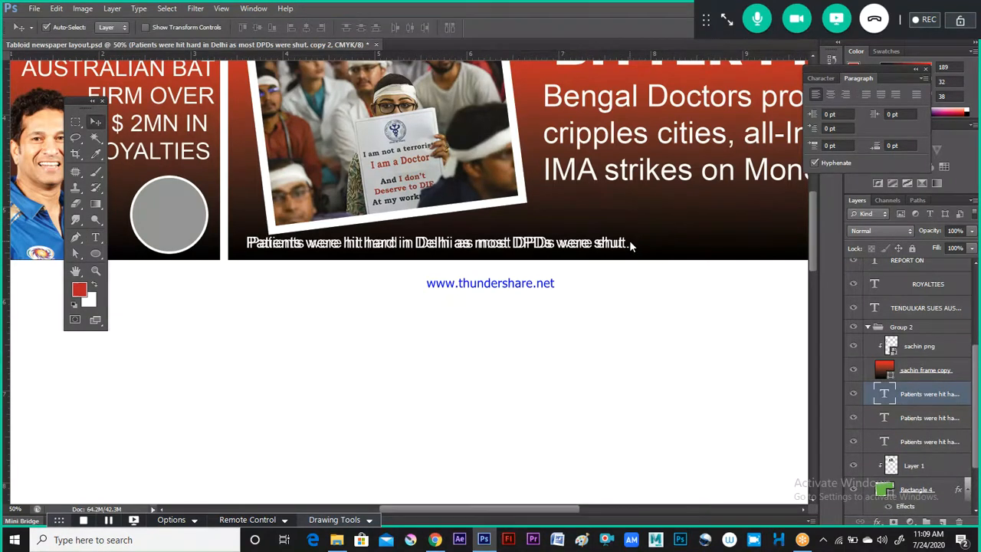
pyautogui.hotkey('shift', 'Right')
pyautogui.hotkey('shift', 'Right')
pyautogui.hotkey('shift', 'Right')
pyautogui.hotkey('shift', 'Right')
pyautogui.hotkey('shift', 'Right')
pyautogui.hotkey('shift', 'Right')
pyautogui.hotkey('shift', 'Right')
pyautogui.hotkey('shift', 'Right')
pyautogui.hotkey('shift', 'Right')
pyautogui.hotkey('shift', 'Right')
pyautogui.hotkey('shift', 'Right')
pyautogui.hotkey('shift', 'Right')
pyautogui.hotkey('shift', 'Right')
pyautogui.hotkey('shift', 'Right')
pyautogui.hotkey('shift', 'Right')
pyautogui.hotkey('shift', 'Right')
pyautogui.hotkey('shift', 'Right')
pyautogui.hotkey('shift', 'Right')
pyautogui.hotkey('shift', 'Right')
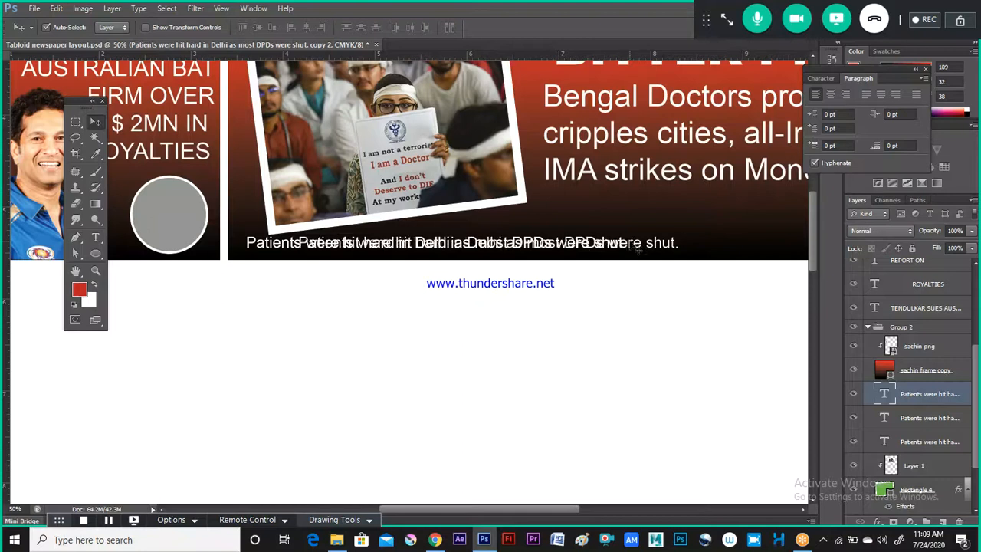
pyautogui.hotkey('shift', 'Right')
pyautogui.hotkey('shift', 'Right')
pyautogui.hotkey('shift', 'Right')
pyautogui.hotkey('shift', 'Right')
pyautogui.hotkey('shift', 'Right')
pyautogui.hotkey('shift', 'Right')
pyautogui.hotkey('shift', 'Right')
pyautogui.hotkey('shift', 'Right')
pyautogui.hotkey('shift', 'Right')
pyautogui.hotkey('shift', 'Right')
pyautogui.hotkey('shift', 'Right')
pyautogui.hotkey('shift', 'Right')
pyautogui.hotkey('shift', 'Right')
pyautogui.hotkey('shift', 'Right')
pyautogui.hotkey('shift', 'Right')
pyautogui.hotkey('shift', 'Right')
pyautogui.hotkey('shift', 'Right')
pyautogui.hotkey('shift', 'Right')
pyautogui.hotkey('shift', 'Right')
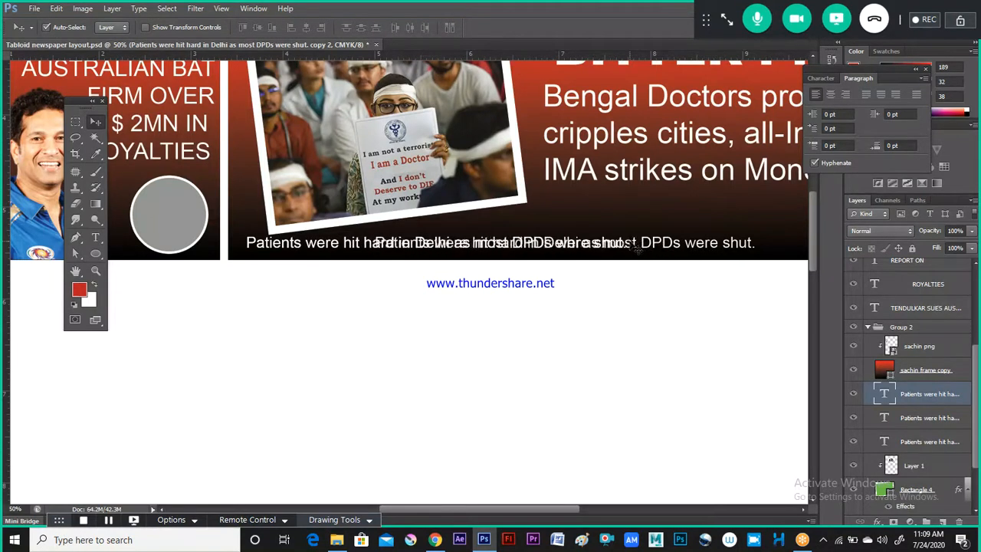
pyautogui.hotkey('shift', 'Right')
pyautogui.hotkey('shift', 'Right')
pyautogui.hotkey('shift', 'Right')
pyautogui.hotkey('shift', 'Right')
pyautogui.hotkey('shift', 'Right')
pyautogui.hotkey('shift', 'Right')
pyautogui.hotkey('shift', 'Right')
pyautogui.hotkey('shift', 'Right')
pyautogui.hotkey('shift', 'Right')
pyautogui.hotkey('shift', 'Right')
pyautogui.hotkey('shift', 'Right')
pyautogui.hotkey('shift', 'Right')
pyautogui.hotkey('shift', 'Right')
pyautogui.hotkey('shift', 'Right')
pyautogui.hotkey('shift', 'Right')
pyautogui.hotkey('shift', 'Right')
pyautogui.hotkey('shift', 'Right')
pyautogui.hotkey('shift', 'Right')
pyautogui.hotkey('shift', 'Right')
pyautogui.hotkey('shift', 'Right')
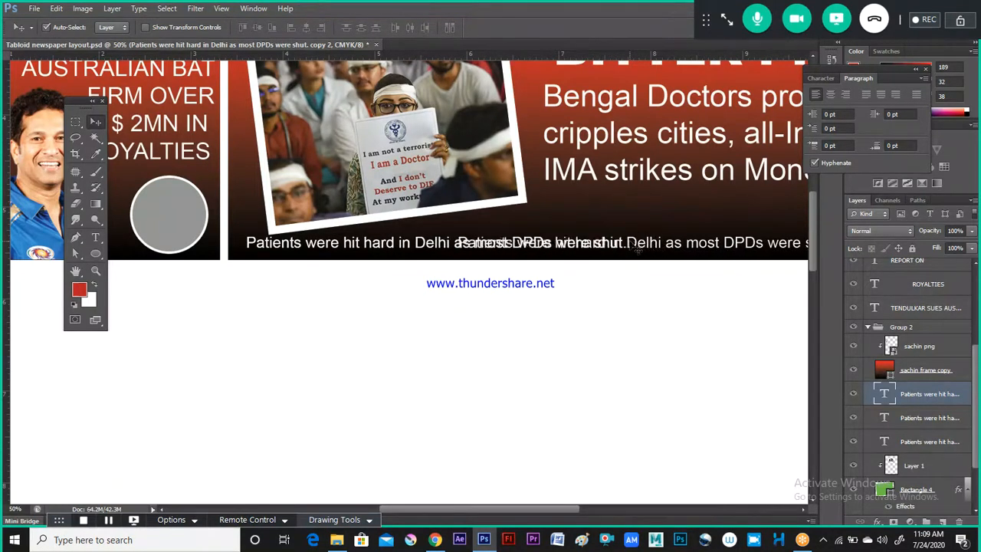
pyautogui.hotkey('shift', 'Right')
pyautogui.hotkey('shift', 'Right')
pyautogui.hotkey('shift', 'Right')
pyautogui.hotkey('shift', 'Right')
pyautogui.hotkey('shift', 'Right')
pyautogui.hotkey('shift', 'Right')
pyautogui.hotkey('shift', 'Right')
pyautogui.hotkey('shift', 'Right')
pyautogui.hotkey('shift', 'Right')
pyautogui.hotkey('shift', 'Right')
pyautogui.hotkey('shift', 'Right')
pyautogui.hotkey('shift', 'Right')
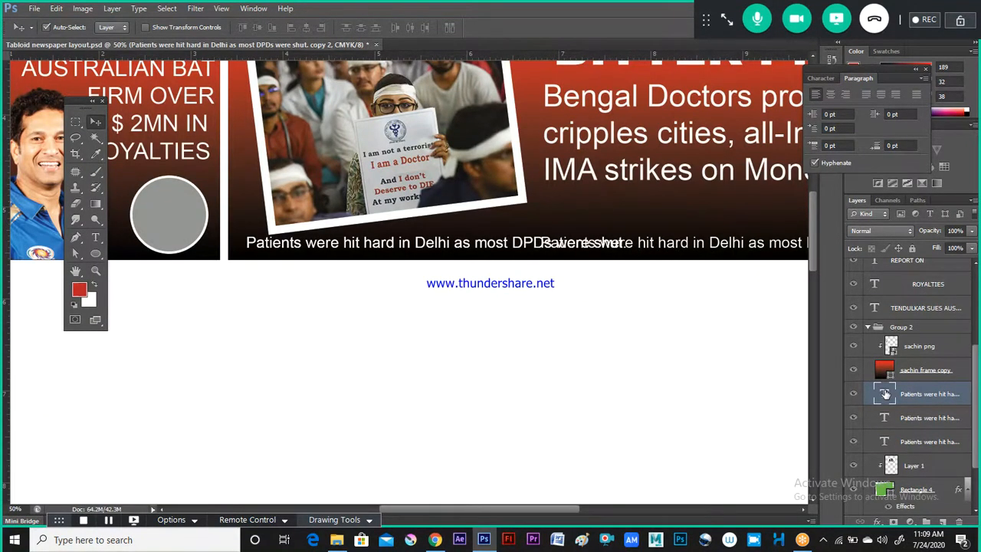
# Step: Replace the topmost caption copy's text with "SEEPAGES 6-7", checking the wording against the reference page in Chrome
pyautogui.doubleClick(886, 393)
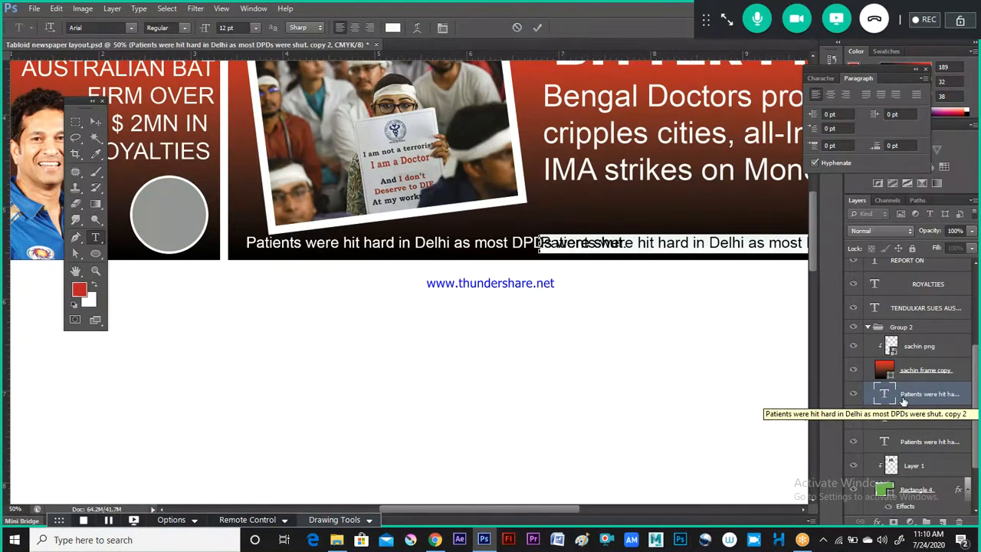
pyautogui.write('Seve')
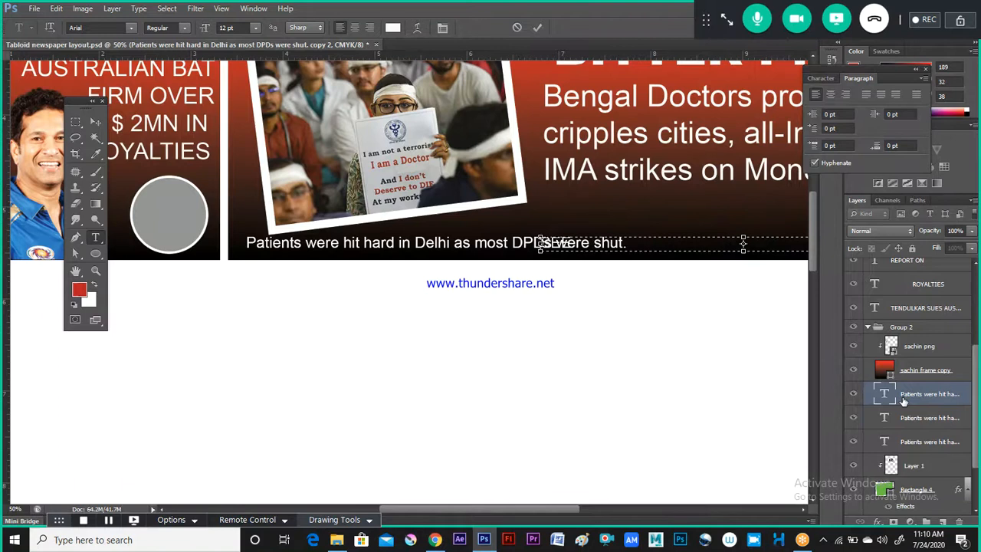
pyautogui.hotkey('alt', 'Tab')
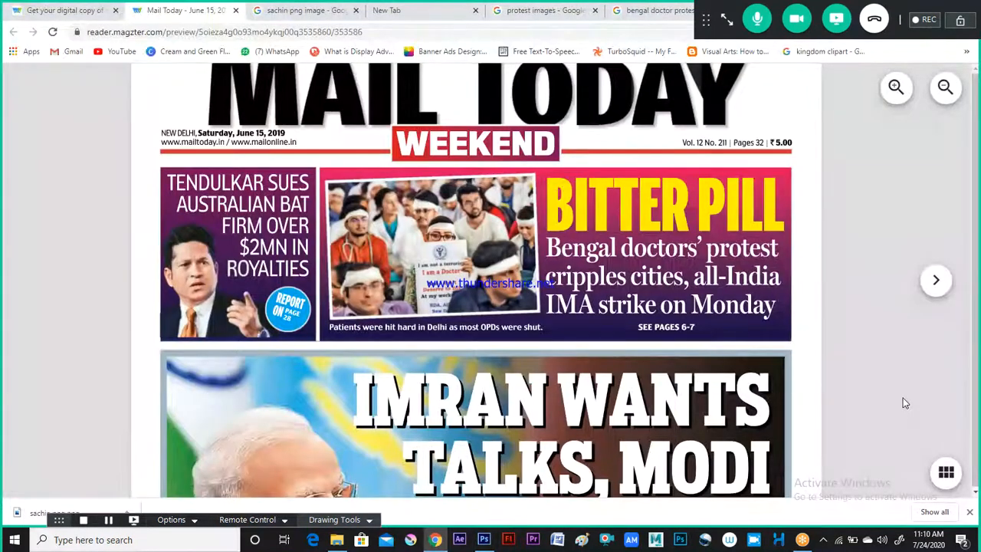
pyautogui.hotkey('alt', 'Tab')
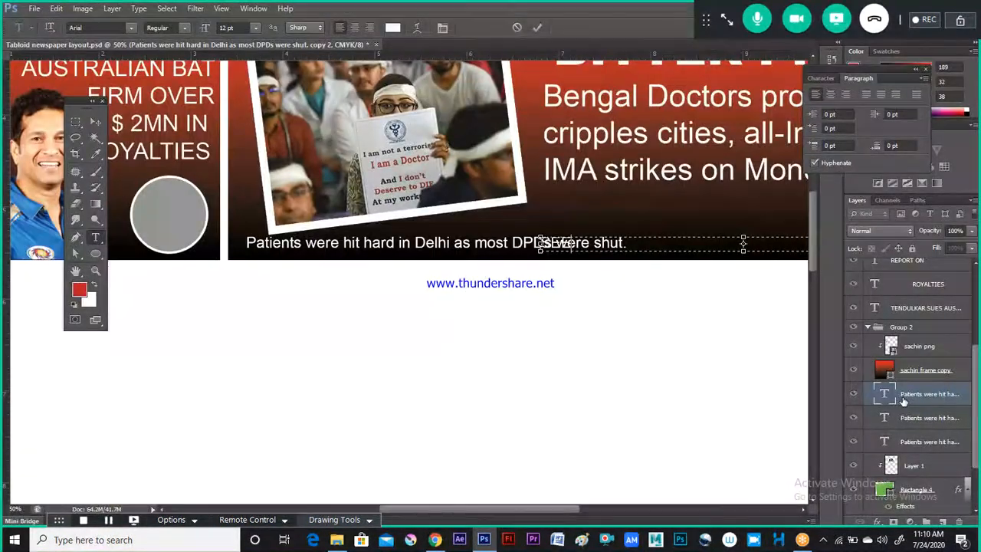
pyautogui.write('re')
pyautogui.write('GES')
pyautogui.hotkey('alt', 'Tab')
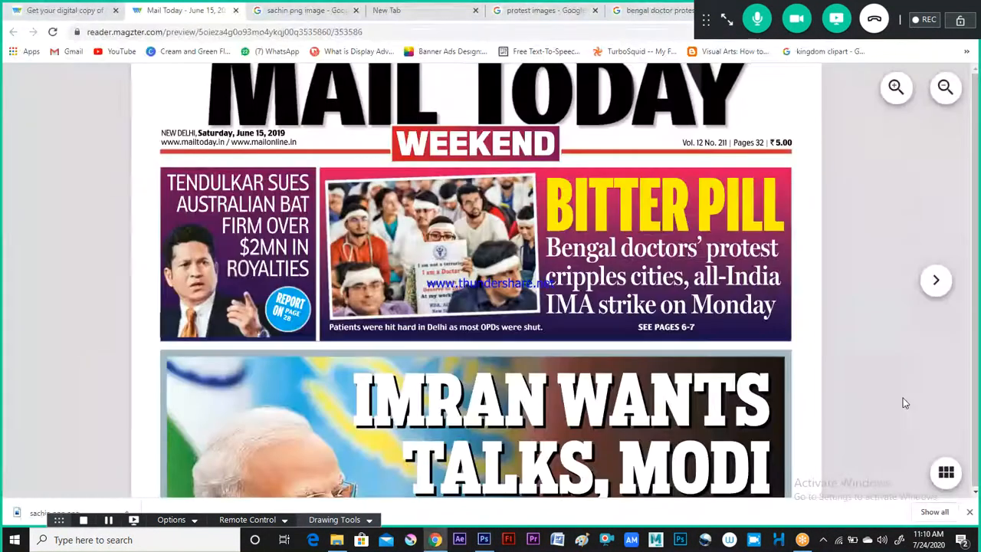
pyautogui.hotkey('alt', 'Tab')
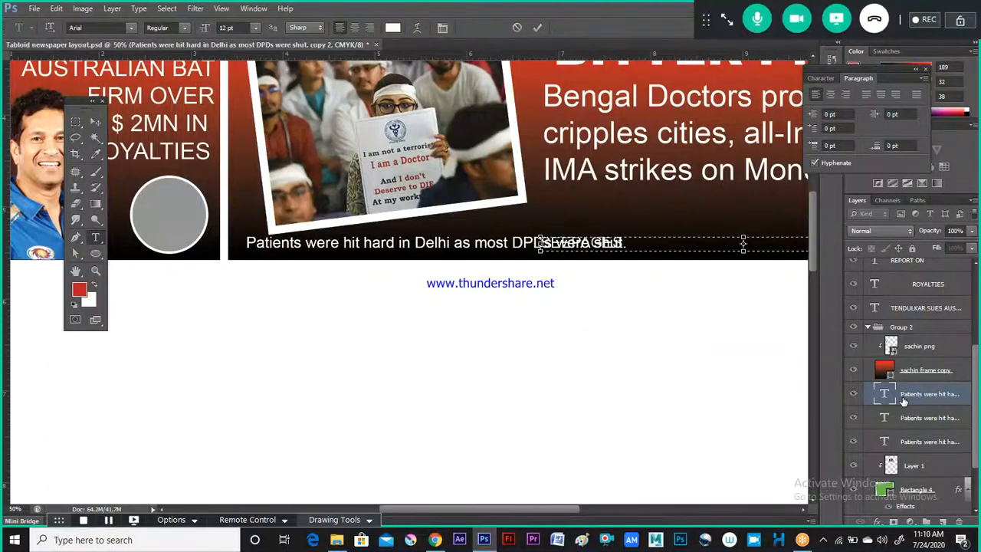
pyautogui.write('6')
pyautogui.hotkey('ctrl', 'Return')
# Step: Move the SEEPAGES 6-7 line horizontally to the right until it clears the end of the photo caption
pyautogui.press('v')
pyautogui.hotkey('shift', 'Right')
pyautogui.hotkey('shift', 'Right')
pyautogui.hotkey('shift', 'Right')
pyautogui.hotkey('shift', 'Right')
pyautogui.hotkey('shift', 'Right')
pyautogui.hotkey('shift', 'Right')
pyautogui.hotkey('shift', 'Right')
pyautogui.hotkey('shift', 'Right')
pyautogui.hotkey('shift', 'Right')
pyautogui.hotkey('shift', 'Right')
pyautogui.hotkey('shift', 'Right')
pyautogui.hotkey('shift', 'Right')
pyautogui.hotkey('shift', 'Right')
pyautogui.hotkey('shift', 'Right')
pyautogui.hotkey('shift', 'Right')
pyautogui.hotkey('shift', 'Right')
pyautogui.hotkey('shift', 'Right')
pyautogui.hotkey('shift', 'Right')
pyautogui.hotkey('shift', 'Right')
pyautogui.hotkey('shift', 'Right')
pyautogui.hotkey('shift', 'Right')
pyautogui.hotkey('shift', 'Right')
pyautogui.hotkey('shift', 'Right')
pyautogui.hotkey('shift', 'Right')
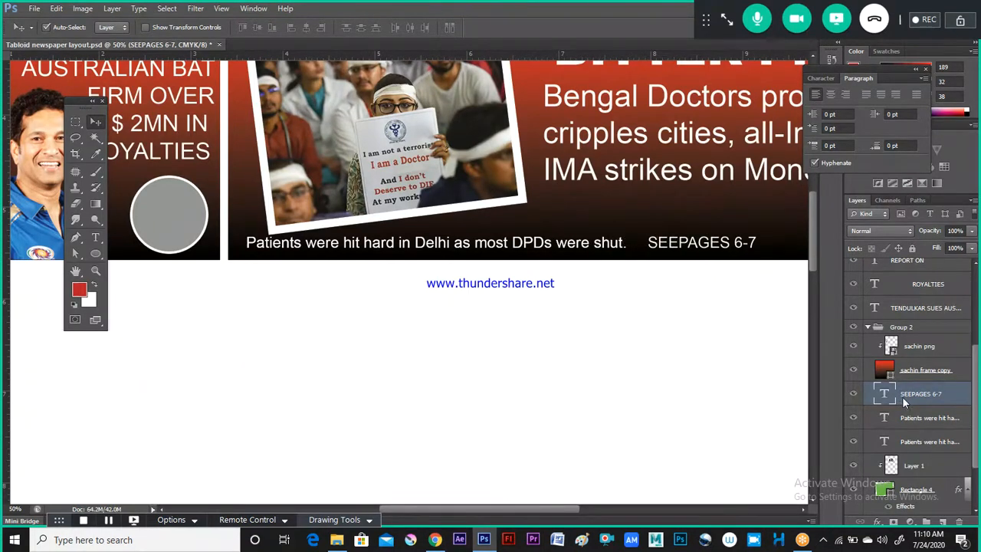
pyautogui.hotkey('shift', 'Right')
pyautogui.hotkey('shift', 'Right')
# Step: Move the SEEPAGES 6-7 layer out of Group 2 to directly above the TENDULKAR SUES text layer
pyautogui.hotkey('ctrl', '-')
pyautogui.hotkey('ctrl', '-')
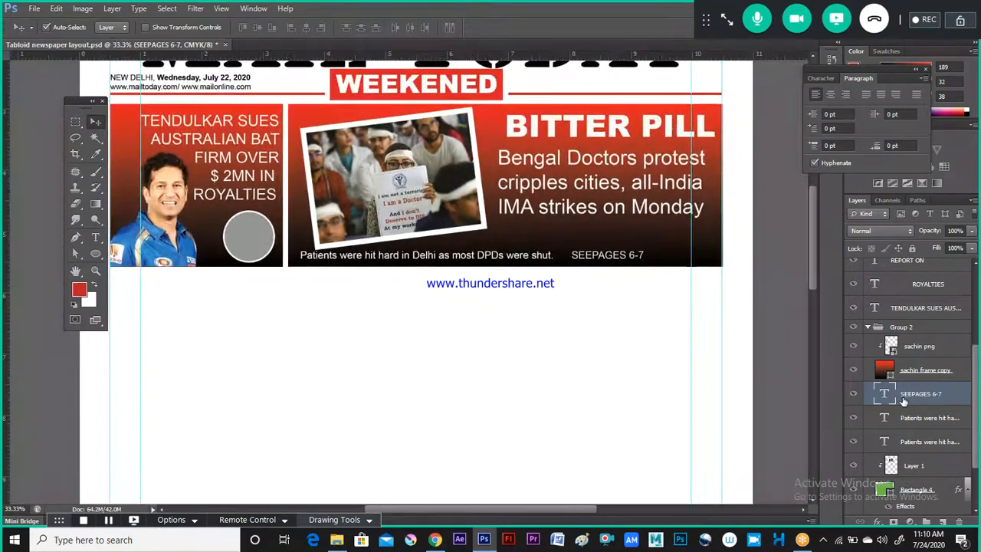
pyautogui.hotkey('ctrl', '+')
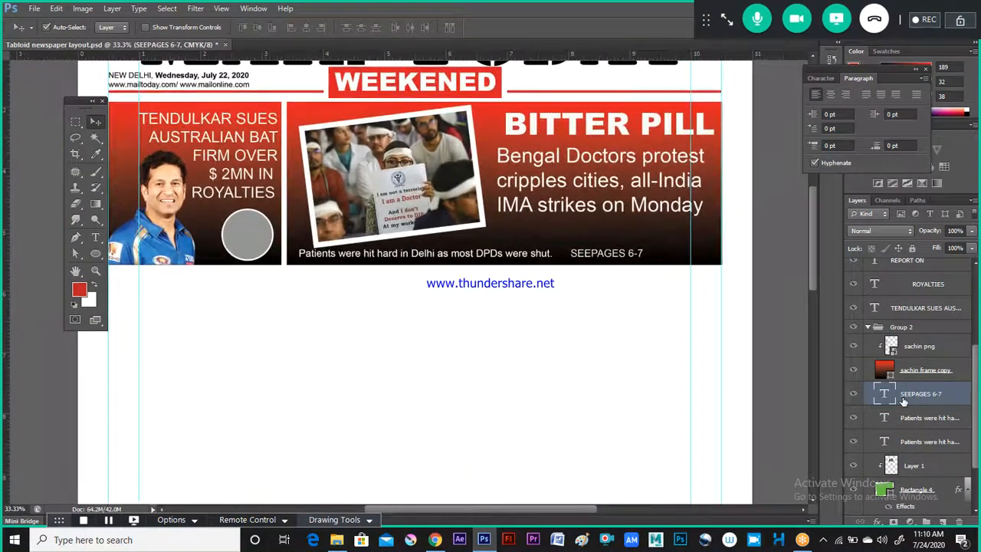
pyautogui.hotkey('ctrl', '-')
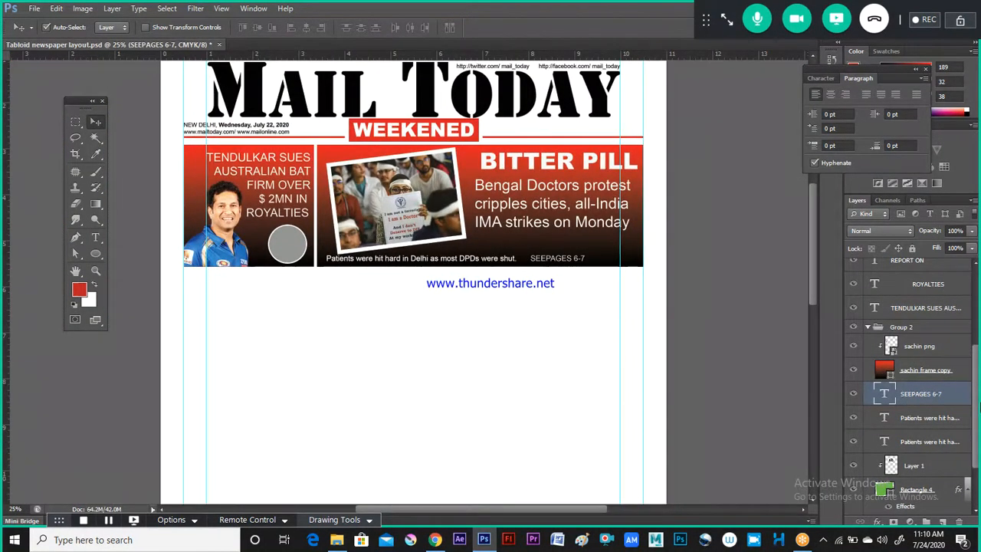
pyautogui.moveTo(916, 410); pyautogui.dragTo(909, 293)
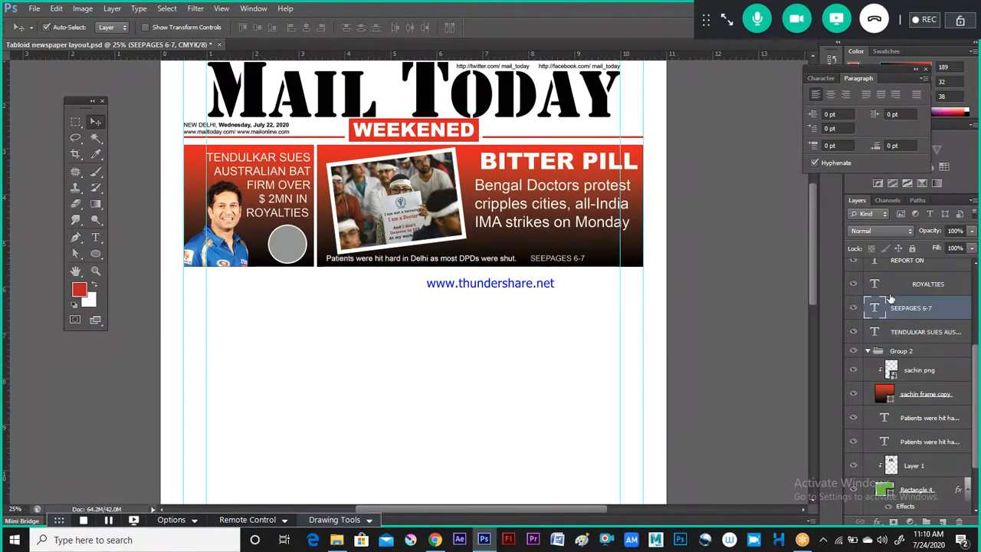
# Step: Set the SEEPAGES 6-7 text to Arial Bold at 10 pt
pyautogui.doubleClick(873, 307)
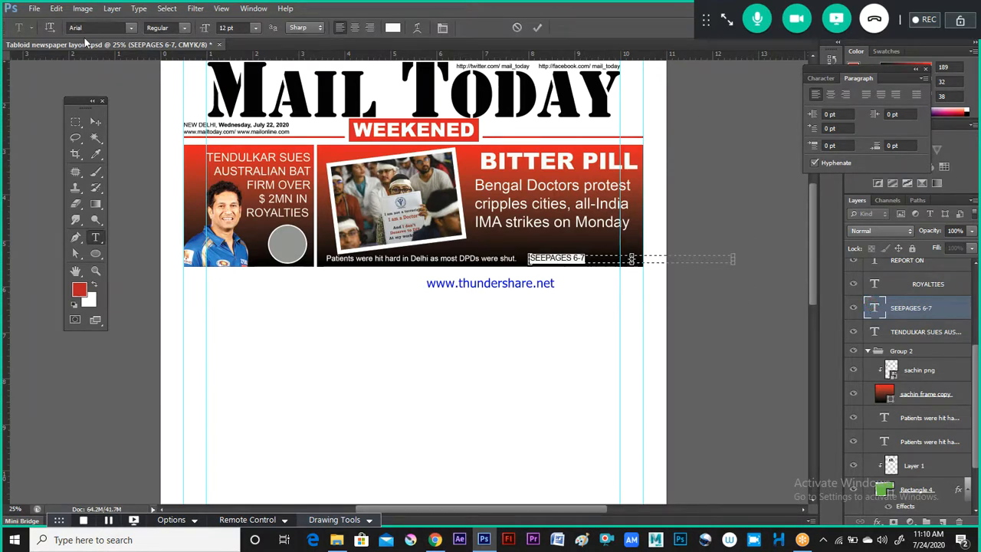
pyautogui.click(191, 29)
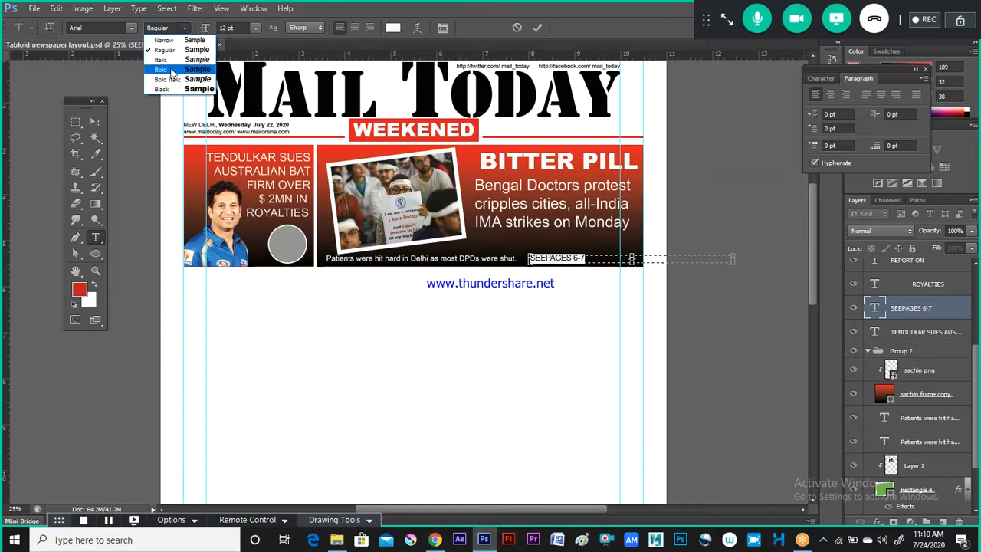
pyautogui.click(173, 70)
pyautogui.click(253, 28)
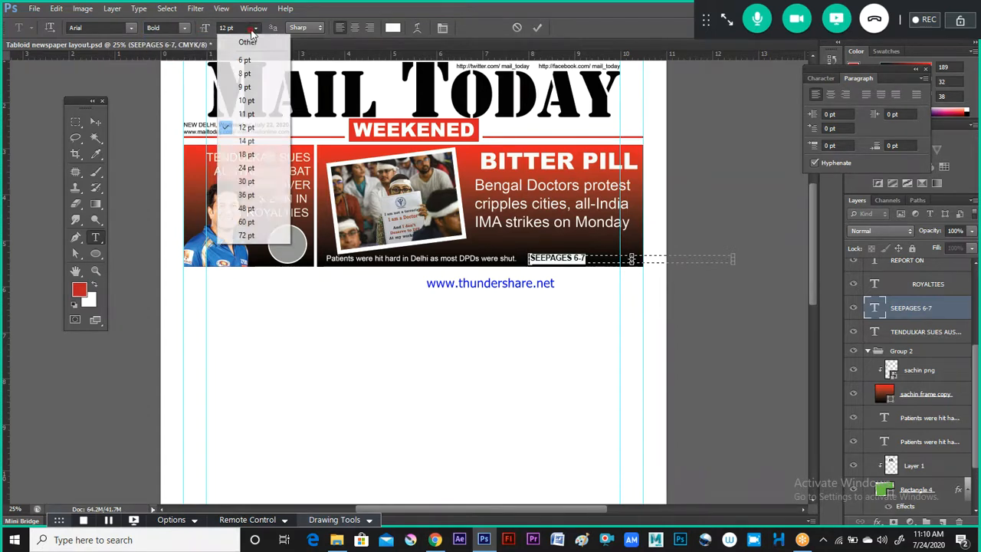
pyautogui.click(239, 101)
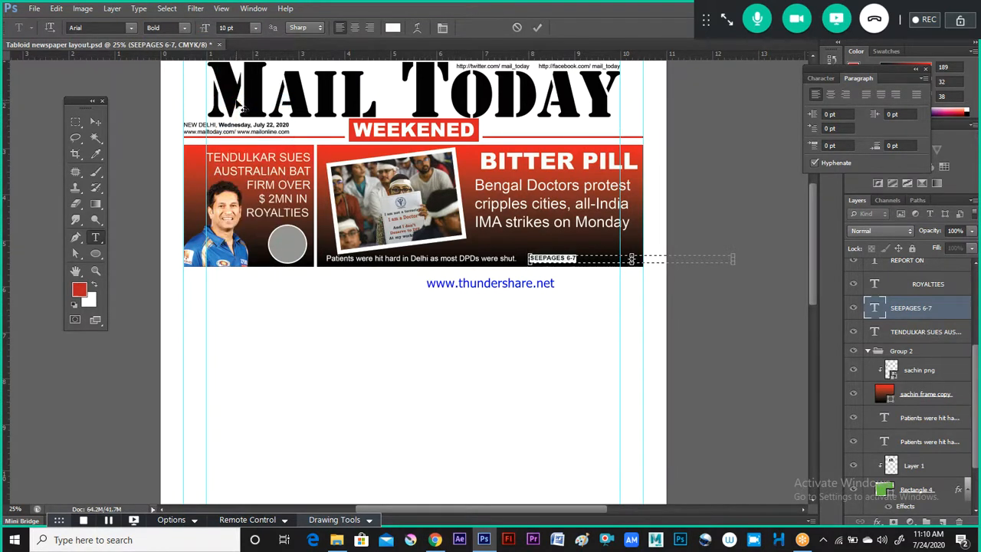
pyautogui.hotkey('ctrl', 'Return')
pyautogui.press('v')
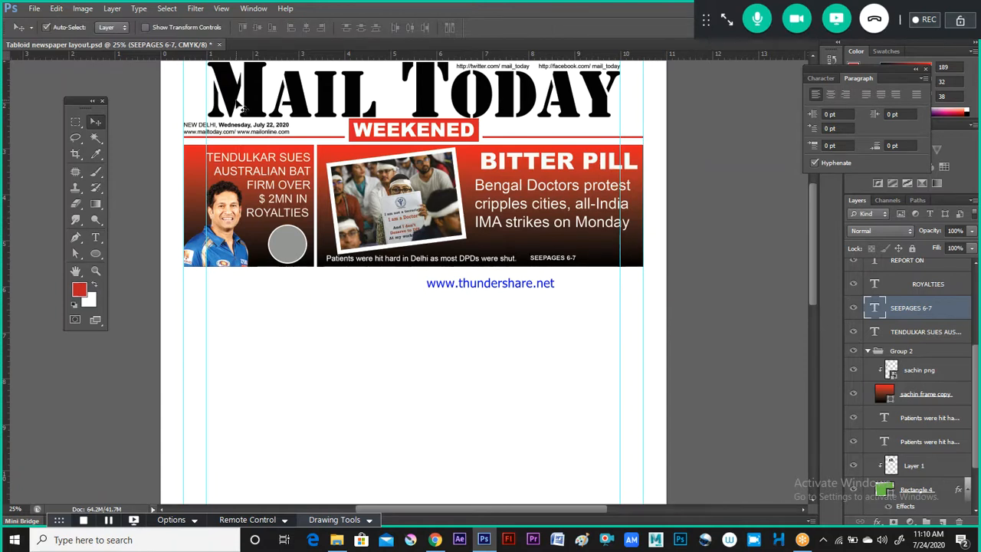
# Step: Nudge the SEEPAGES 6-7 line slightly further right under the BITTER PILL text and save the document
pyautogui.hotkey('shift', 'Right')
pyautogui.hotkey('shift', 'Right')
pyautogui.hotkey('shift', 'Right')
pyautogui.hotkey('shift', 'Right')
pyautogui.hotkey('shift', 'Right')
pyautogui.hotkey('shift', 'Right')
pyautogui.hotkey('ctrl', 's')
# Step: Switch to Chrome and examine the reference front page at a reduced zoom, including the Modi lead story
pyautogui.hotkey('alt', 'Tab')
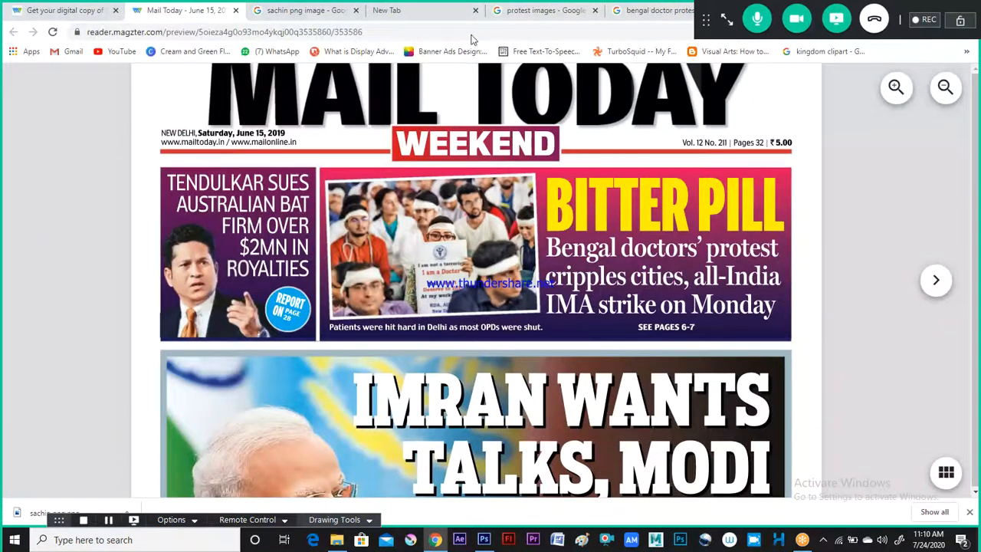
pyautogui.hotkey('ctrl', '-')
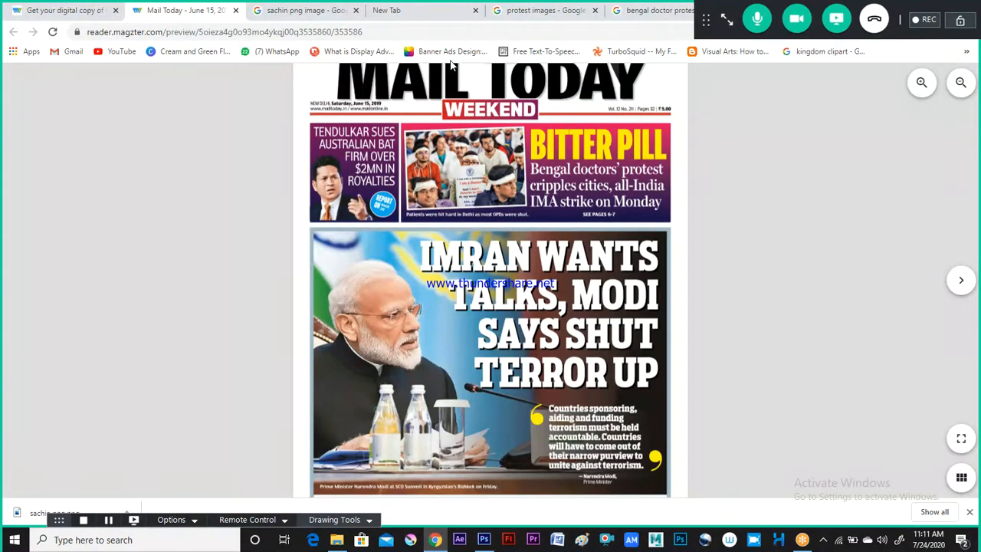
pyautogui.hotkey('ctrl', '-')
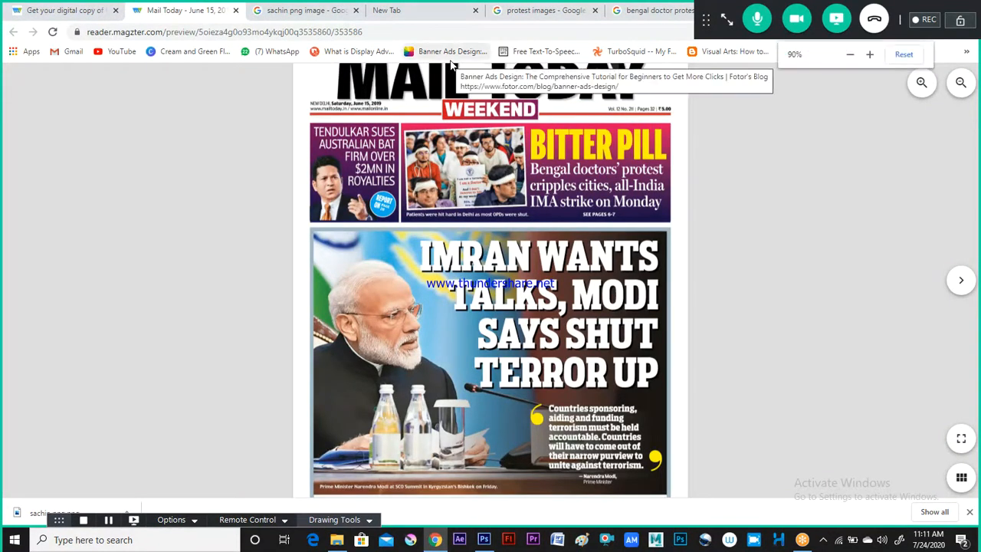
pyautogui.hotkey('ctrl', '-')
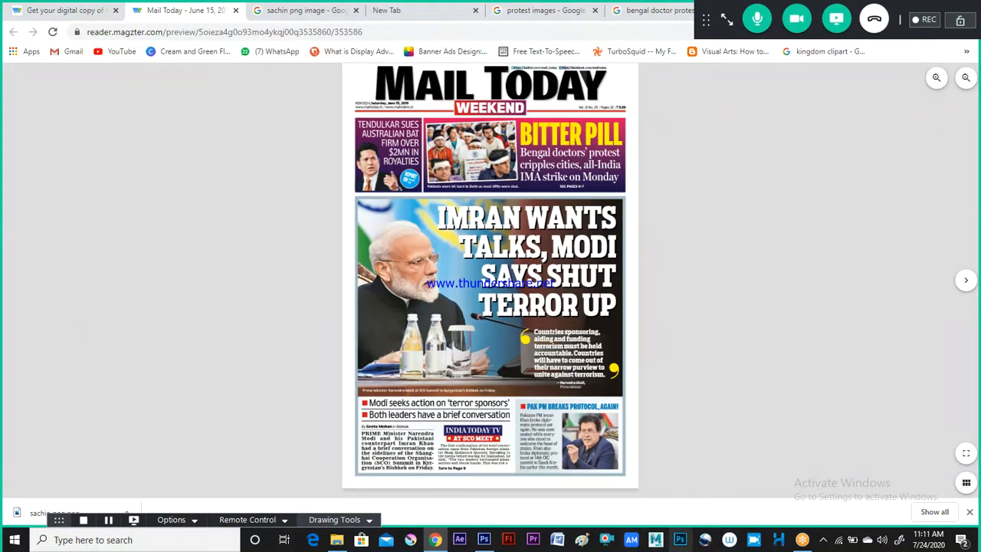
pyautogui.scroll(1, 261, 361)
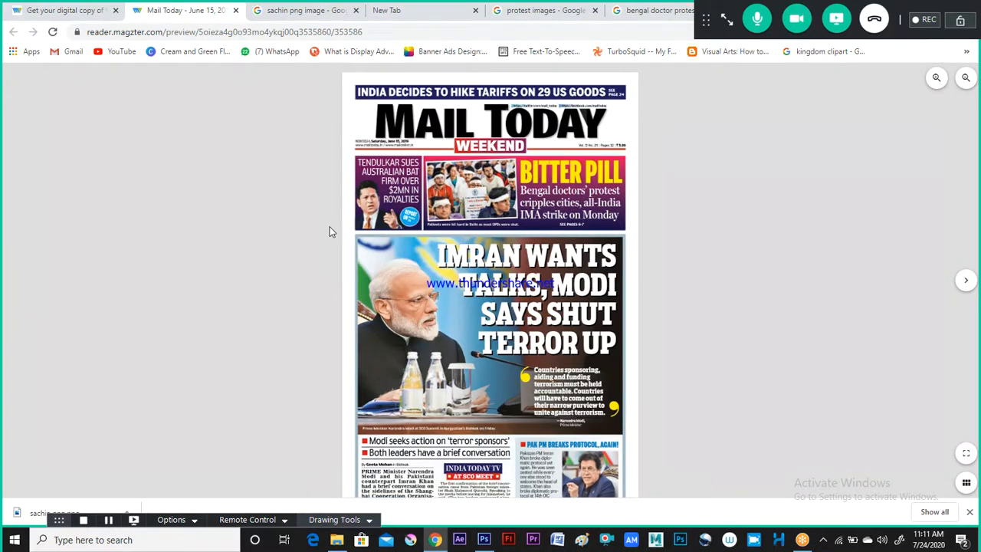
# Step: Search Google for "MODI IMAGES" in a new browser tab
pyautogui.hotkey('ctrl', 't')
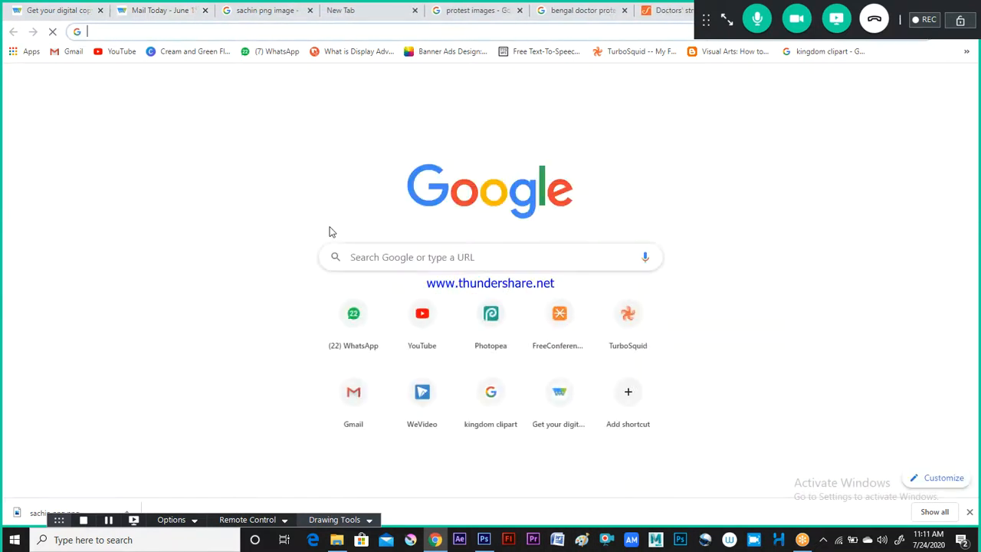
pyautogui.write('M')
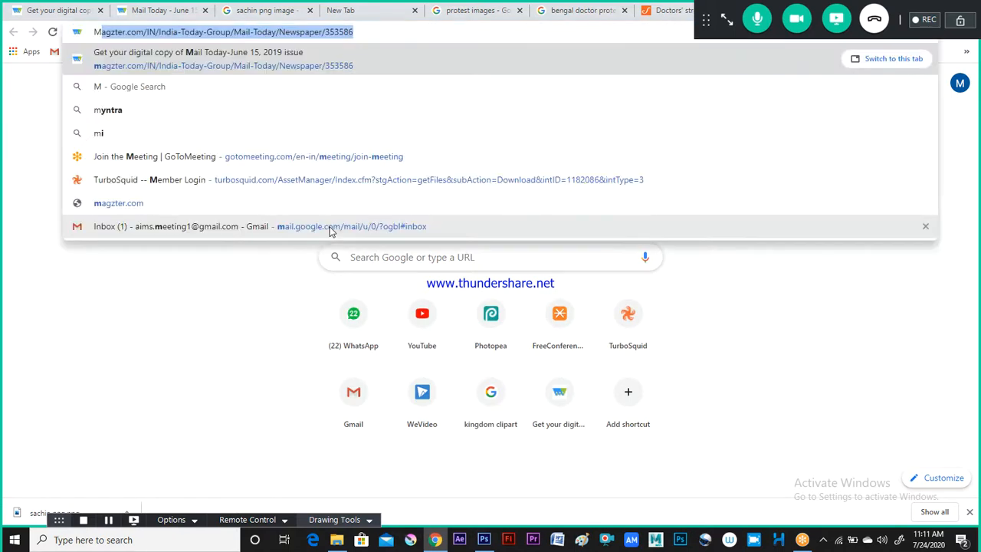
pyautogui.write('ODI')
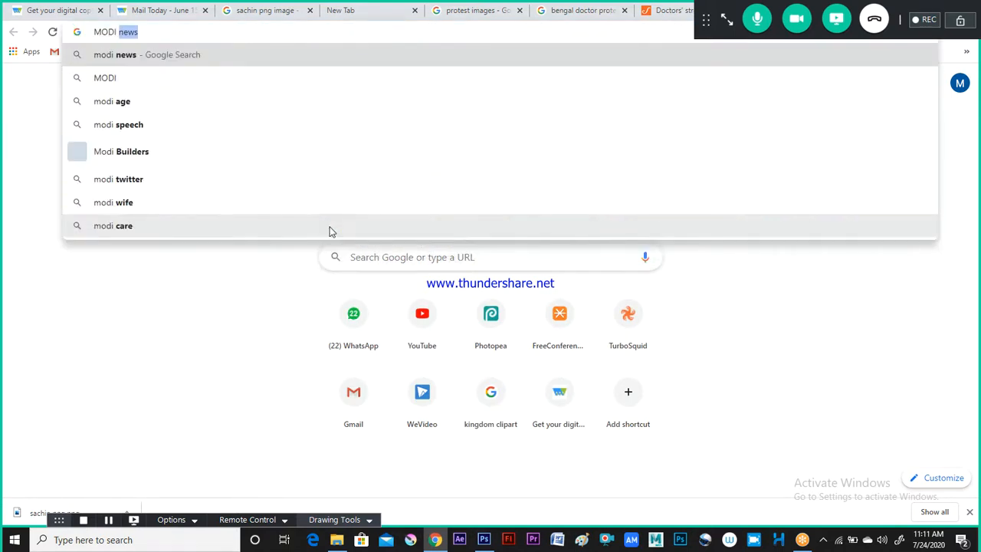
pyautogui.write(' IMAGES')
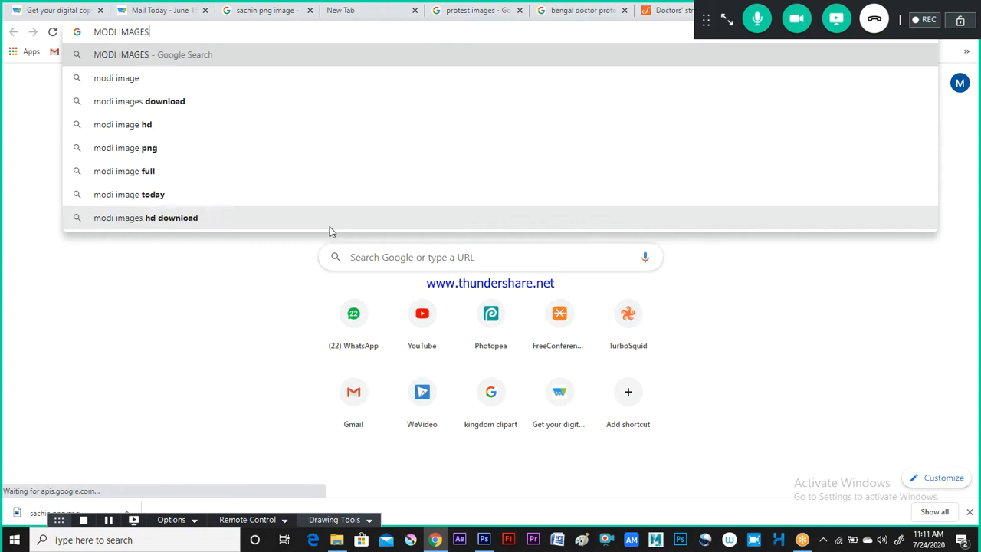
pyautogui.press('Return')
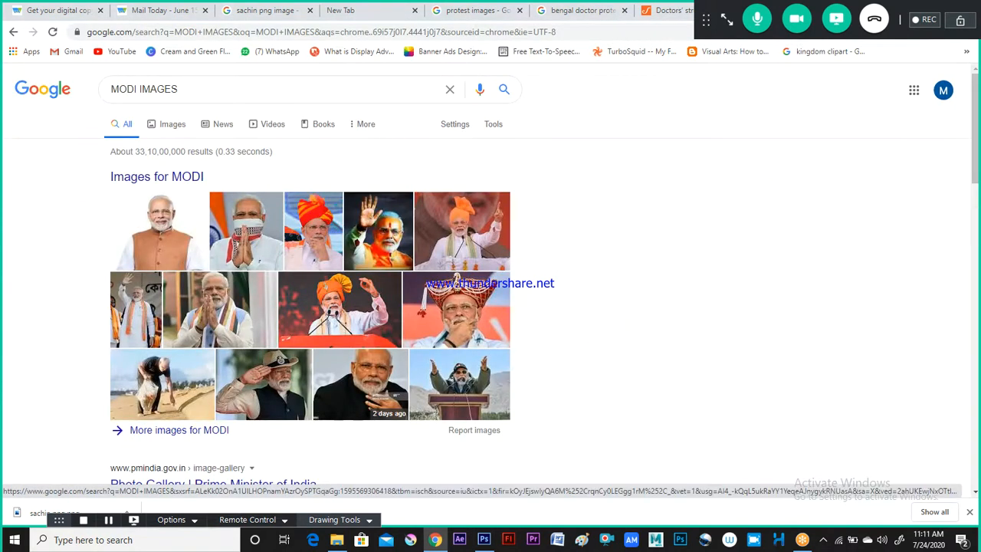
# Step: Open the image results for the Modi search and browse them for a photo suited to the lead story
pyautogui.scroll(-1, 338, 230)
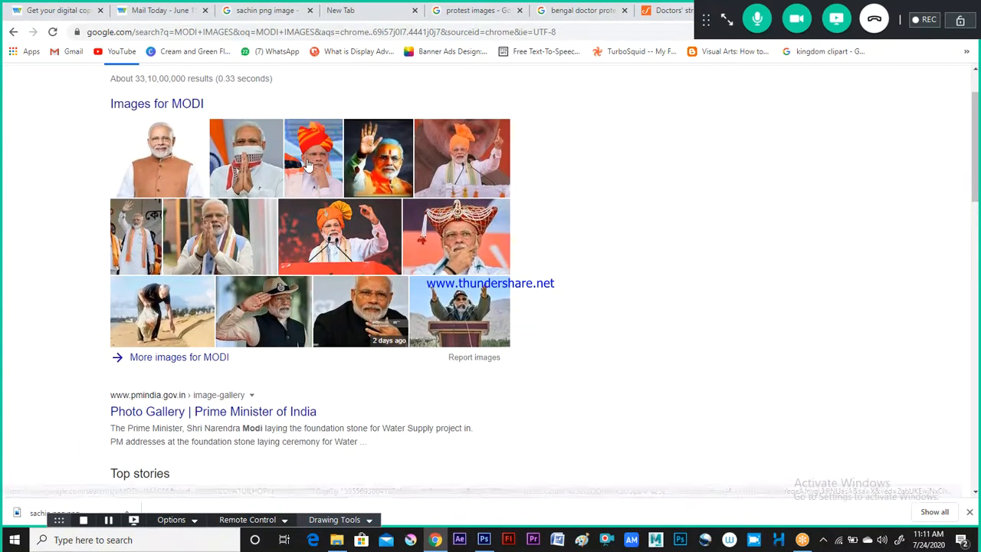
pyautogui.scroll(1, 304, 160)
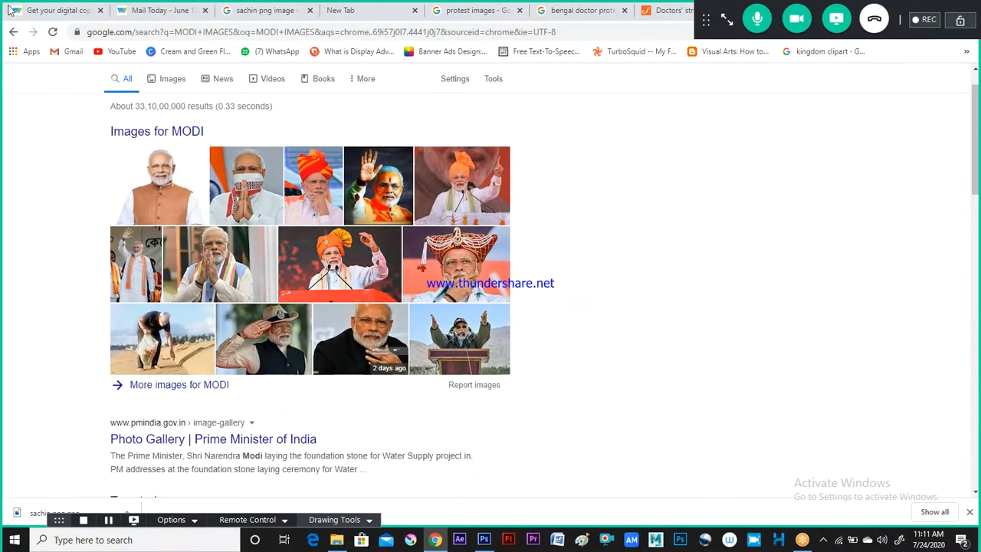
pyautogui.click(174, 79)
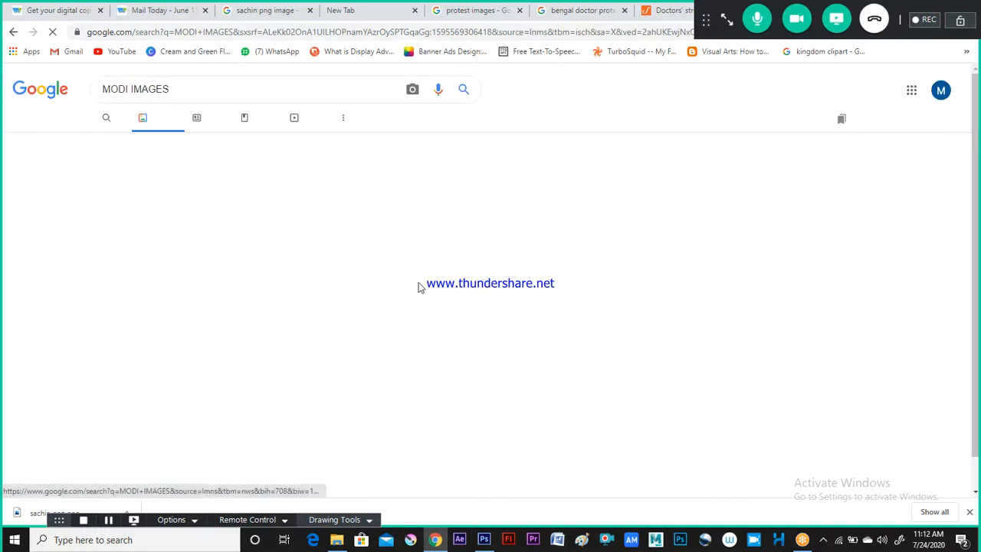
pyautogui.scroll(-1, 418, 286)
pyautogui.scroll(-3, 409, 246)
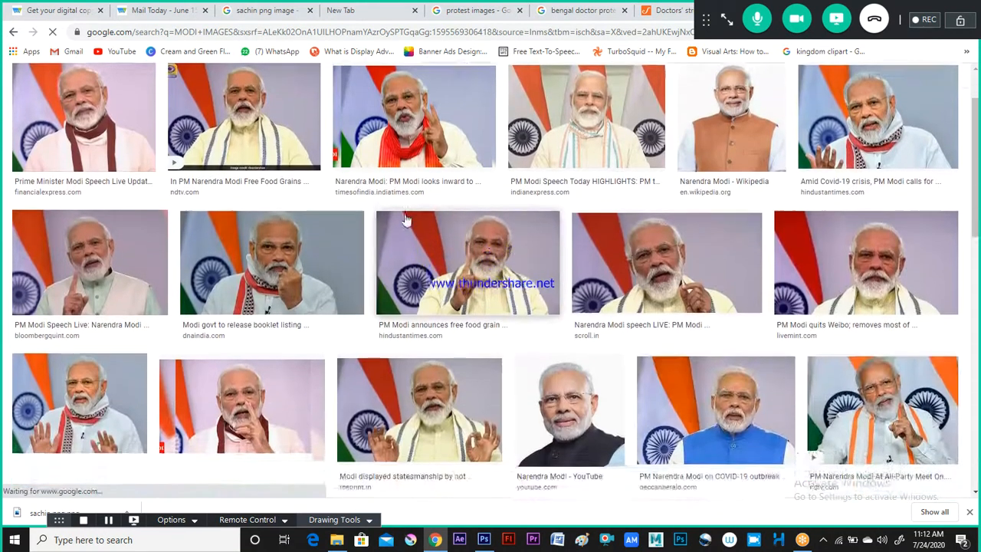
pyautogui.scroll(-2, 409, 245)
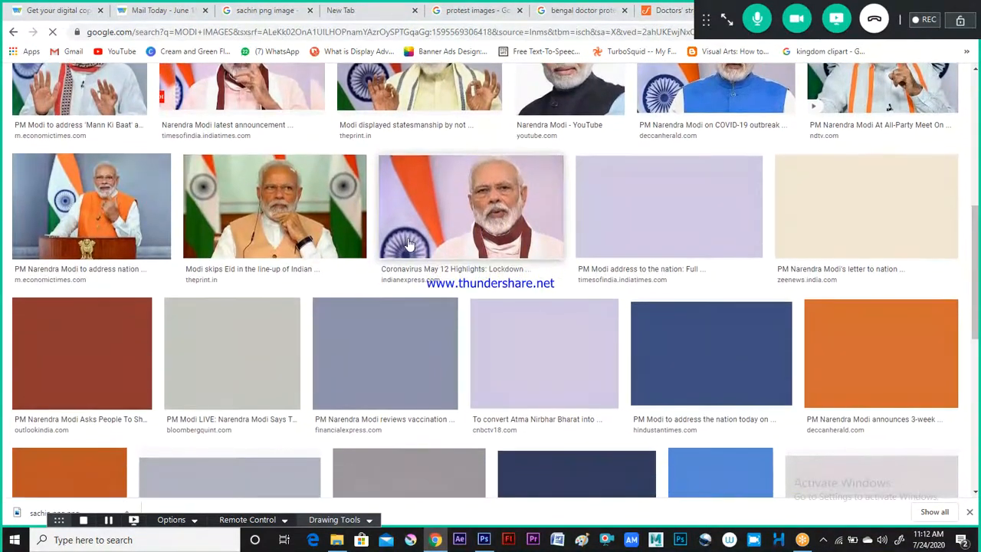
pyautogui.scroll(-1, 411, 267)
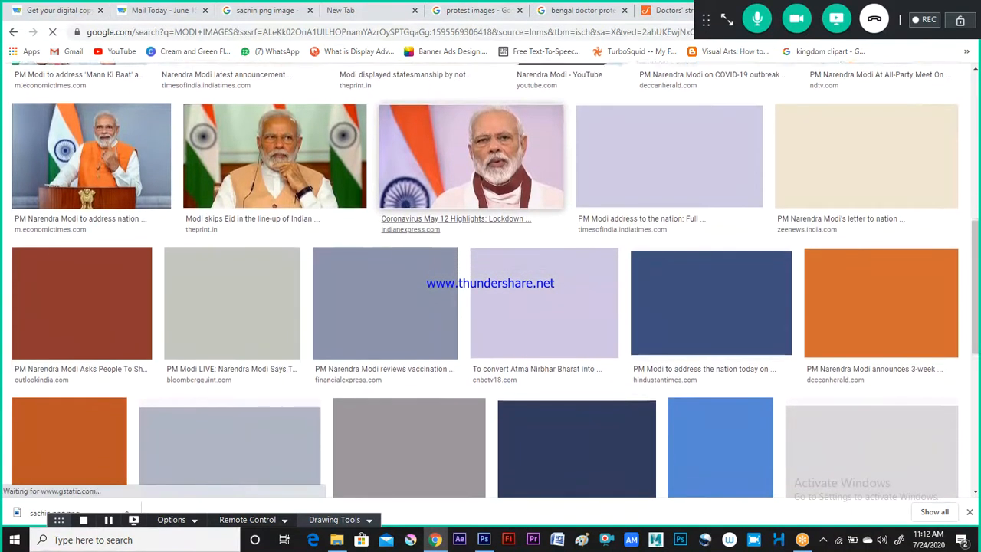
pyautogui.scroll(1, 433, 327)
pyautogui.scroll(2, 433, 328)
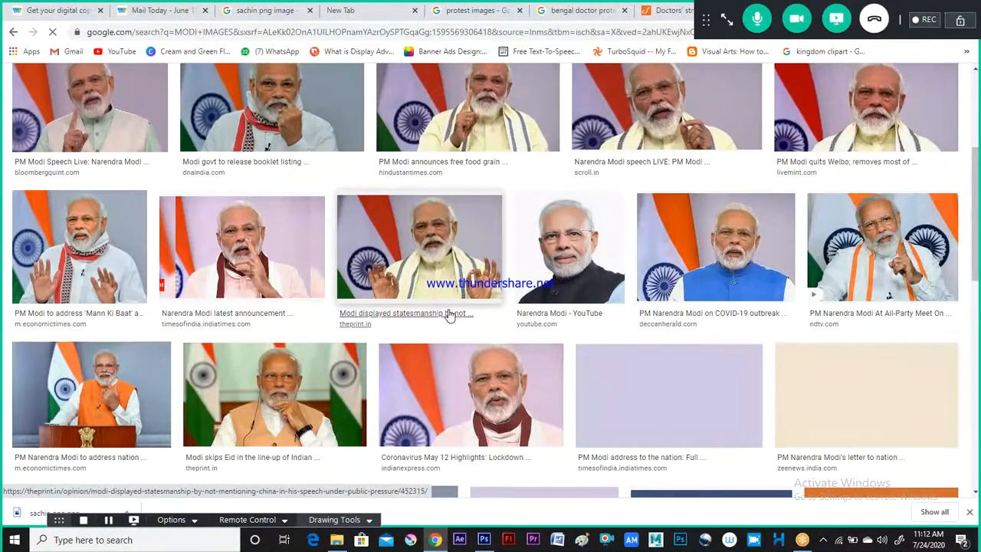
# Step: Close the sachin png image search tab and the empty New Tab in Chrome
pyautogui.hotkey('alt', 'Tab')
pyautogui.hotkey('alt', 'Tab')
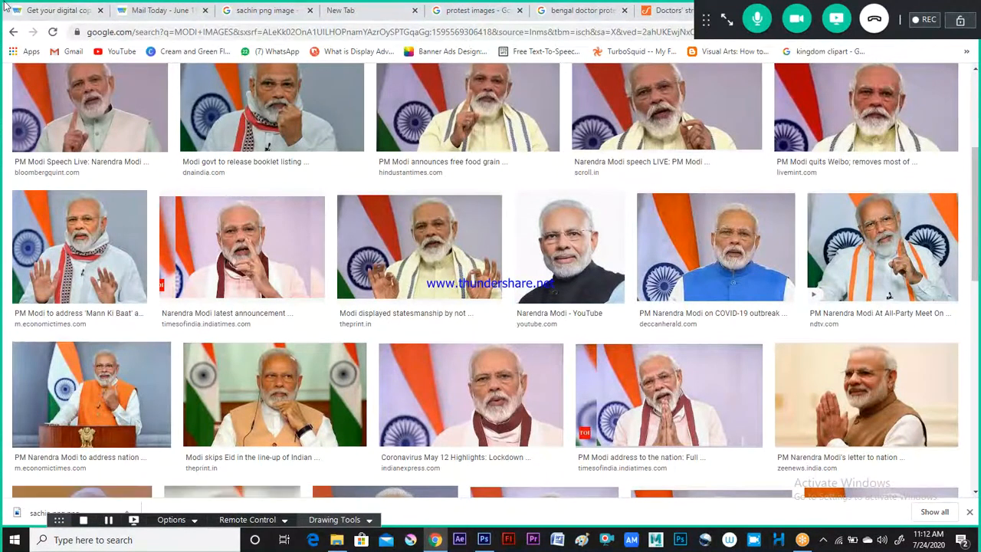
pyautogui.click(310, 10)
pyautogui.click(312, 10)
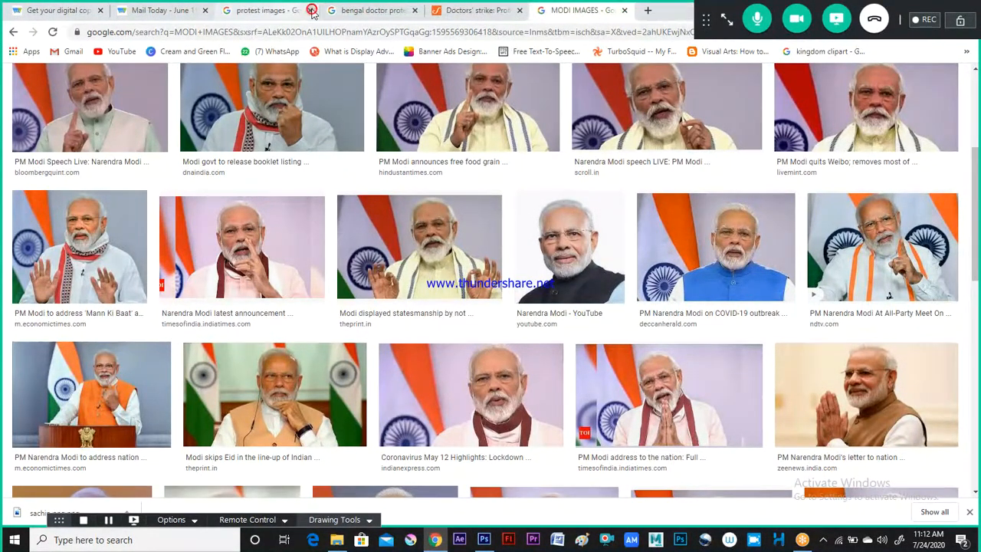
# Step: Close the protest images, bengal doctor protest and Doctors' strike browser tabs
pyautogui.click(310, 11)
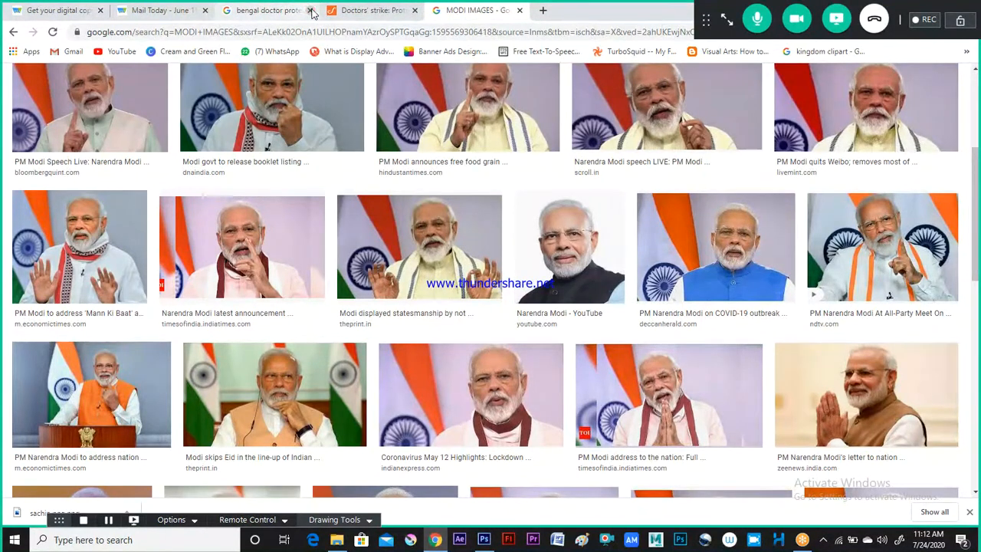
pyautogui.click(310, 10)
pyautogui.click(311, 11)
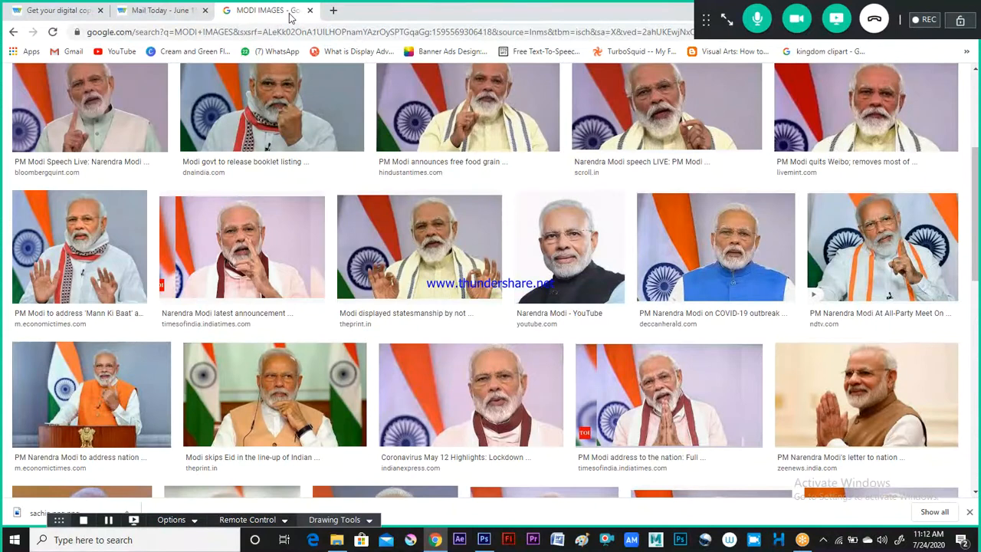
# Step: Compare the Modi image results with the lead story photo on the Mail Today reference page, looking for a similar pose
pyautogui.click(174, 12)
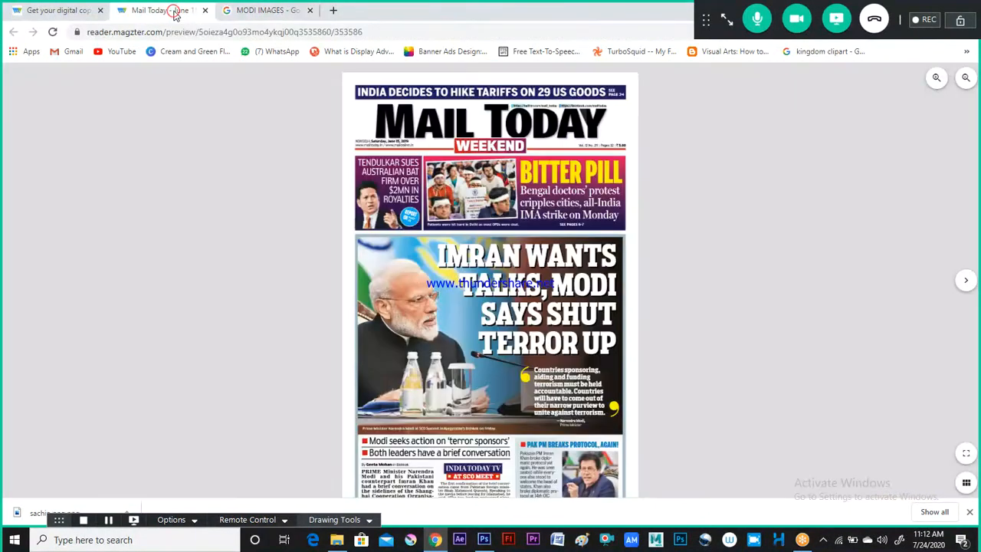
pyautogui.click(255, 19)
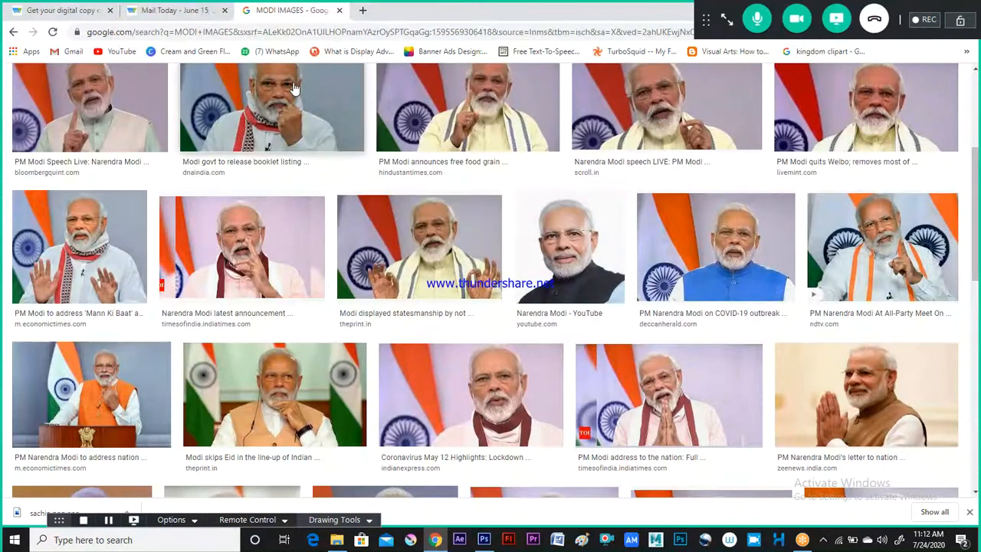
pyautogui.scroll(-3, 625, 217)
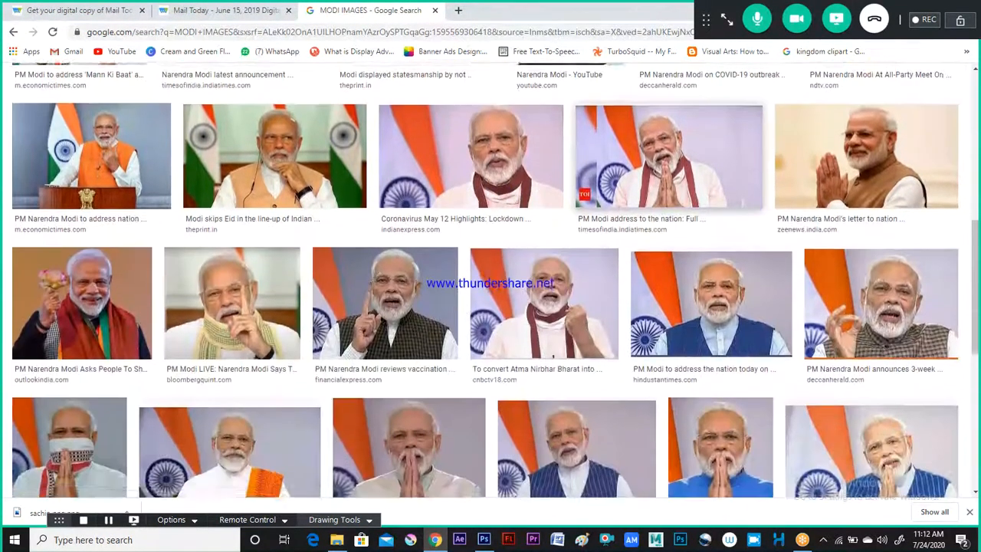
pyautogui.scroll(-3, 578, 290)
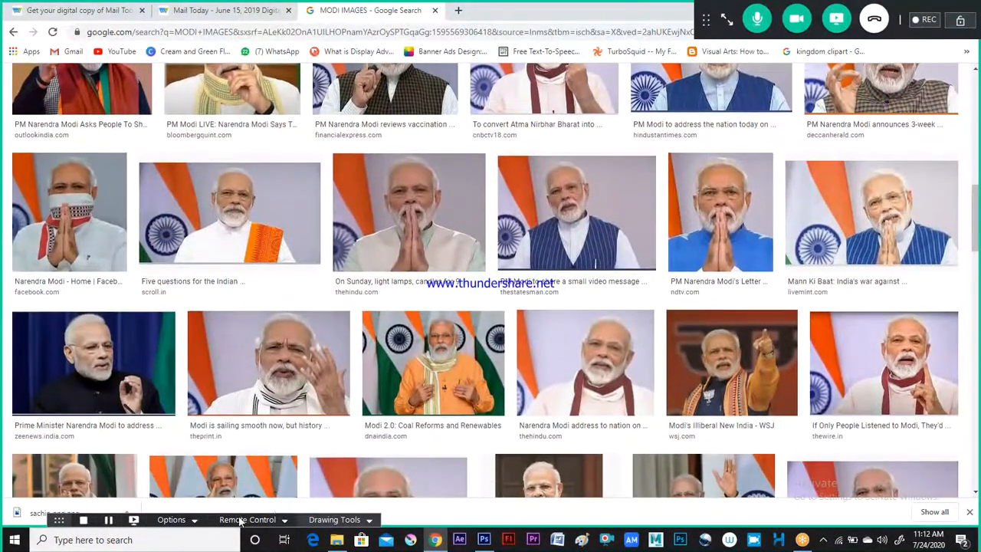
pyautogui.scroll(-1, 433, 368)
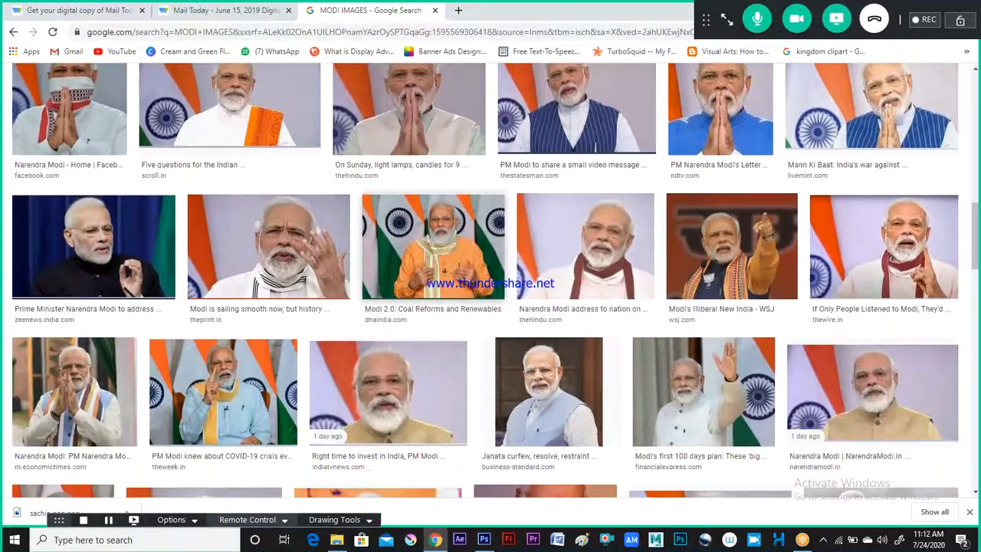
pyautogui.scroll(-1, 433, 291)
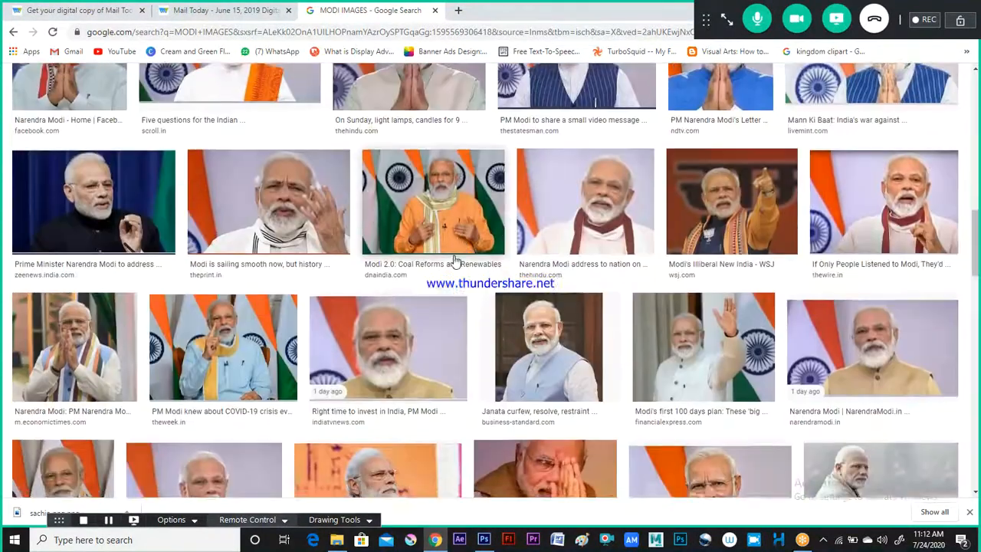
pyautogui.scroll(10, 459, 369)
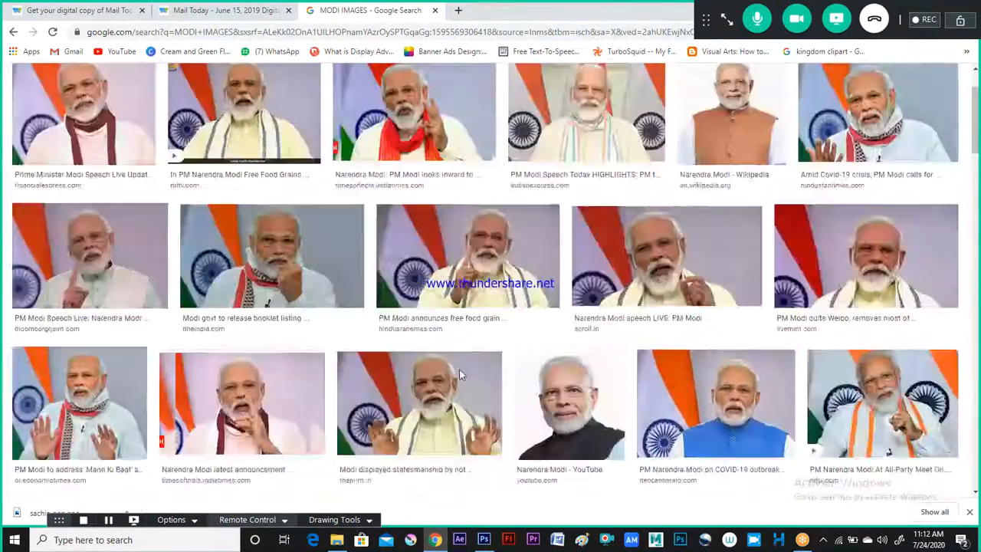
pyautogui.scroll(-1, 491, 287)
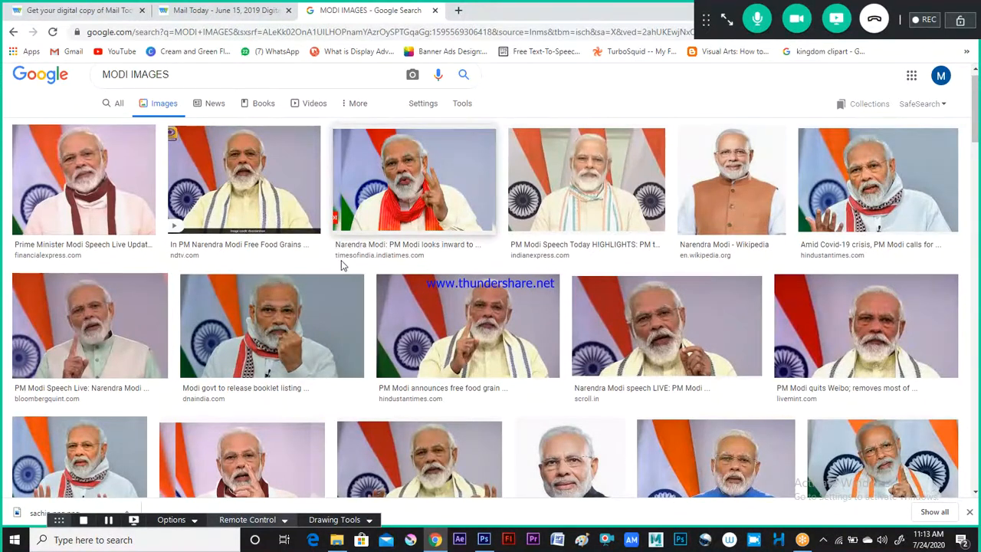
pyautogui.hotkey('alt', 'Tab')
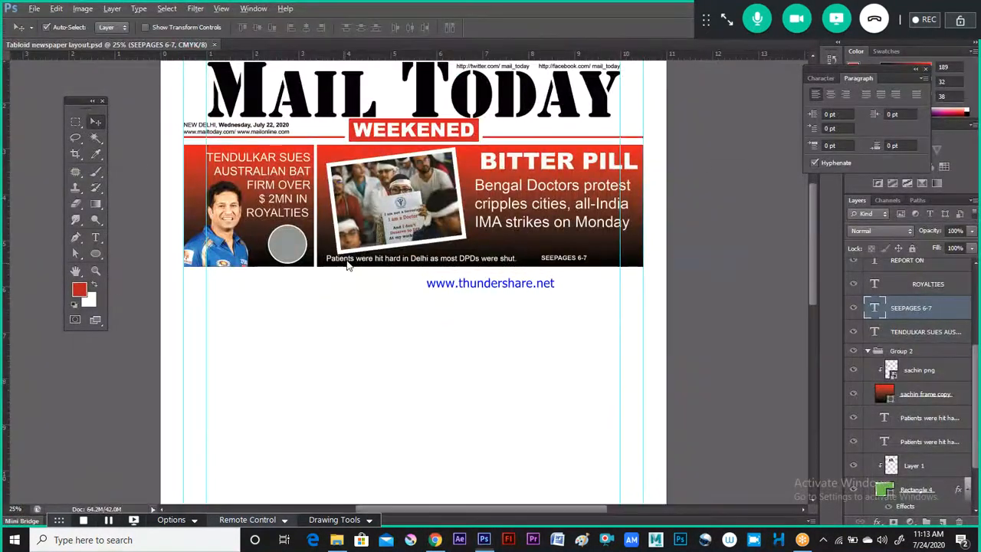
pyautogui.hotkey('alt', 'Tab')
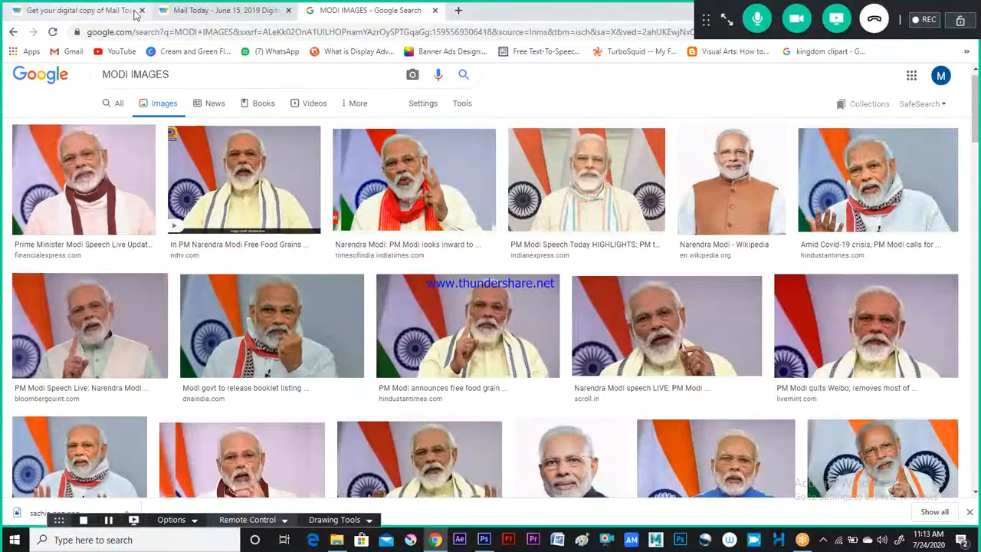
pyautogui.click(194, 15)
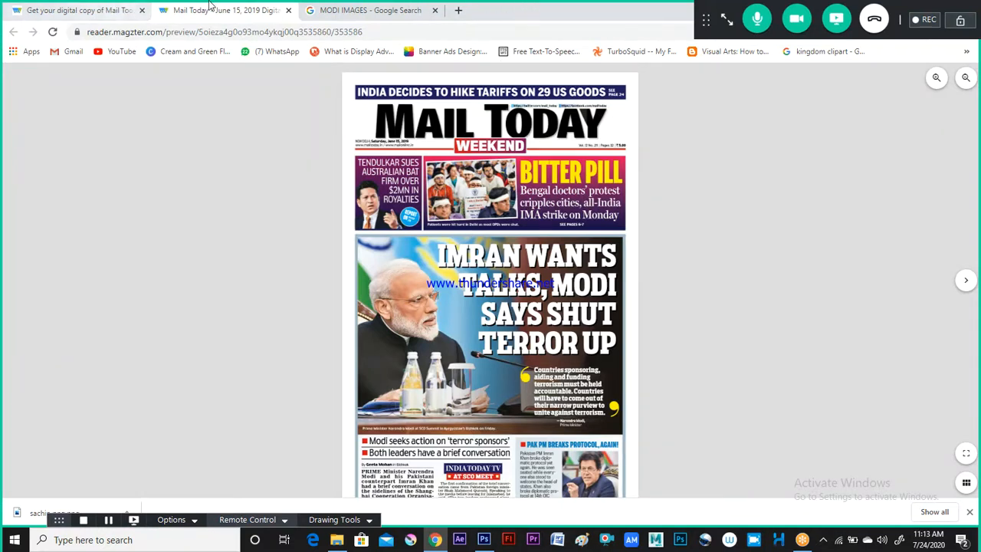
pyautogui.click(316, 12)
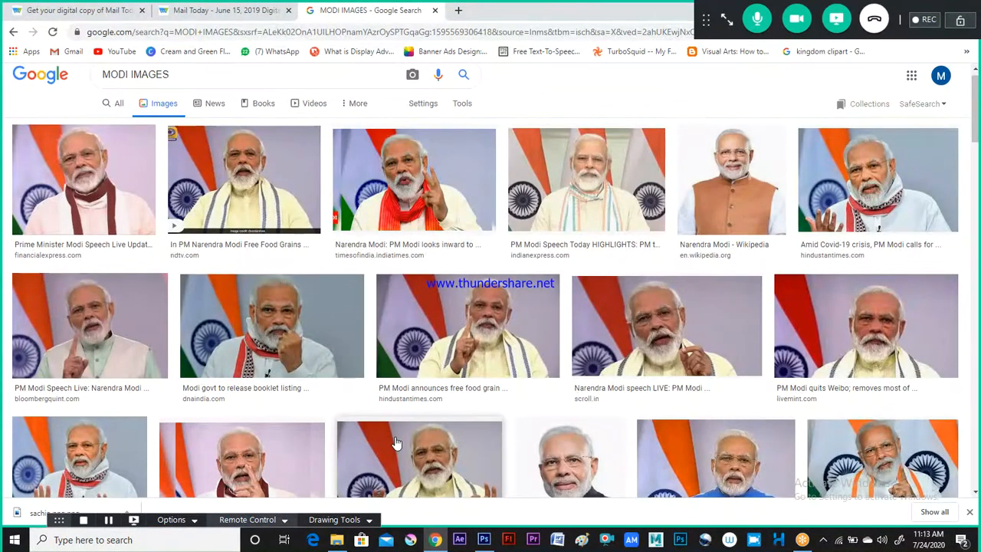
# Step: Switch to Photoshop, fit the whole tabloid page in the window and activate the Rectangle tool
pyautogui.hotkey('alt', 'Tab')
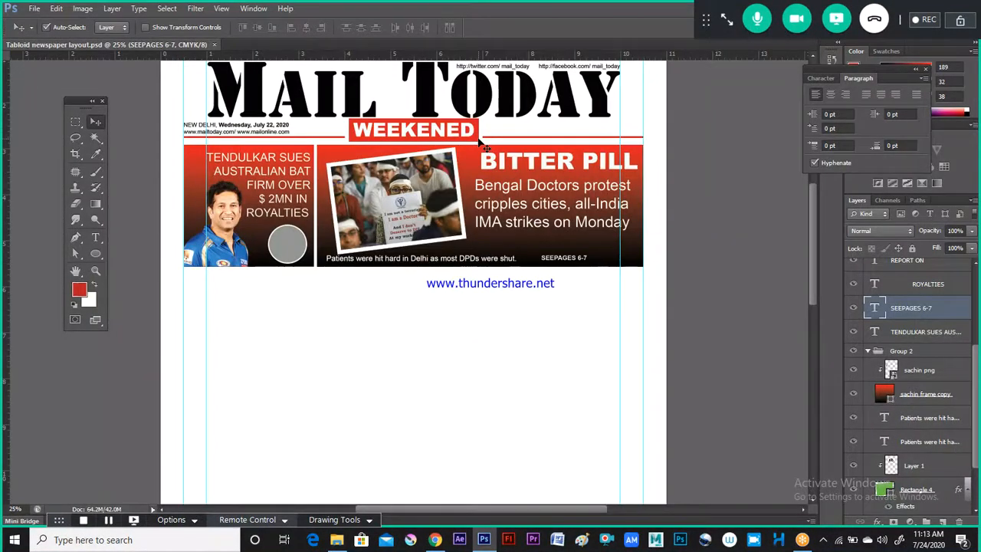
pyautogui.hotkey('ctrl', '0')
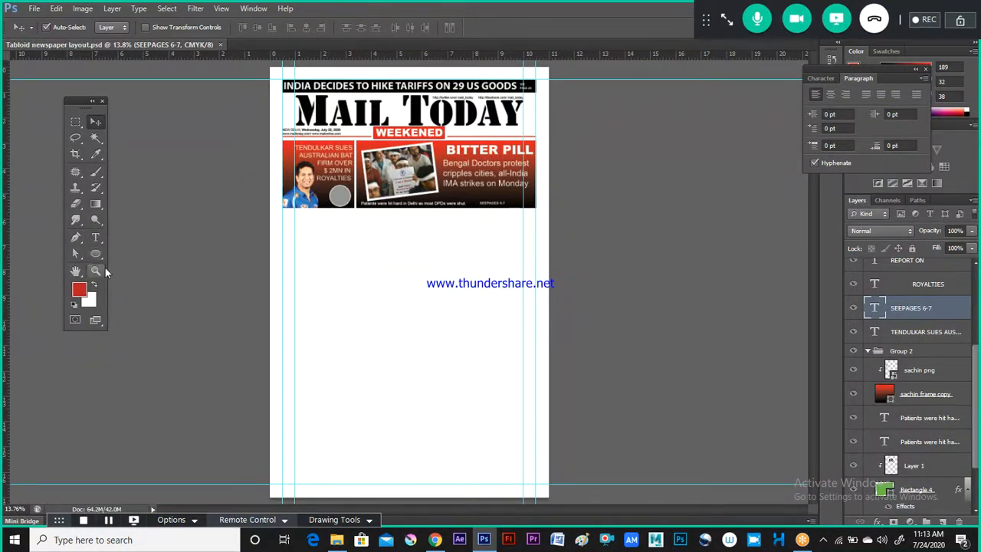
pyautogui.click(96, 204)
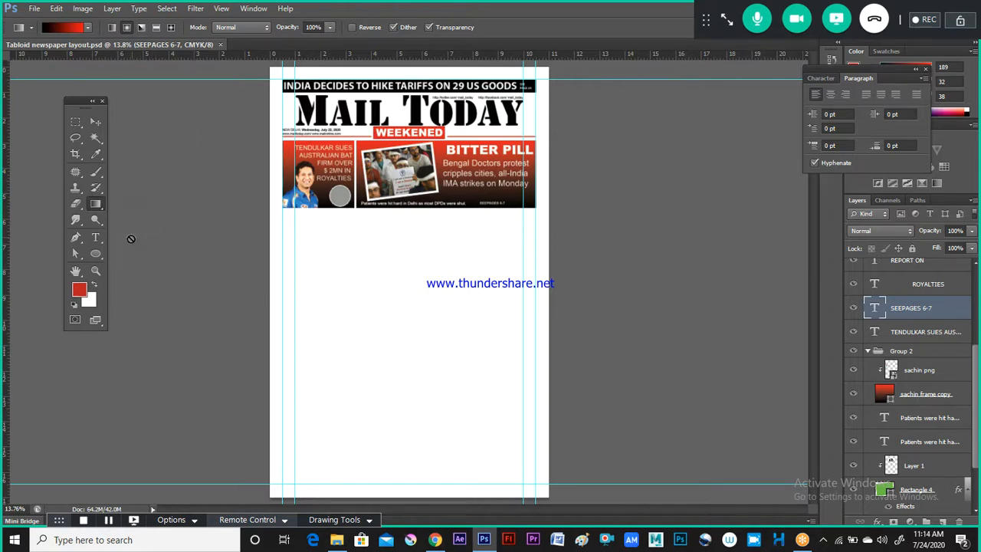
pyautogui.click(104, 254)
pyautogui.click(143, 249)
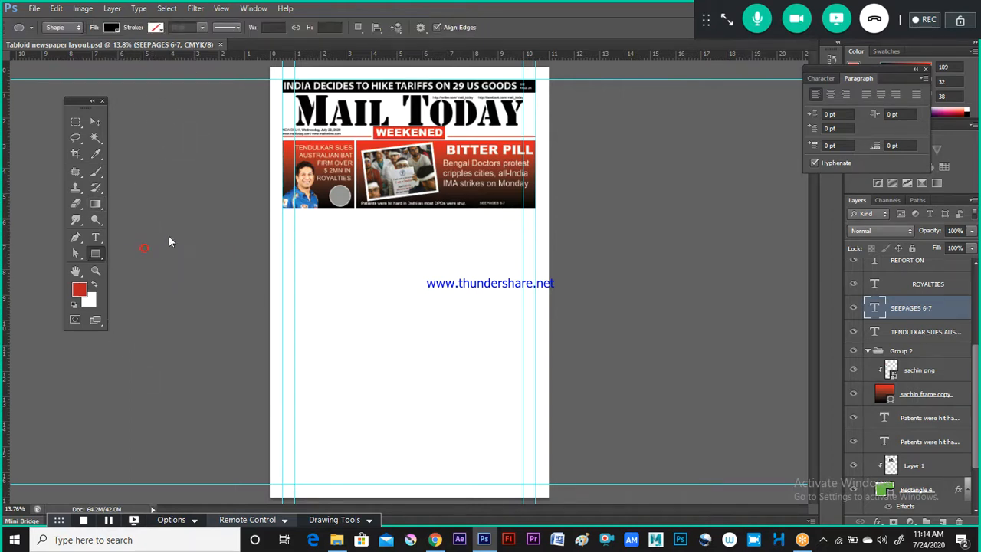
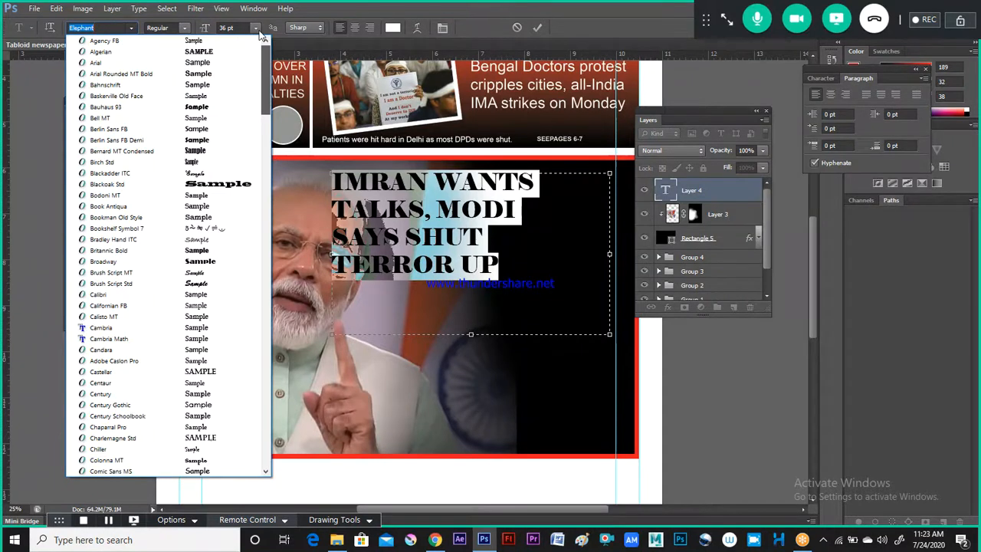
# Step: Set the font of the IMRAN WANTS TALKS, MODI SAYS SHUT TERROR UP headline to Gill Sans Ultra Bold and commit the text
pyautogui.moveTo(261, 69); pyautogui.dragTo(265, 128)
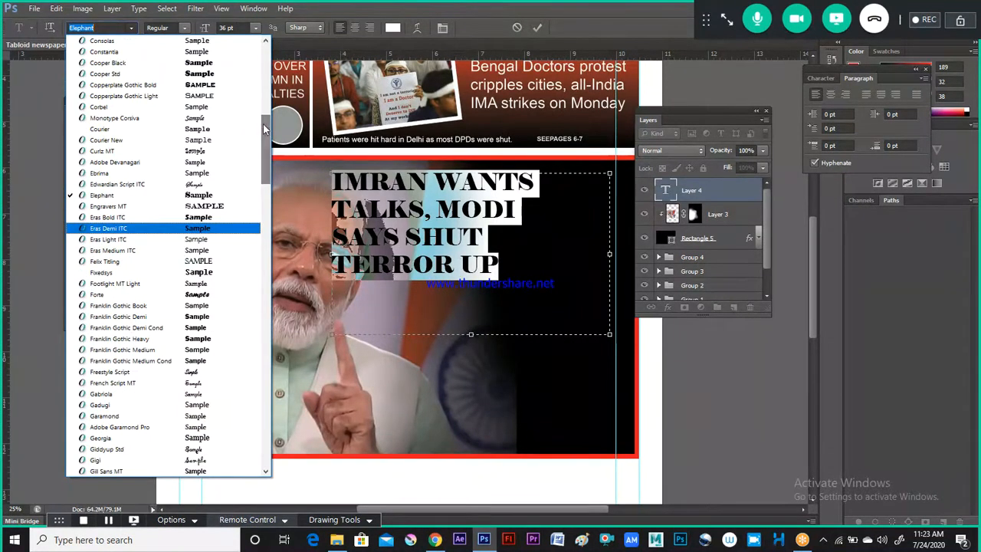
pyautogui.scroll(-5, 218, 337)
pyautogui.click(219, 334)
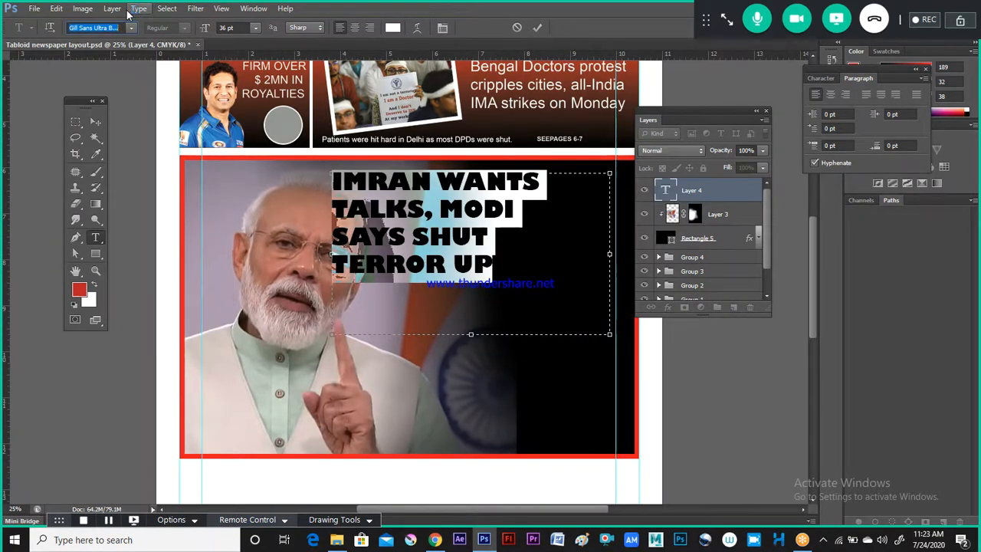
pyautogui.click(539, 27)
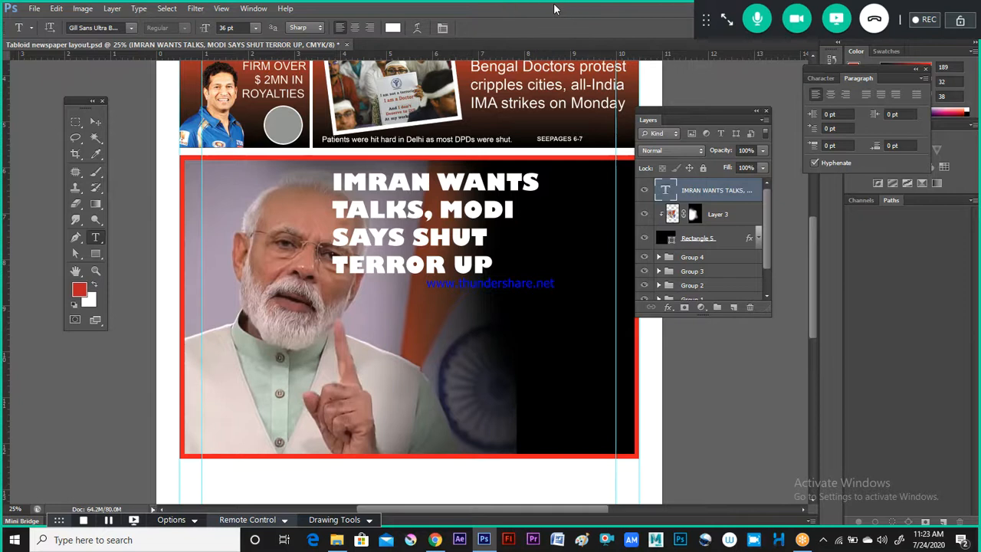
# Step: Nudge the lead headline rightward until it clears Modi's face in the photo
pyautogui.press('v')
pyautogui.hotkey('shift', 'Right')
pyautogui.hotkey('shift', 'Right')
pyautogui.hotkey('shift', 'Right')
pyautogui.hotkey('shift', 'Right')
pyautogui.hotkey('shift', 'Right')
pyautogui.hotkey('shift', 'Right')
pyautogui.hotkey('shift', 'Right')
pyautogui.hotkey('shift', 'Right')
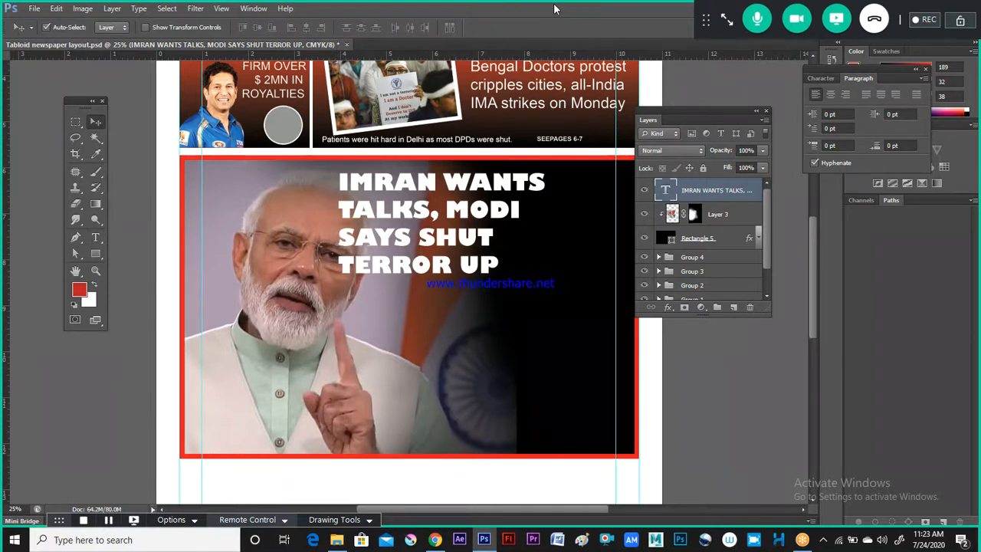
pyautogui.hotkey('shift', 'Right')
pyautogui.hotkey('shift', 'Right')
pyautogui.hotkey('shift', 'Right')
pyautogui.hotkey('shift', 'Right')
pyautogui.hotkey('shift', 'Right')
pyautogui.hotkey('shift', 'Right')
pyautogui.hotkey('shift', 'Right')
pyautogui.hotkey('shift', 'Right')
pyautogui.hotkey('shift', 'Right')
pyautogui.hotkey('shift', 'Right')
pyautogui.hotkey('shift', 'Right')
pyautogui.hotkey('shift', 'Right')
pyautogui.hotkey('shift', 'Right')
pyautogui.hotkey('shift', 'Right')
pyautogui.hotkey('shift', 'Right')
pyautogui.hotkey('shift', 'Right')
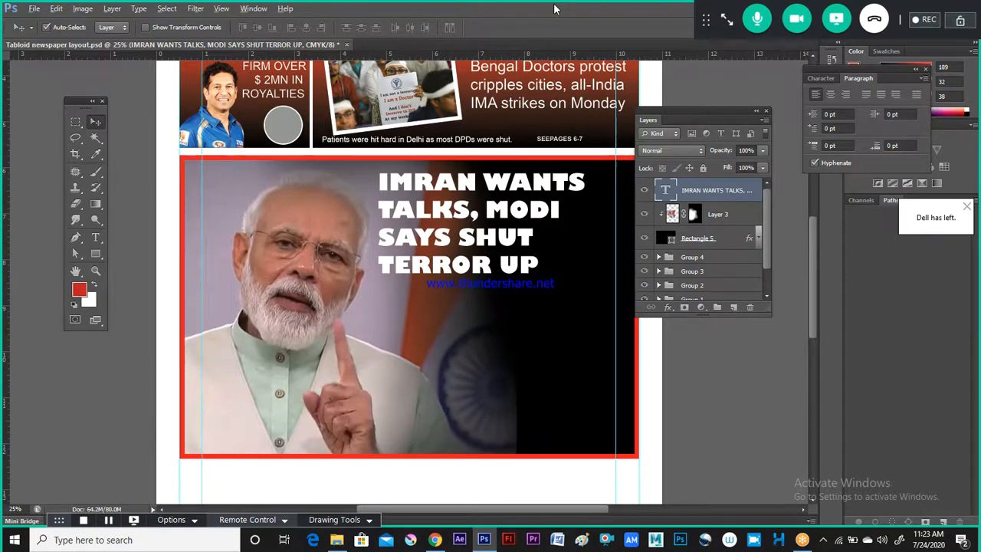
# Step: Check the headline alignment on the reference page in Chrome, then right-align all the lead headline text in Photoshop
pyautogui.hotkey('alt', 'Tab')
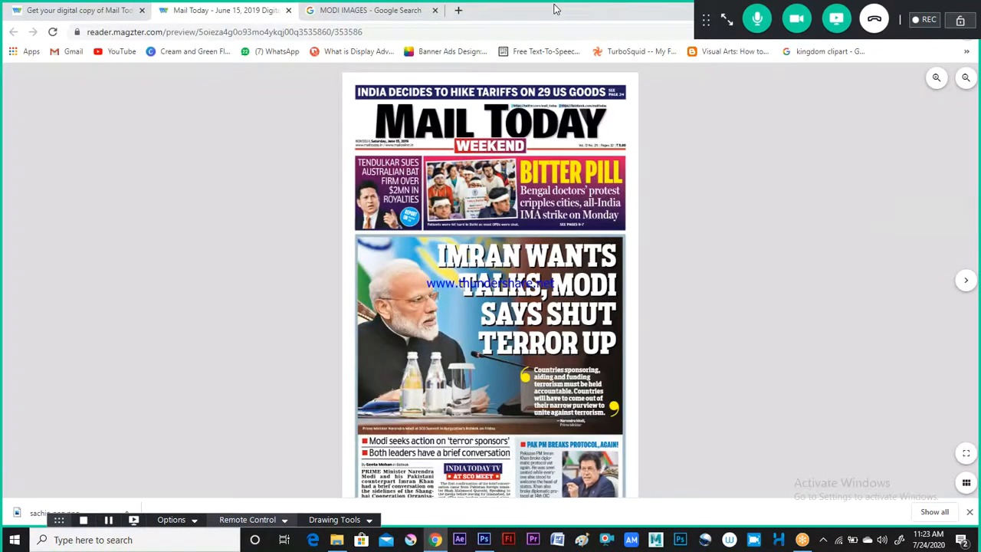
pyautogui.hotkey('alt', 'Tab')
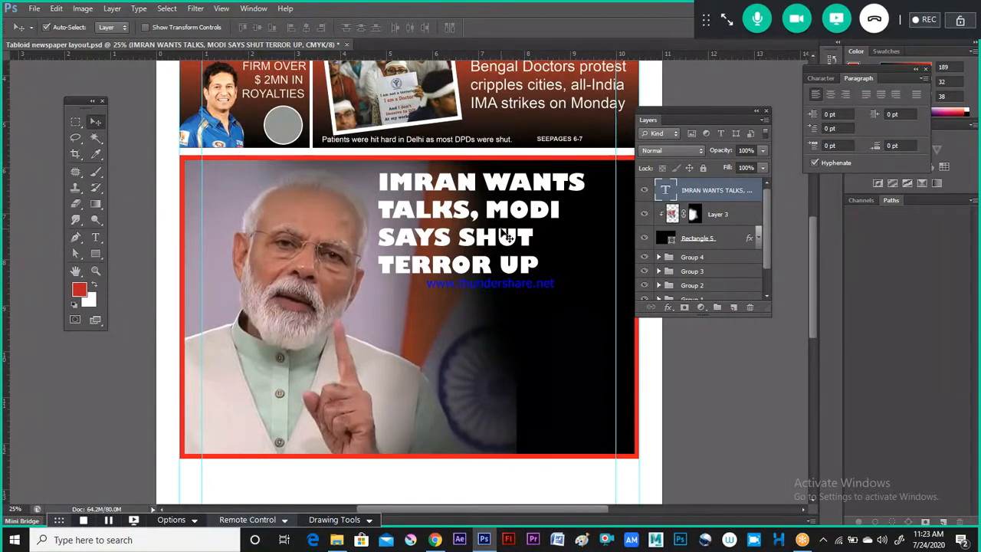
pyautogui.press('t')
pyautogui.click(497, 219)
pyautogui.hotkey('ctrl', 'a')
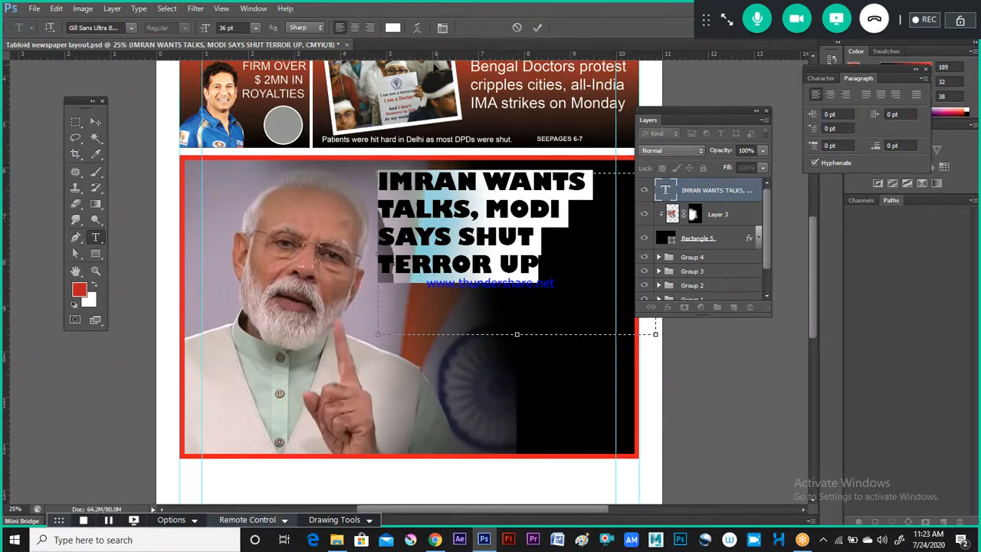
pyautogui.click(386, 29)
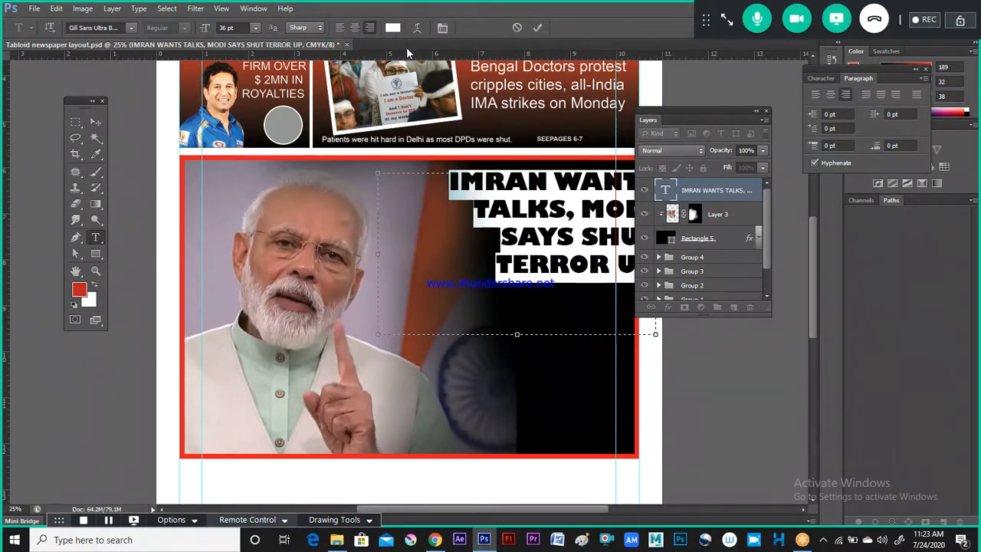
pyautogui.hotkey('ctrl', 'Return')
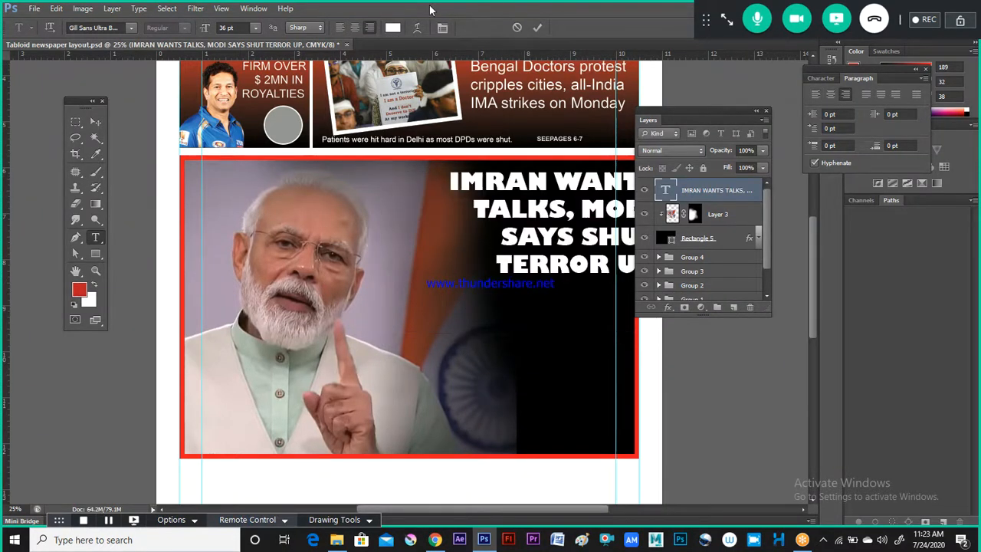
# Step: Nudge the right-aligned headline leftward until its lines end just inside the red frame's right edge
pyautogui.press('v')
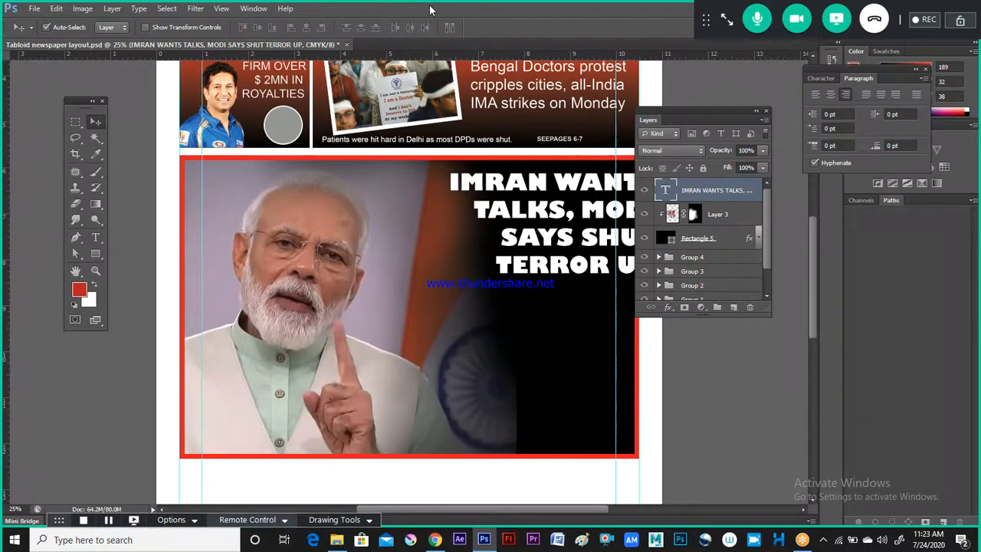
pyautogui.hotkey('shift', 'Left')
pyautogui.hotkey('shift', 'Left')
pyautogui.hotkey('shift', 'Left')
pyautogui.hotkey('shift', 'Left')
pyautogui.hotkey('shift', 'Left')
pyautogui.hotkey('shift', 'Left')
pyautogui.hotkey('shift', 'Left')
pyautogui.hotkey('shift', 'Left')
pyautogui.hotkey('shift', 'Left')
pyautogui.hotkey('shift', 'Left')
pyautogui.hotkey('shift', 'Left')
pyautogui.hotkey('shift', 'Left')
pyautogui.hotkey('shift', 'Left')
pyautogui.hotkey('shift', 'Left')
pyautogui.hotkey('shift', 'Left')
pyautogui.hotkey('shift', 'Left')
pyautogui.hotkey('shift', 'Left')
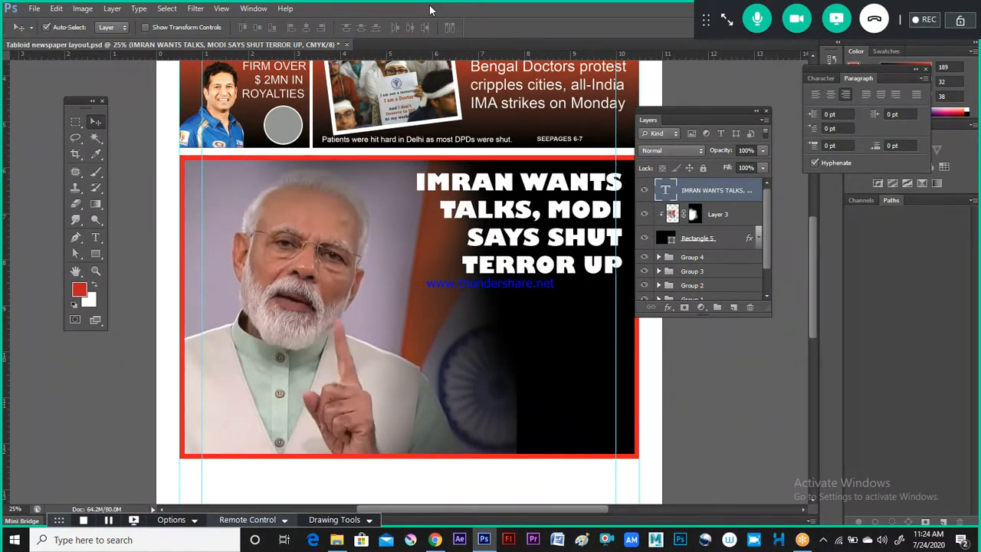
# Step: Compare the lead headline's placement and style with the Mail Today reference page in Chrome, ending back in Photoshop
pyautogui.moveTo(556, 139); pyautogui.dragTo(482, 162)
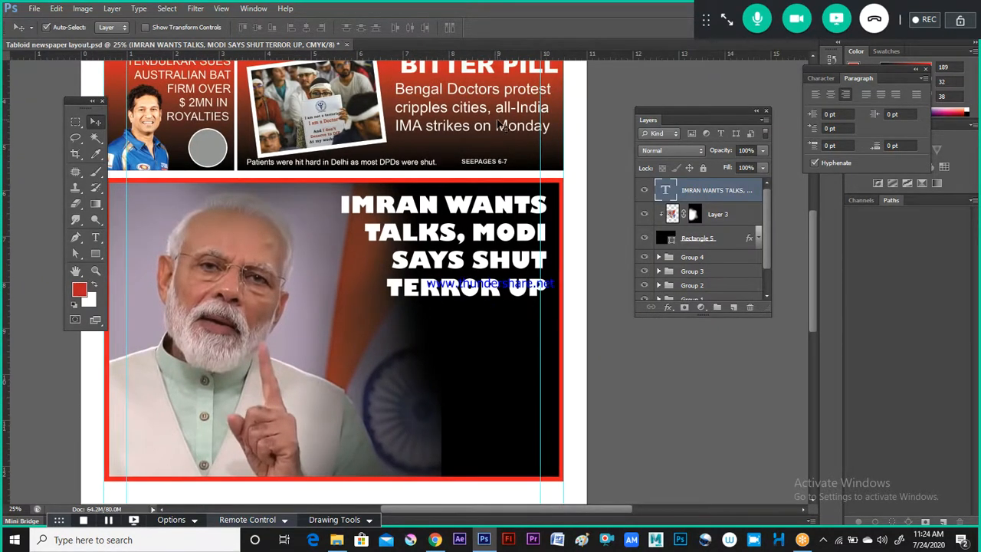
pyautogui.hotkey('alt', 'Tab')
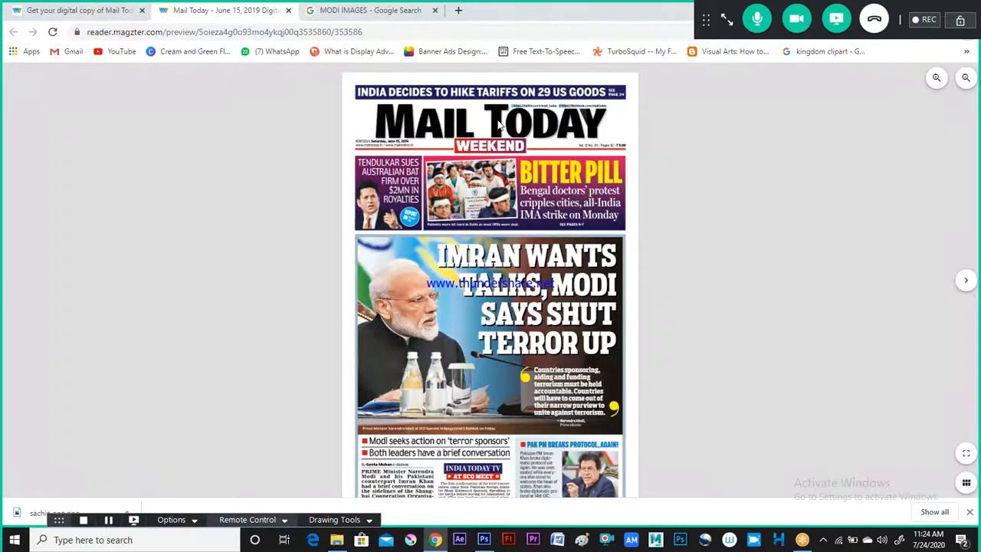
pyautogui.hotkey('alt', 'Tab')
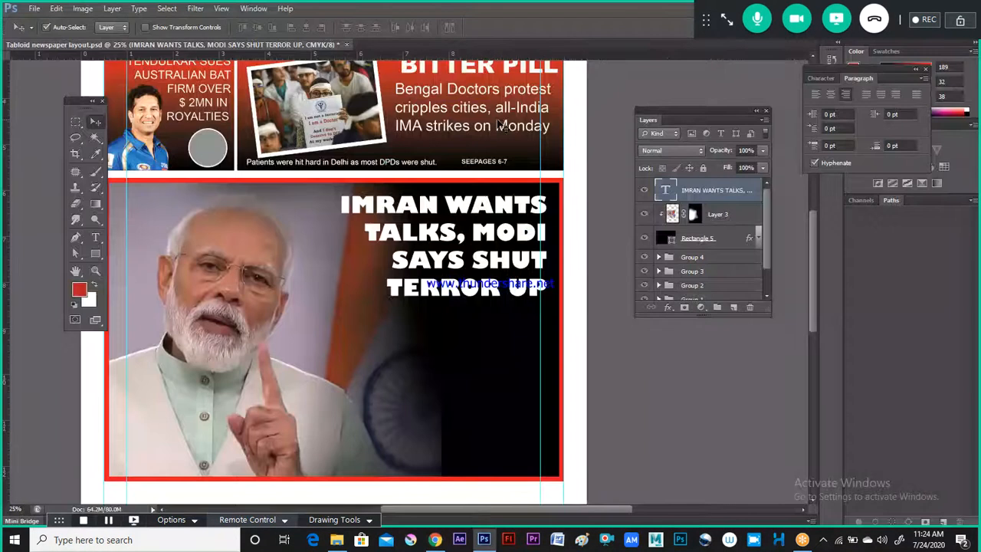
pyautogui.hotkey('alt', 'Tab')
pyautogui.hotkey('alt', 'Tab')
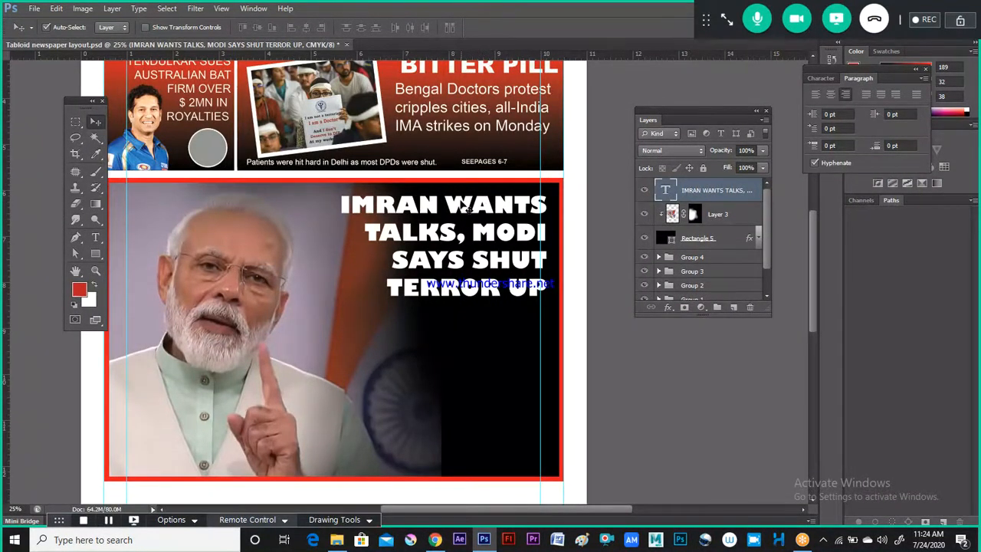
# Step: Scale the lead headline up proportionally to about 128%, extending it down and leftward toward Modi's face
pyautogui.press('t')
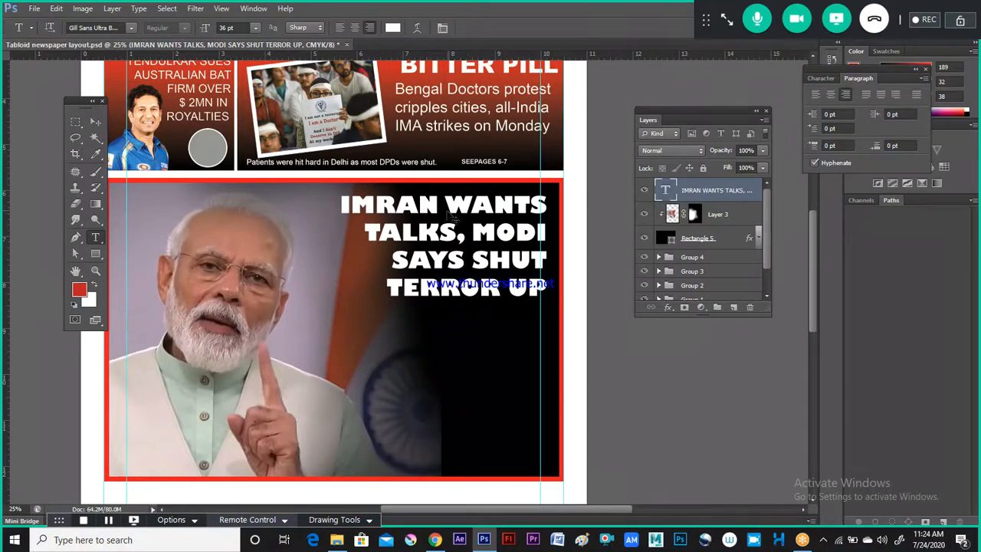
pyautogui.hotkey('ctrl', 't')
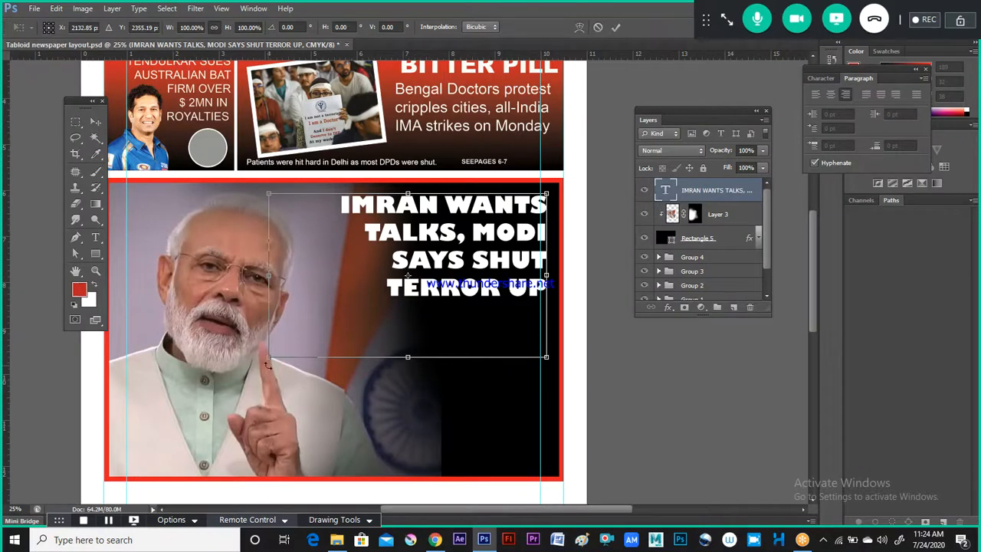
pyautogui.moveTo(268, 356); pyautogui.dragTo(190, 402)
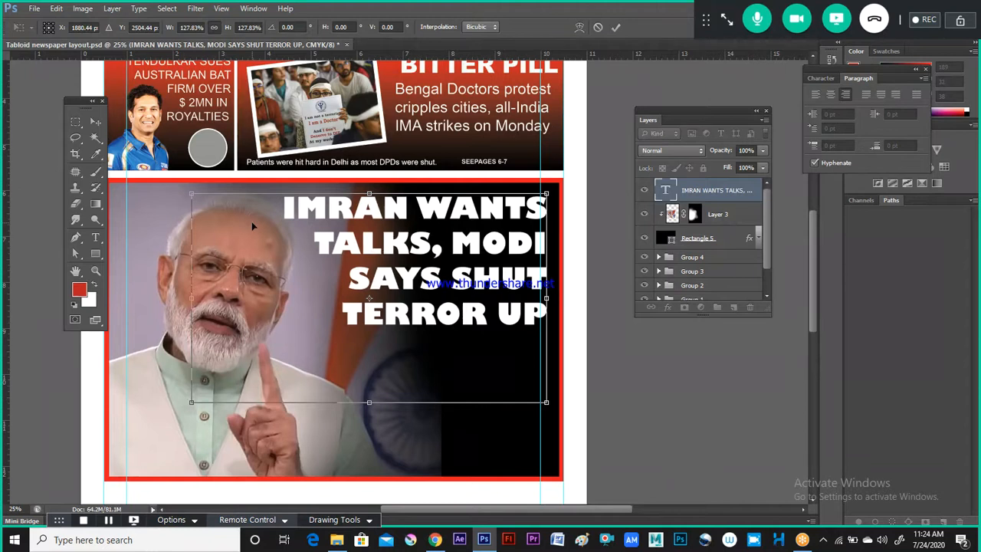
pyautogui.press('Return')
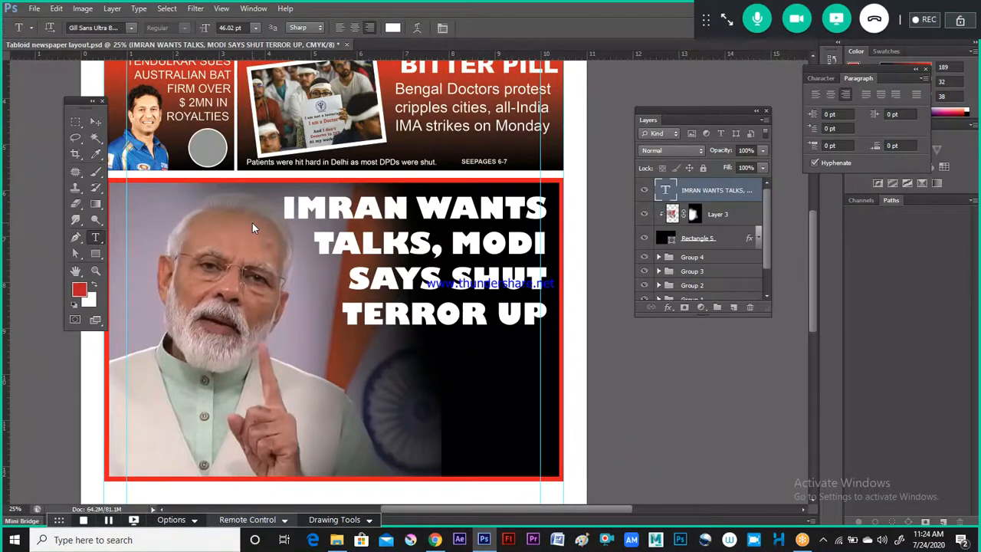
# Step: Enlarge the Mail Today reference page in Chrome and examine its lead headline and pull quote, ending back in Photoshop
pyautogui.hotkey('alt', 'Tab')
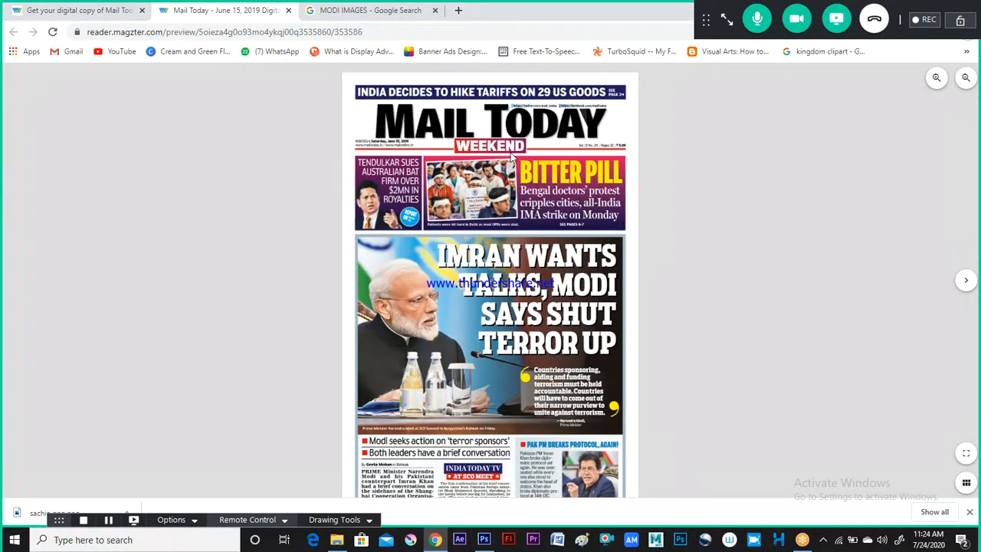
pyautogui.hotkey('ctrl', '+')
pyautogui.hotkey('ctrl', '+')
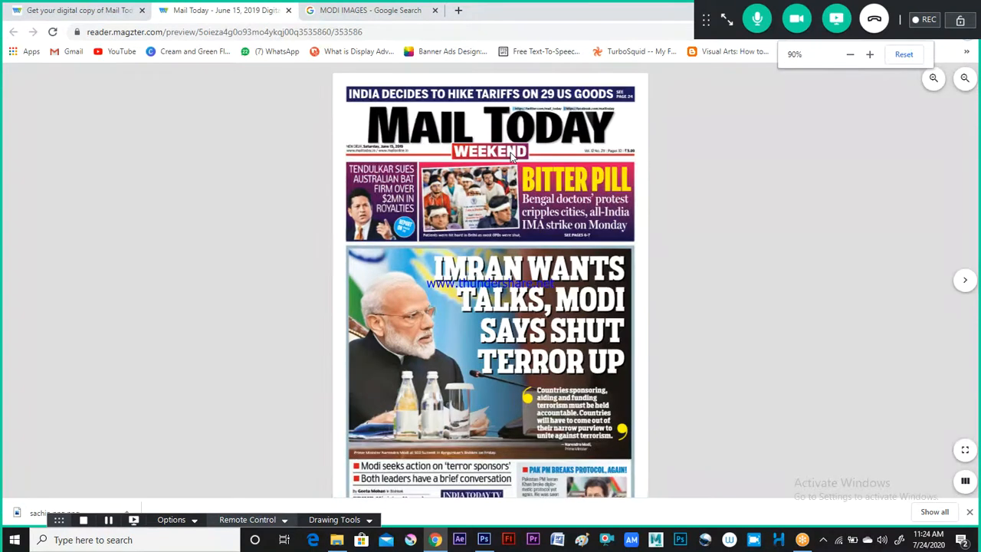
pyautogui.hotkey('ctrl', '+')
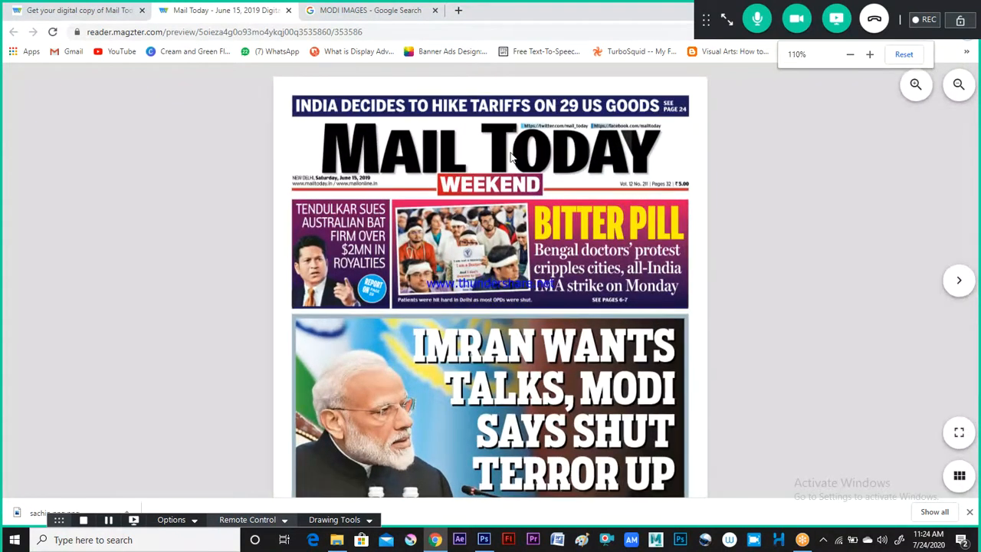
pyautogui.scroll(-3, 646, 273)
pyautogui.scroll(-1, 632, 178)
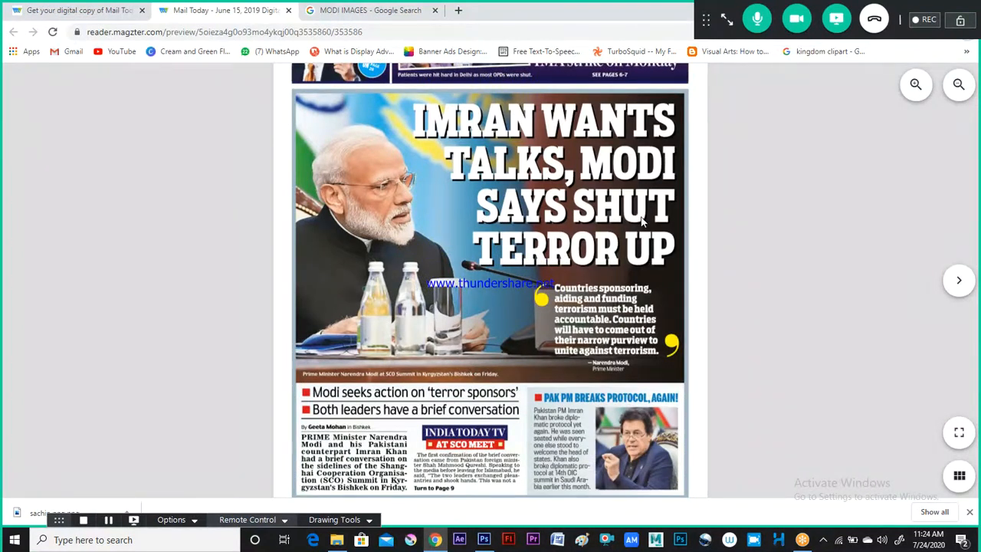
pyautogui.hotkey('alt', 'Tab')
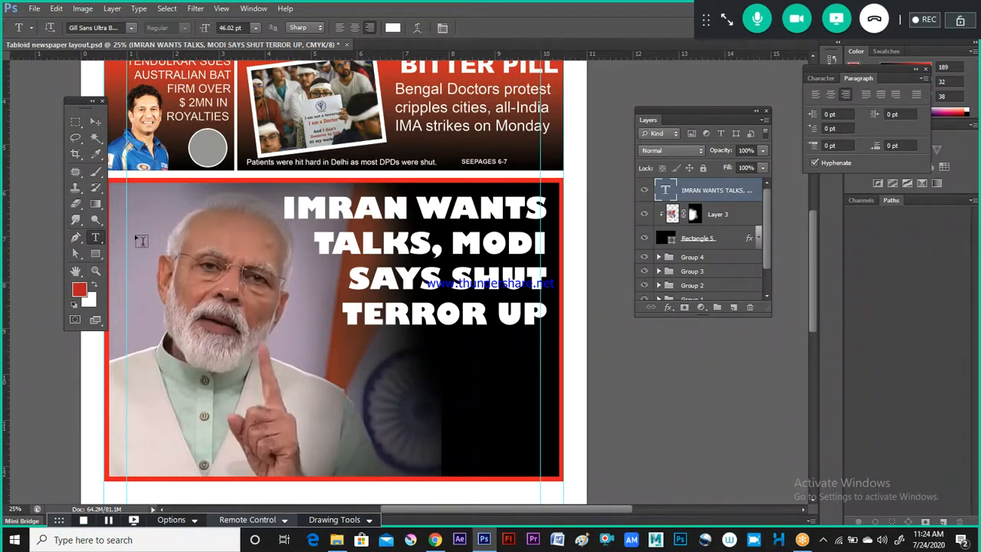
# Step: Draw a paragraph text box below the lead headline, shift it slightly downward, and set its type to Arial 12 pt
pyautogui.moveTo(369, 367); pyautogui.dragTo(528, 460)
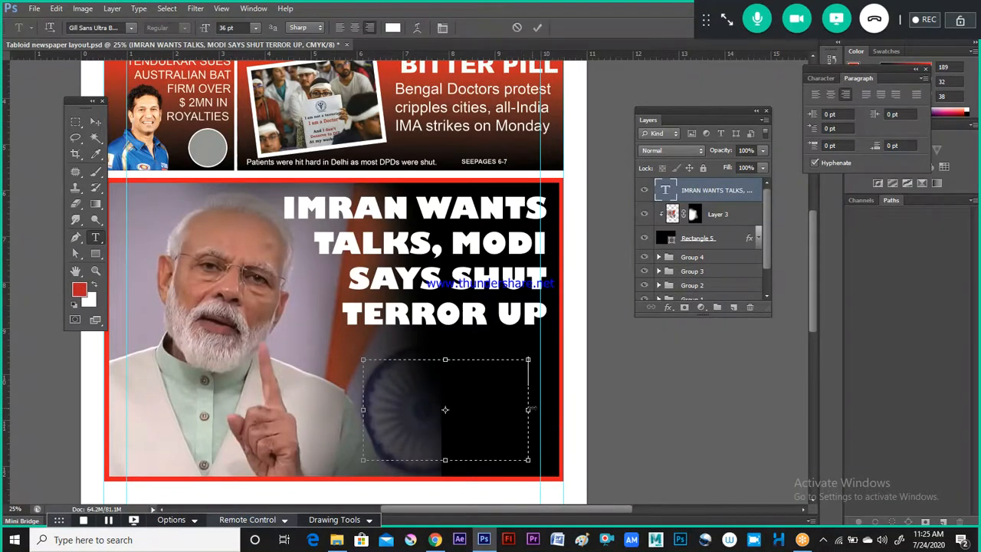
pyautogui.click(256, 27)
pyautogui.click(255, 128)
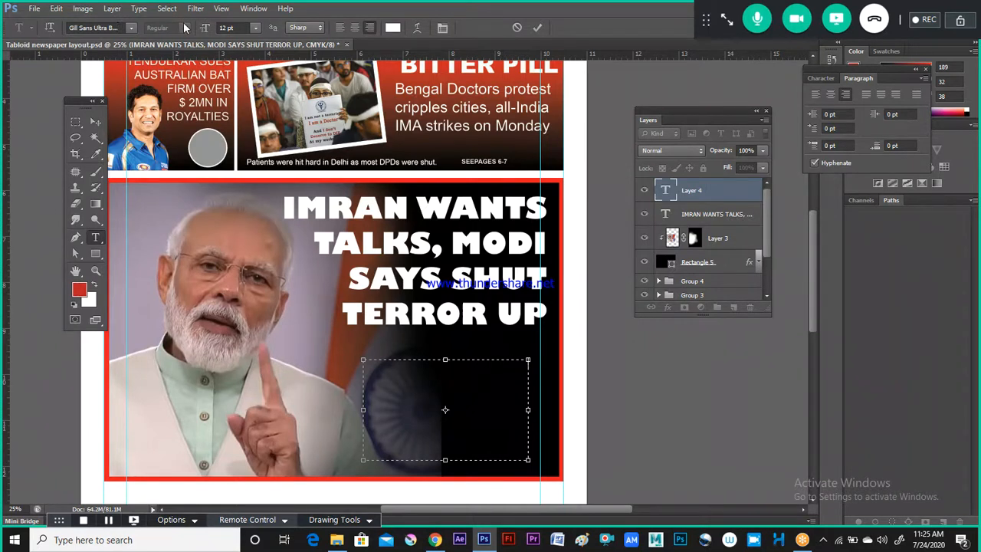
pyautogui.moveTo(235, 132); pyautogui.dragTo(237, 146)
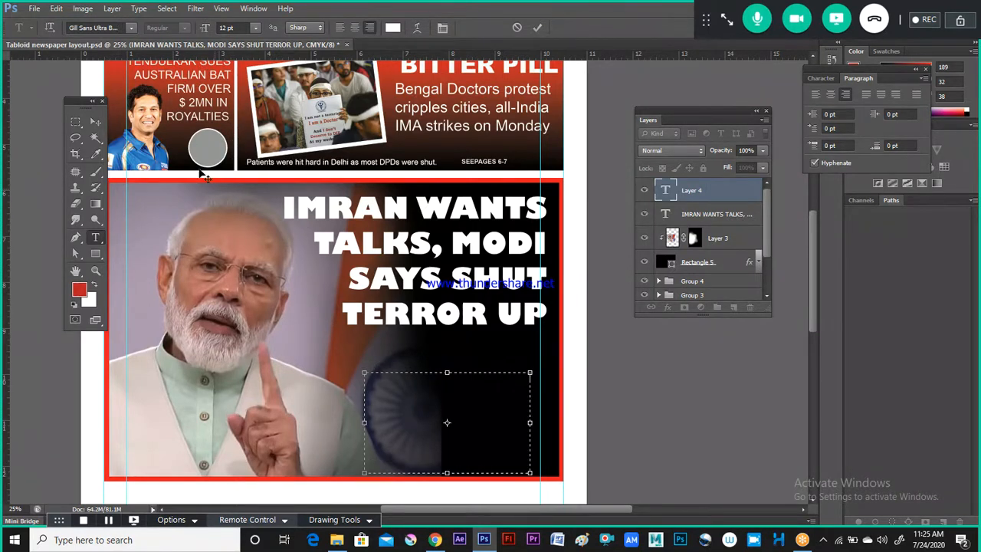
pyautogui.click(124, 28)
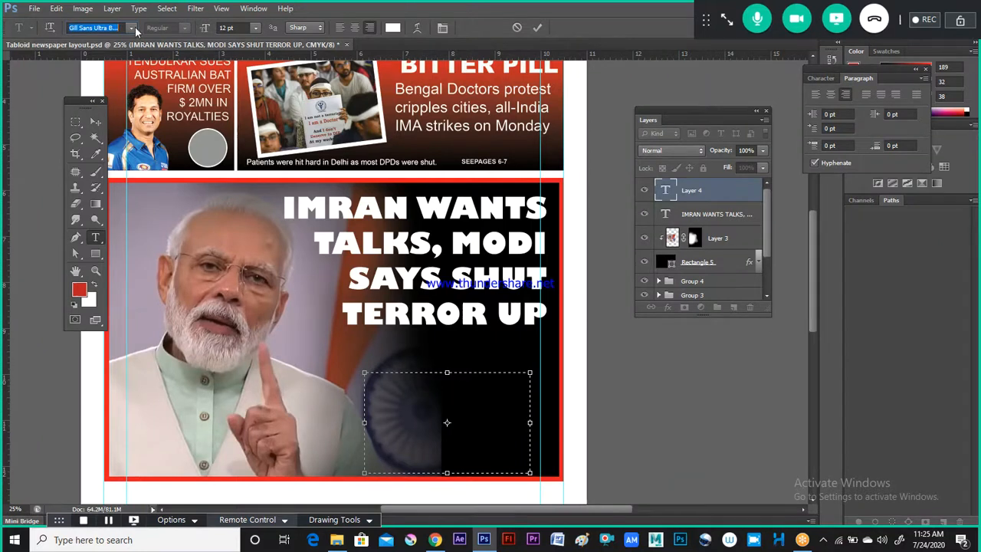
pyautogui.write('ar')
pyautogui.press('Return')
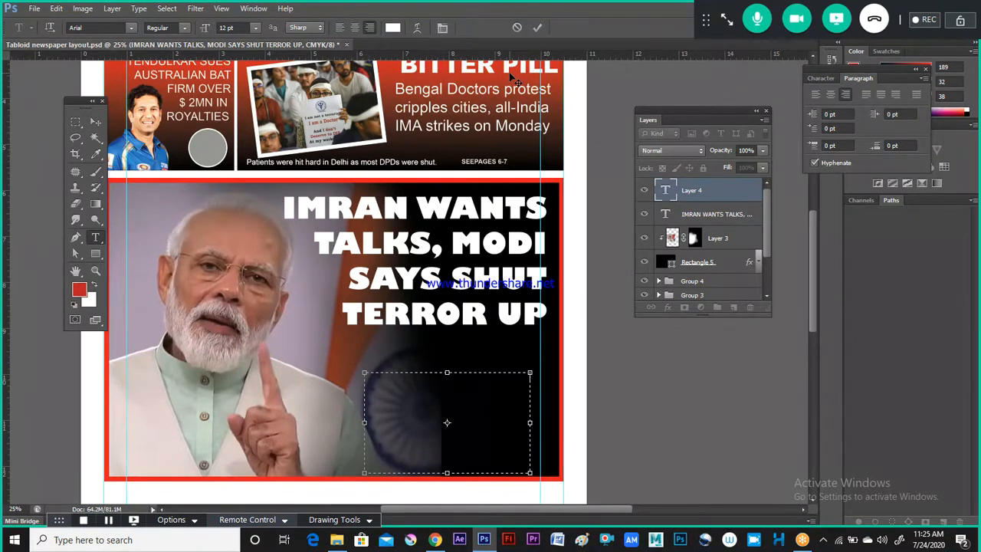
# Step: Enter "COUNTRIES SPONSOTING," as the pull quote's opening line and left-align it
pyautogui.write('COUNTRIES SPON')
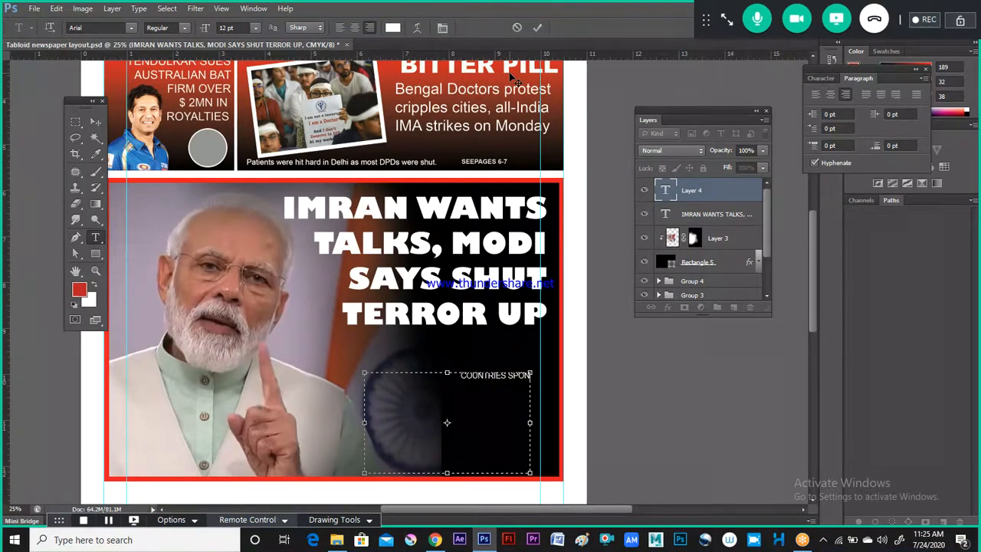
pyautogui.hotkey('ctrl', 'a')
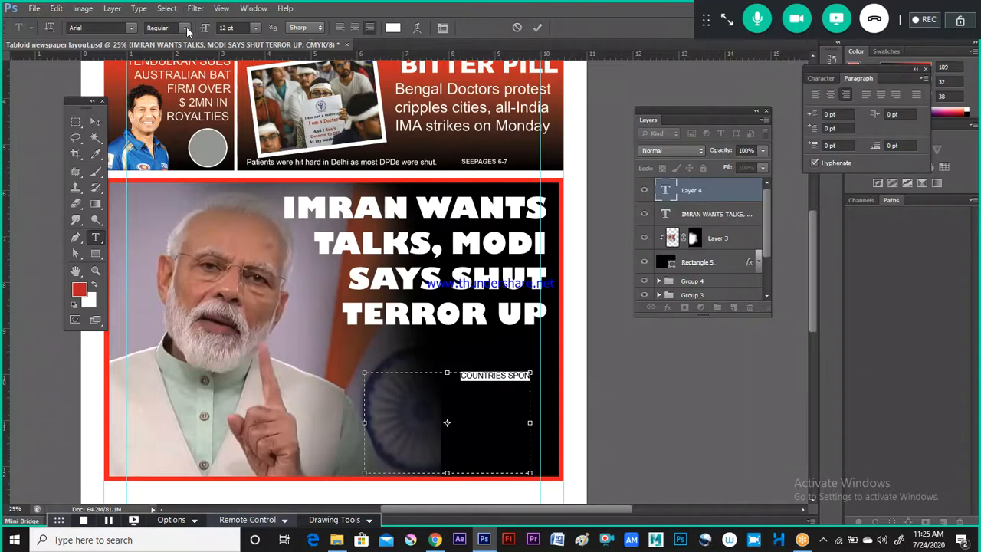
pyautogui.click(339, 28)
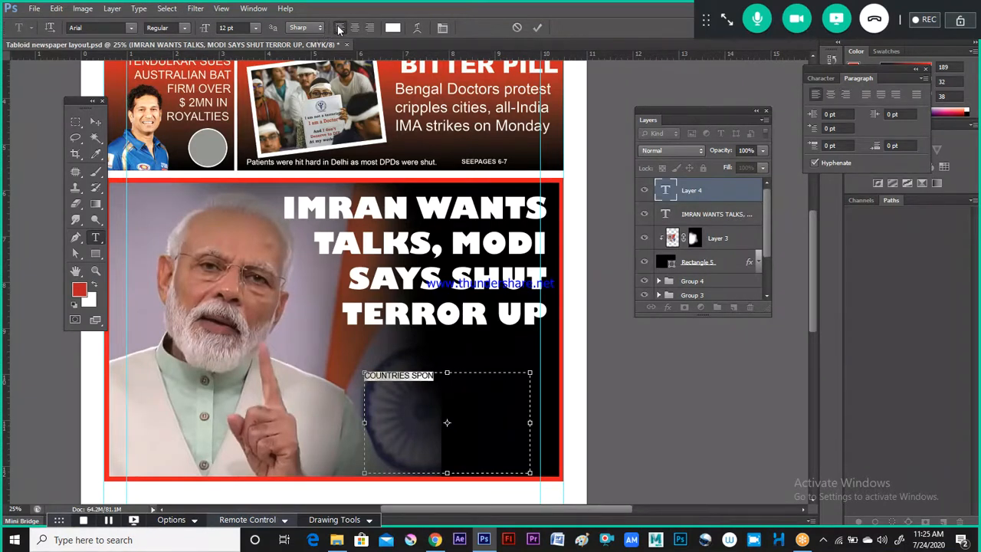
pyautogui.press('Right')
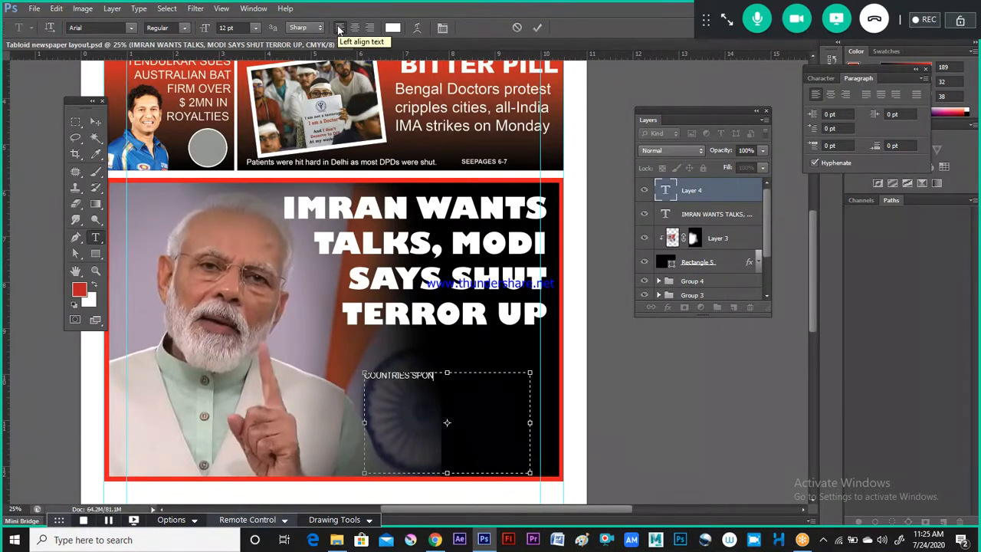
pyautogui.write('SORING,')
# Step: Consult the quote on the reference page in Chrome and add "AIDING AND FUNDING TERRORISM MUST BE END" on a new line in Photoshop
pyautogui.hotkey('alt', 'Tab')
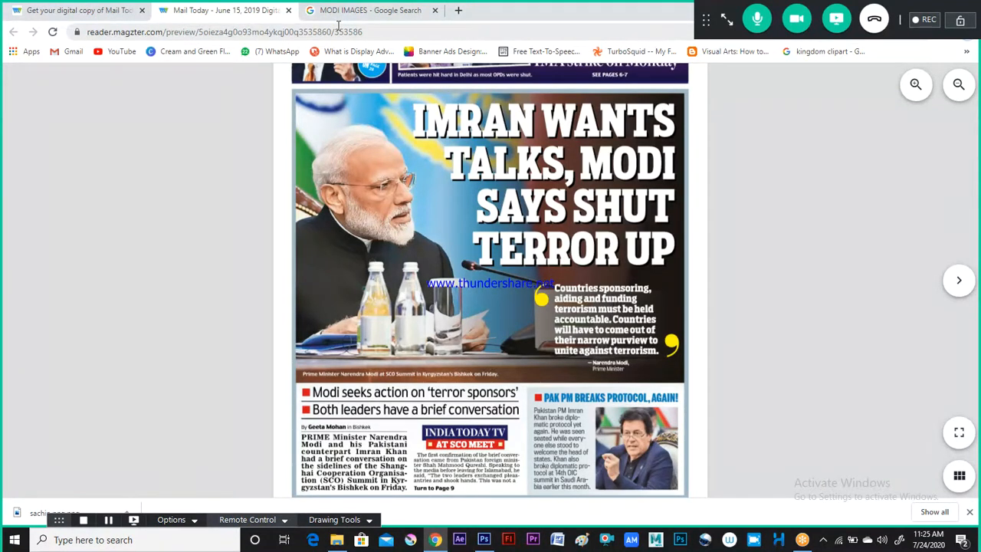
pyautogui.hotkey('alt', 'Tab')
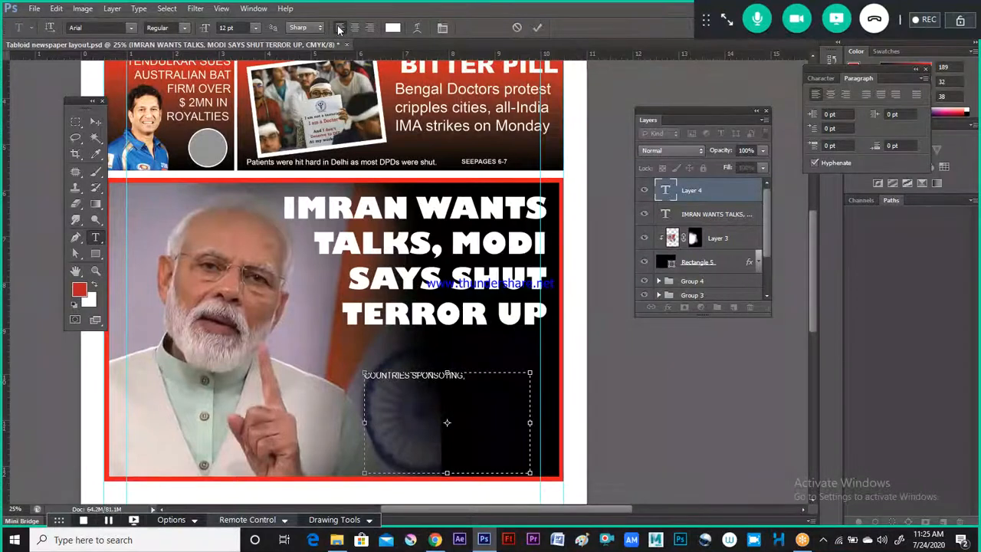
pyautogui.hotkey('ctrl', '+')
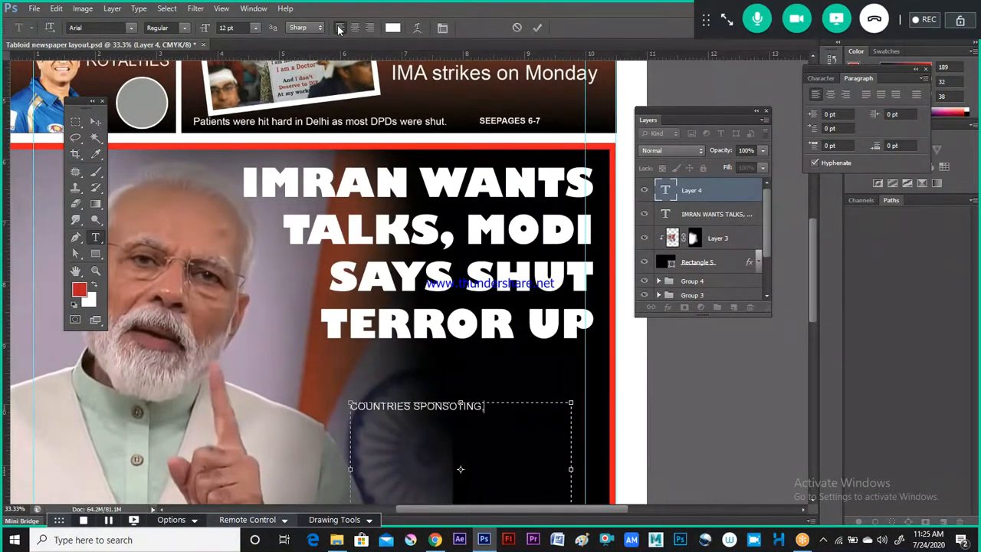
pyautogui.press('Return')
pyautogui.write('AIDING AND FUNDING')
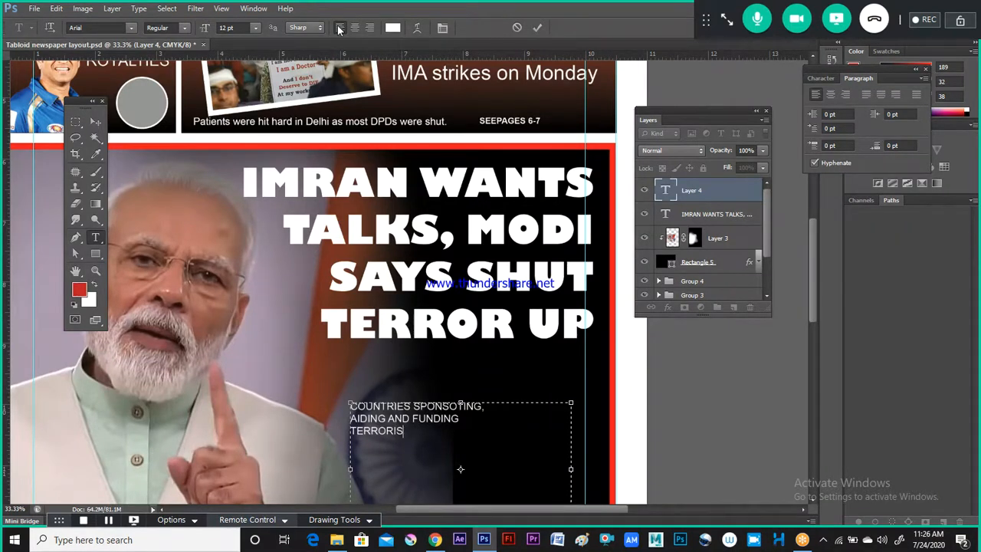
pyautogui.hotkey('alt', 'Tab')
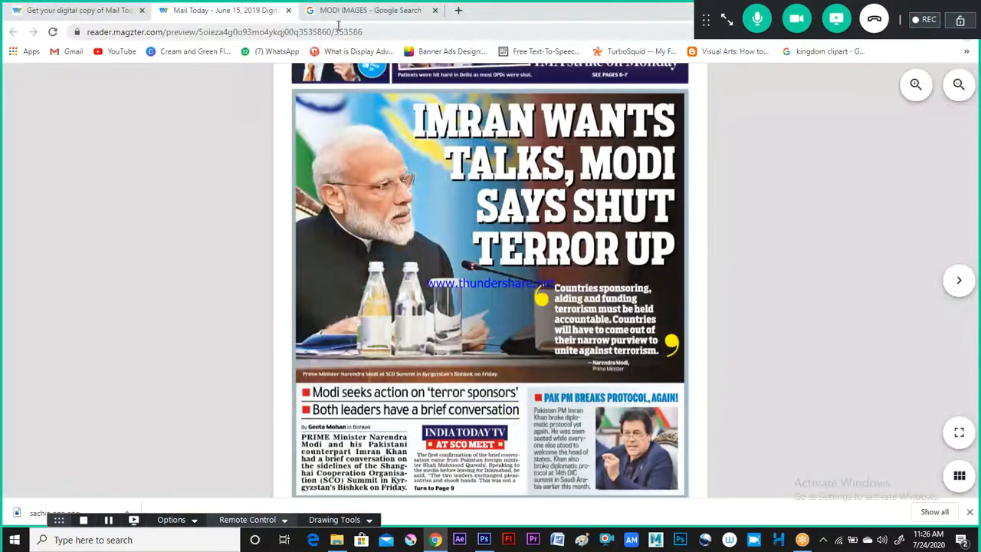
pyautogui.hotkey('alt', 'Tab')
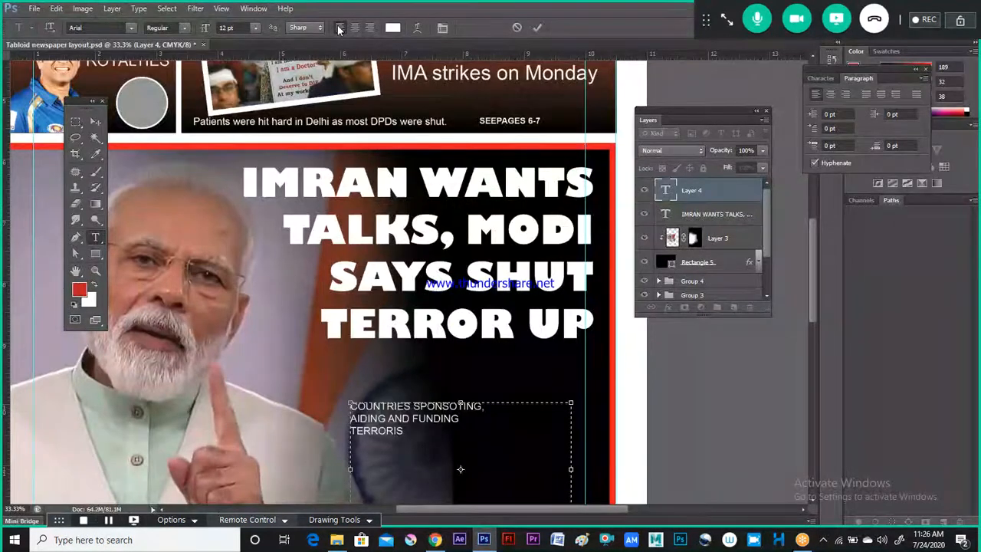
pyautogui.write('M MUST BE END')
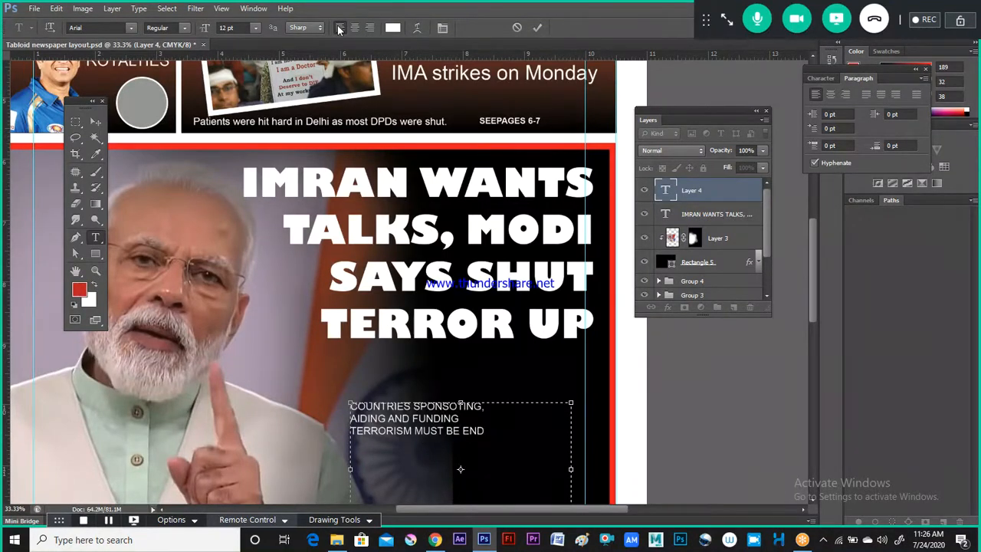
# Step: Recheck the reference quote in Chrome, then replace "END" with "HELD ACCOUNTABLE" in the Photoshop pull quote
pyautogui.hotkey('alt', 'Tab')
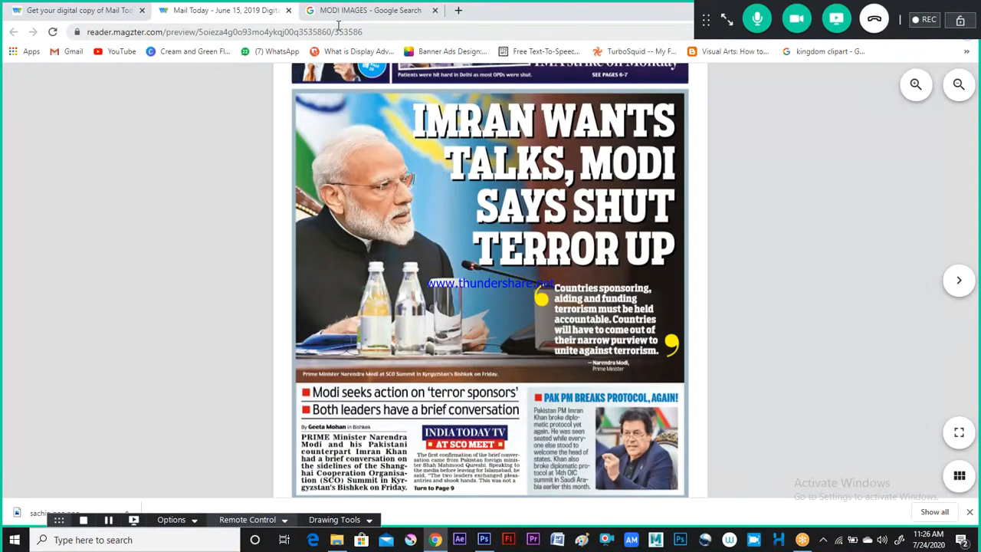
pyautogui.hotkey('alt', 'Tab')
pyautogui.press('BackSpace')
pyautogui.press('BackSpace')
pyautogui.press('BackSpace')
pyautogui.press('BackSpace')
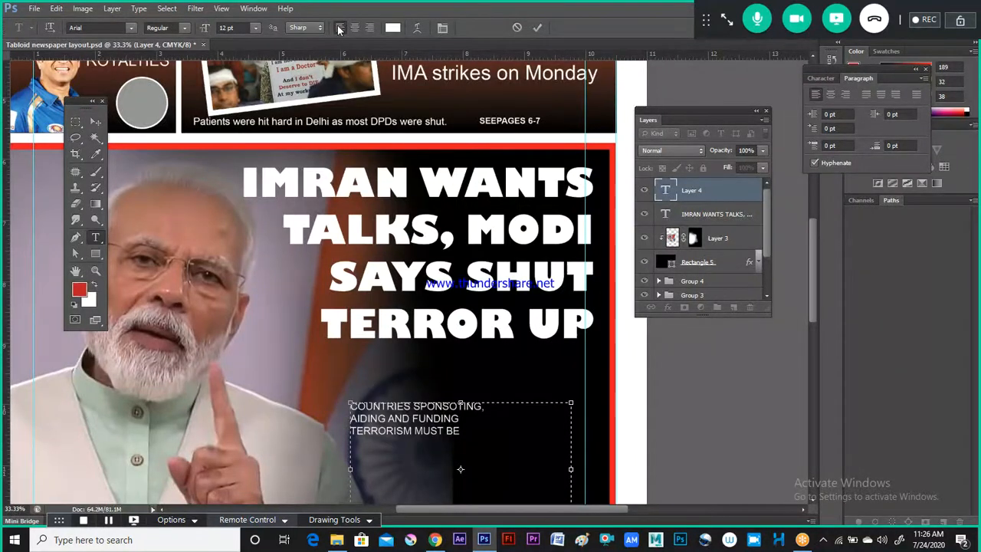
pyautogui.write('HELD ')
pyautogui.write('ACCOUN')
pyautogui.write('TAB')
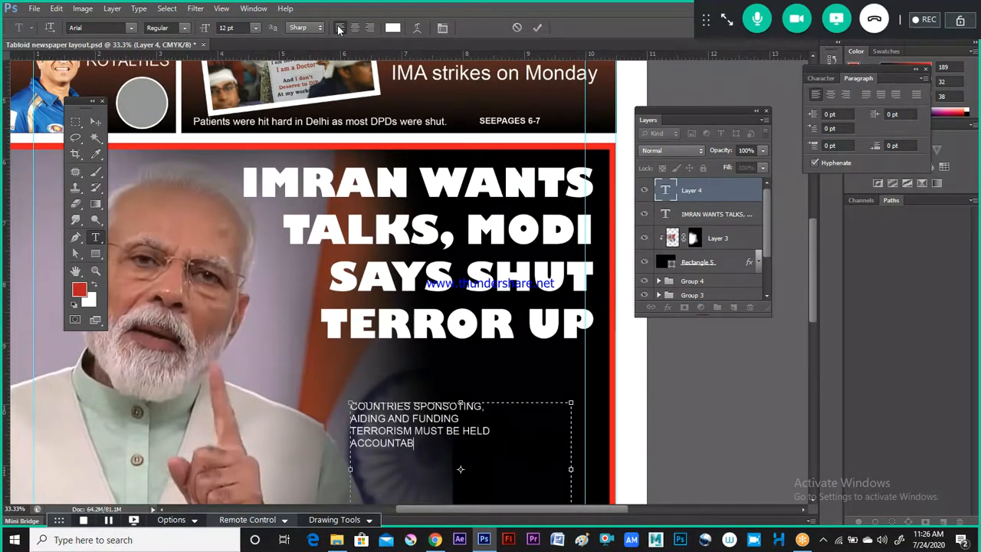
pyautogui.write('LE')
# Step: Check the reference quote in Chrome and extend the Photoshop pull quote with ". C" after "ACCOUNTABLE"
pyautogui.hotkey('alt', 'Tab')
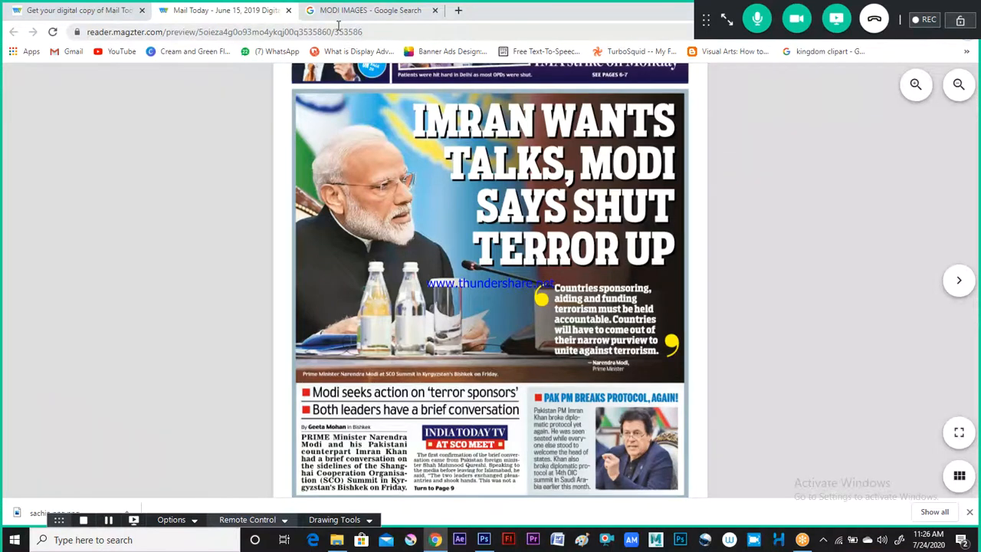
pyautogui.hotkey('alt', 'Tab')
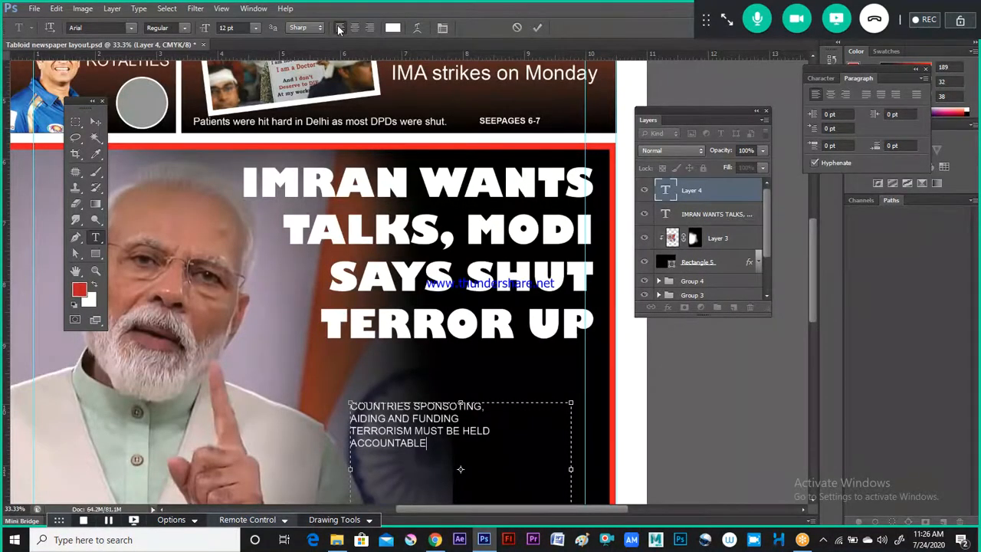
pyautogui.write('. CO')
pyautogui.press('BackSpace')
pyautogui.press('BackSpace')
pyautogui.write('C')
pyautogui.hotkey('alt', 'Tab')
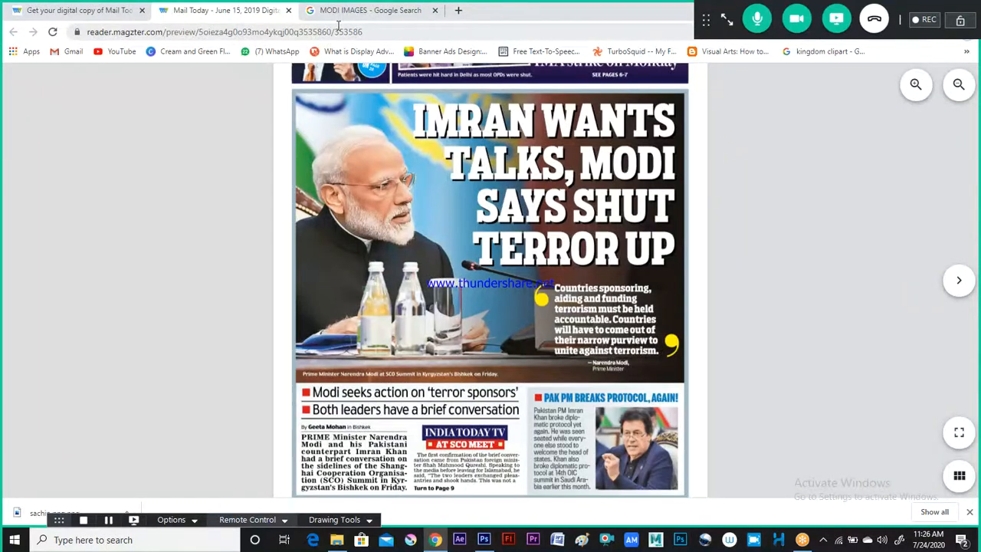
pyautogui.hotkey('alt', 'Tab')
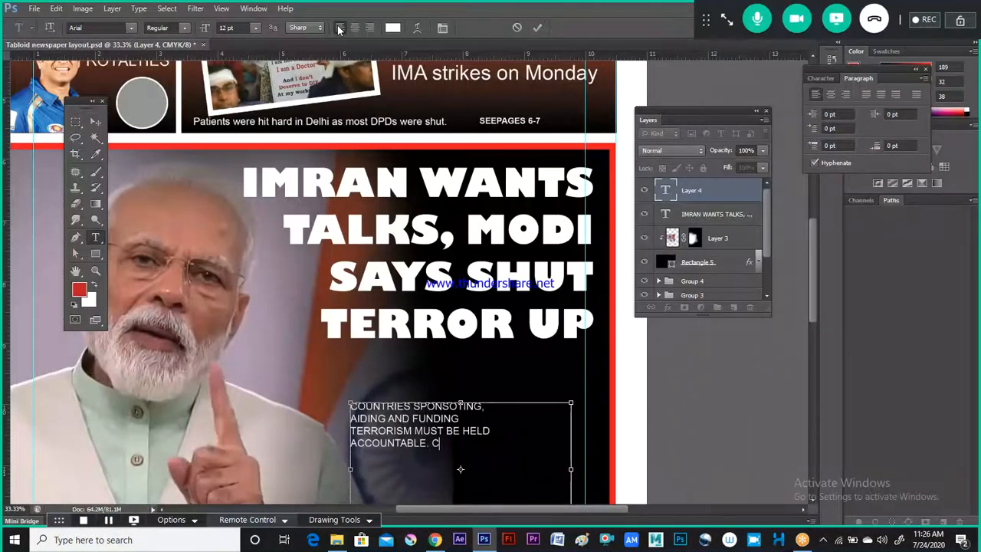
# Step: Clear all the uppercase text from the pull quote's text box, keeping the box open for editing
pyautogui.hotkey('ctrl', 'a')
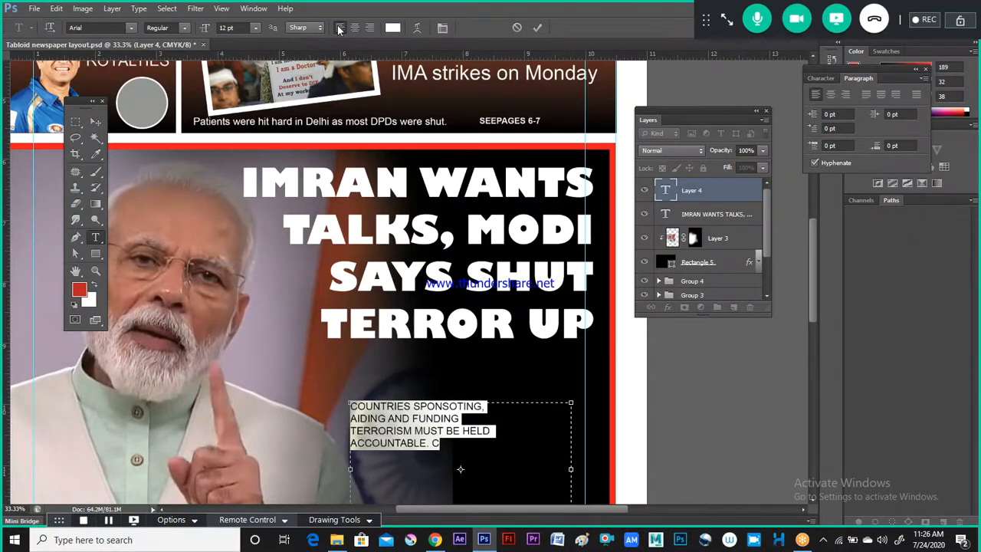
pyautogui.press('Right')
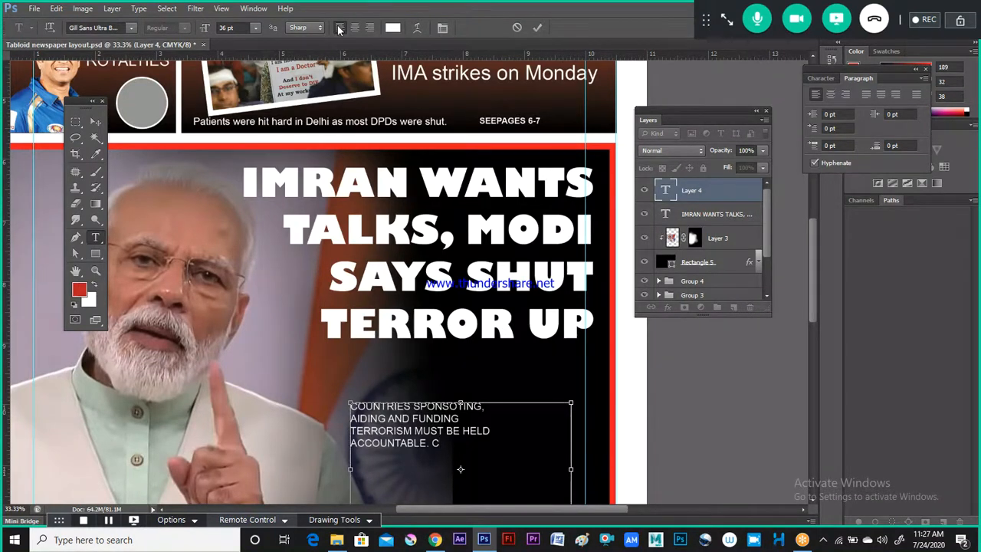
pyautogui.hotkey('ctrl', 'a')
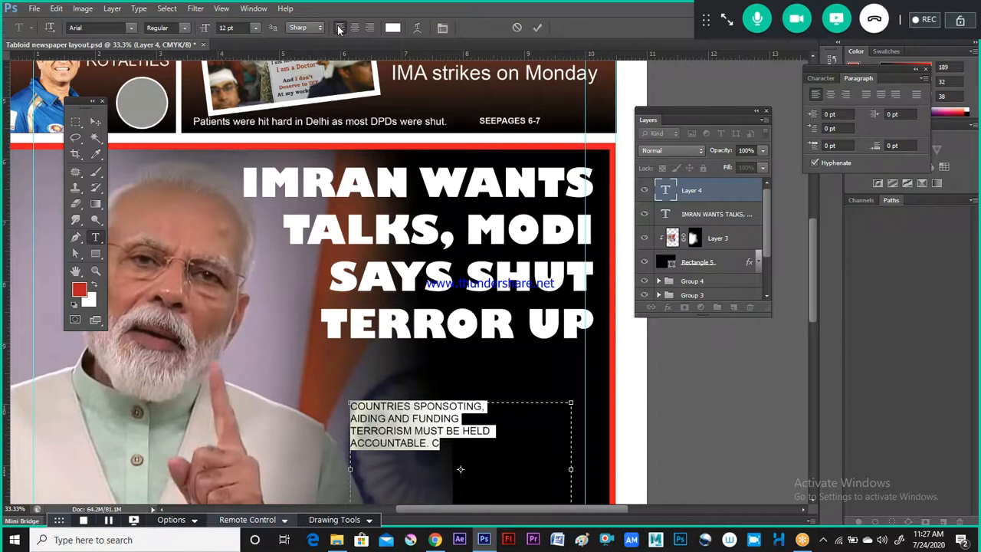
pyautogui.press('Delete')
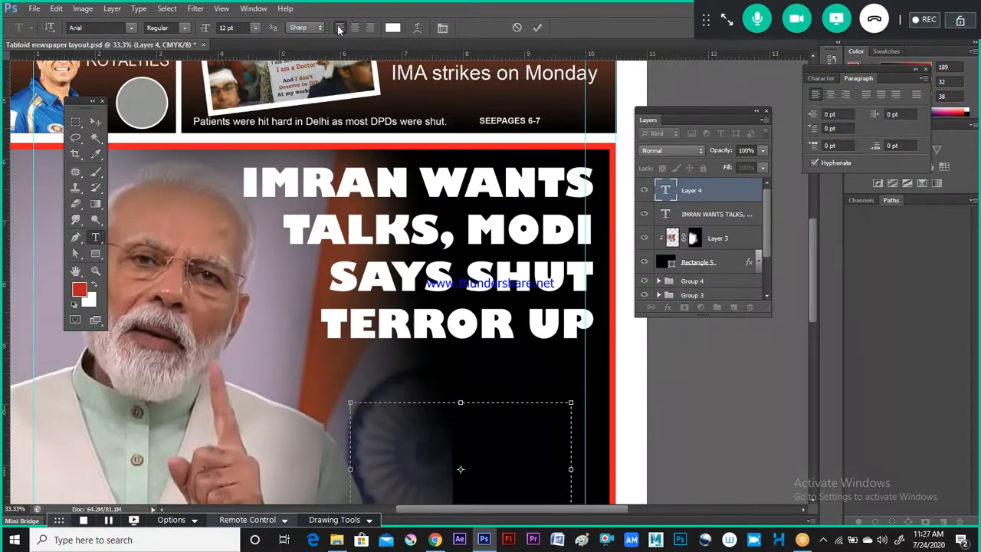
# Step: Enter "Countries sponsoring" in sentence case as the pull quote's opening line, consulting the reference page in Chrome
pyautogui.write('CO')
pyautogui.press('BackSpace')
pyautogui.press('BackSpace')
pyautogui.write('Countrie')
pyautogui.hotkey('alt', 'Tab')
pyautogui.hotkey('alt', 'Tab')
pyautogui.write('s')
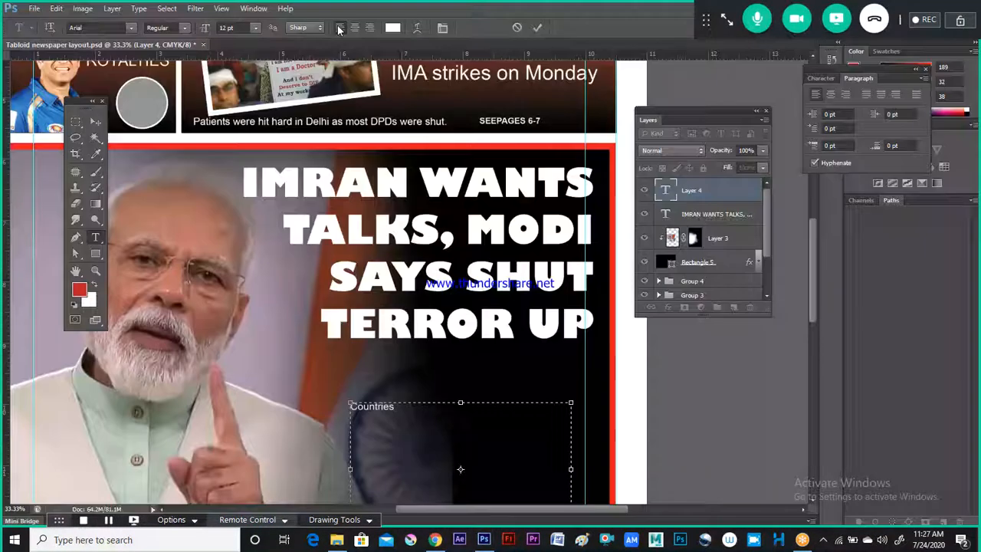
pyautogui.write(' spo')
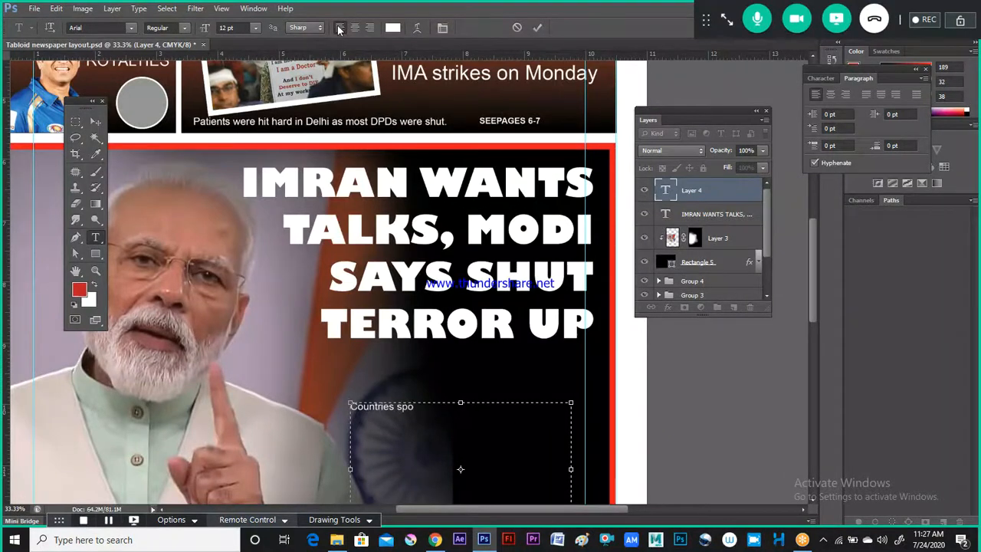
pyautogui.write('nsoring')
# Step: Check the reference quote in Chrome and add "aiding and funding" as the second line of the Photoshop pull quote
pyautogui.hotkey('alt', 'Tab')
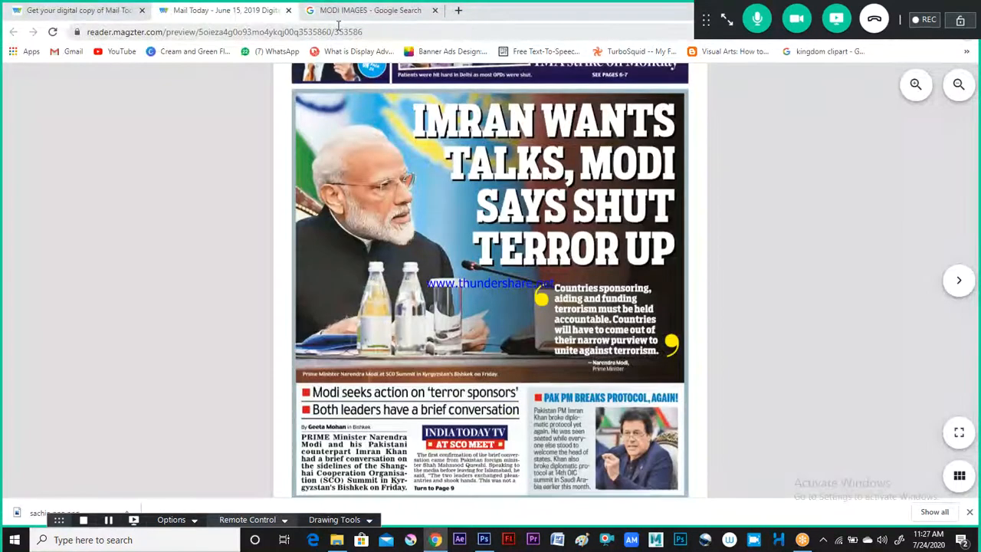
pyautogui.hotkey('alt', 'Tab')
pyautogui.write('aidin')
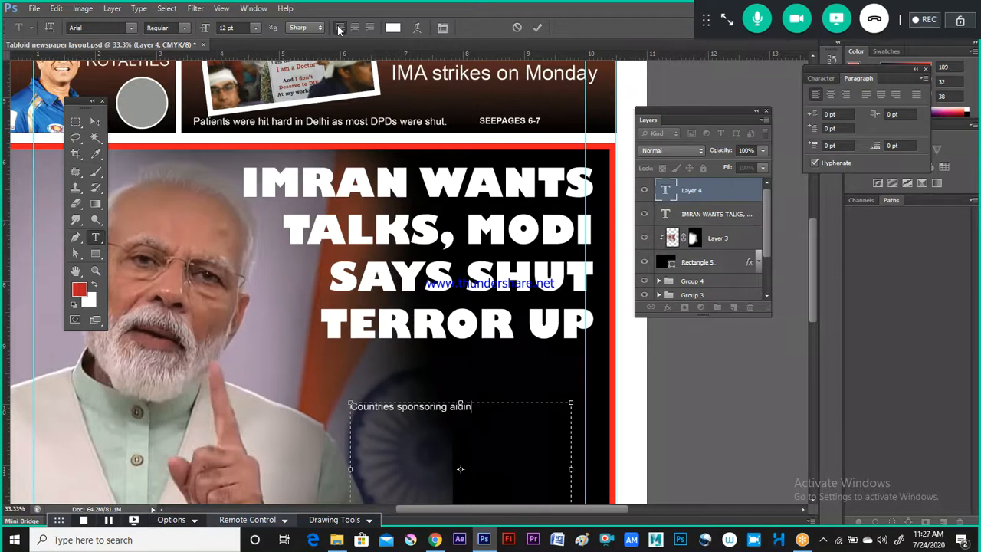
pyautogui.write('g and funding')
pyautogui.hotkey('ctrl', 'shift', 'Left')
pyautogui.hotkey('ctrl', 'shift', 'Left')
pyautogui.hotkey('ctrl', 'shift', 'Left')
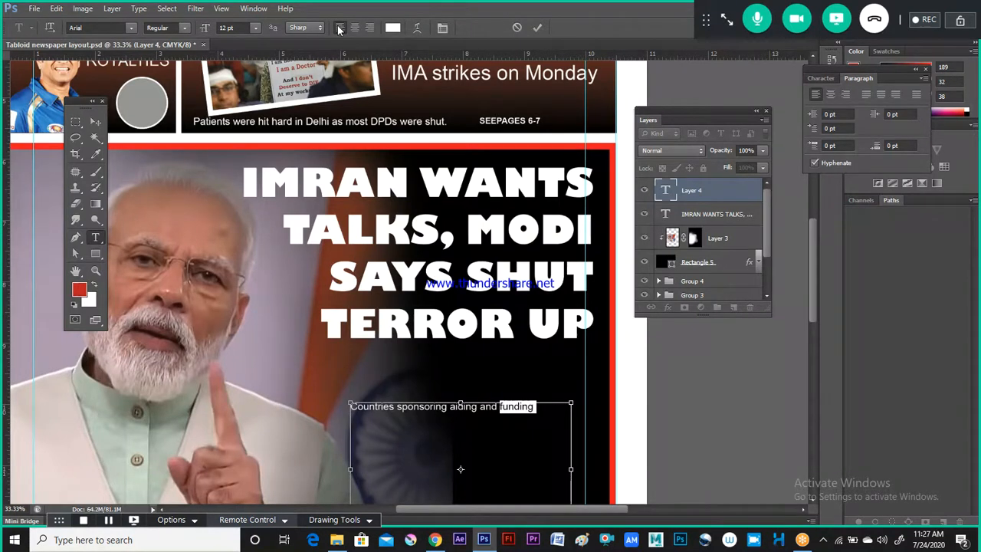
pyautogui.press('Left')
pyautogui.press('Return')
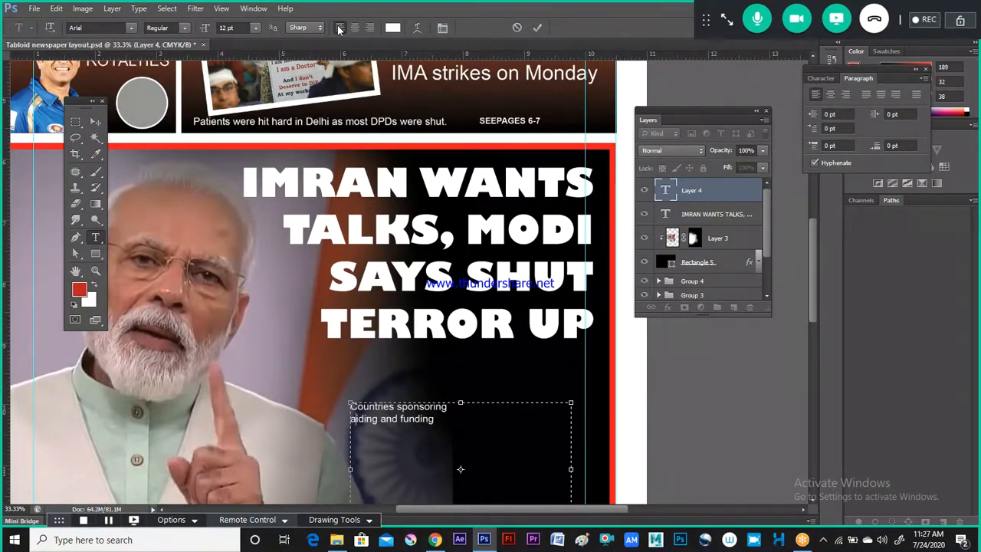
pyautogui.hotkey('shift', 'End')
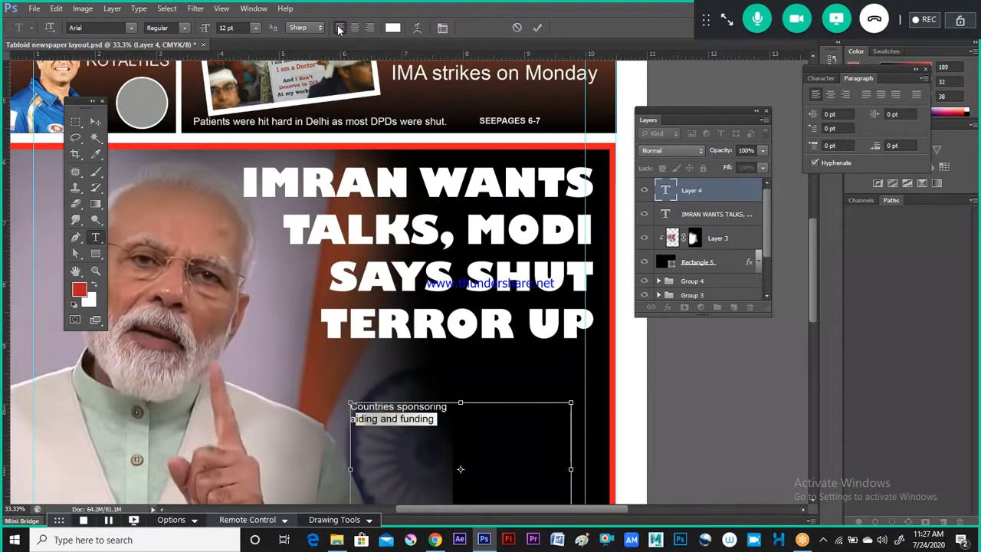
pyautogui.press('Right')
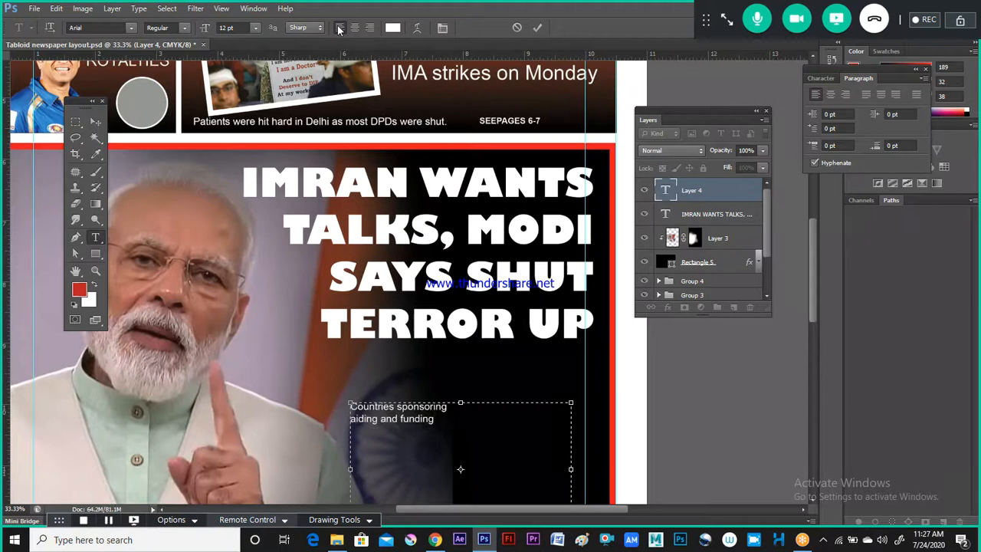
# Step: Continue the pull quote with "terrorism must be held accountable. Countries" from a new line, checking the wording on the reference page in Chrome
pyautogui.press('Return')
pyautogui.write('terrorism must be he')
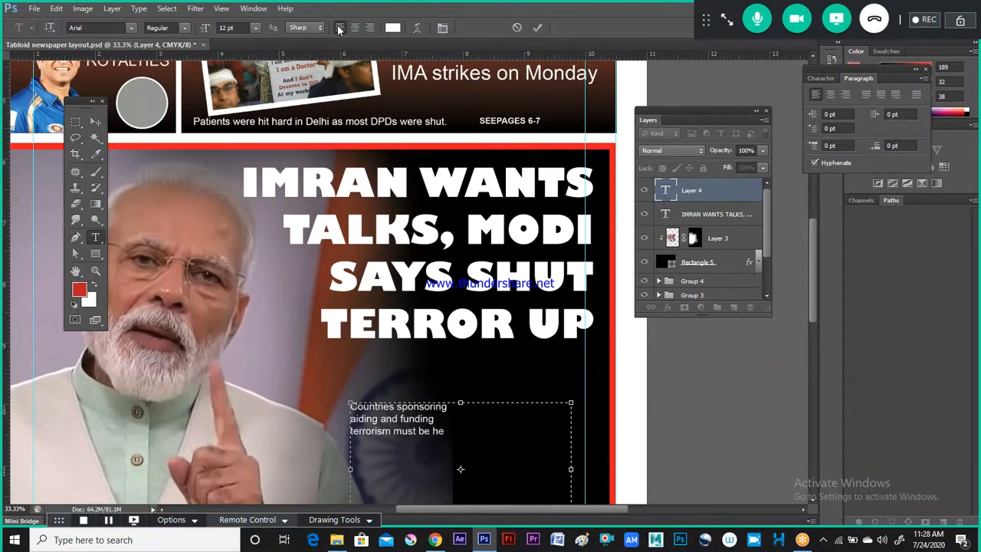
pyautogui.write('ld')
pyautogui.hotkey('alt', 'Tab')
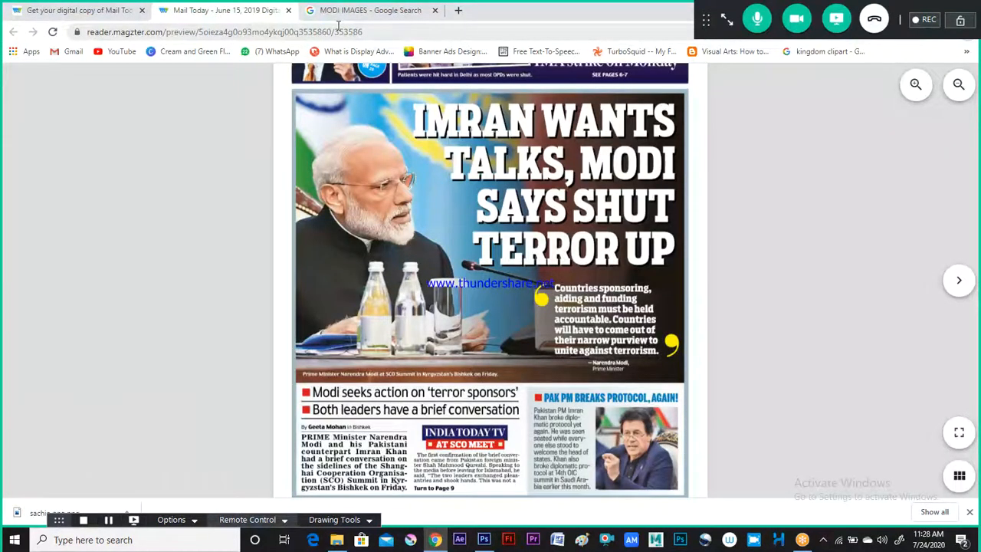
pyautogui.hotkey('alt', 'Tab')
pyautogui.write('accoun')
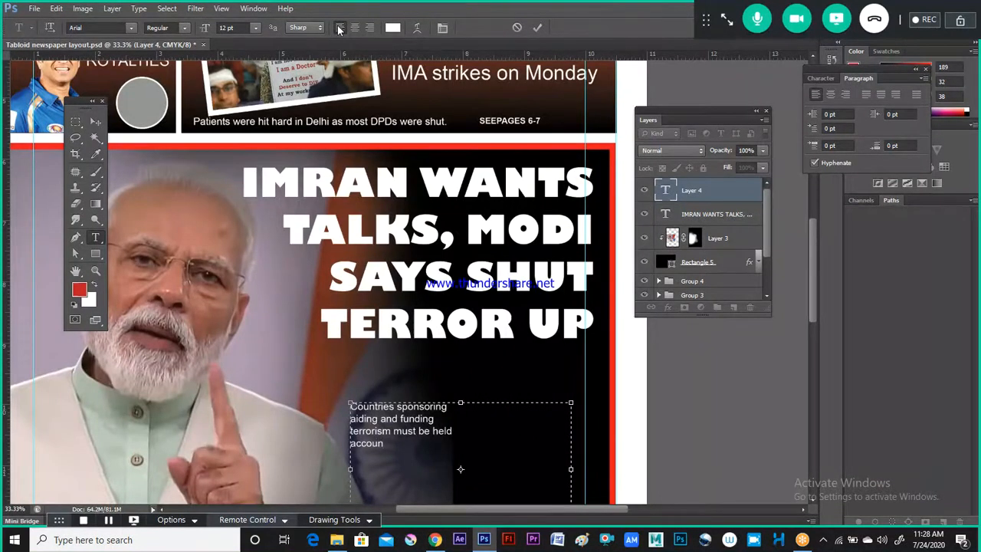
pyautogui.write('table. Countries')
# Step: Recheck the reference quote in Chrome and add "will have to come out" on a new line in Photoshop
pyautogui.hotkey('alt', 'Tab')
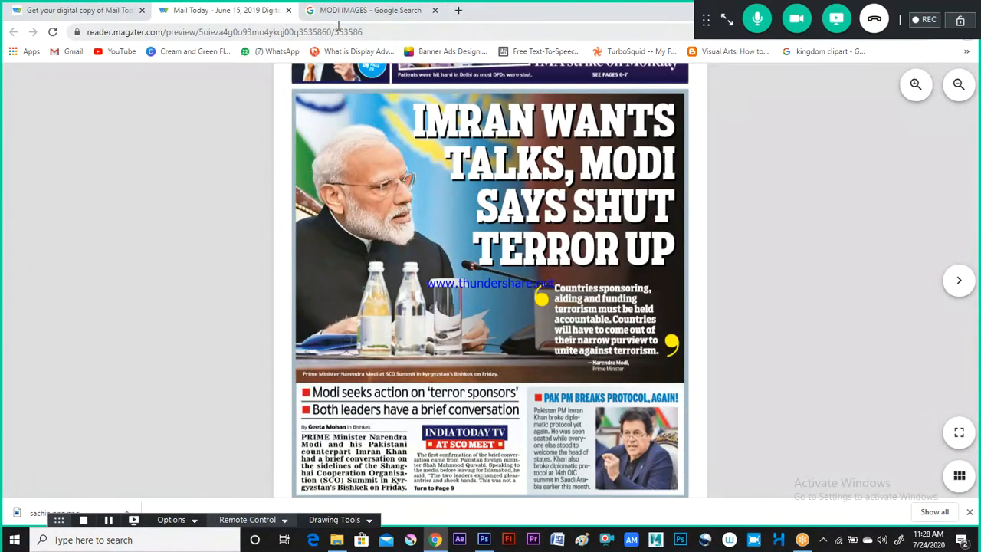
pyautogui.hotkey('alt', 'Tab')
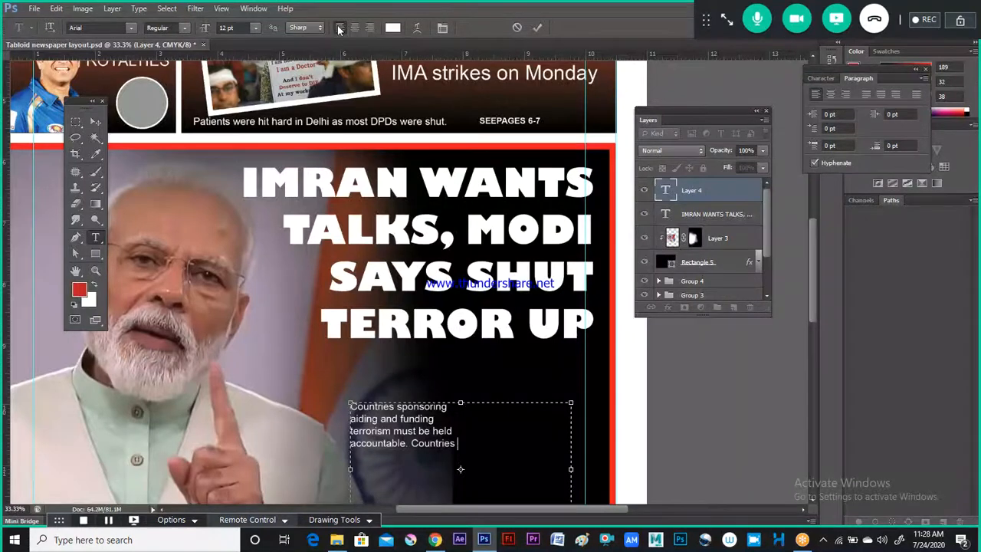
pyautogui.press('Return')
pyautogui.write('will have to come out')
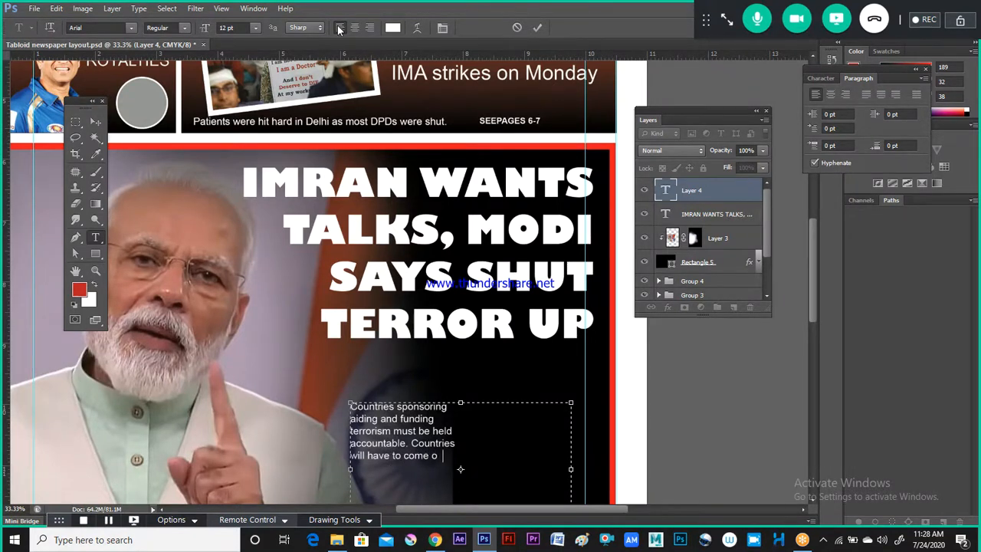
# Step: Consult the reference quote in Chrome, then extend the Photoshop pull quote with "of their narrow purview"
pyautogui.hotkey('alt', 'Tab')
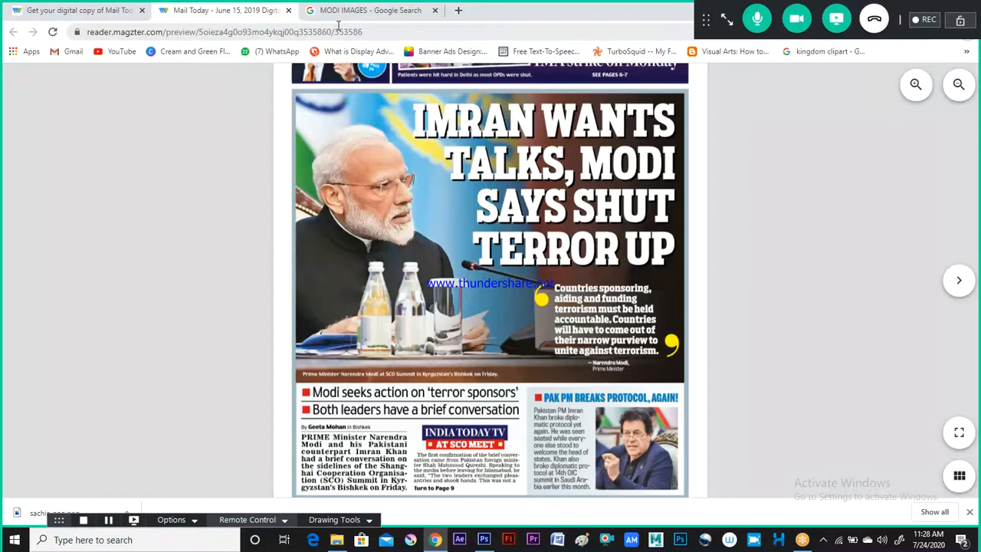
pyautogui.hotkey('alt', 'Tab')
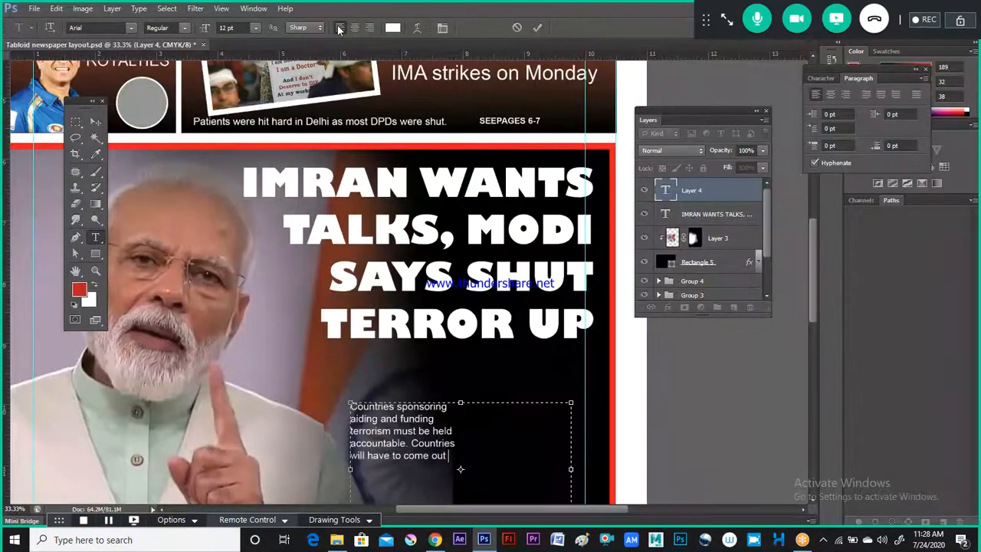
pyautogui.write('of ')
pyautogui.write('their')
pyautogui.write(' narroe')
pyautogui.press('BackSpace')
pyautogui.write('w ')
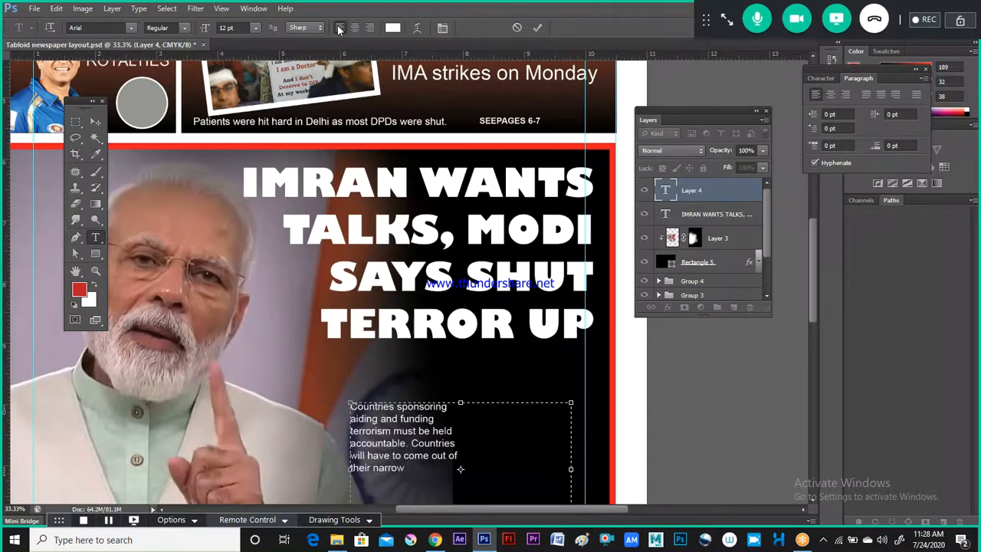
pyautogui.write('purview')
# Step: Finish the Photoshop pull quote with "to" and a new line "unite against terrorism.", comparing it with the reference in Chrome
pyautogui.hotkey('alt', 'Tab')
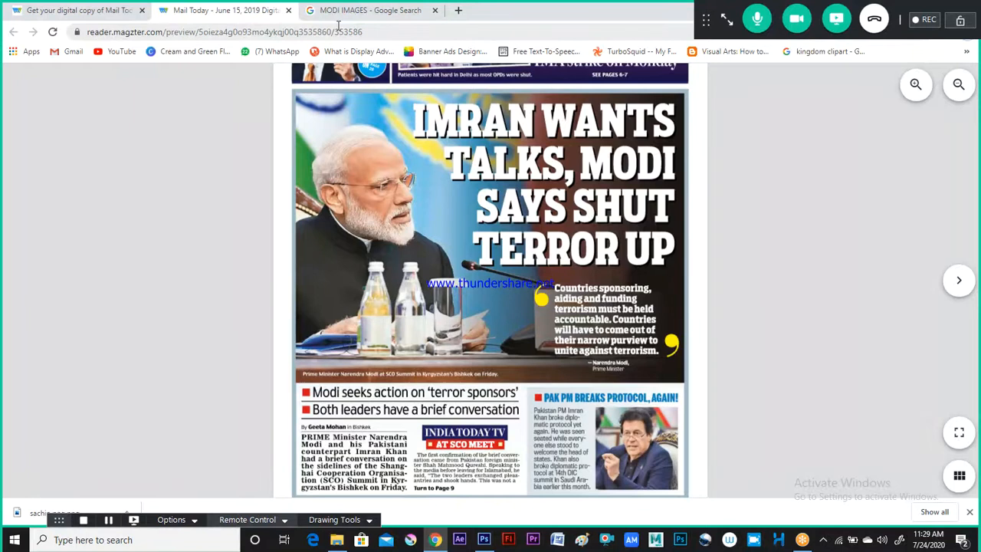
pyautogui.hotkey('alt', 'Tab')
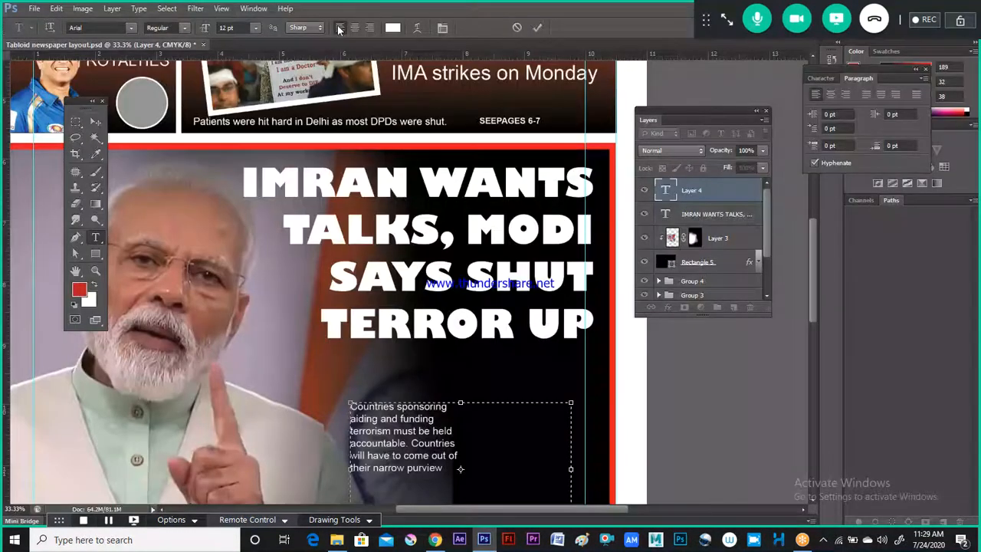
pyautogui.write('to')
pyautogui.press('Return')
pyautogui.write('unite against terror')
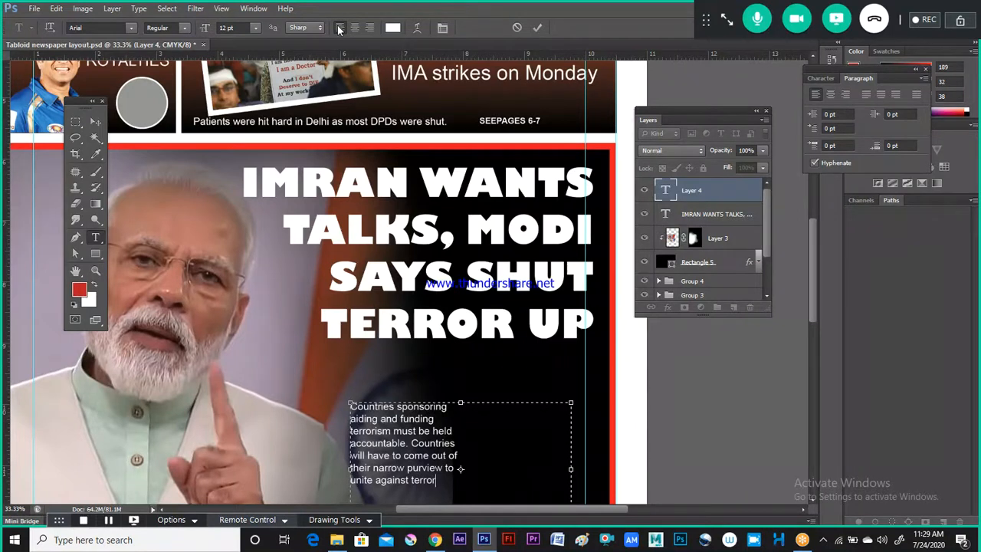
pyautogui.write('ism')
pyautogui.hotkey('alt', 'Tab')
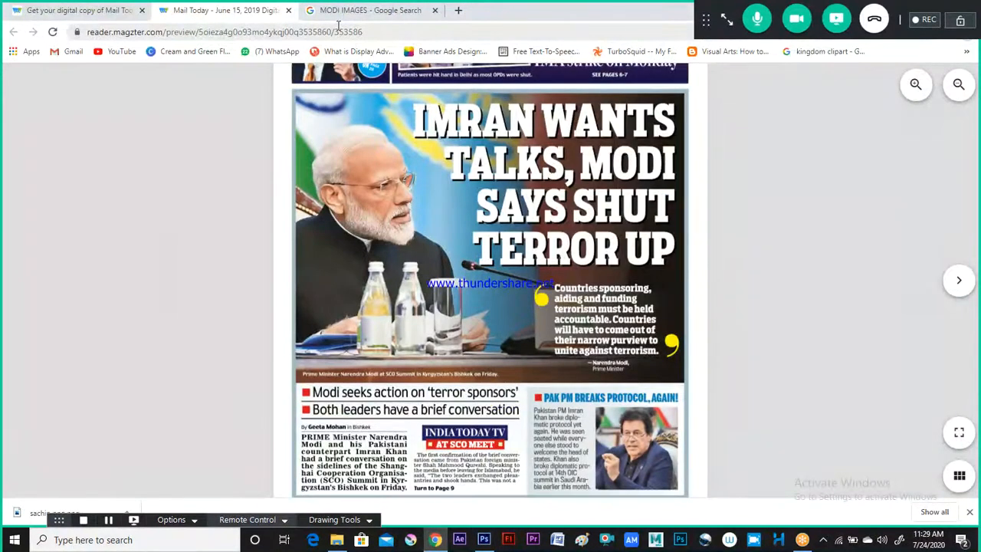
pyautogui.hotkey('alt', 'Tab')
pyautogui.write('.')
pyautogui.hotkey('alt', 'Tab')
pyautogui.hotkey('alt', 'Tab')
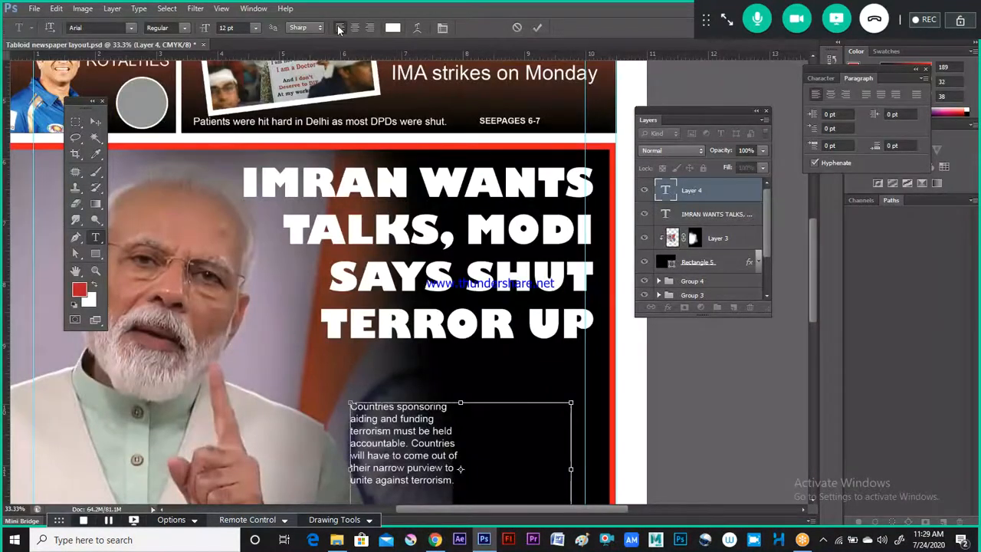
# Step: Set the whole pull quote to Arial Bold at 18 pt and commit the text
pyautogui.hotkey('ctrl', 'a')
pyautogui.hotkey('ctrl', '-')
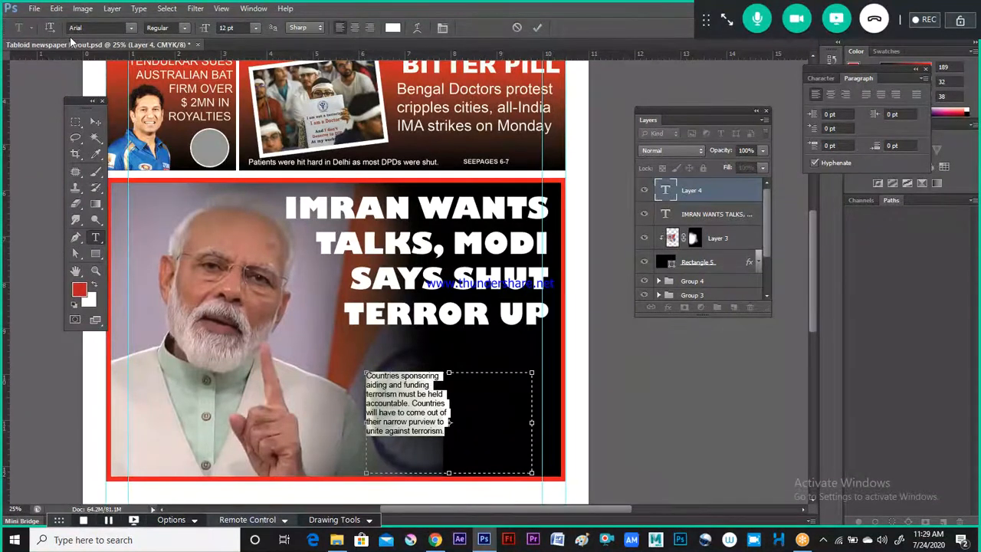
pyautogui.click(184, 28)
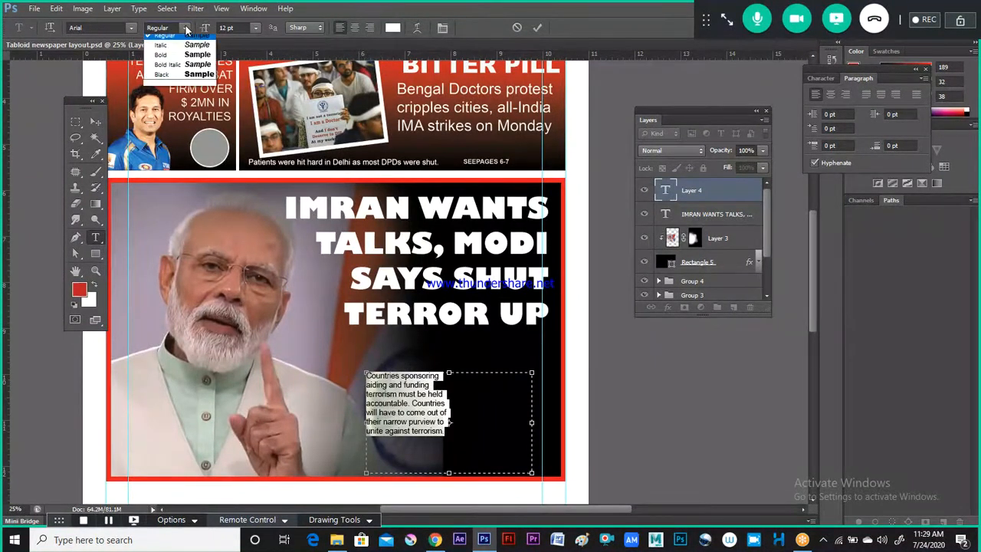
pyautogui.click(181, 71)
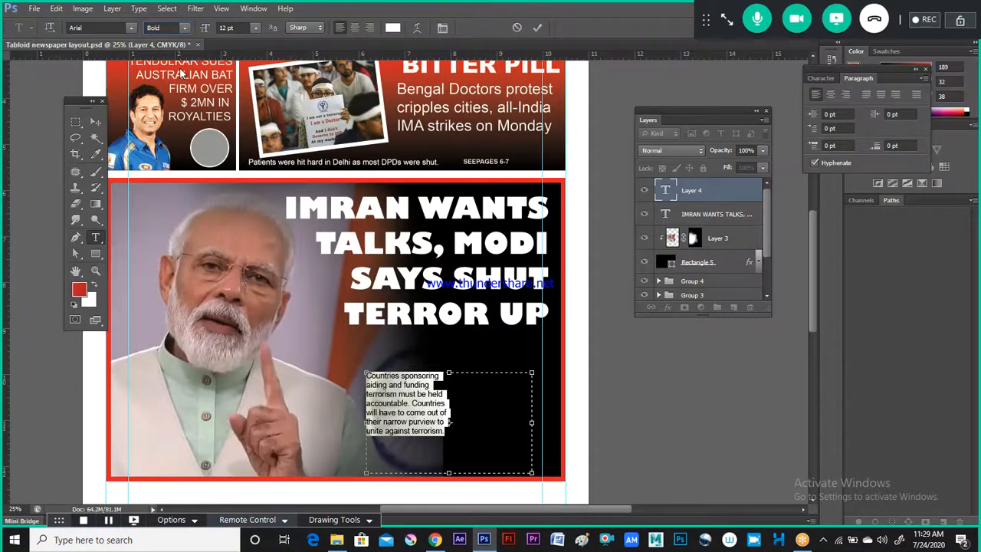
pyautogui.click(256, 29)
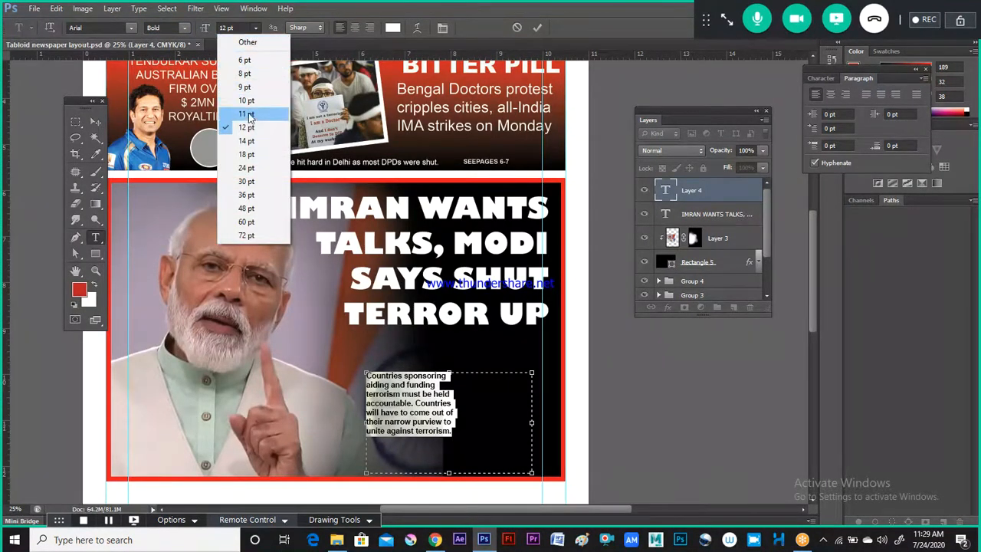
pyautogui.click(246, 154)
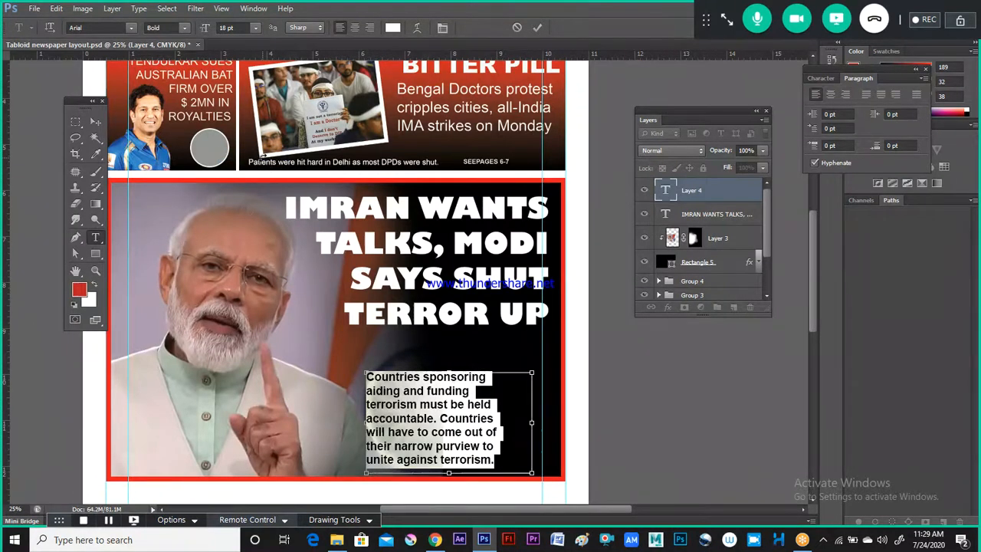
pyautogui.click(266, 164)
# Step: Nudge the pull quote up closer beneath the lead headline and slightly to the right with the Move tool
pyautogui.press('v')
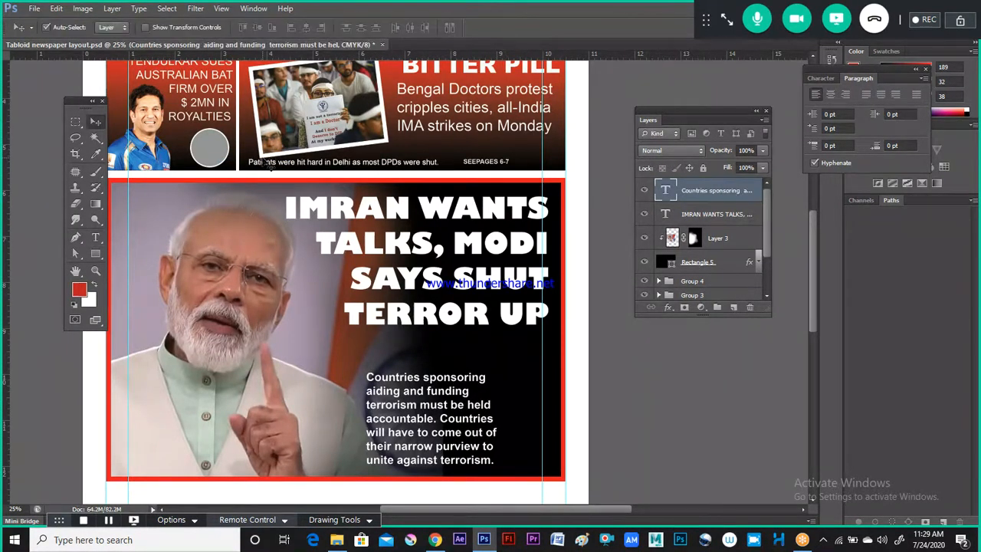
pyautogui.hotkey('shift', 'Up')
pyautogui.hotkey('shift', 'Up')
pyautogui.hotkey('shift', 'Up')
pyautogui.hotkey('shift', 'Up')
pyautogui.hotkey('shift', 'Up')
pyautogui.hotkey('shift', 'Up')
pyautogui.hotkey('shift', 'Up')
pyautogui.hotkey('shift', 'Up')
pyautogui.hotkey('shift', 'Up')
pyautogui.hotkey('shift', 'Up')
pyautogui.hotkey('shift', 'Up')
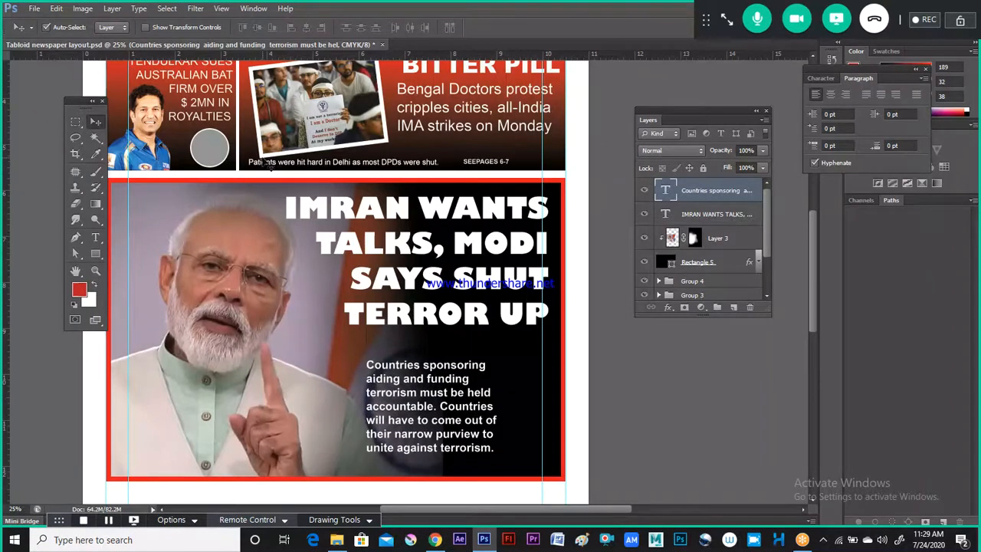
pyautogui.hotkey('shift', 'Up')
pyautogui.hotkey('shift', 'Up')
pyautogui.hotkey('shift', 'Up')
pyautogui.hotkey('shift', 'Up')
pyautogui.hotkey('shift', 'Up')
pyautogui.hotkey('shift', 'Up')
pyautogui.hotkey('shift', 'Right')
pyautogui.hotkey('shift', 'Right')
pyautogui.hotkey('shift', 'Right')
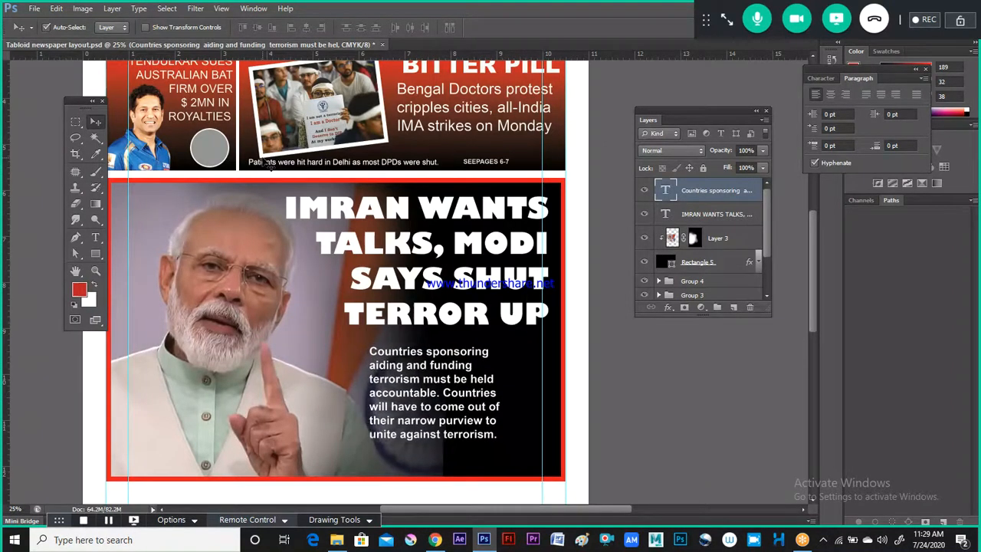
pyautogui.hotkey('shift', 'Right')
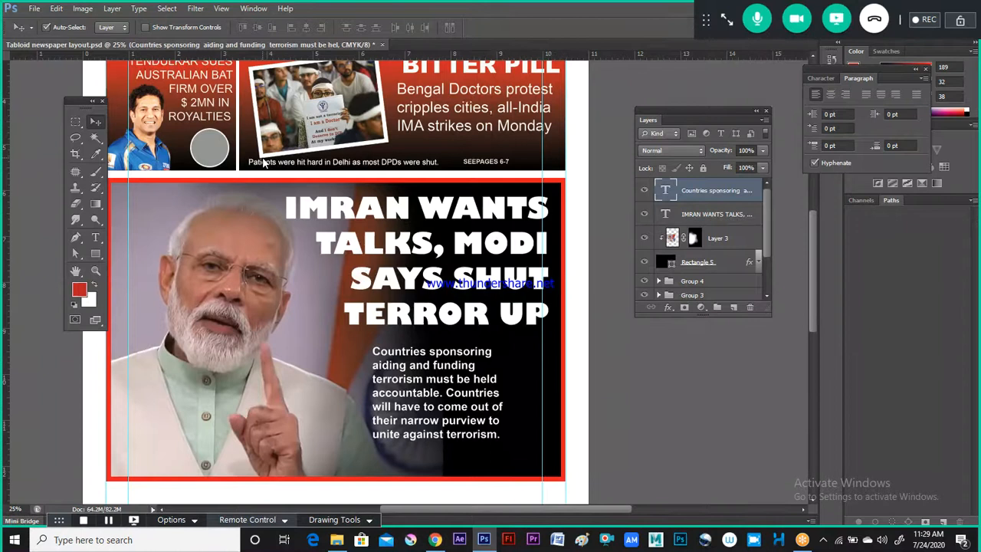
# Step: Nudge the pull quote slightly right beneath the lead headline and compare its placement with the reference page in Chrome
pyautogui.hotkey('shift', 'Right')
pyautogui.hotkey('shift', 'Right')
pyautogui.hotkey('shift', 'Right')
pyautogui.hotkey('shift', 'Right')
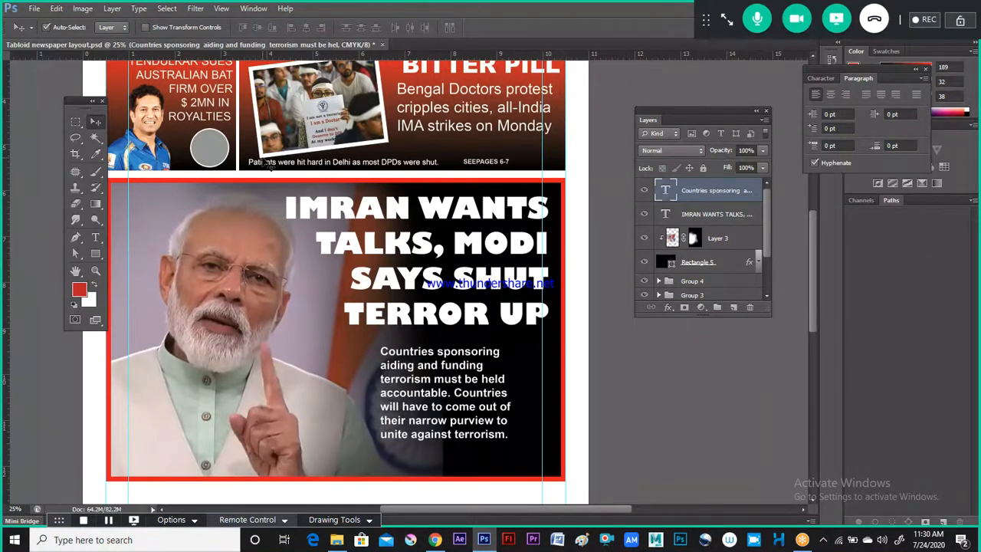
pyautogui.hotkey('alt', 'Tab')
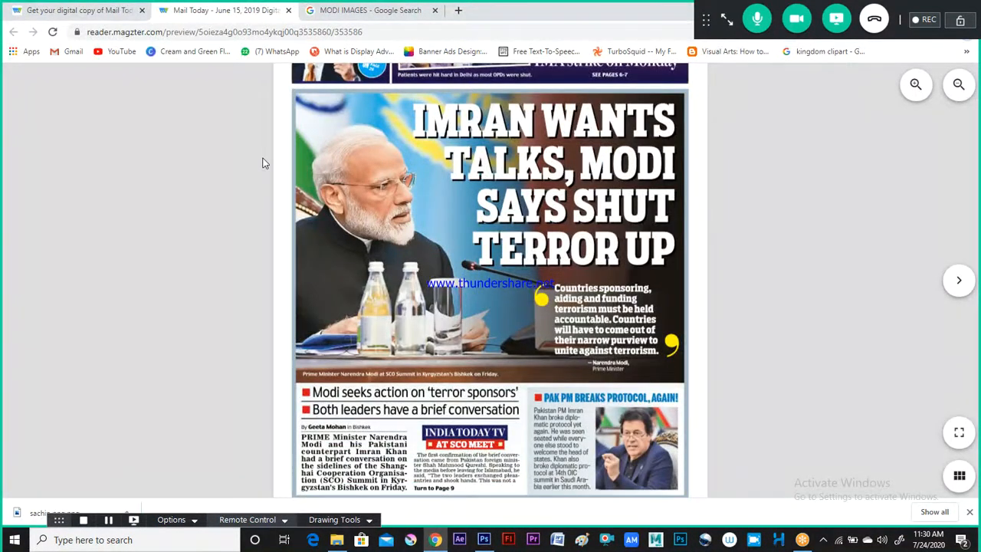
pyautogui.hotkey('alt', 'Tab')
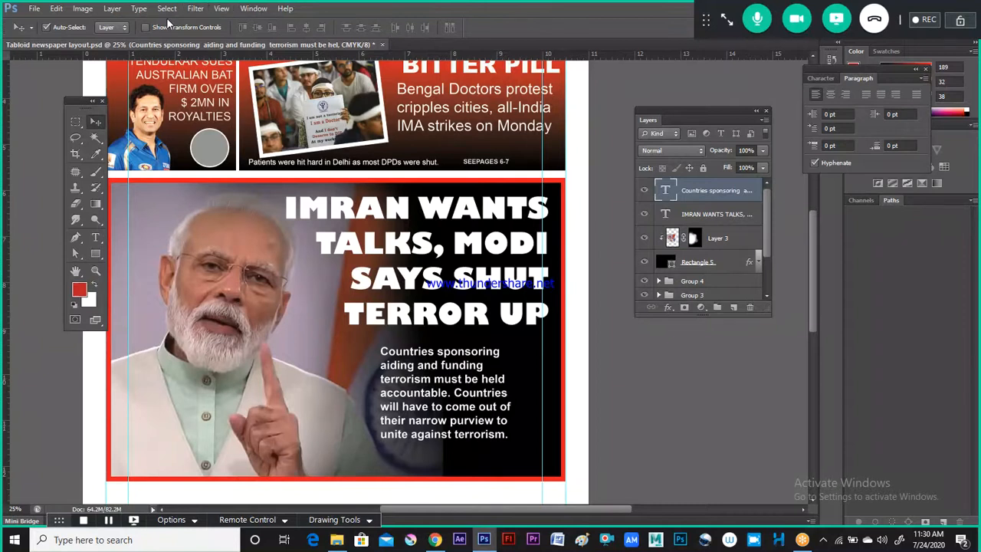
# Step: Add a large single opening quotation mark as a separate text layer over the Modi photo and commit it
pyautogui.click(97, 240)
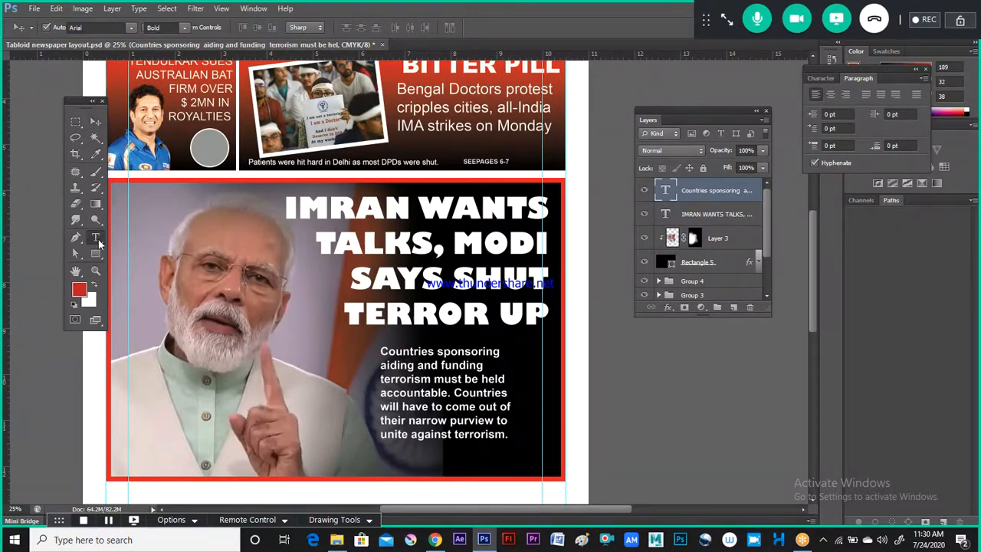
pyautogui.click(282, 382)
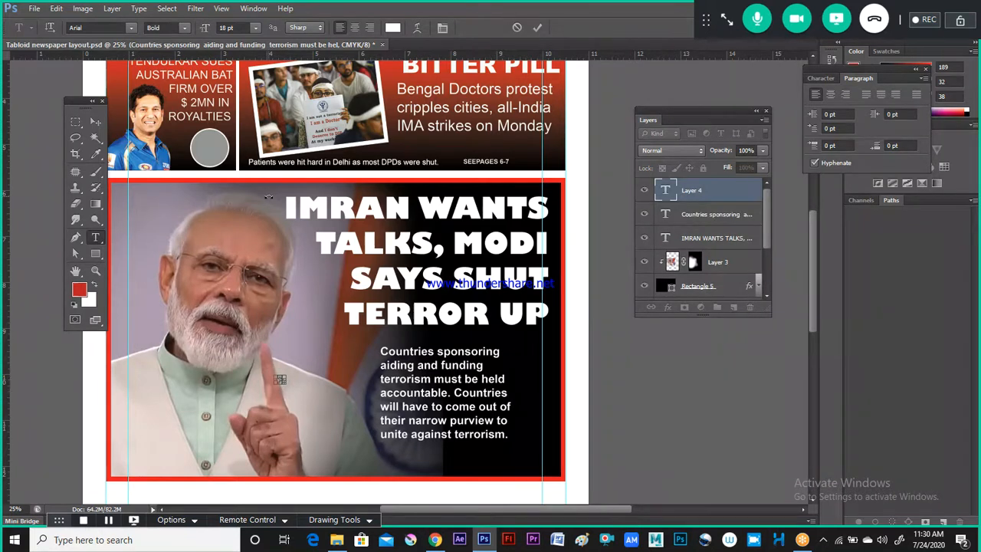
pyautogui.press('Escape')
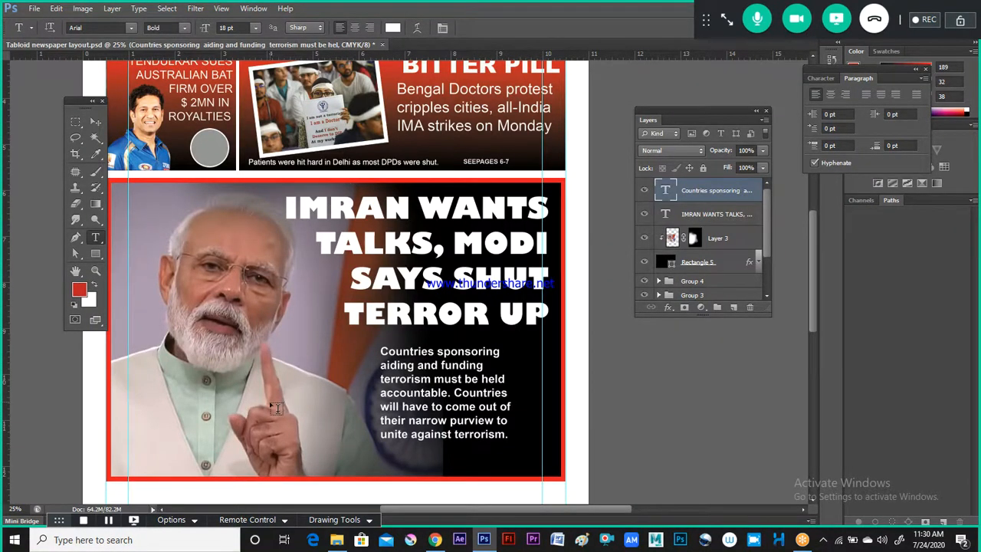
pyautogui.click(285, 413)
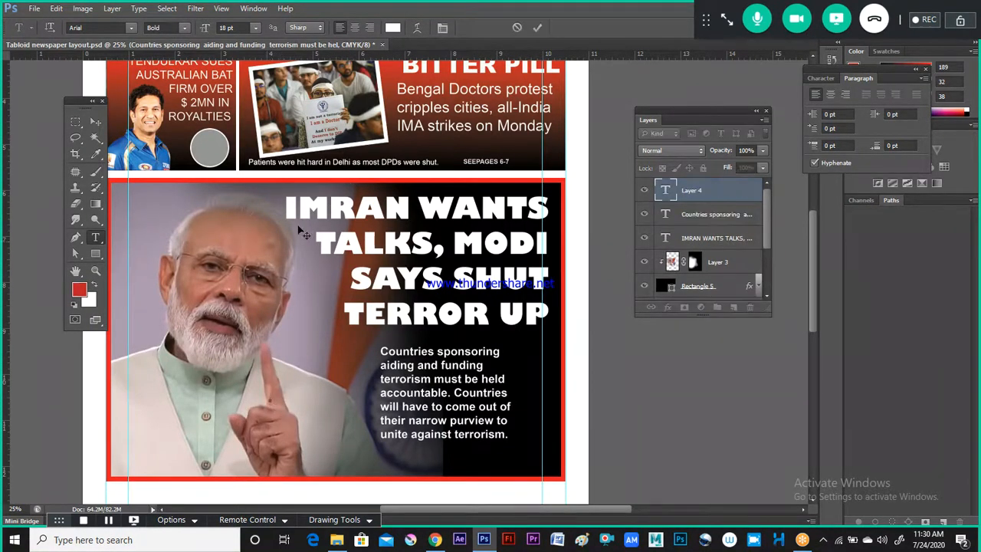
pyautogui.click(256, 28)
pyautogui.click(253, 238)
pyautogui.write("'")
pyautogui.press('ctrl')
pyautogui.hotkey('ctrl', 'Return')
# Step: Begin a free transform of the quotation mark, check the reference in Chrome, and scale width and height together to 101%
pyautogui.hotkey('ctrl', 't')
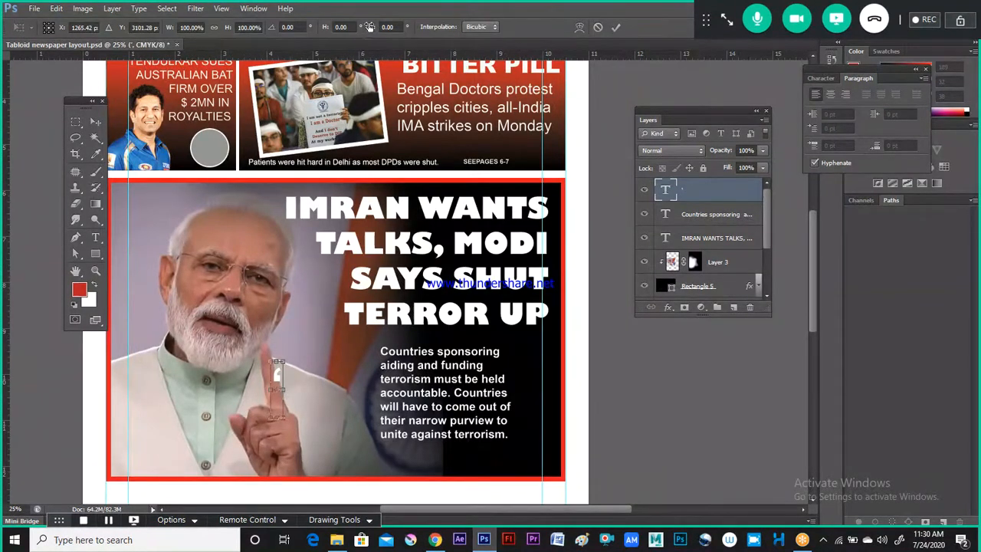
pyautogui.hotkey('alt', 'Tab')
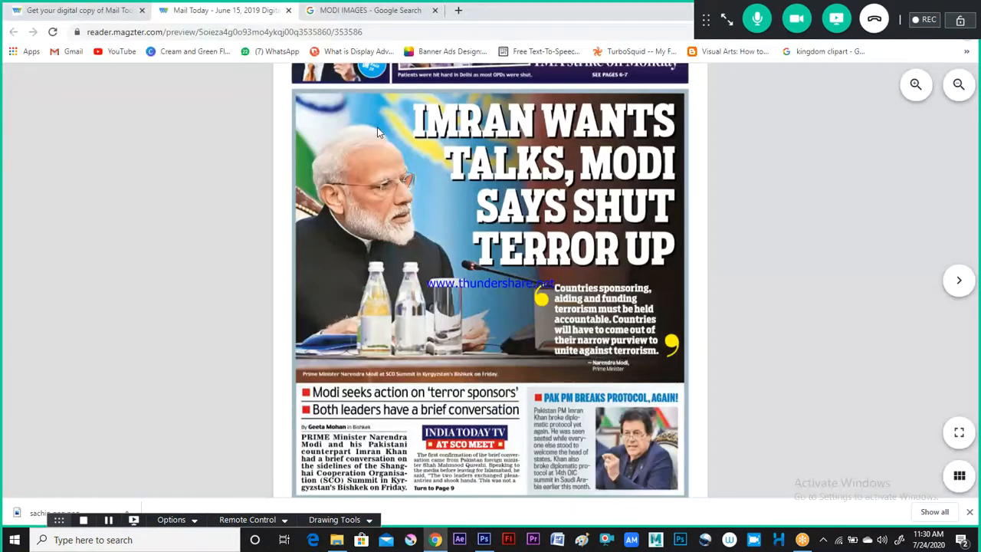
pyautogui.hotkey('alt', 'Tab')
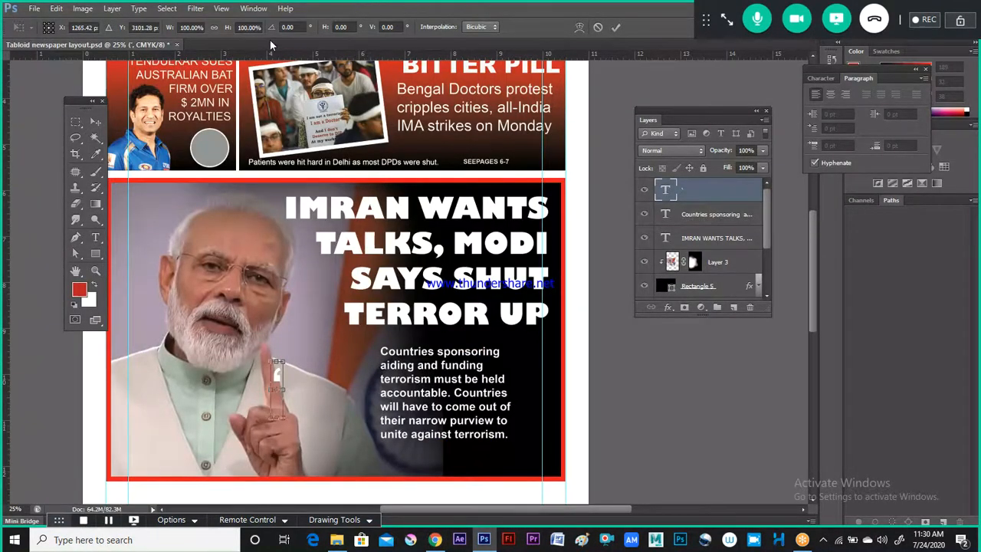
pyautogui.moveTo(227, 27); pyautogui.dragTo(234, 18)
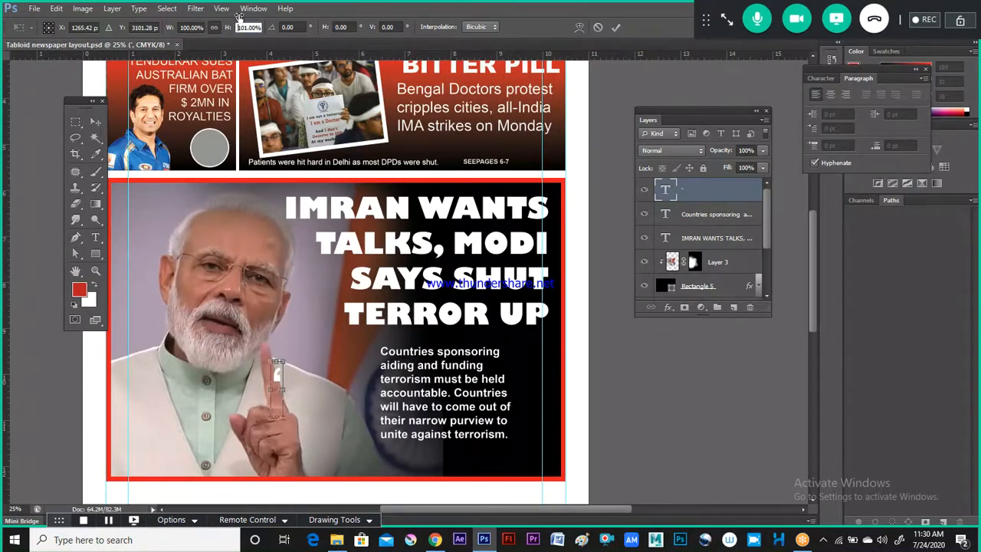
pyautogui.hotkey('shift', 'Up')
pyautogui.hotkey('shift', 'Up')
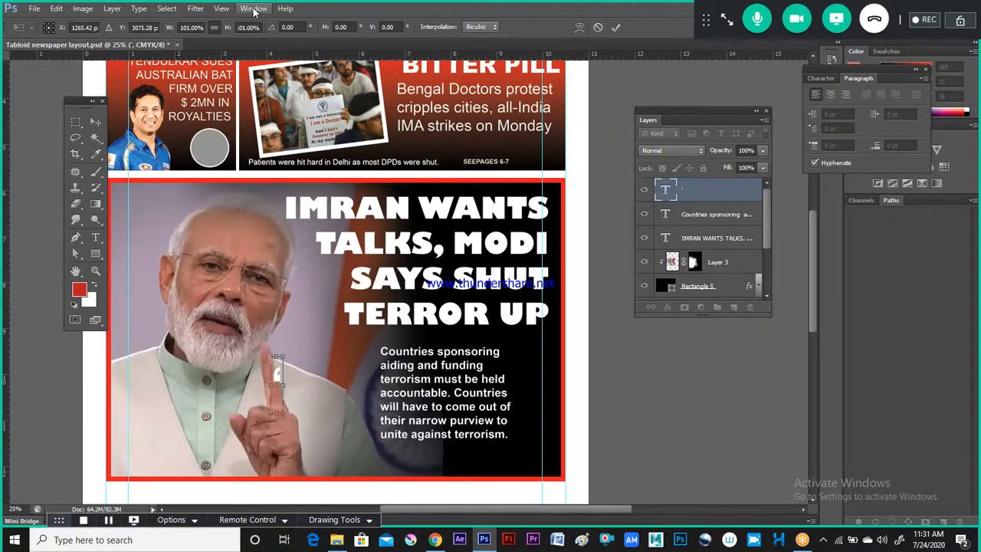
pyautogui.hotkey('shift', 'Down')
pyautogui.hotkey('shift', 'Down')
pyautogui.hotkey('shift', 'Down')
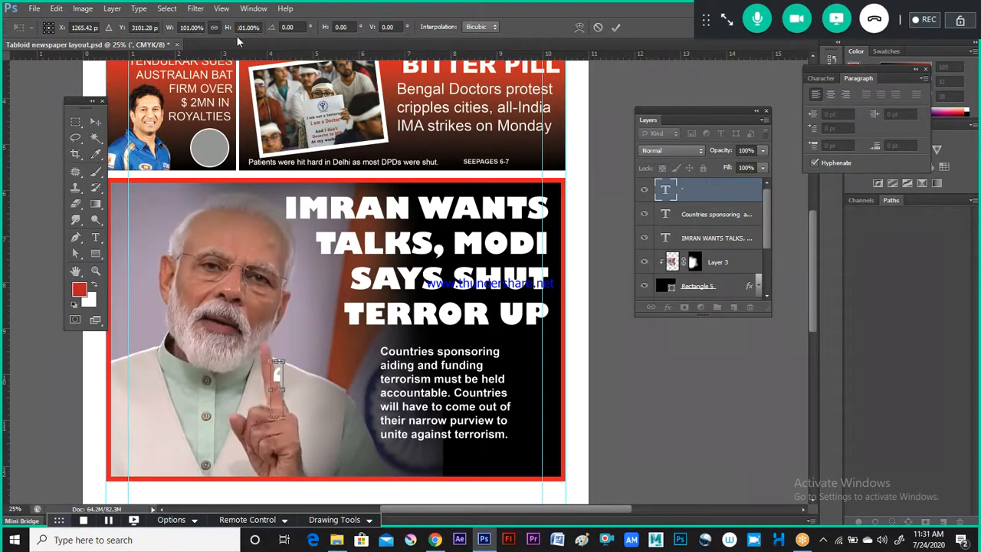
# Step: Enlarge the quotation mark proportionally to a text size of 173.52 pt and apply the transform
pyautogui.click(227, 30)
pyautogui.hotkey('shift', 'Up')
pyautogui.hotkey('shift', 'Up')
pyautogui.hotkey('shift', 'Up')
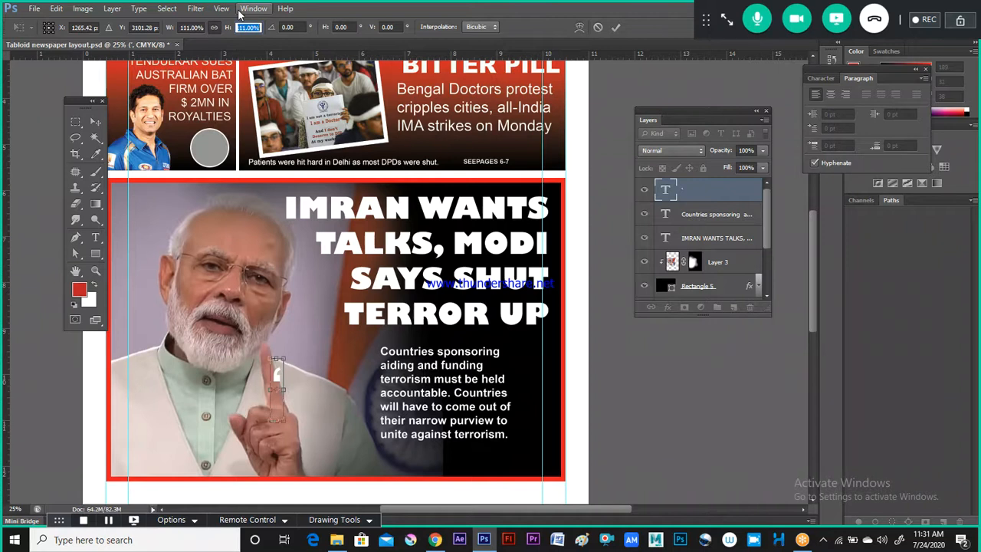
pyautogui.hotkey('shift', 'Up')
pyautogui.hotkey('shift', 'Up')
pyautogui.hotkey('shift', 'Up')
pyautogui.hotkey('shift', 'Up')
pyautogui.hotkey('shift', 'Up')
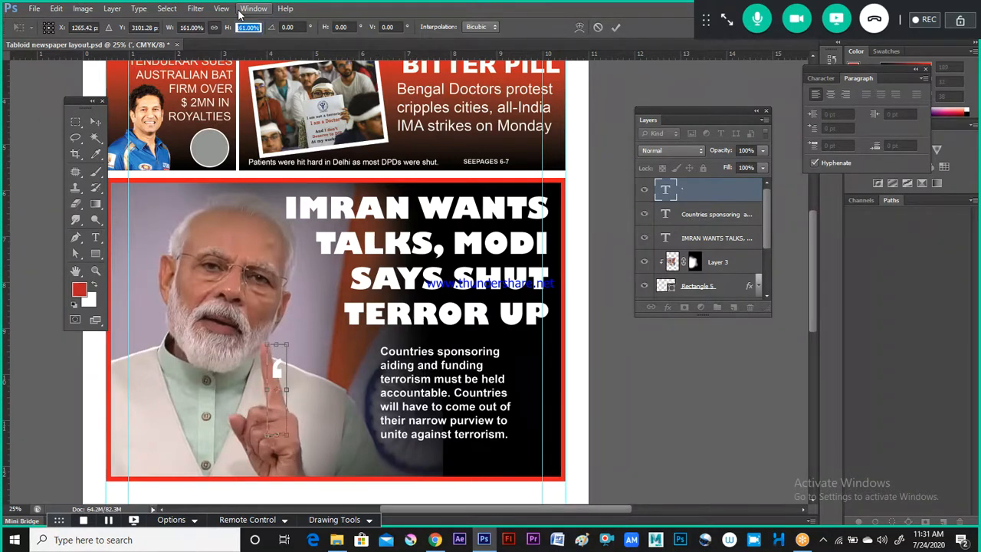
pyautogui.hotkey('shift', 'Up')
pyautogui.hotkey('shift', 'Up')
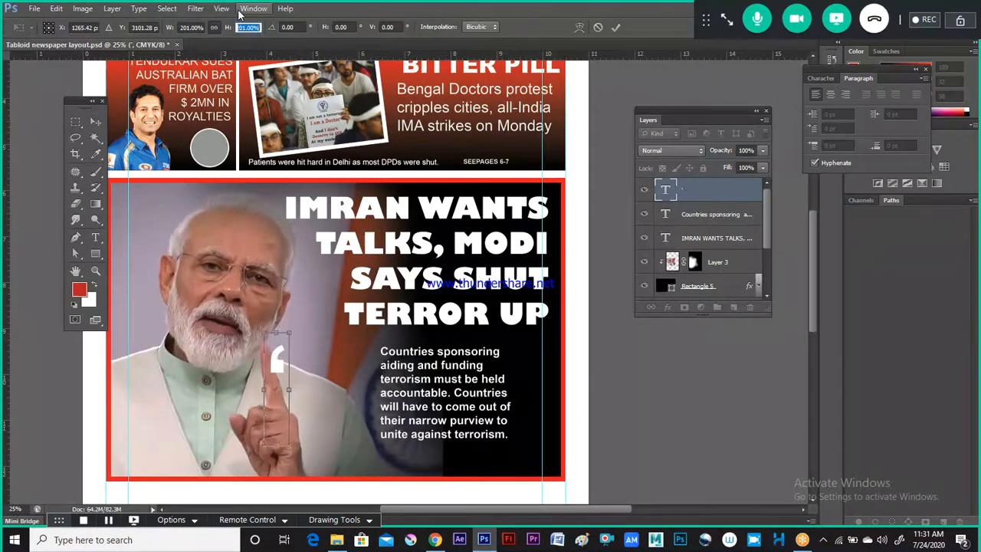
pyautogui.hotkey('shift', 'Up')
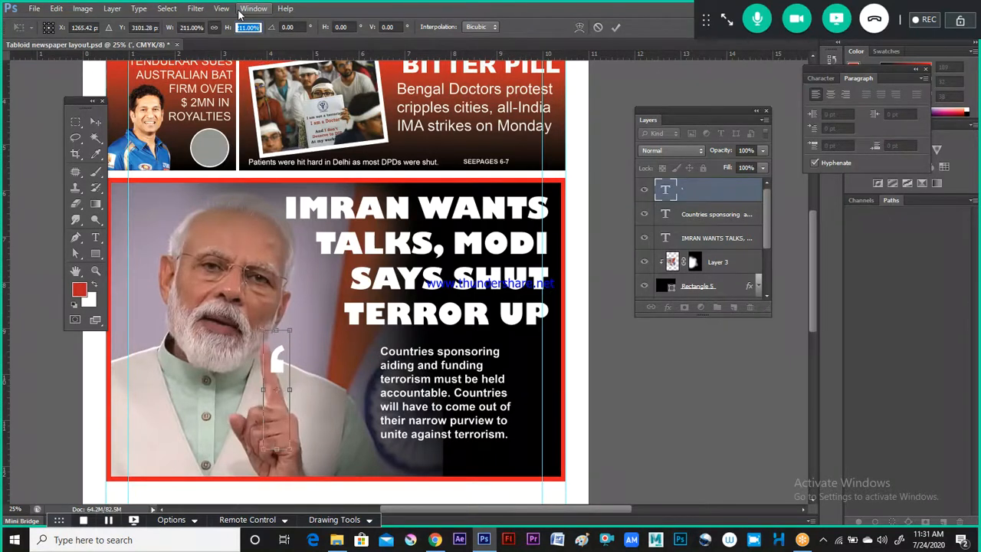
pyautogui.press('Return')
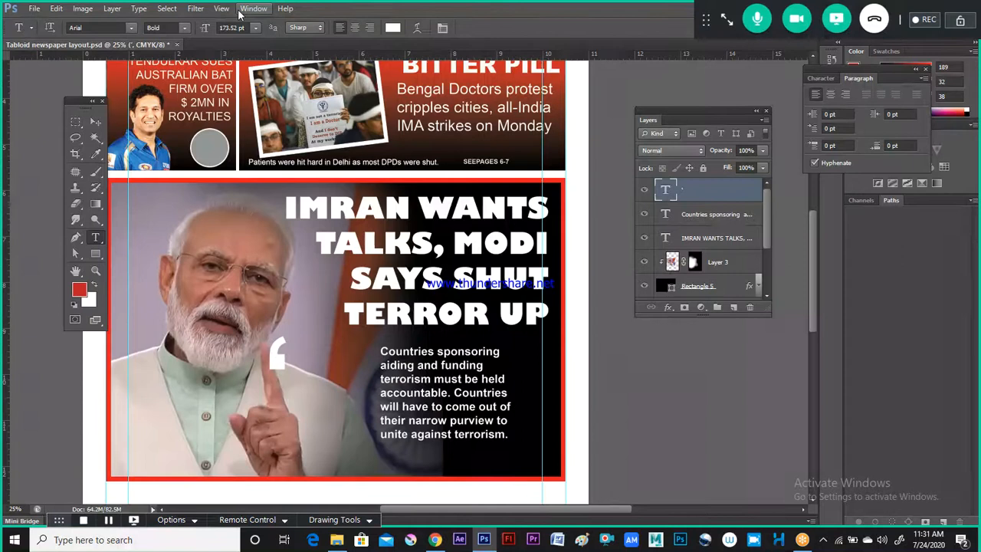
# Step: Move the quotation mark right until it sits just before the pull quote's first lines, checking against the reference in Chrome
pyautogui.press('v')
pyautogui.hotkey('shift', 'Right')
pyautogui.hotkey('shift', 'Right')
pyautogui.hotkey('shift', 'Right')
pyautogui.hotkey('shift', 'Right')
pyautogui.hotkey('shift', 'Right')
pyautogui.hotkey('shift', 'Right')
pyautogui.hotkey('shift', 'Right')
pyautogui.hotkey('shift', 'Right')
pyautogui.hotkey('shift', 'Right')
pyautogui.hotkey('shift', 'Right')
pyautogui.hotkey('shift', 'Right')
pyautogui.hotkey('shift', 'Right')
pyautogui.hotkey('shift', 'Right')
pyautogui.hotkey('shift', 'Right')
pyautogui.hotkey('shift', 'Right')
pyautogui.hotkey('shift', 'Right')
pyautogui.hotkey('shift', 'Right')
pyautogui.hotkey('shift', 'Right')
pyautogui.hotkey('shift', 'Right')
pyautogui.hotkey('shift', 'Right')
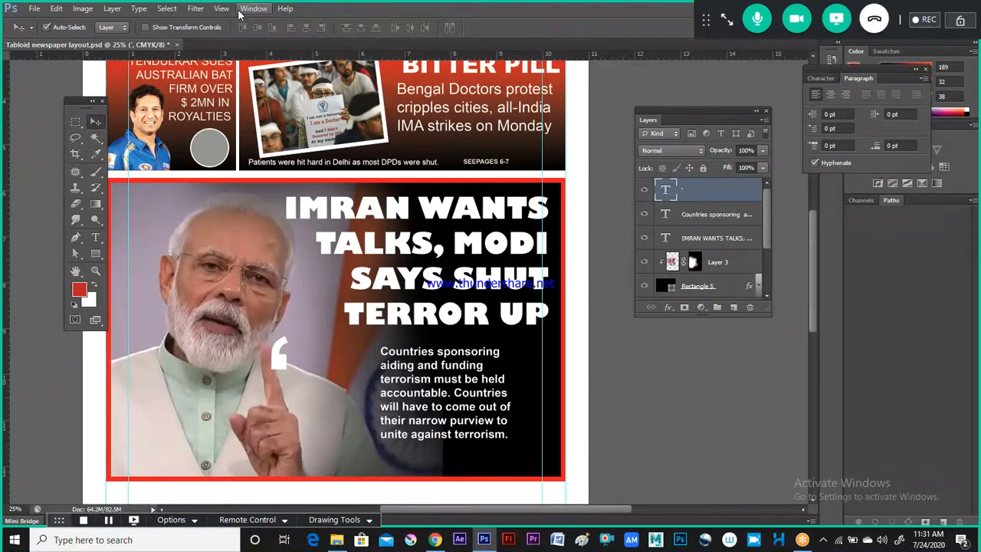
pyautogui.hotkey('shift', 'Right')
pyautogui.hotkey('shift', 'Right')
pyautogui.hotkey('shift', 'Right')
pyautogui.hotkey('shift', 'Right')
pyautogui.hotkey('shift', 'Right')
pyautogui.hotkey('shift', 'Right')
pyautogui.hotkey('shift', 'Right')
pyautogui.hotkey('shift', 'Right')
pyautogui.hotkey('shift', 'Right')
pyautogui.hotkey('shift', 'Right')
pyautogui.hotkey('shift', 'Right')
pyautogui.hotkey('shift', 'Right')
pyautogui.hotkey('shift', 'Right')
pyautogui.hotkey('shift', 'Right')
pyautogui.hotkey('shift', 'Right')
pyautogui.hotkey('shift', 'Right')
pyautogui.hotkey('shift', 'Right')
pyautogui.hotkey('shift', 'Right')
pyautogui.hotkey('shift', 'Right')
pyautogui.hotkey('shift', 'Right')
pyautogui.hotkey('shift', 'Right')
pyautogui.hotkey('shift', 'Right')
pyautogui.hotkey('shift', 'Right')
pyautogui.hotkey('shift', 'Right')
pyautogui.hotkey('shift', 'Right')
pyautogui.hotkey('alt', 'Tab')
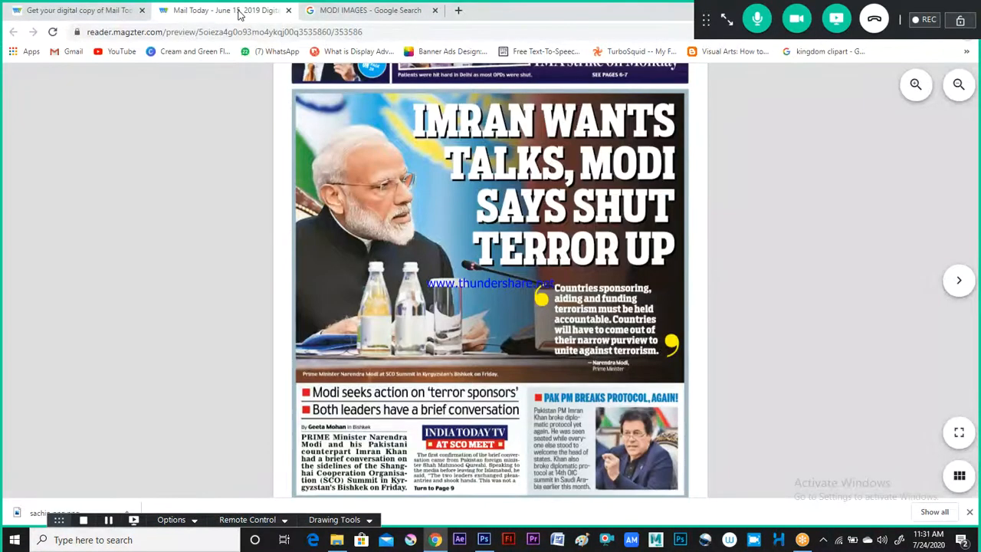
pyautogui.hotkey('alt', 'Tab')
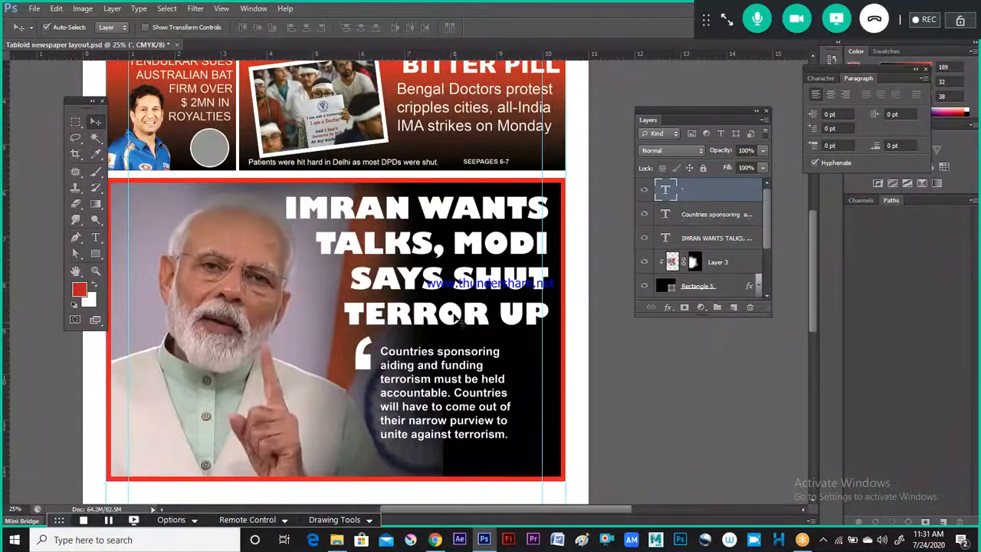
# Step: Select the quotation mark's text and try Arial Rounded on it, comparing the shape with the reference in Chrome
pyautogui.press('t')
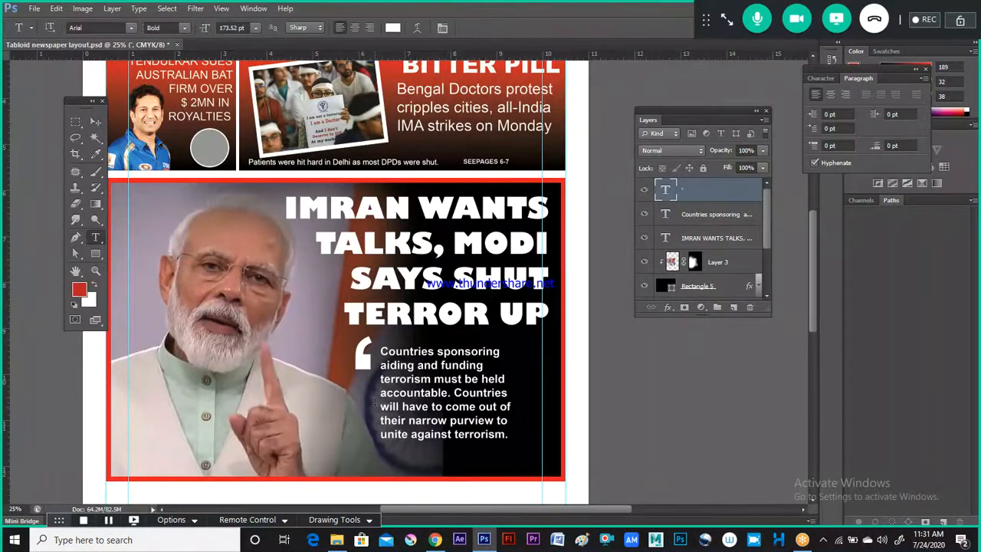
pyautogui.click(366, 356)
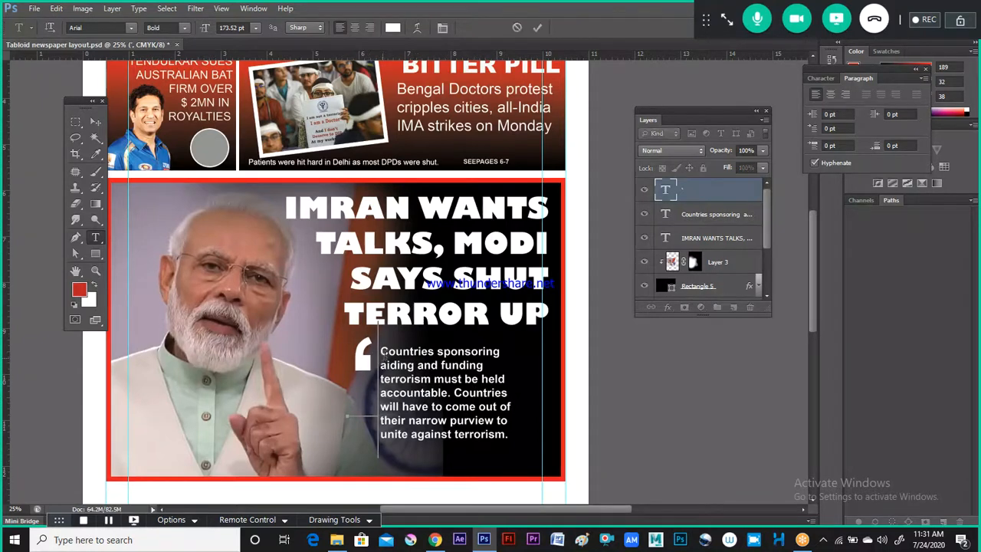
pyautogui.hotkey('ctrl', 'a')
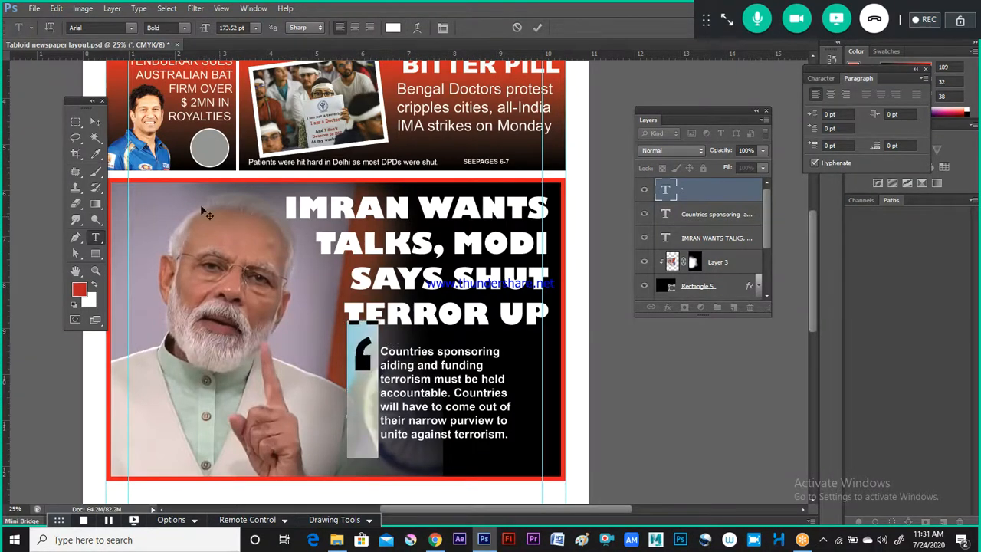
pyautogui.click(111, 27)
pyautogui.press('Down')
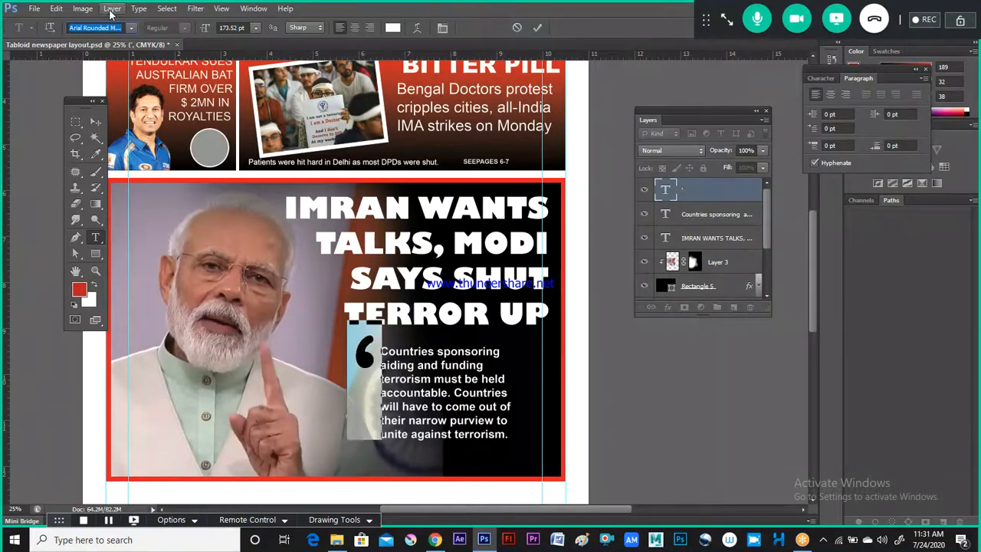
pyautogui.press('Down')
pyautogui.press('Down')
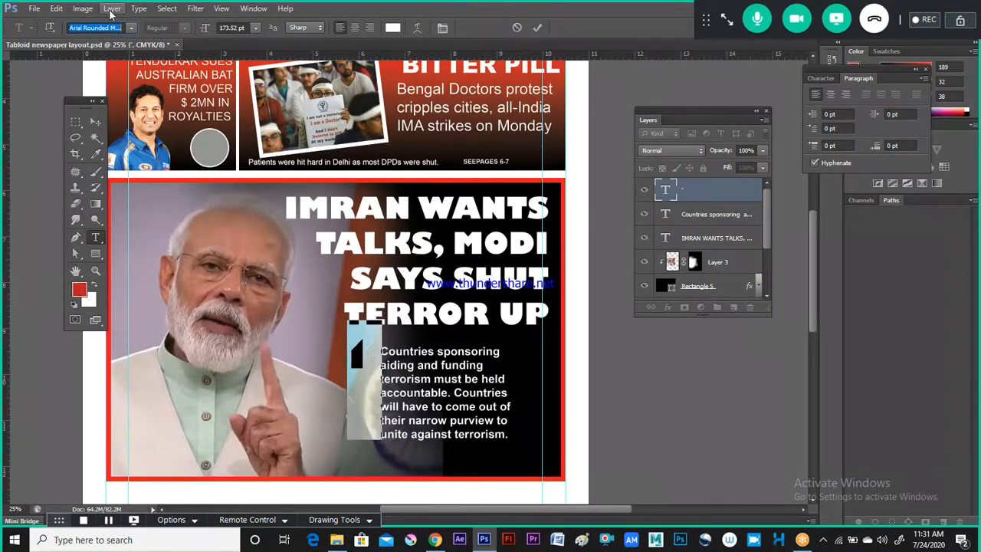
pyautogui.hotkey('alt', 'Tab')
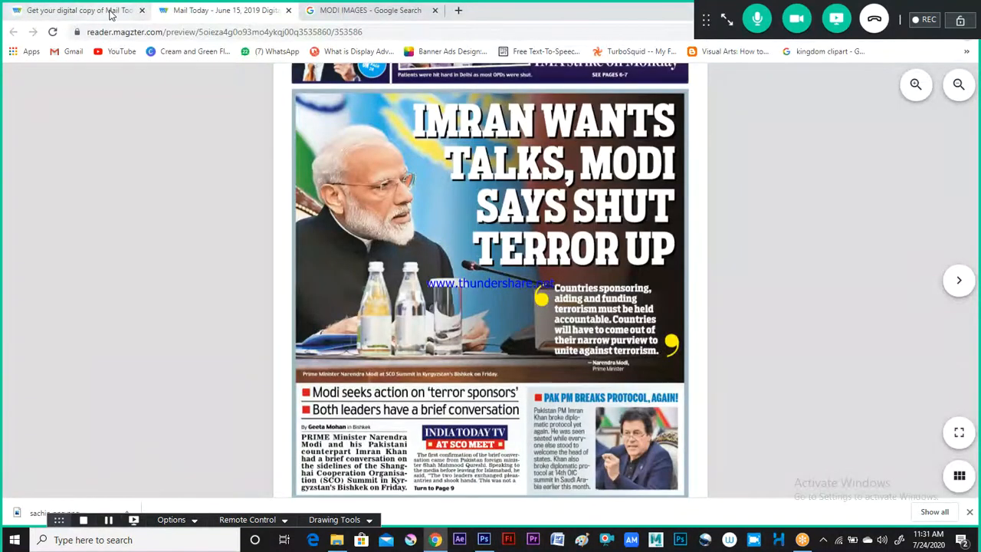
pyautogui.hotkey('alt', 'Tab')
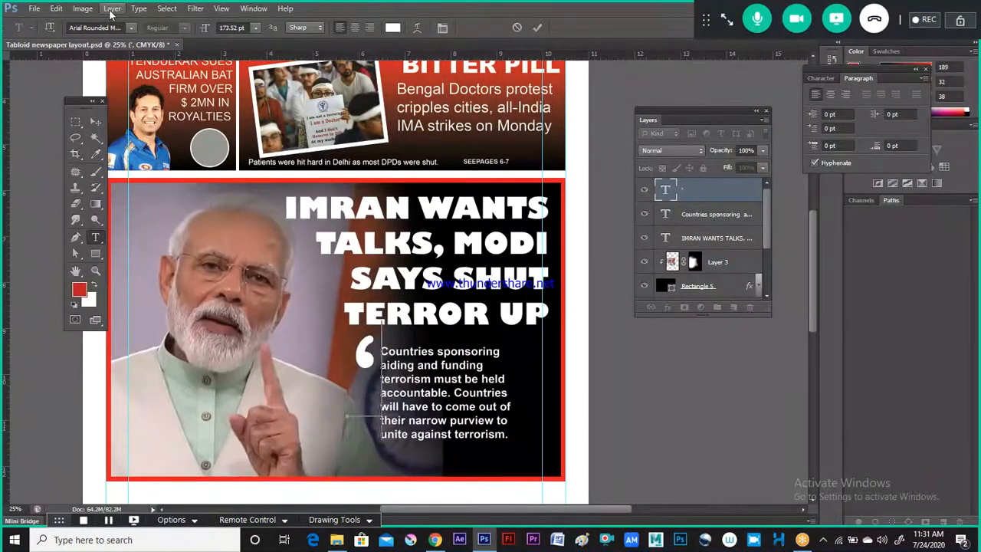
# Step: Set the quotation mark's font to Baskerville Old Face and commit the text
pyautogui.hotkey('ctrl', 'a')
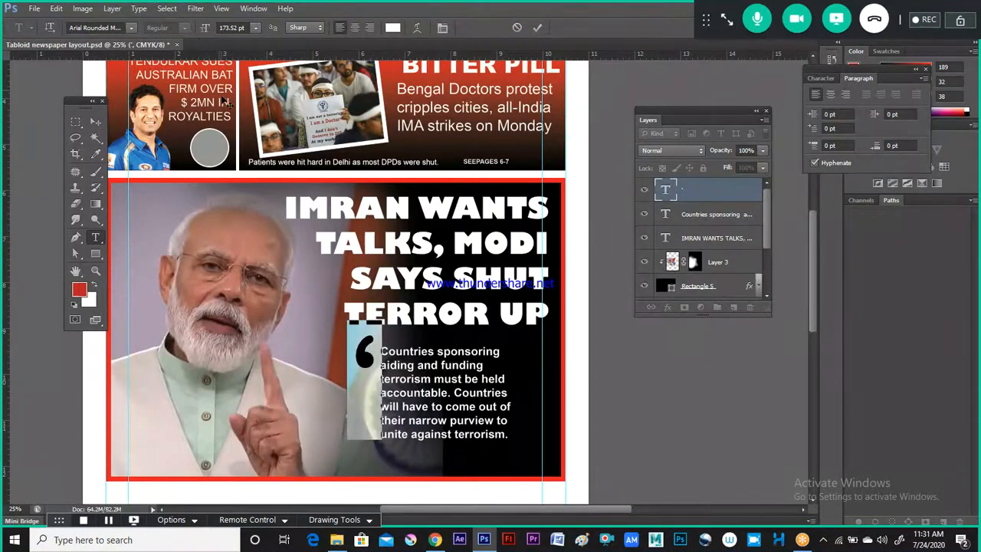
pyautogui.click(104, 27)
pyautogui.press('Down')
pyautogui.press('Down')
pyautogui.press('Down')
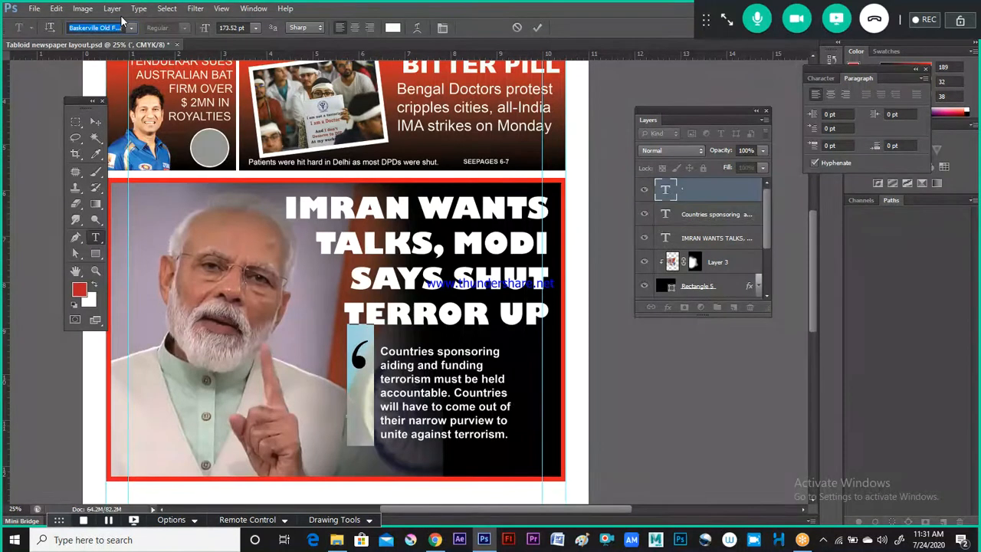
pyautogui.hotkey('ctrl', 'Return')
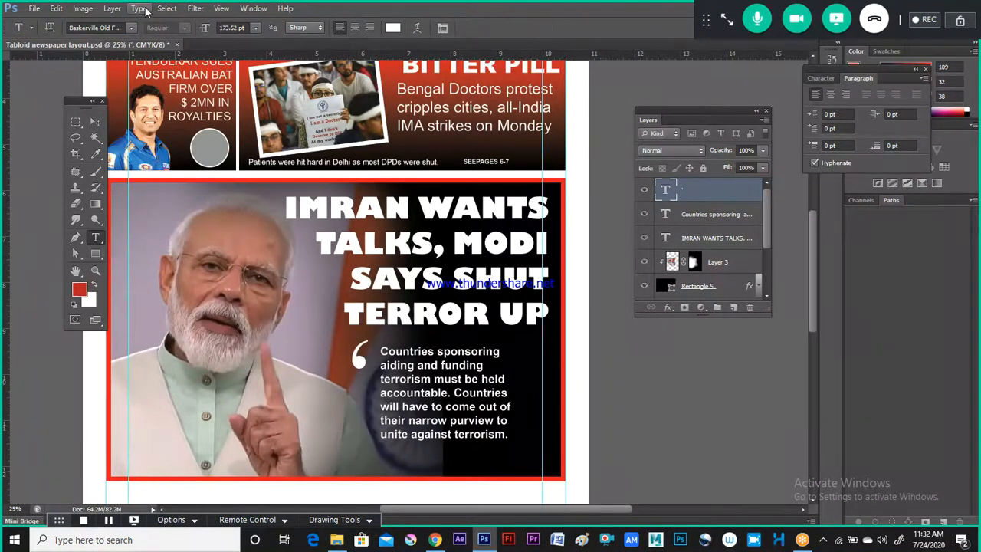
# Step: Nudge the quotation mark slightly right, closer to the start of the pull quote
pyautogui.press('v')
pyautogui.hotkey('shift', 'Right')
pyautogui.hotkey('shift', 'Right')
pyautogui.hotkey('shift', 'Right')
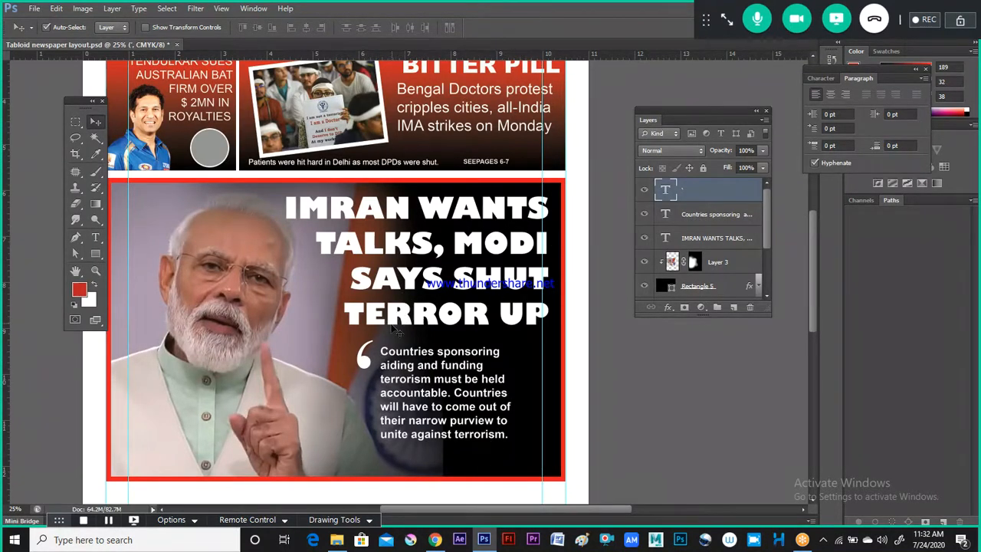
pyautogui.press('t')
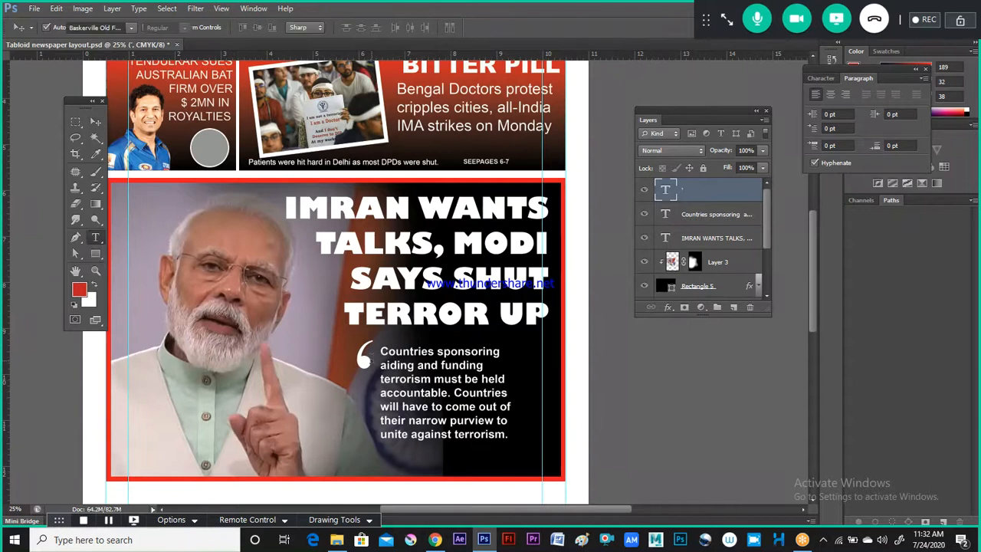
pyautogui.click(381, 354)
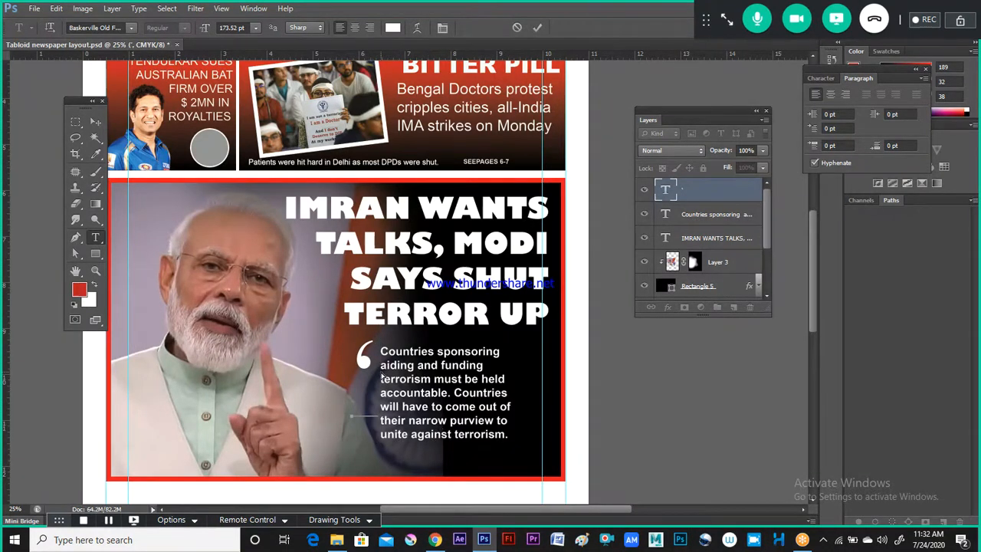
pyautogui.hotkey('ctrl', 'Return')
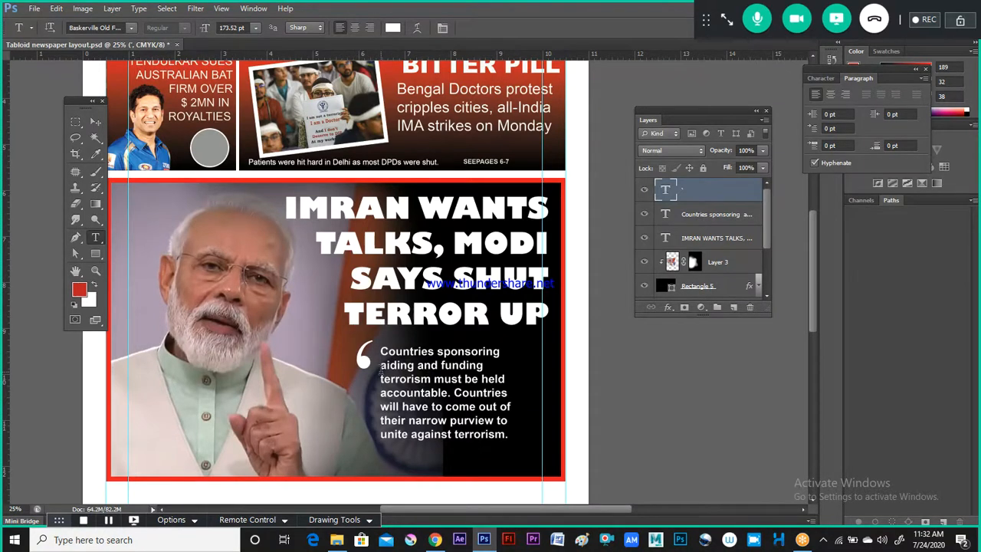
# Step: Duplicate the quotation mark and flip the copy both vertically and horizontally to make a closing mark
pyautogui.hotkey('ctrl', 'j')
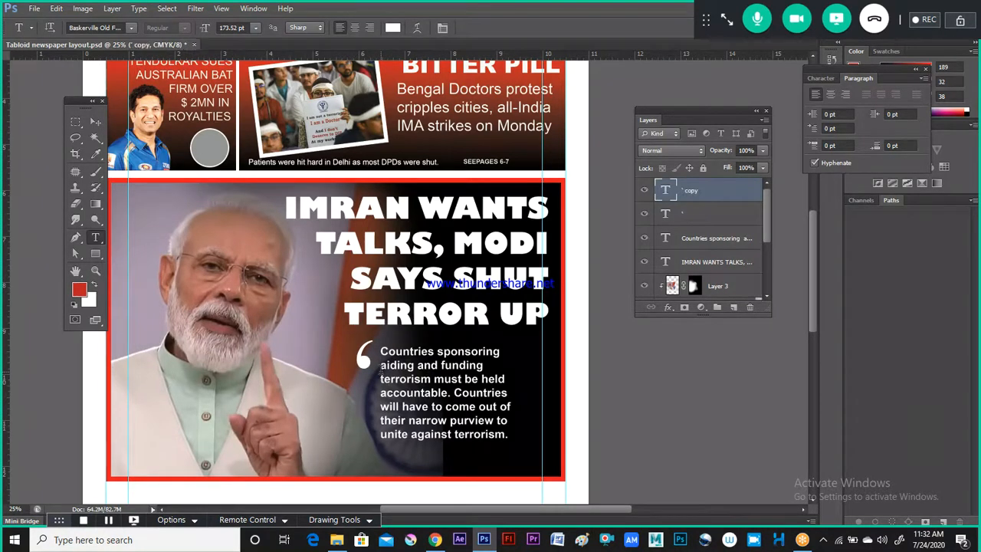
pyautogui.hotkey('ctrl', 't')
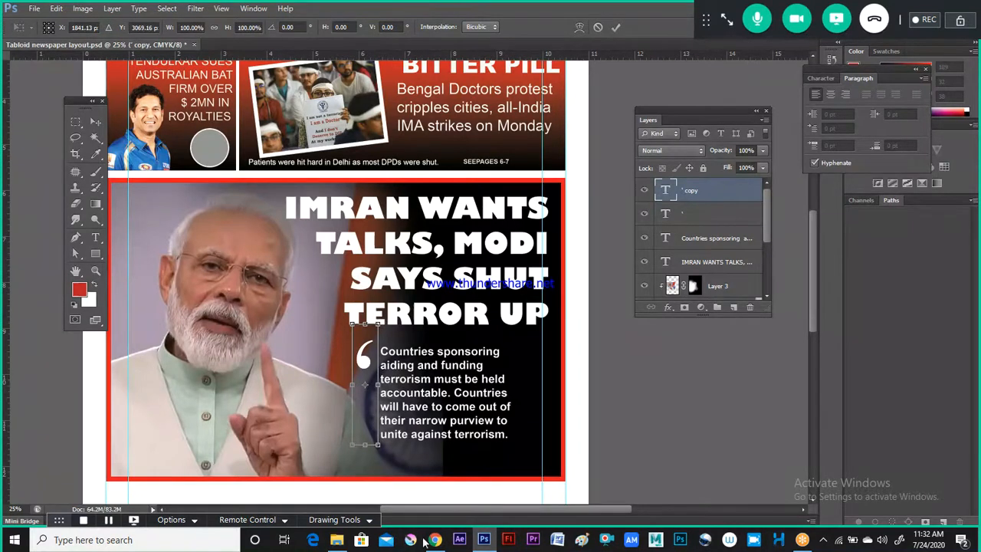
pyautogui.hotkey('alt', 'Tab')
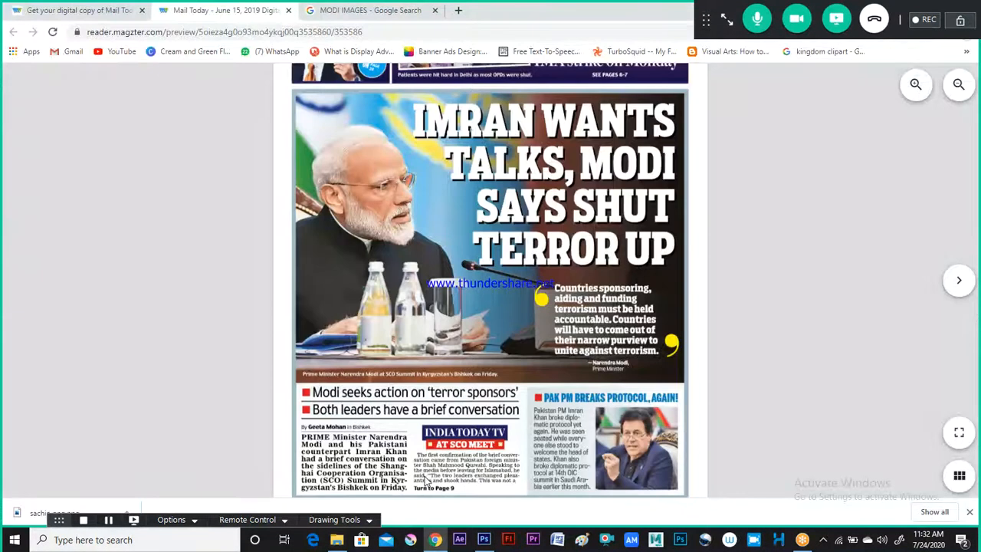
pyautogui.hotkey('alt', 'Tab')
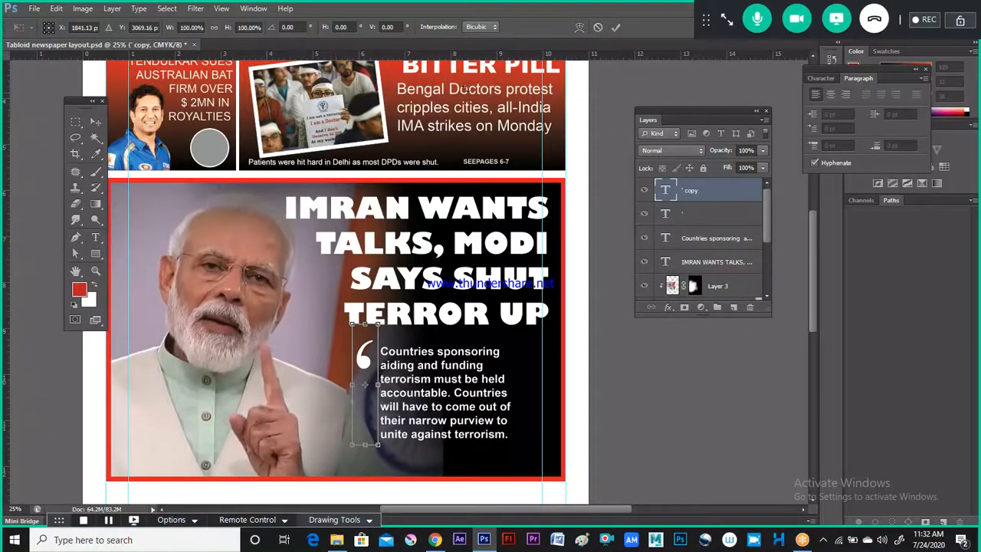
pyautogui.rightClick(368, 424)
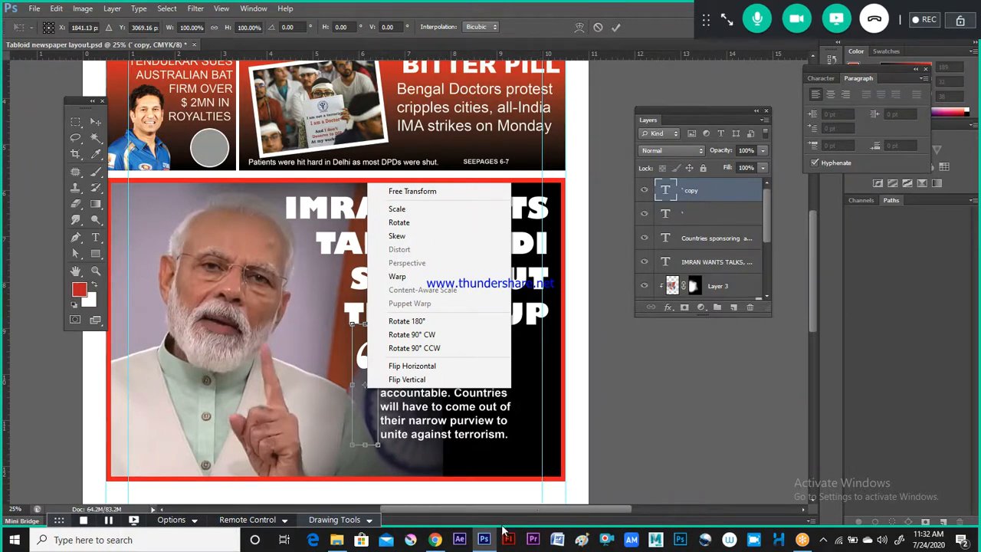
pyautogui.click(412, 380)
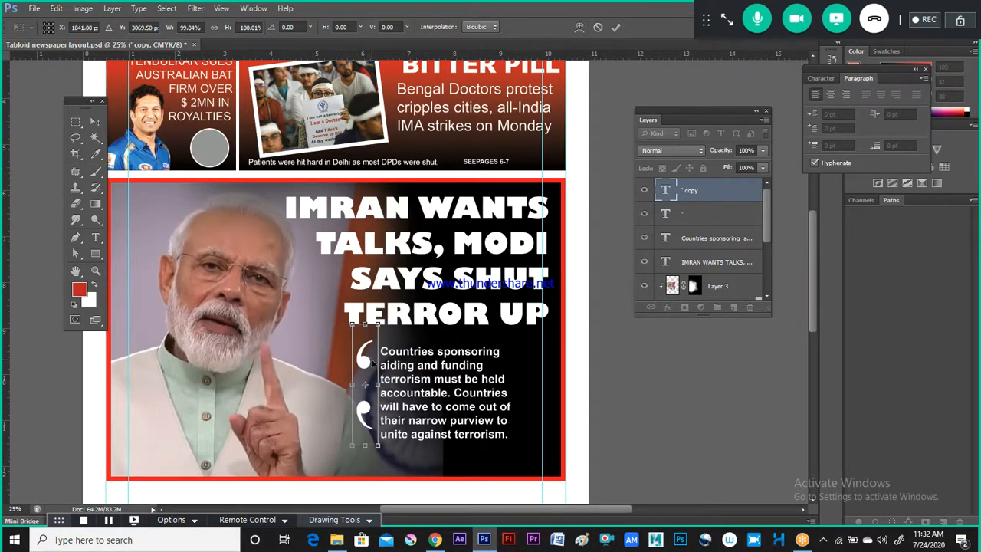
pyautogui.rightClick(389, 402)
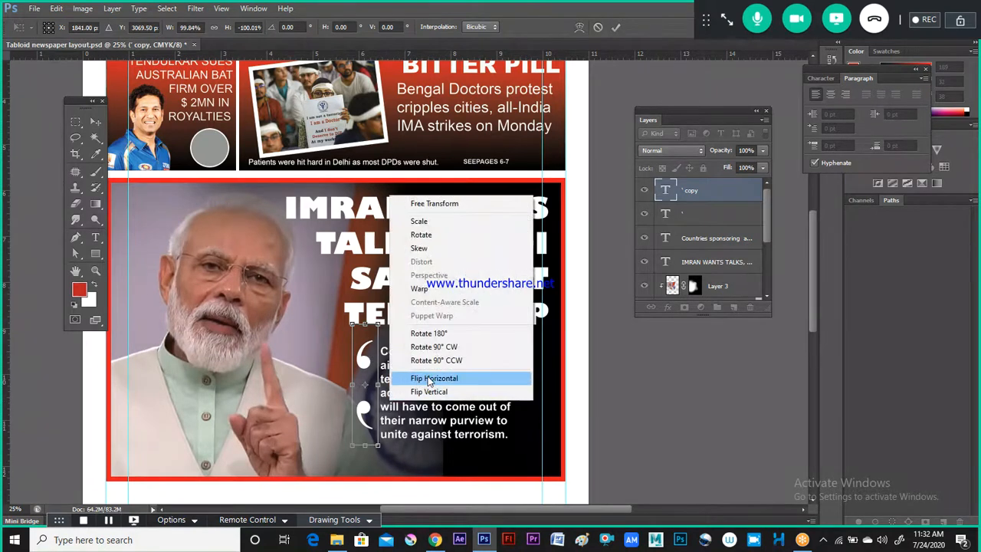
pyautogui.click(427, 378)
# Step: Place the flipped quotation mark just after the pull quote's last lines and nudge it slightly right, checking against the reference in Chrome
pyautogui.moveTo(368, 416); pyautogui.dragTo(524, 435)
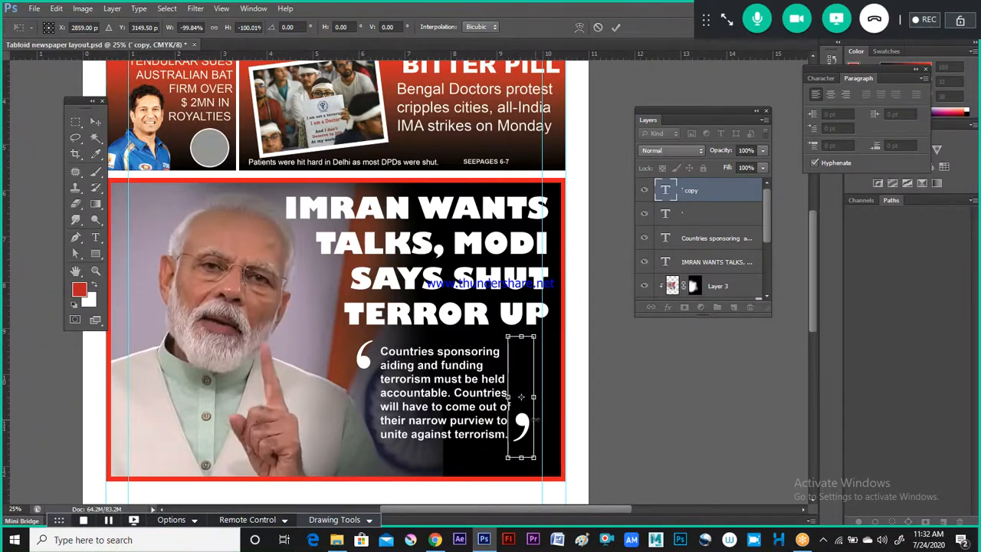
pyautogui.hotkey('alt', 'Tab')
pyautogui.hotkey('alt', 'Tab')
pyautogui.press('Return')
pyautogui.press('t')
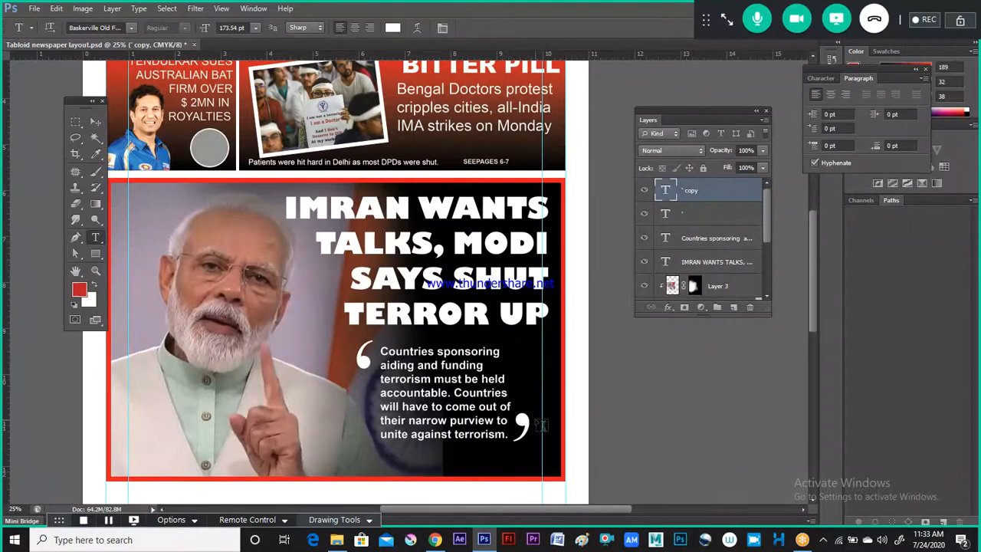
pyautogui.press('v')
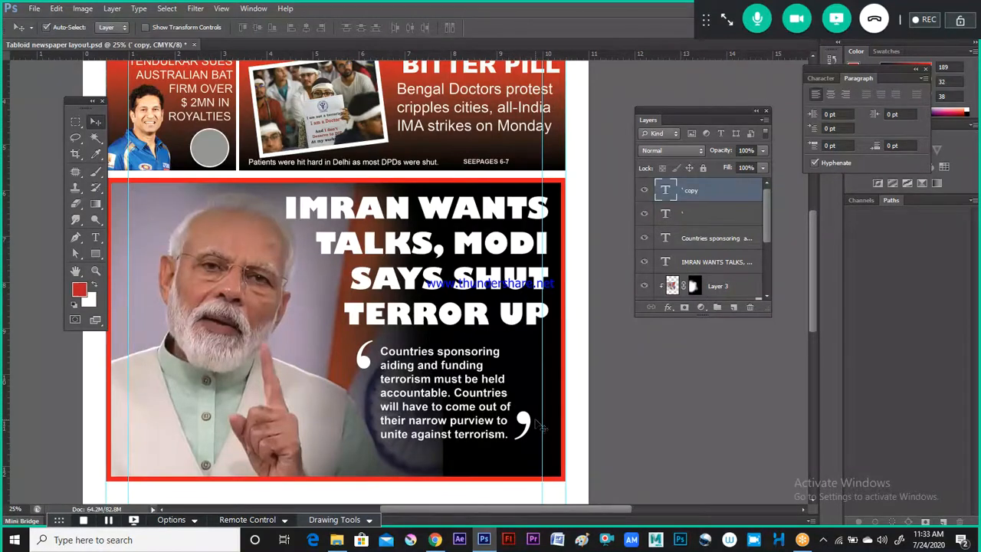
pyautogui.hotkey('alt', 'Tab')
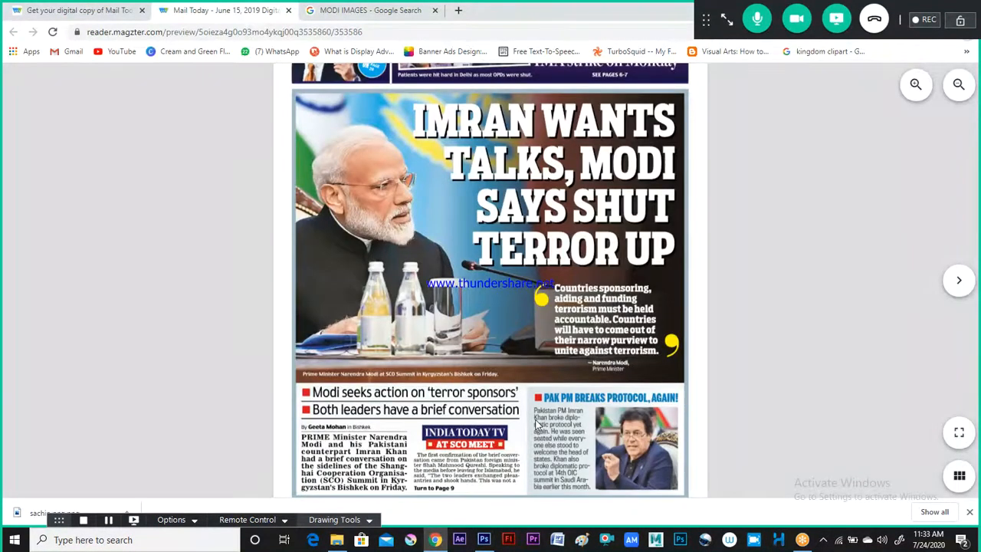
pyautogui.hotkey('alt', 'Tab')
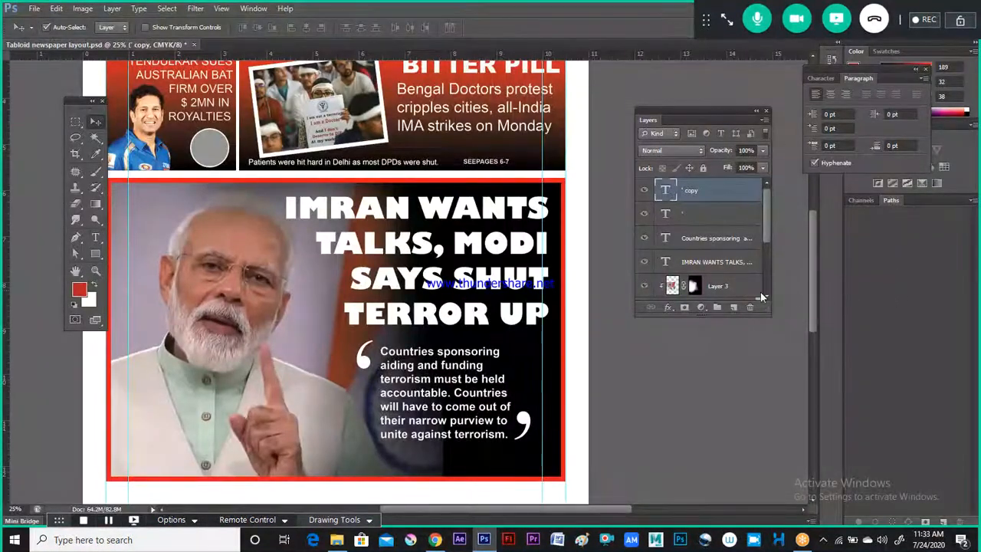
# Step: Lower the opening quotation mark slightly beside the pull quote's first lines, comparing its position with the reference in Chrome
pyautogui.click(704, 215)
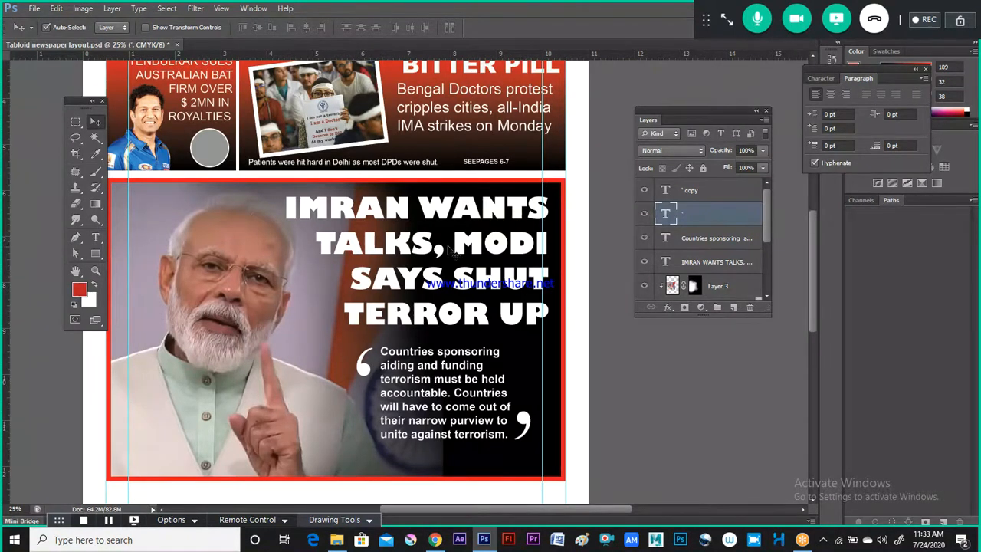
pyautogui.hotkey('alt', 'Tab')
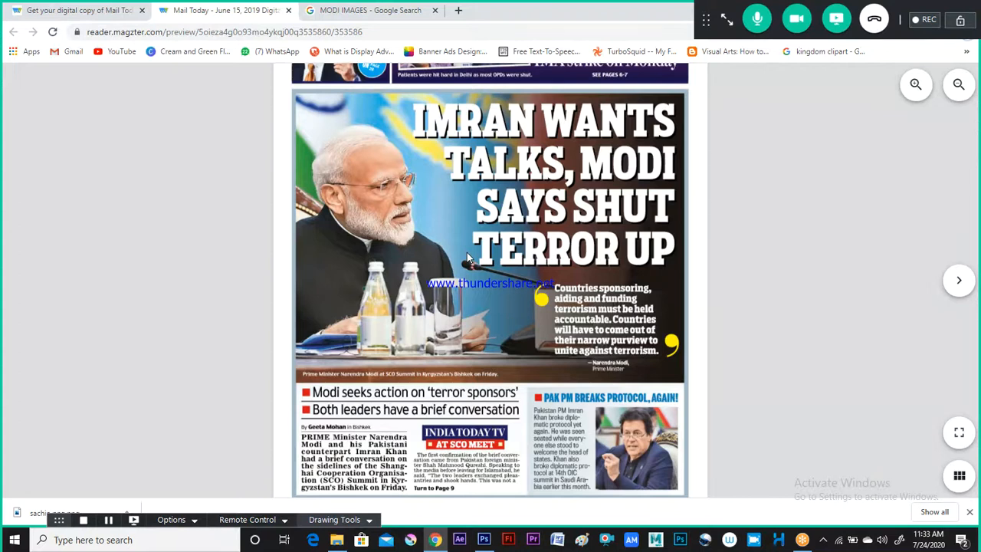
pyautogui.hotkey('alt', 'Tab')
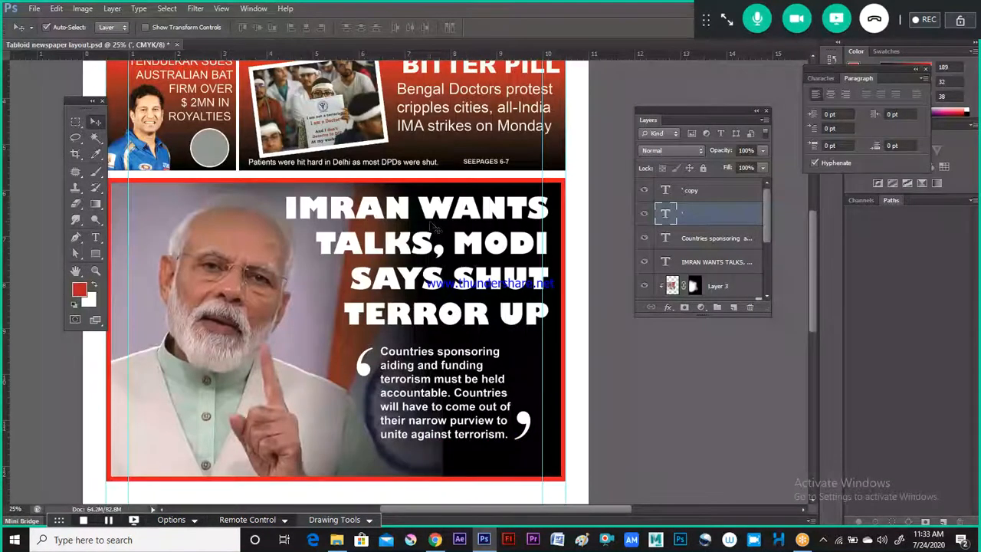
pyautogui.hotkey('alt', 'Tab')
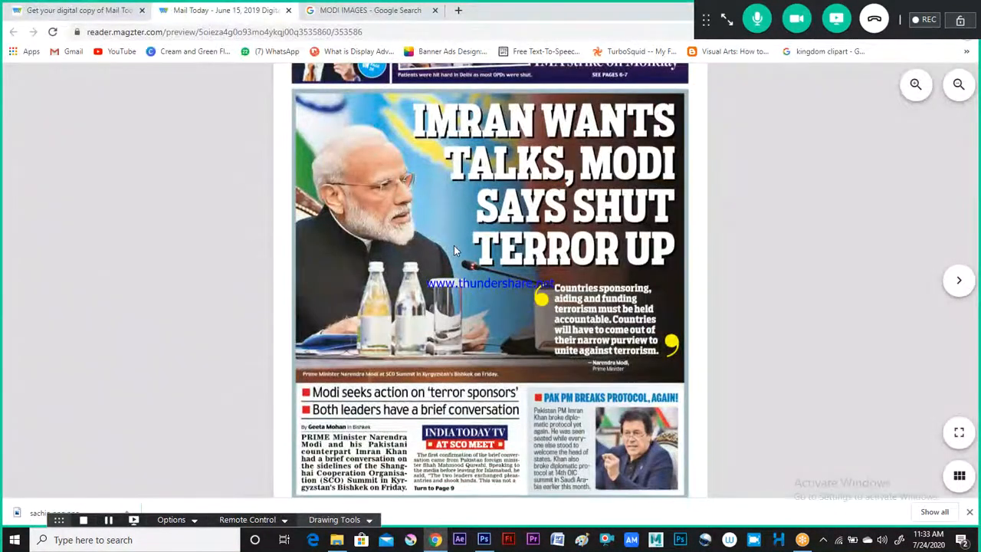
pyautogui.hotkey('alt', 'Tab')
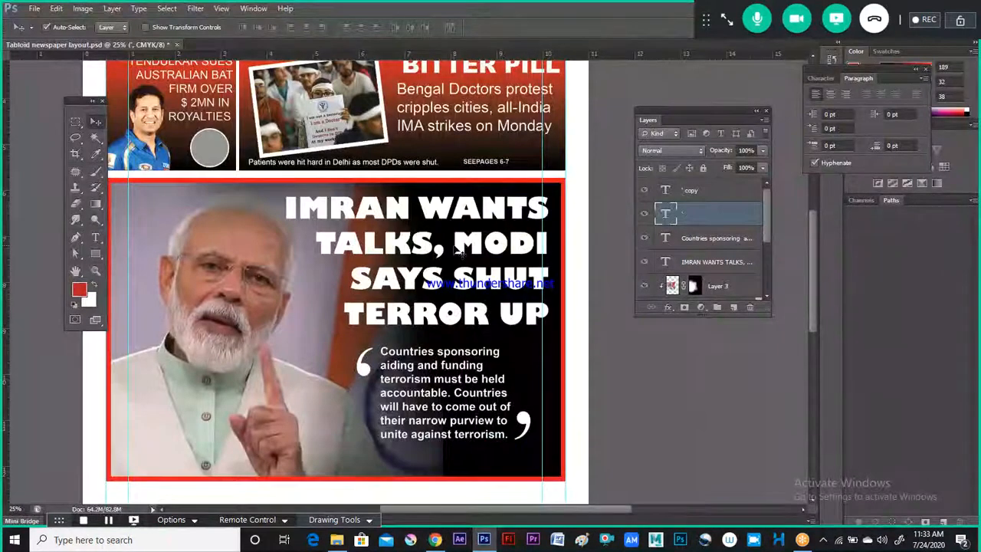
# Step: Add a 9 pt attribution line reading "- Narendra Modi," below the pull quote, checking the wording against the reference in Chrome
pyautogui.scroll(2, 458, 249)
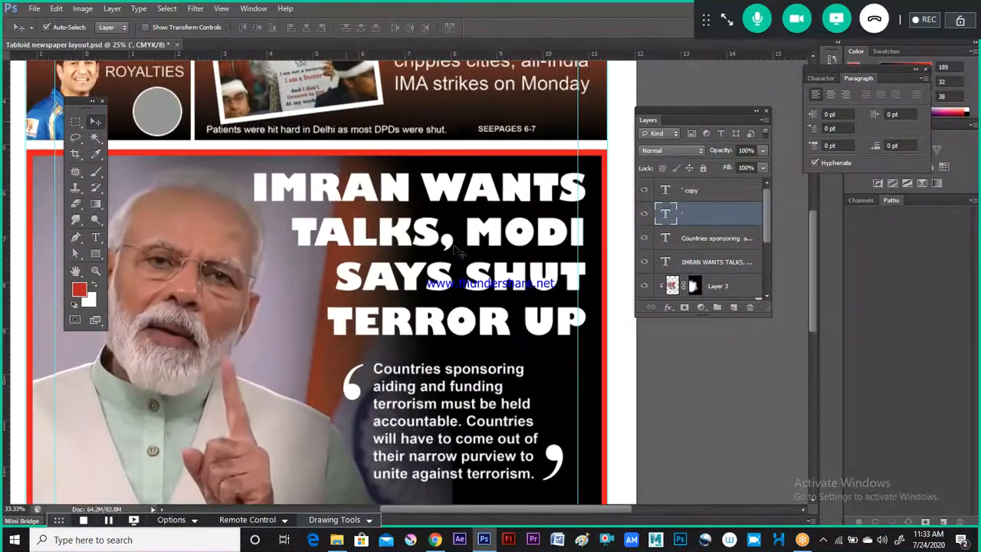
pyautogui.scroll(-8, 539, 263)
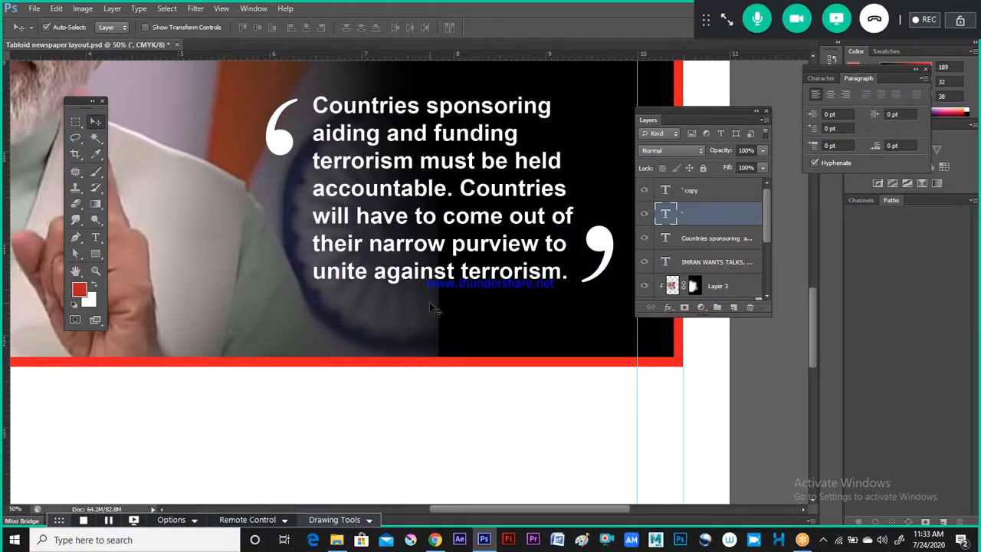
pyautogui.press('t')
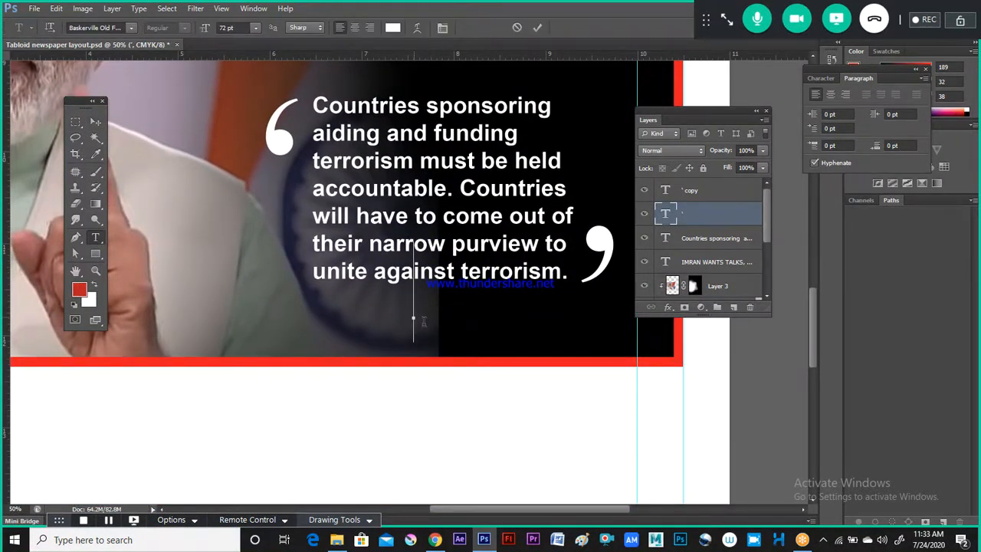
pyautogui.click(414, 316)
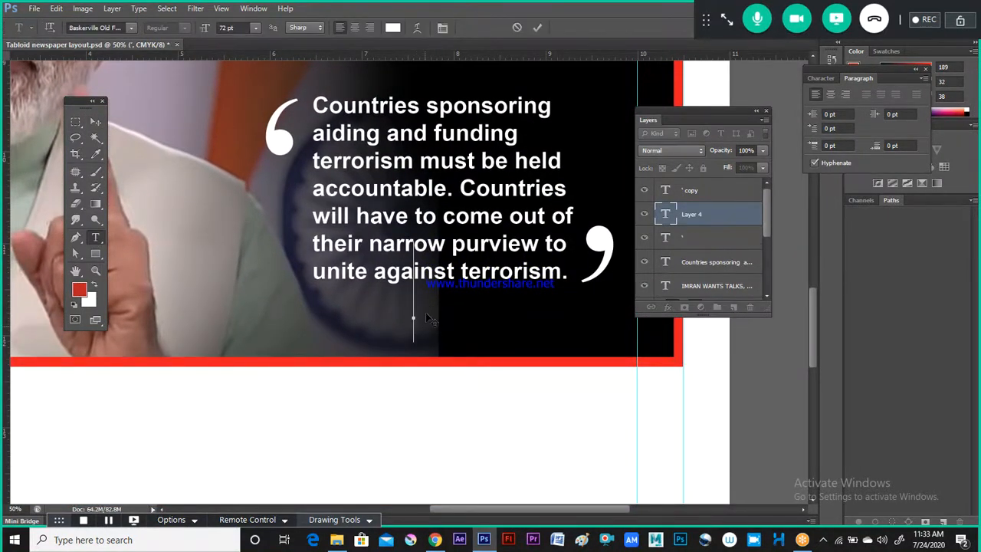
pyautogui.click(255, 27)
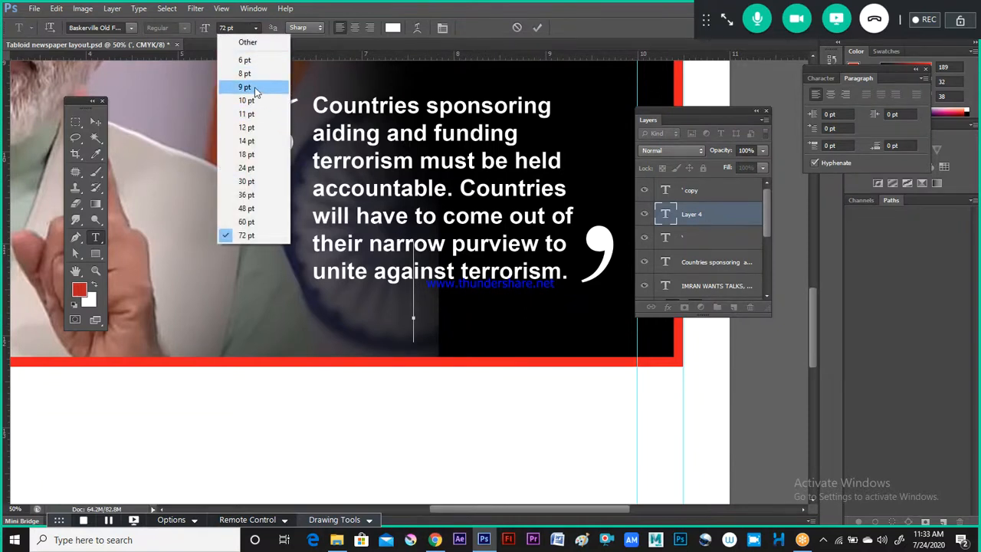
pyautogui.click(245, 87)
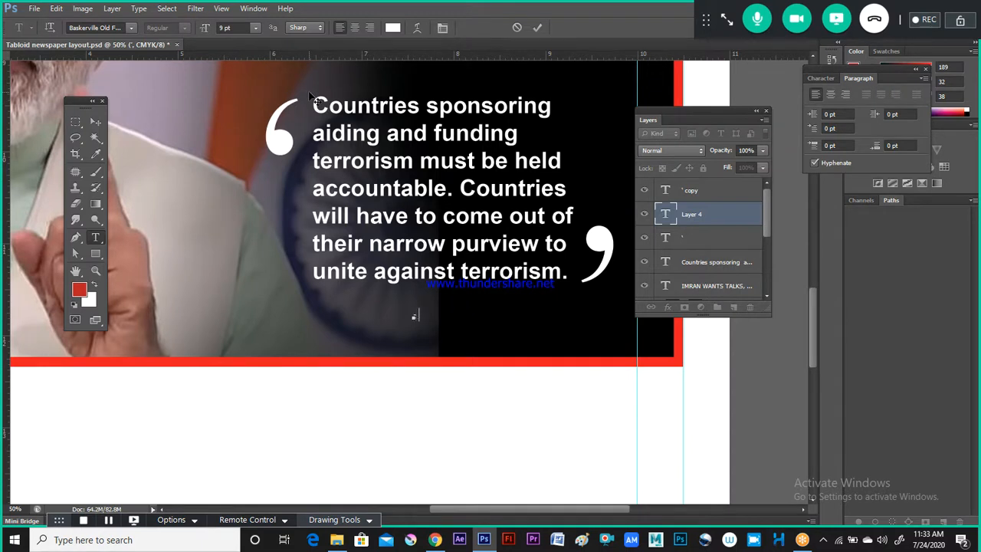
pyautogui.write('N')
pyautogui.hotkey('alt', 'Tab')
pyautogui.hotkey('alt', 'Tab')
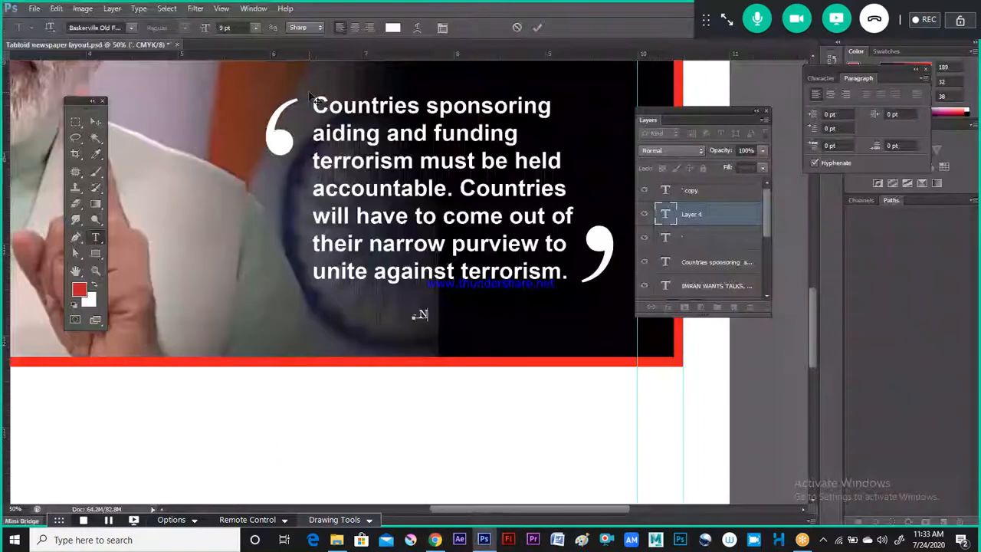
pyautogui.write('arendra Modi.')
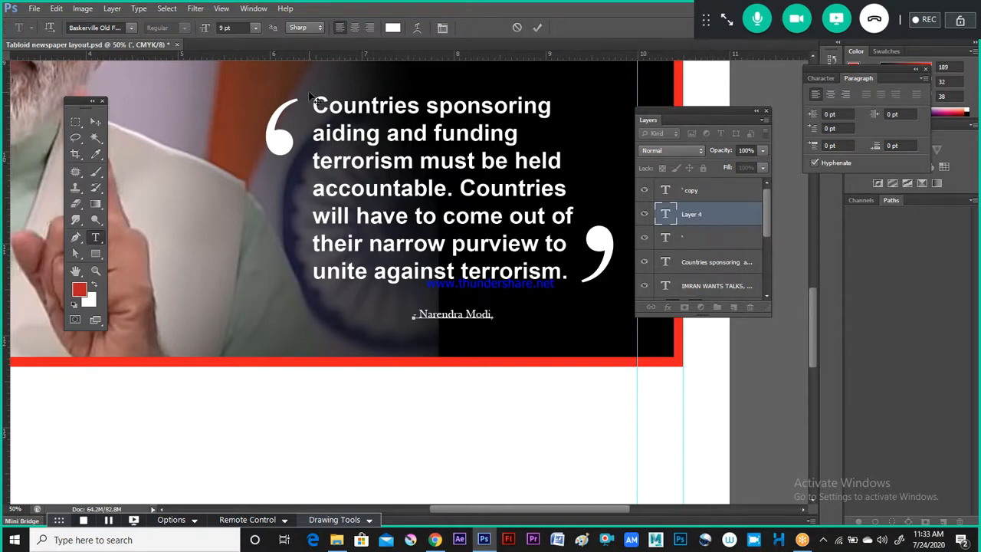
pyautogui.hotkey('alt', 'Tab')
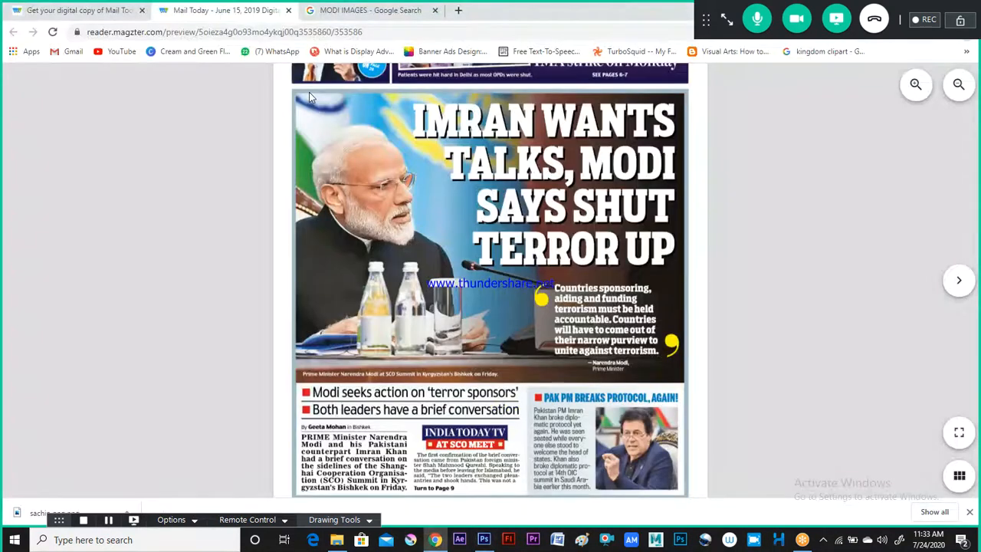
pyautogui.hotkey('alt', 'Tab')
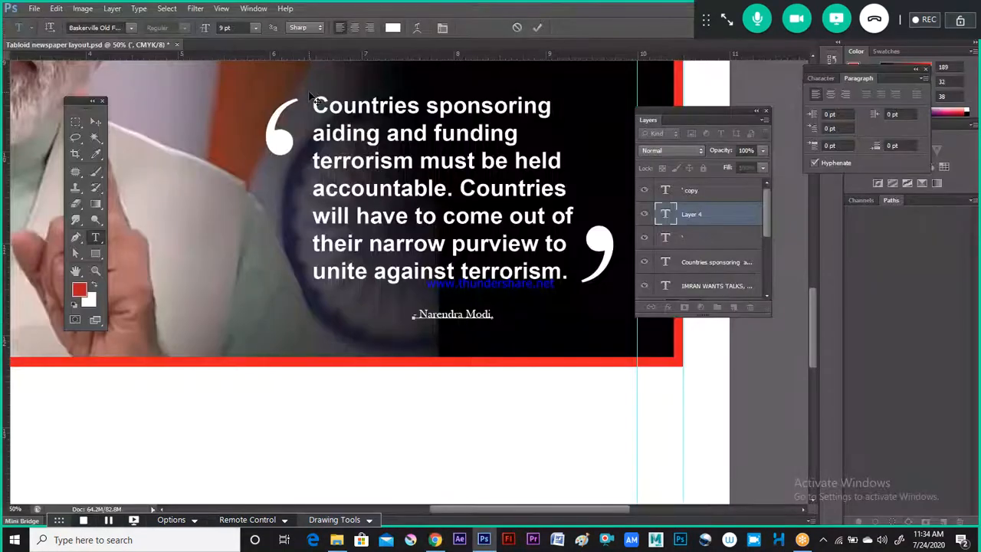